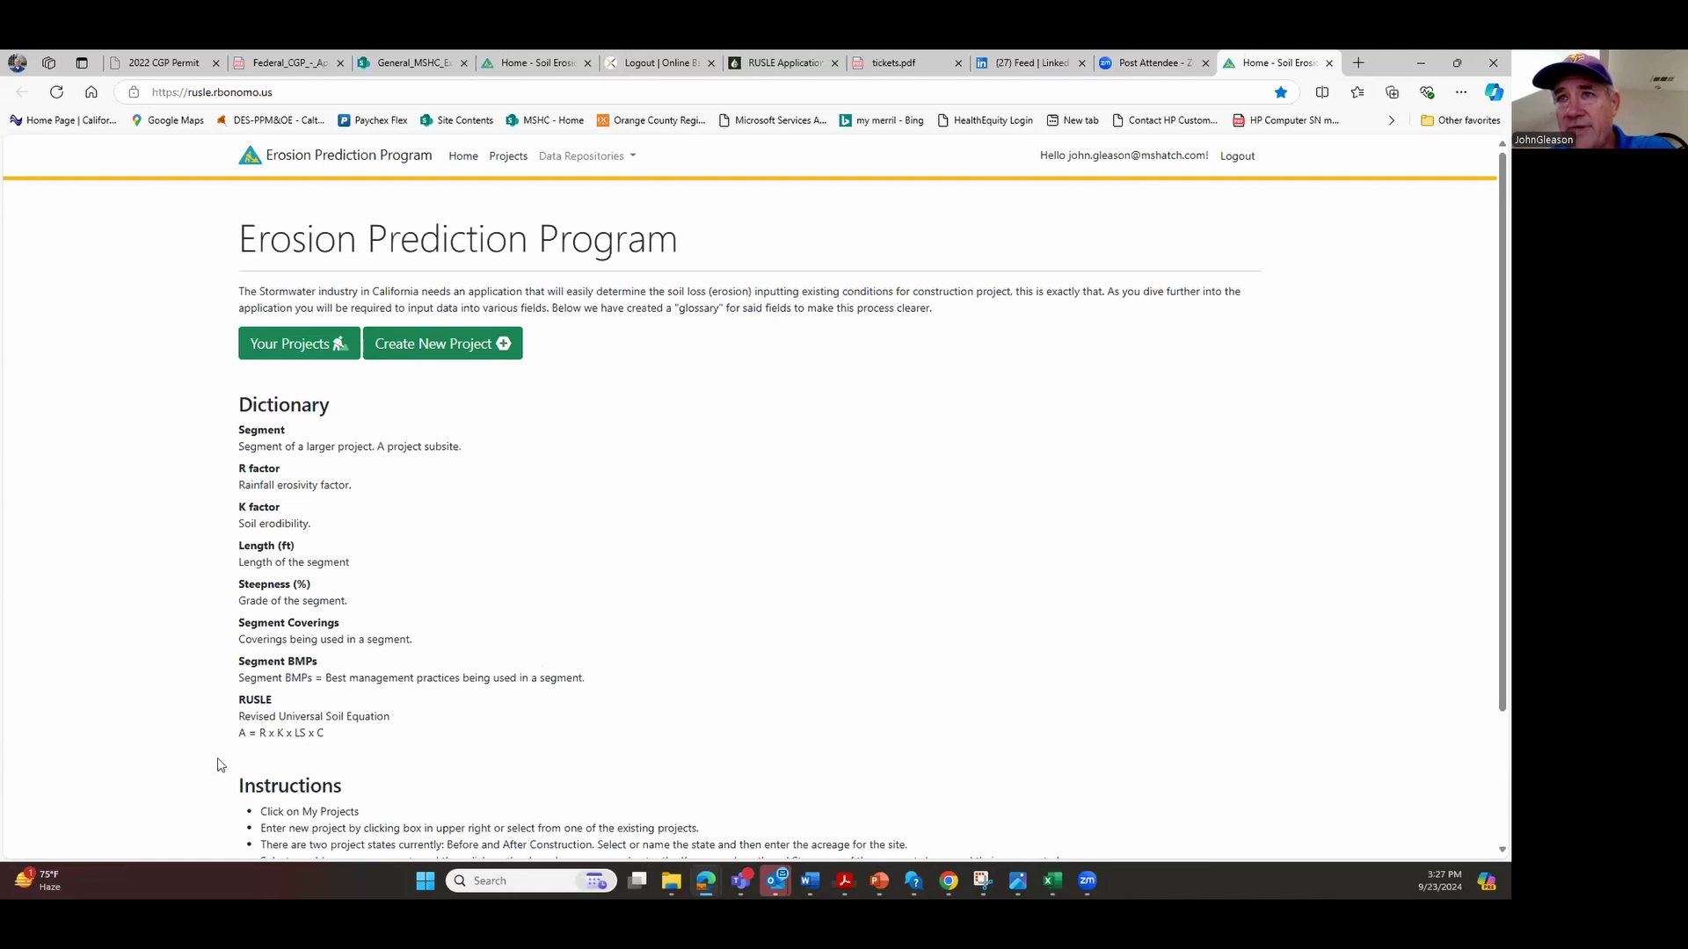
Read the program's dictionary and instructions, and open the Test 1 project from the project list
scroll(468, 702, down, 2)
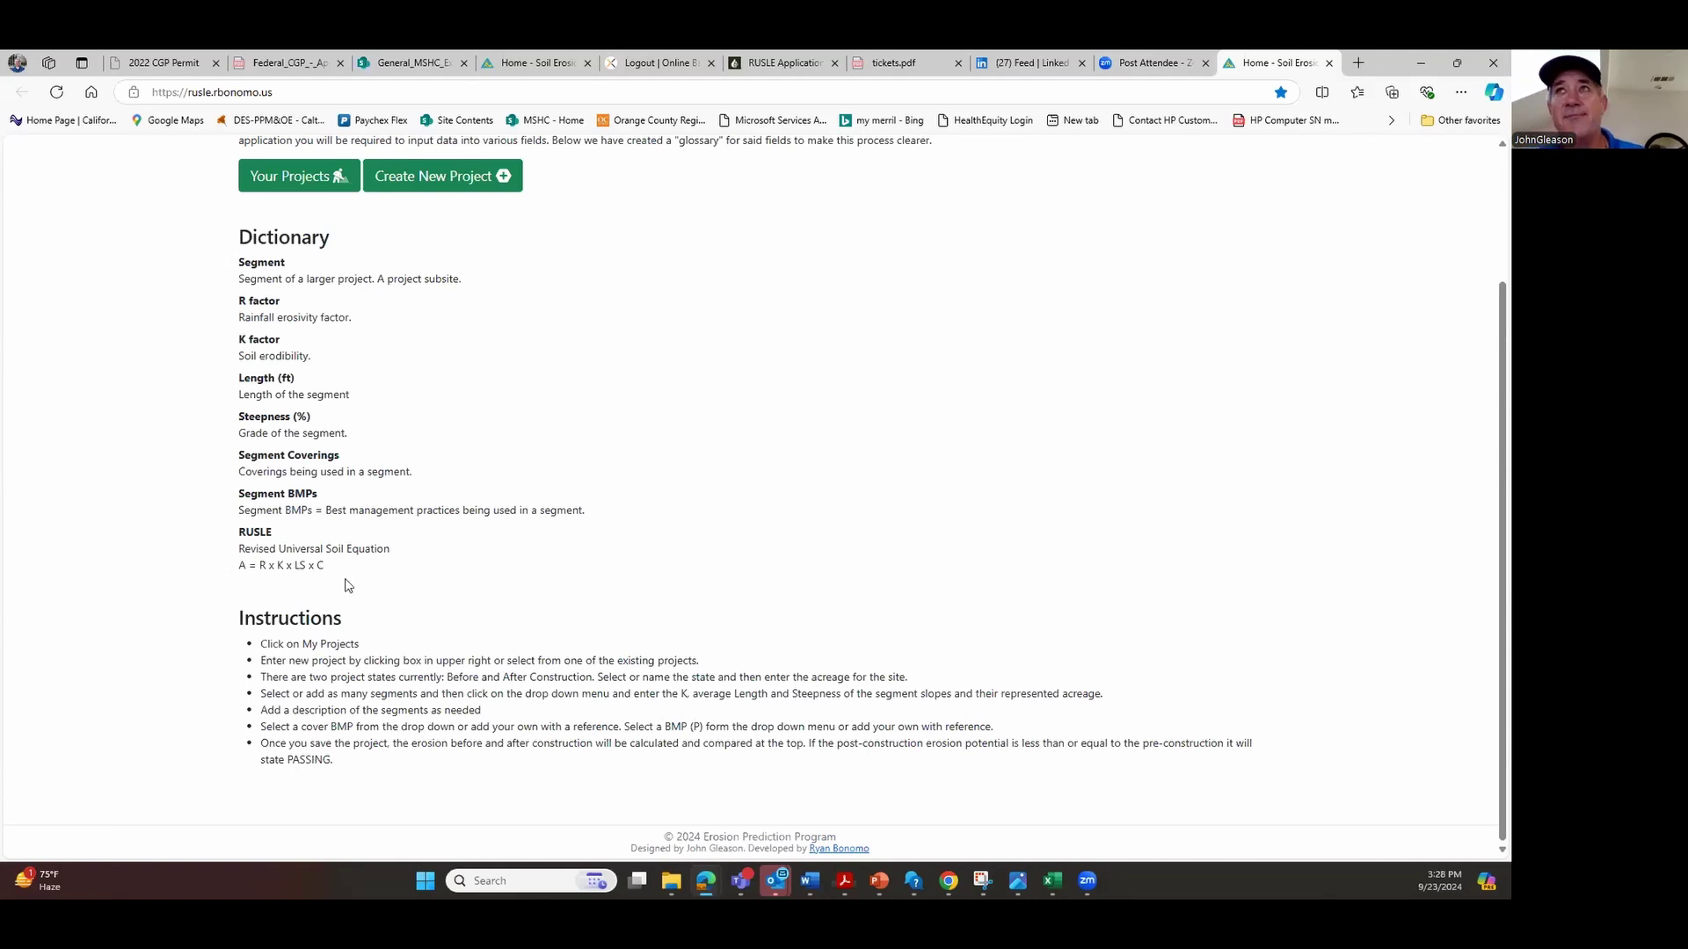
click(296, 186)
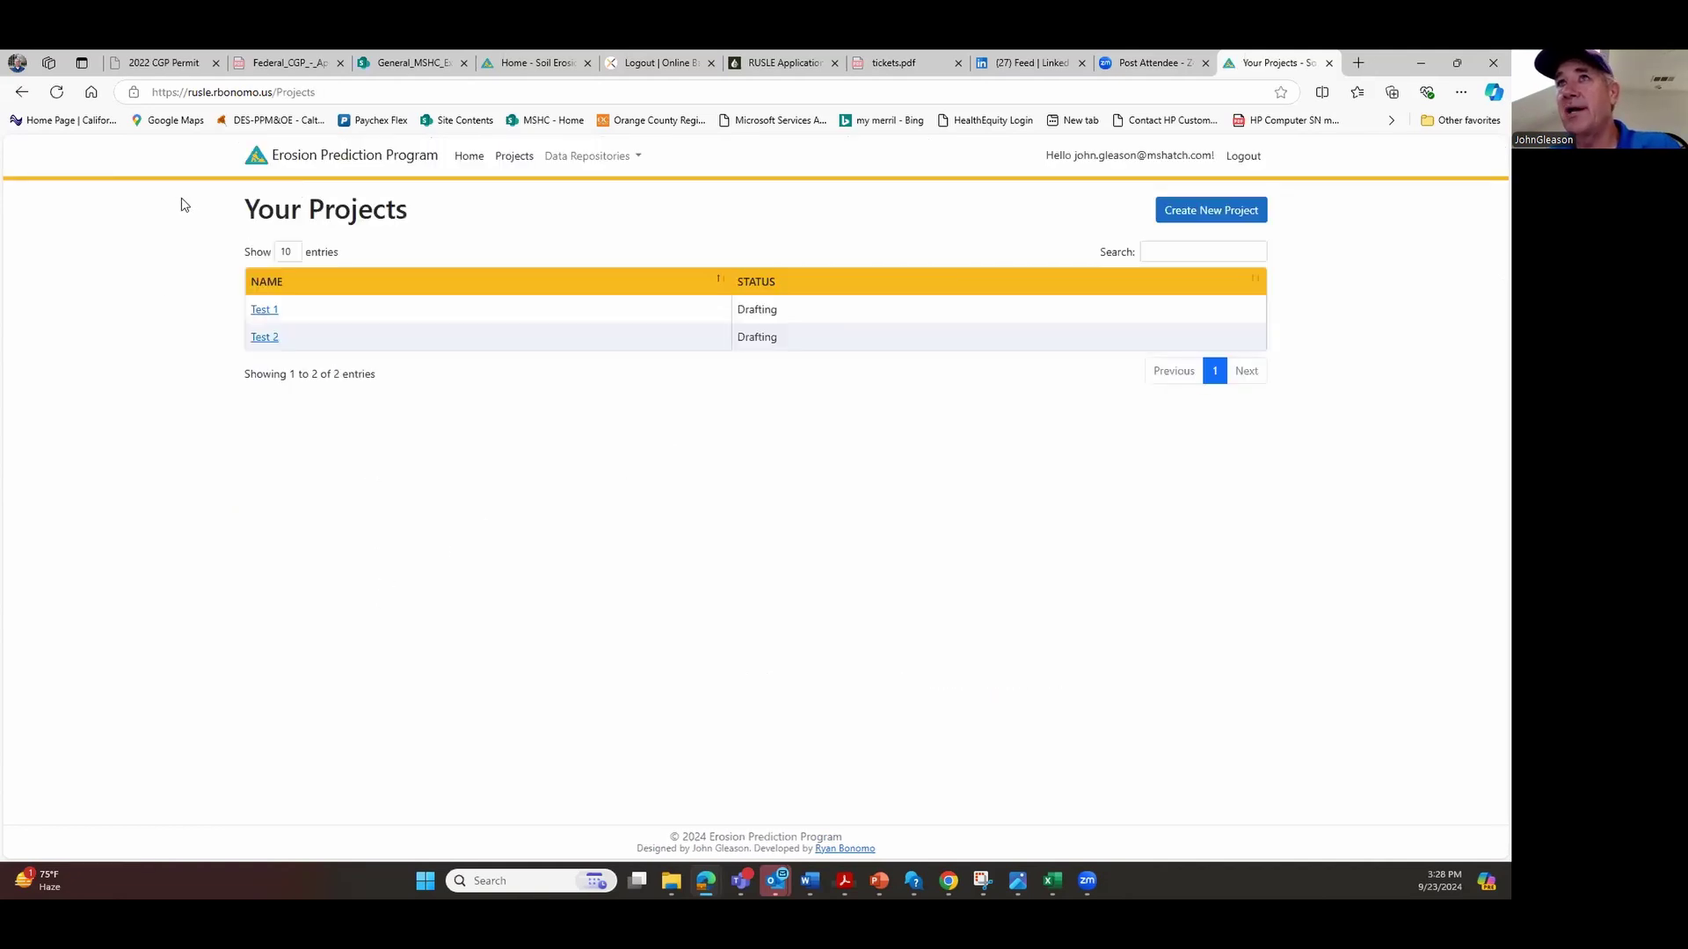
click(266, 315)
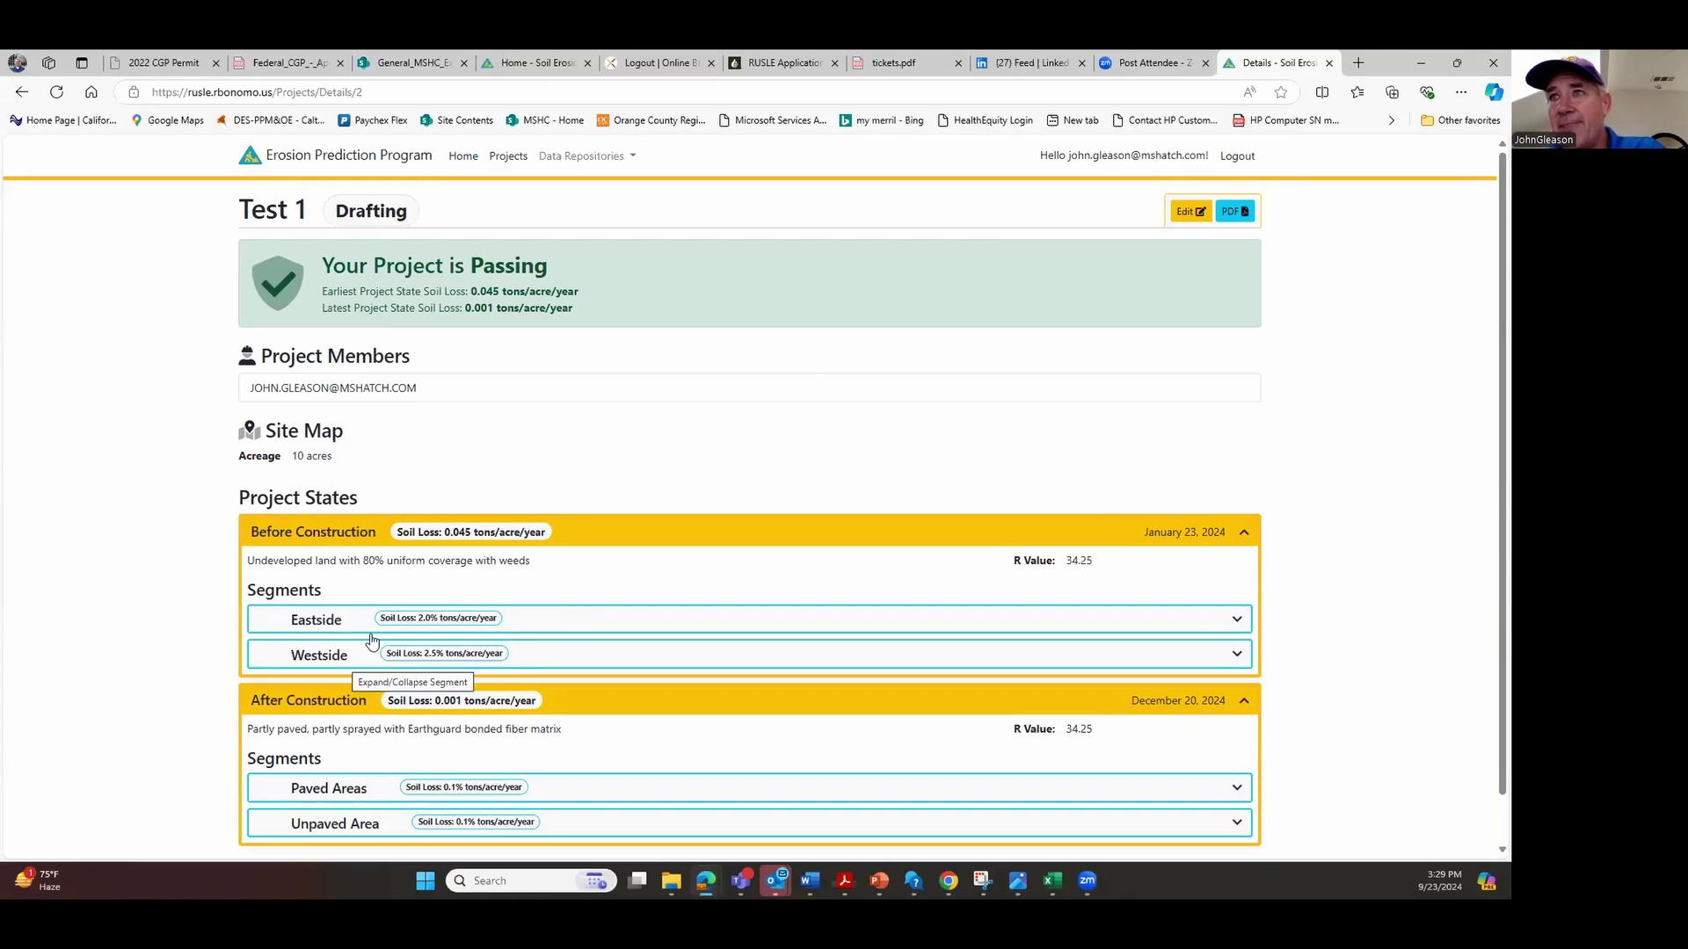
Expand the Eastside and Westside segments under Before Construction to show their factors, coverings and BMPs
click(1236, 619)
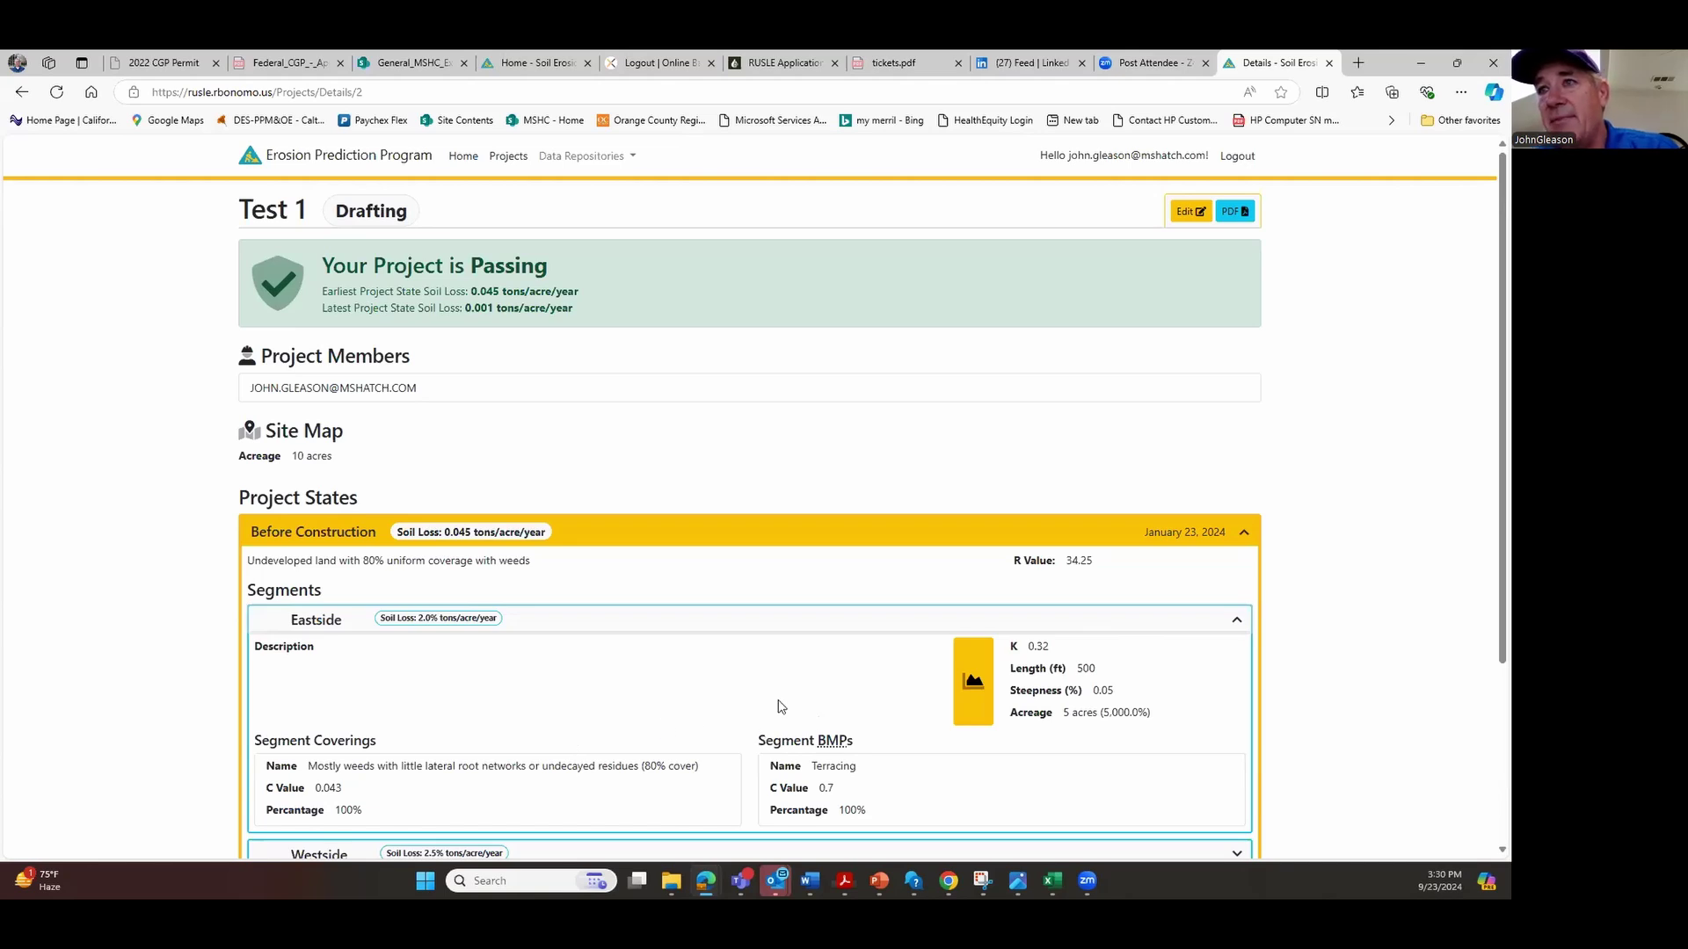
scroll(780, 705, down, 3)
scroll(750, 693, down, 1)
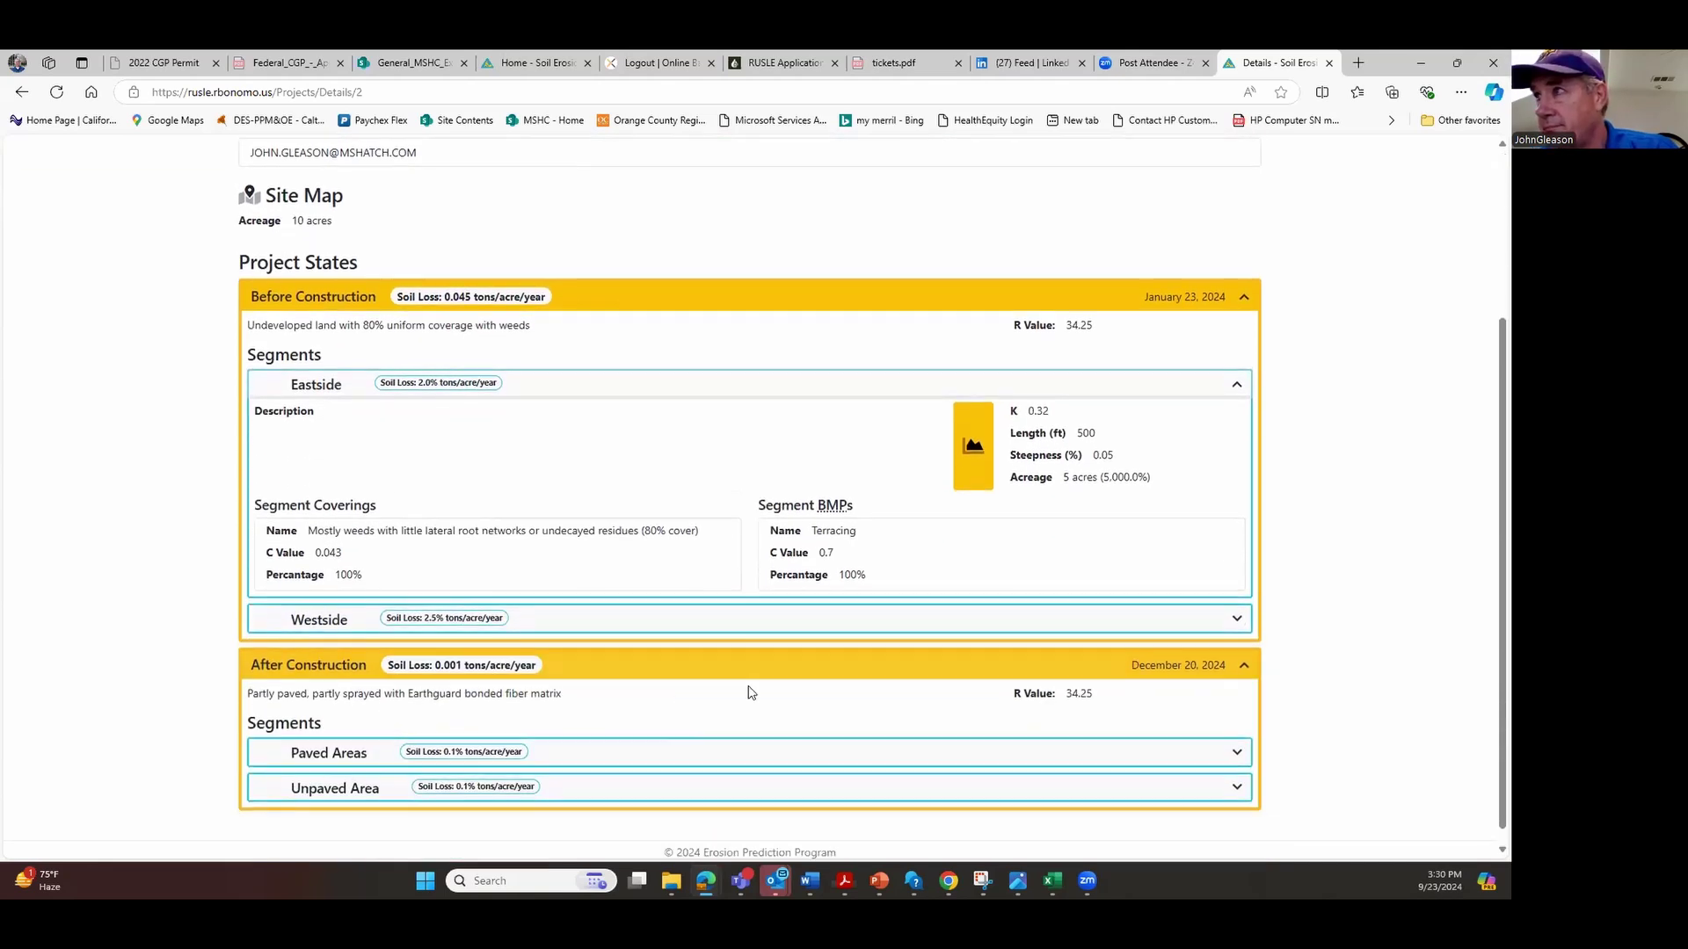
click(1238, 621)
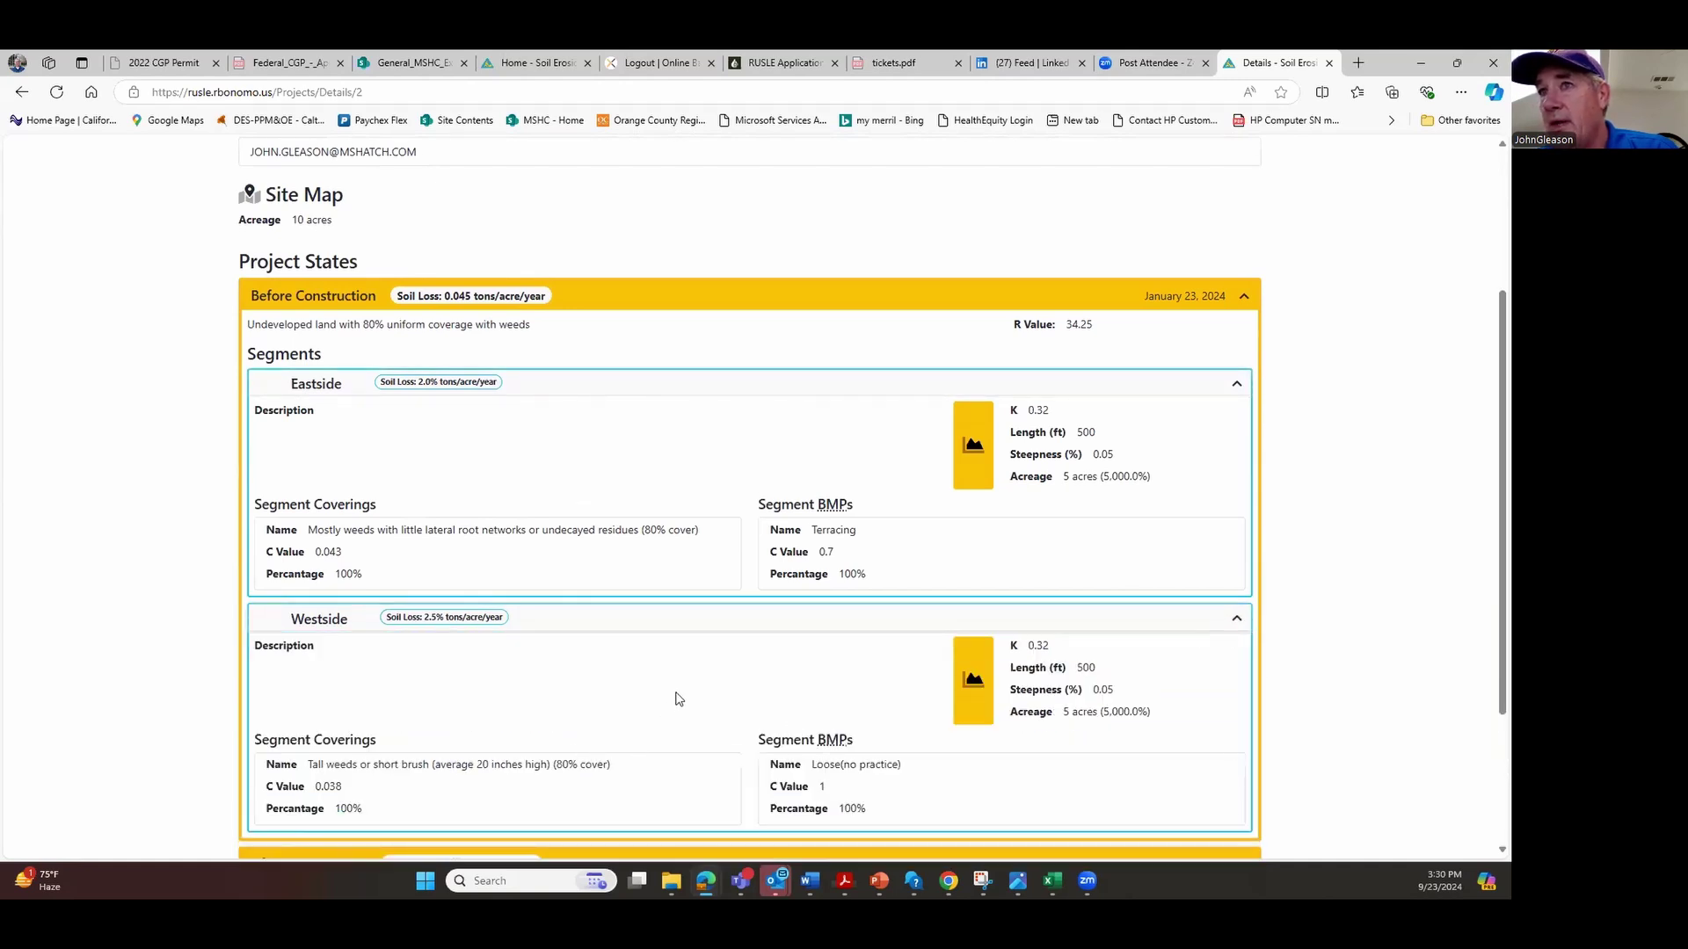
scroll(679, 699, down, 1)
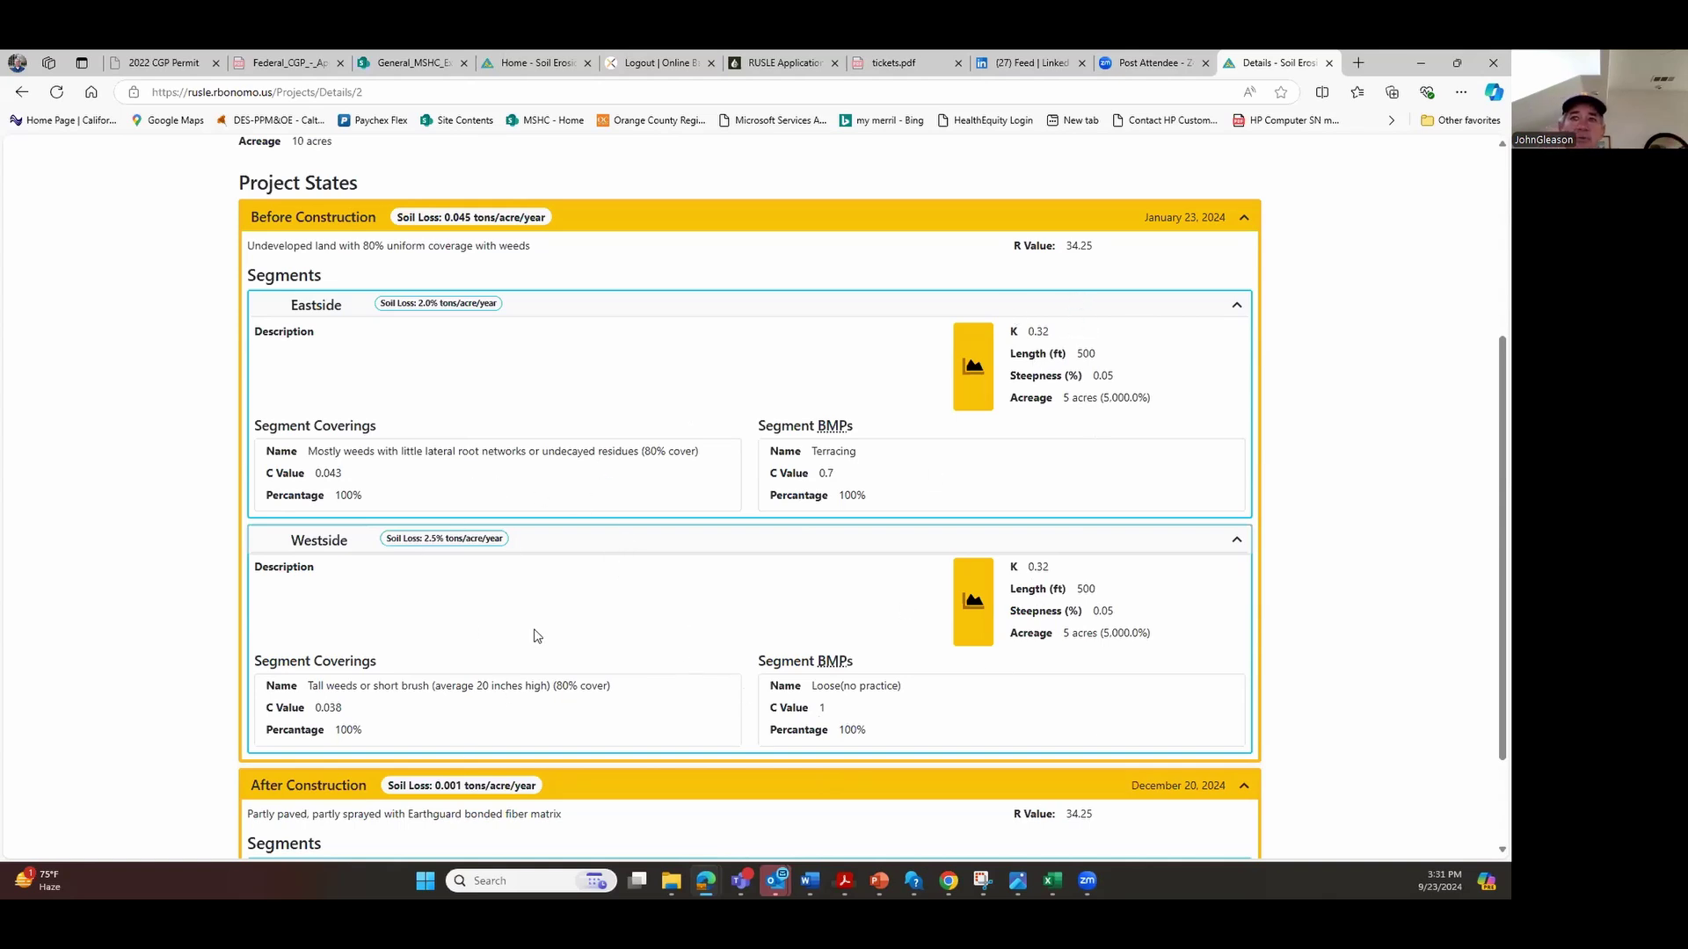
Expand the Paved Areas and Unpaved Area segments under After Construction to show their coverings and C values
scroll(620, 729, down, 2)
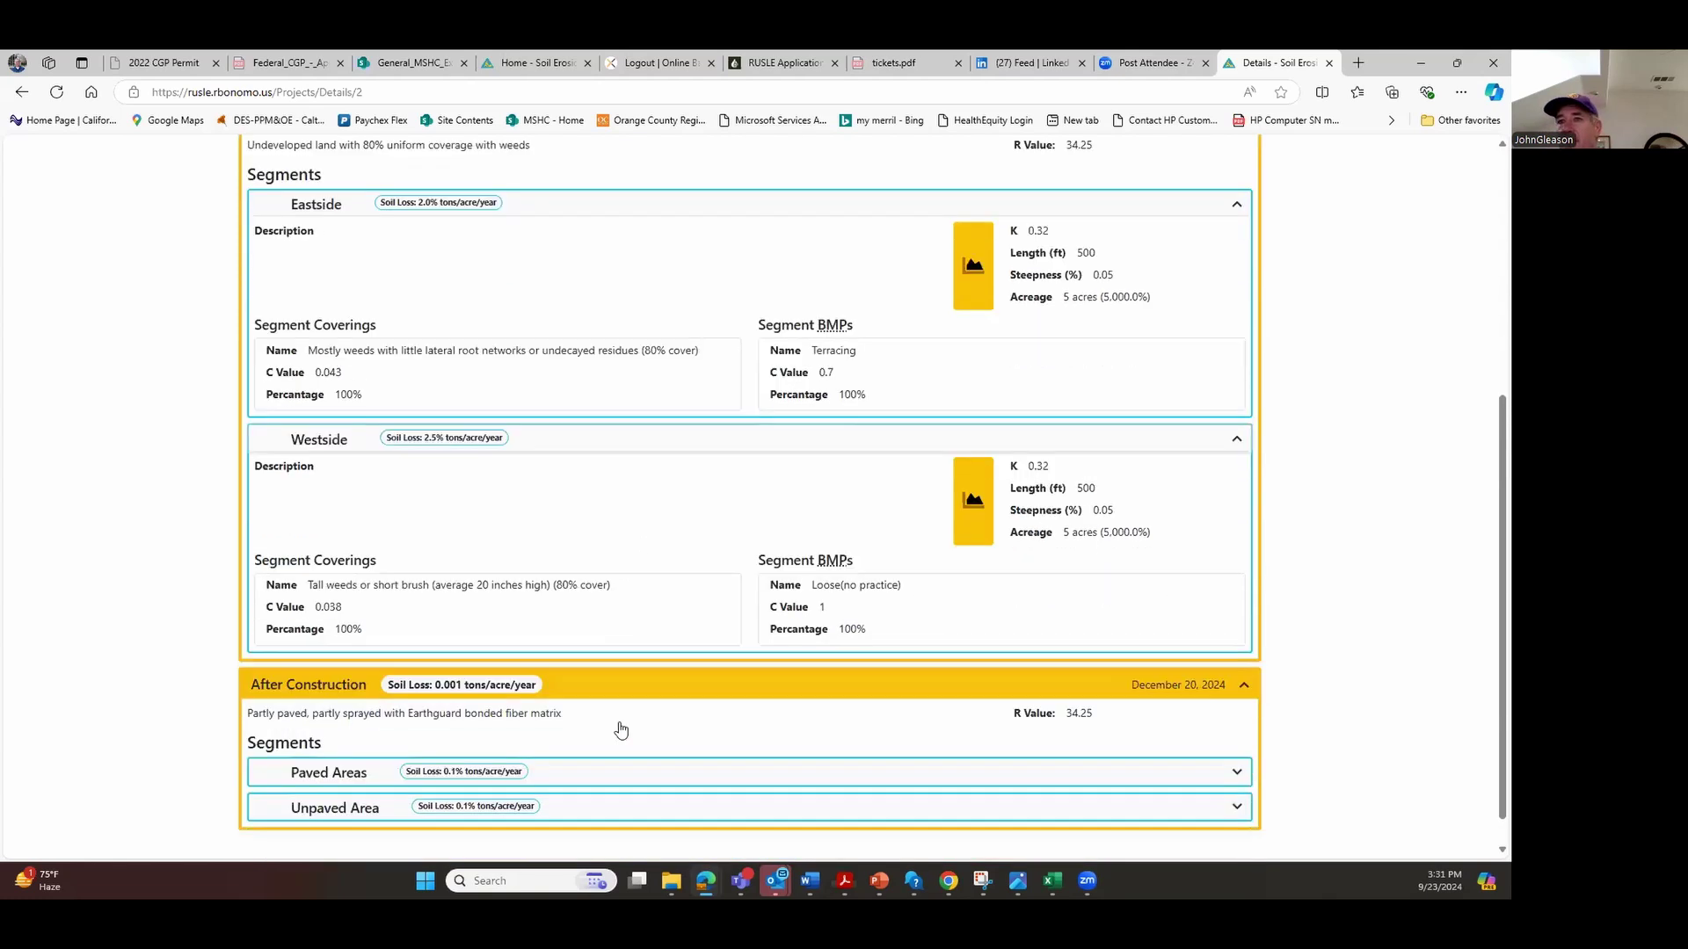
scroll(621, 730, down, 1)
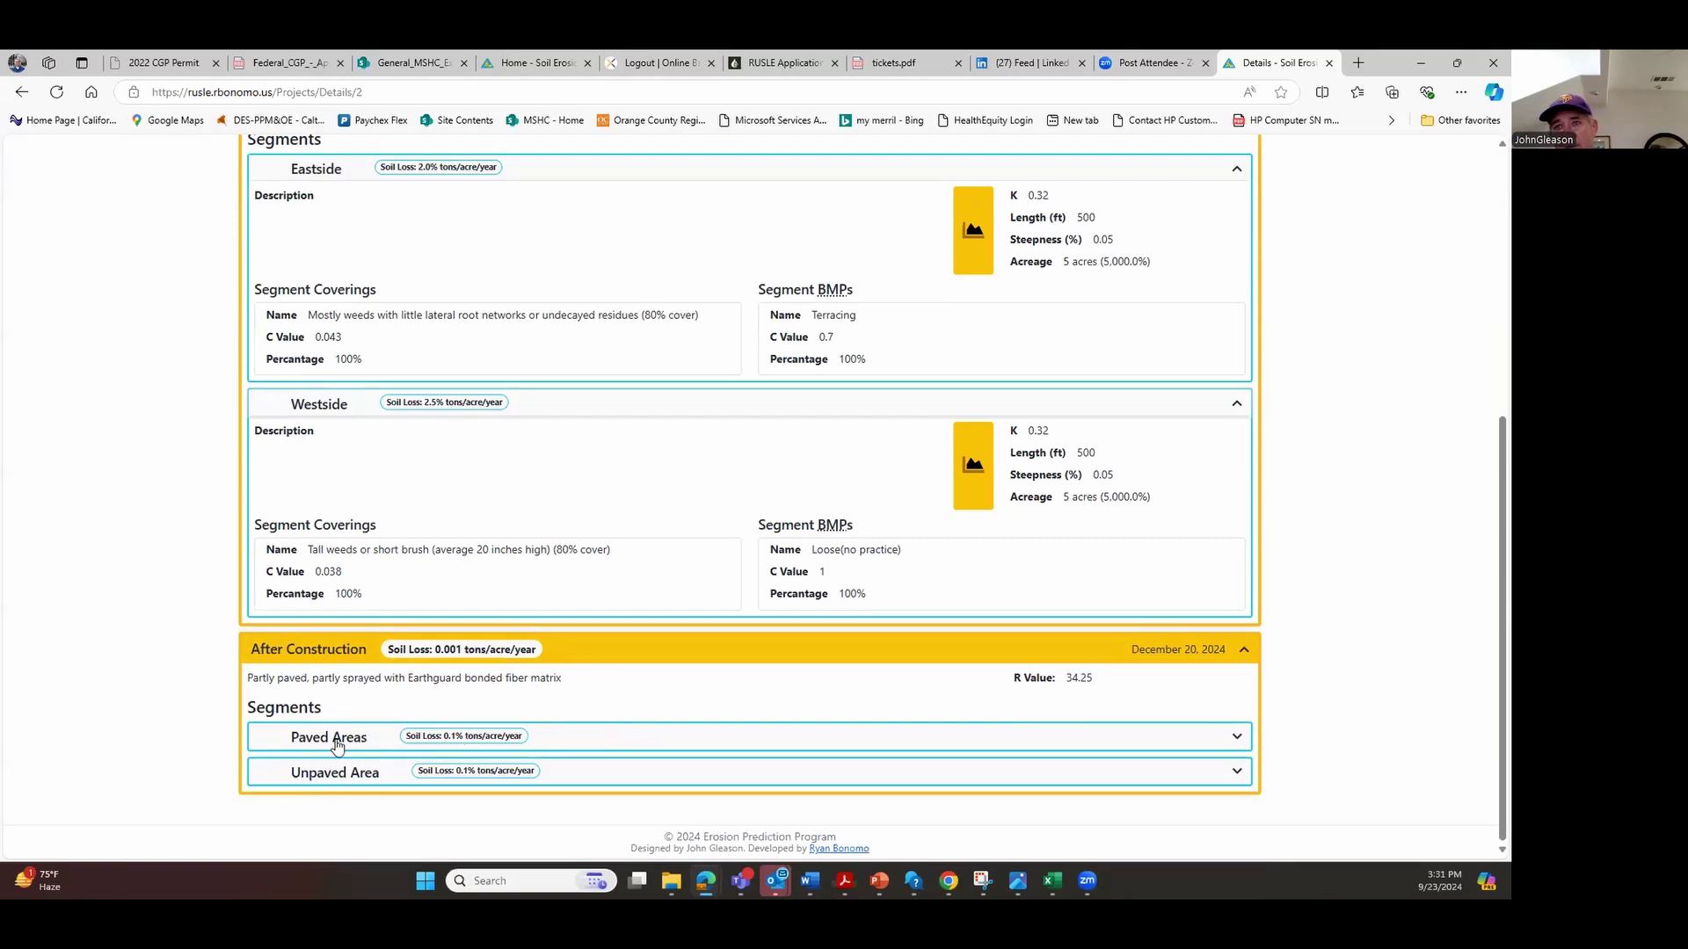
click(1236, 738)
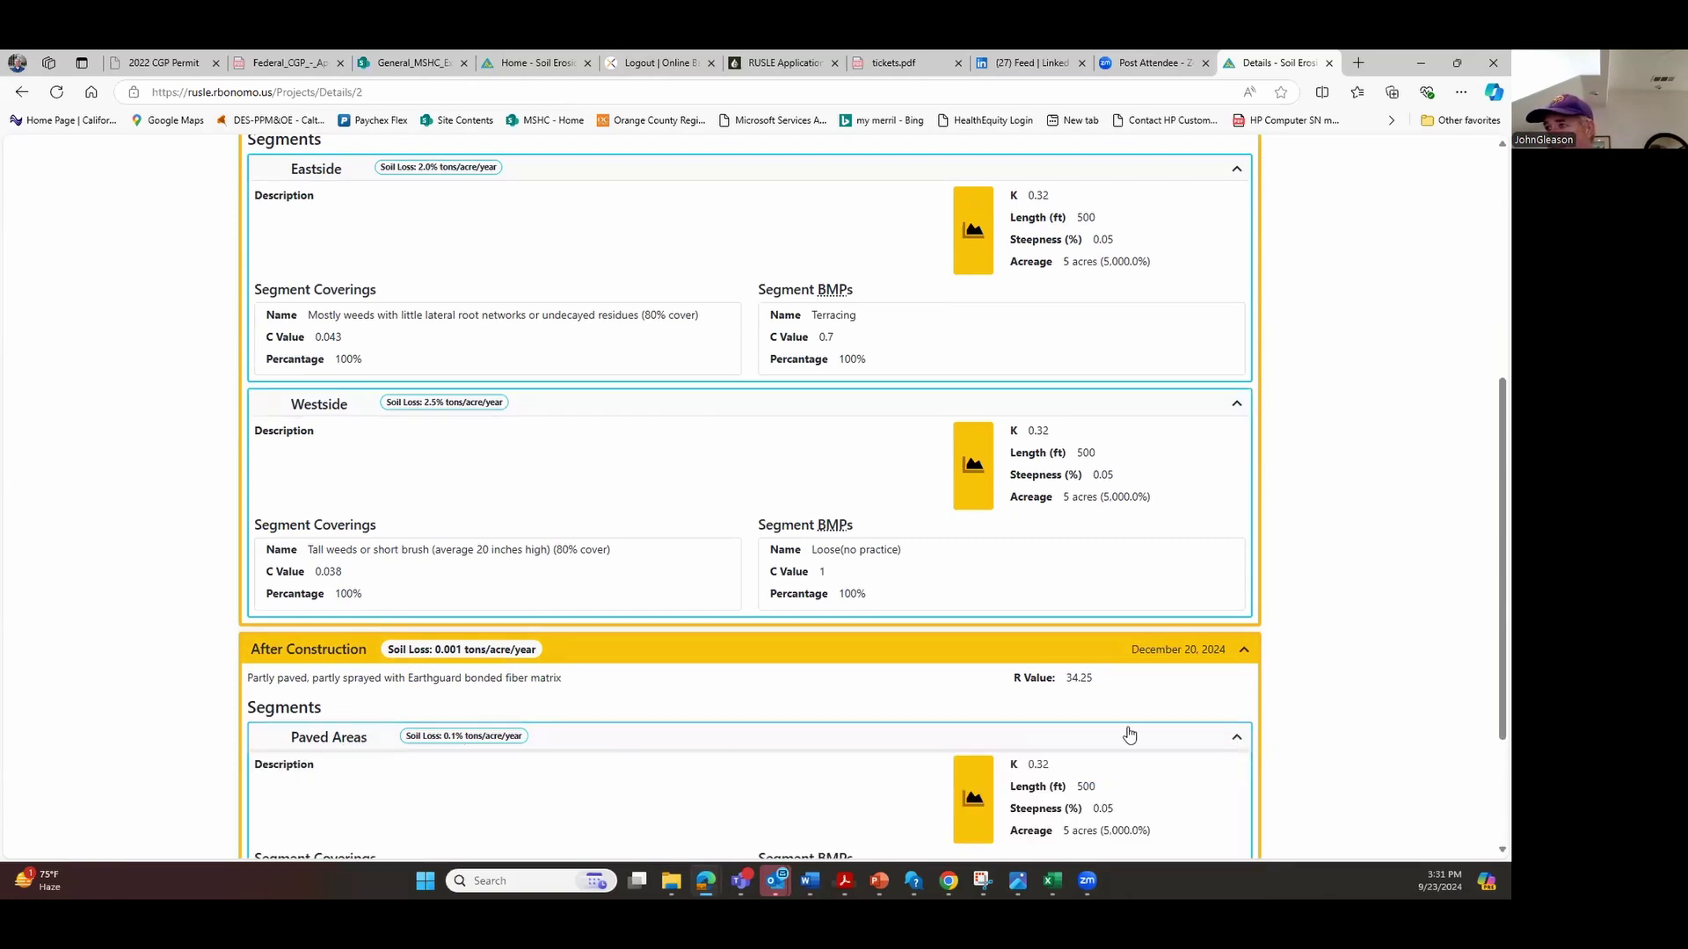
scroll(1134, 733, down, 1)
scroll(1134, 733, down, 1)
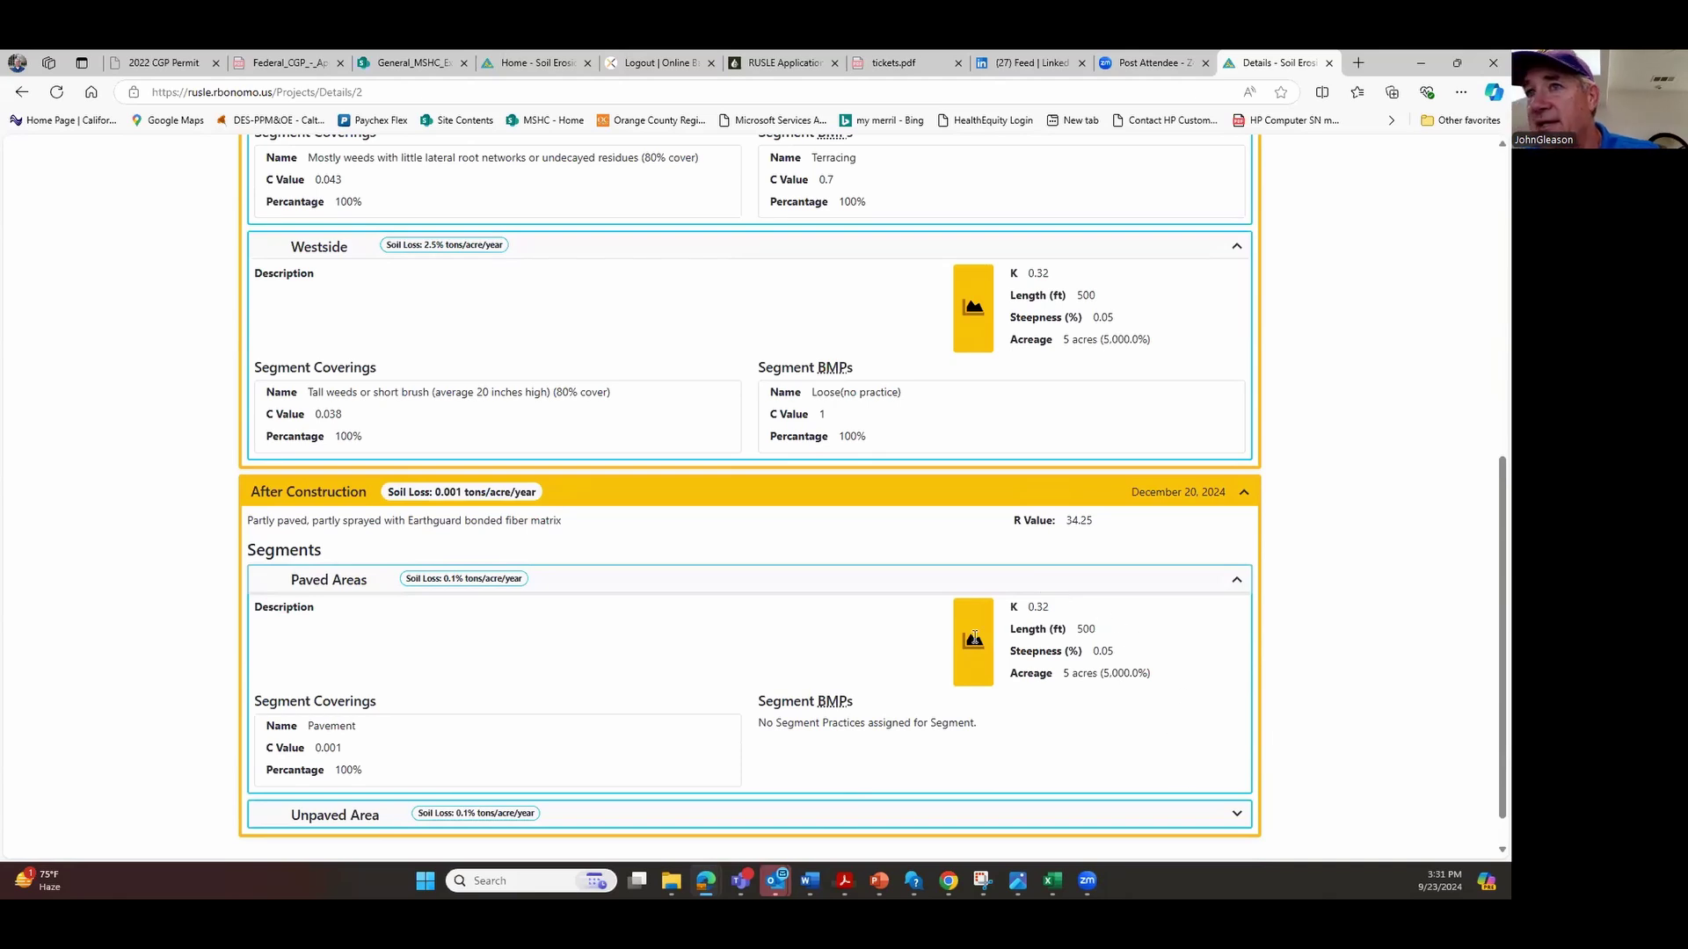
click(1237, 815)
scroll(798, 756, down, 3)
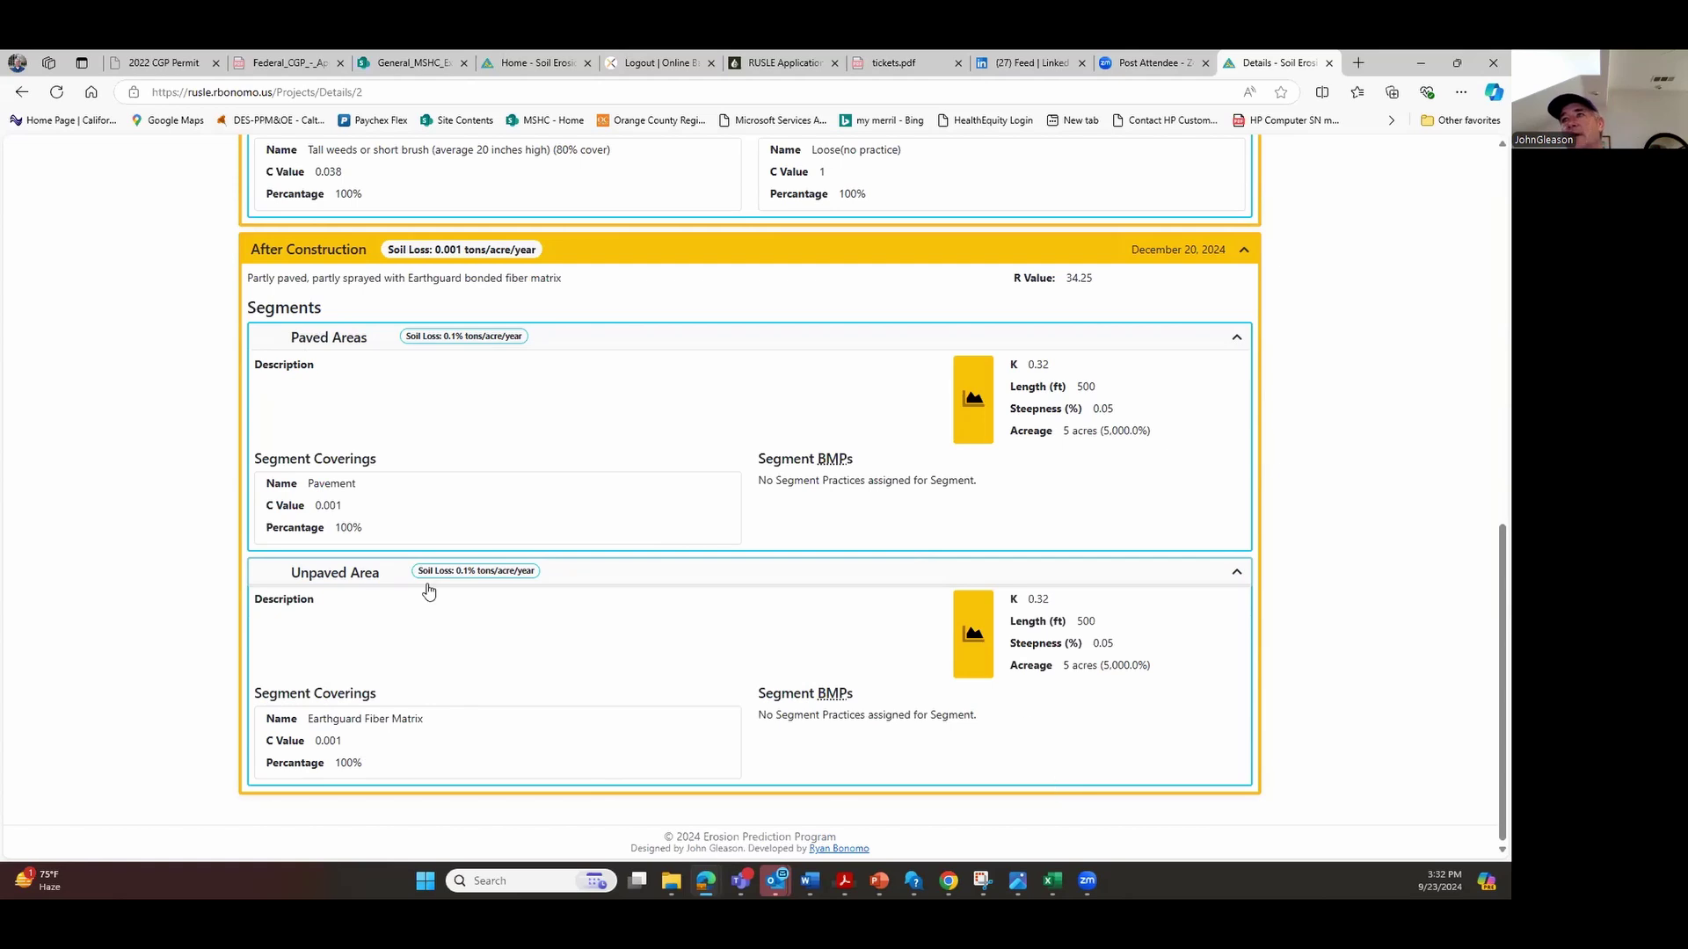
Compare the before- and after-construction segment details of Test 1 and return to the project's overall soil loss summary
scroll(450, 614, up, 3)
scroll(472, 655, up, 2)
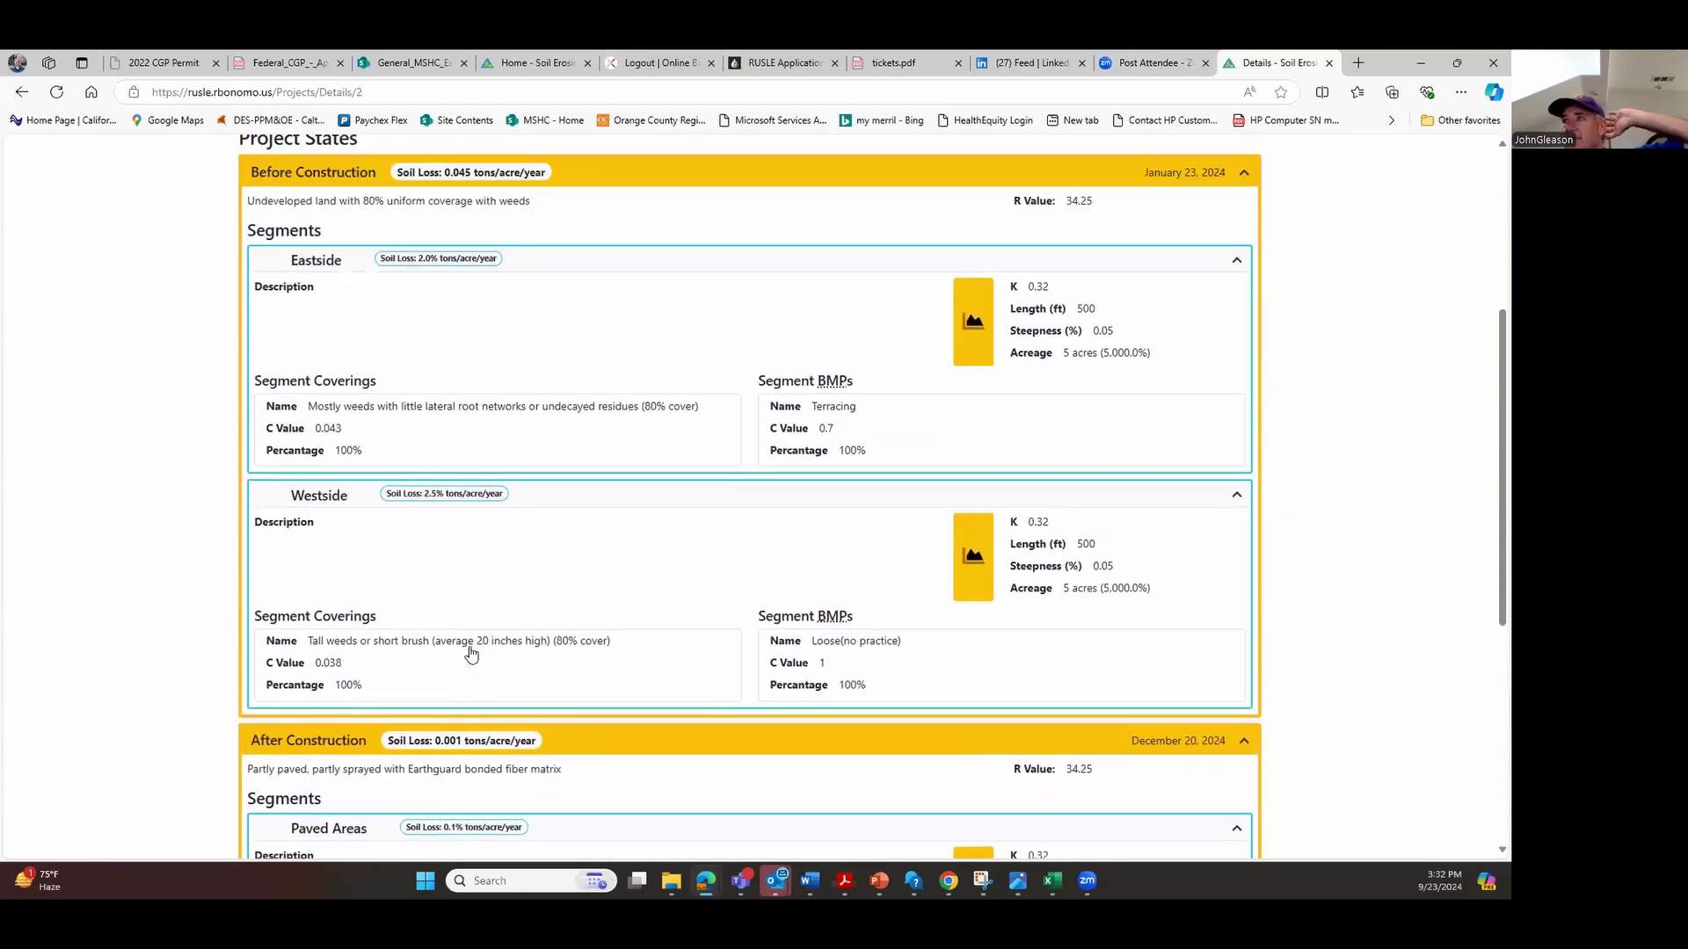
scroll(472, 651, down, 2)
scroll(473, 661, down, 3)
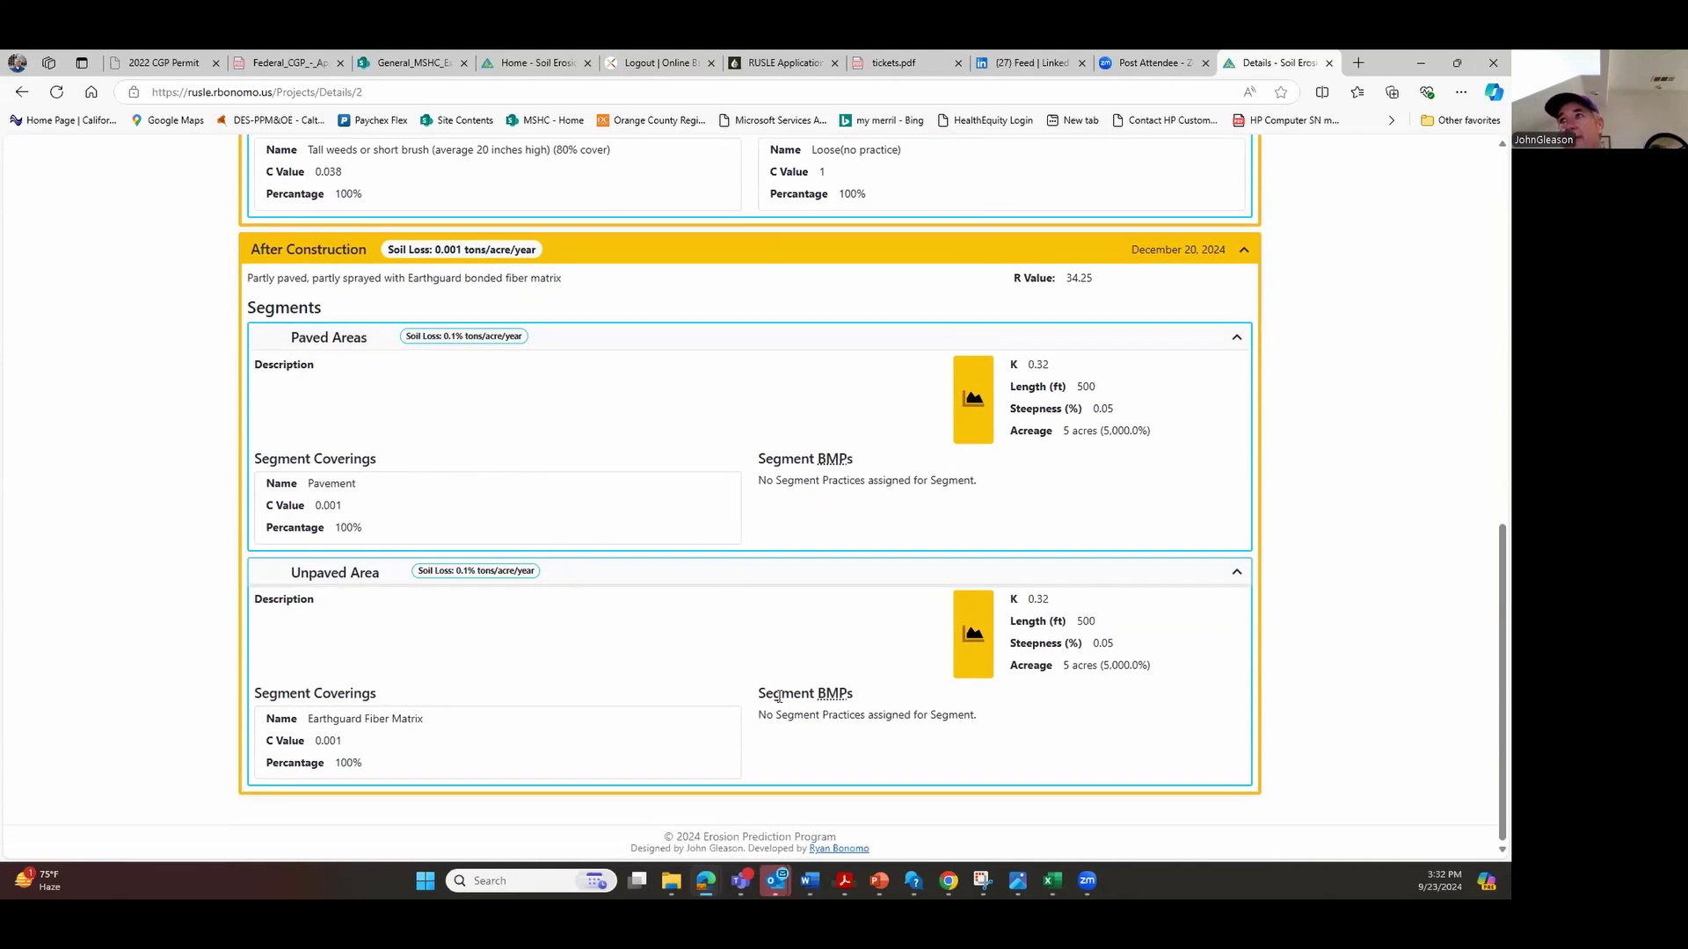
scroll(776, 697, up, 8)
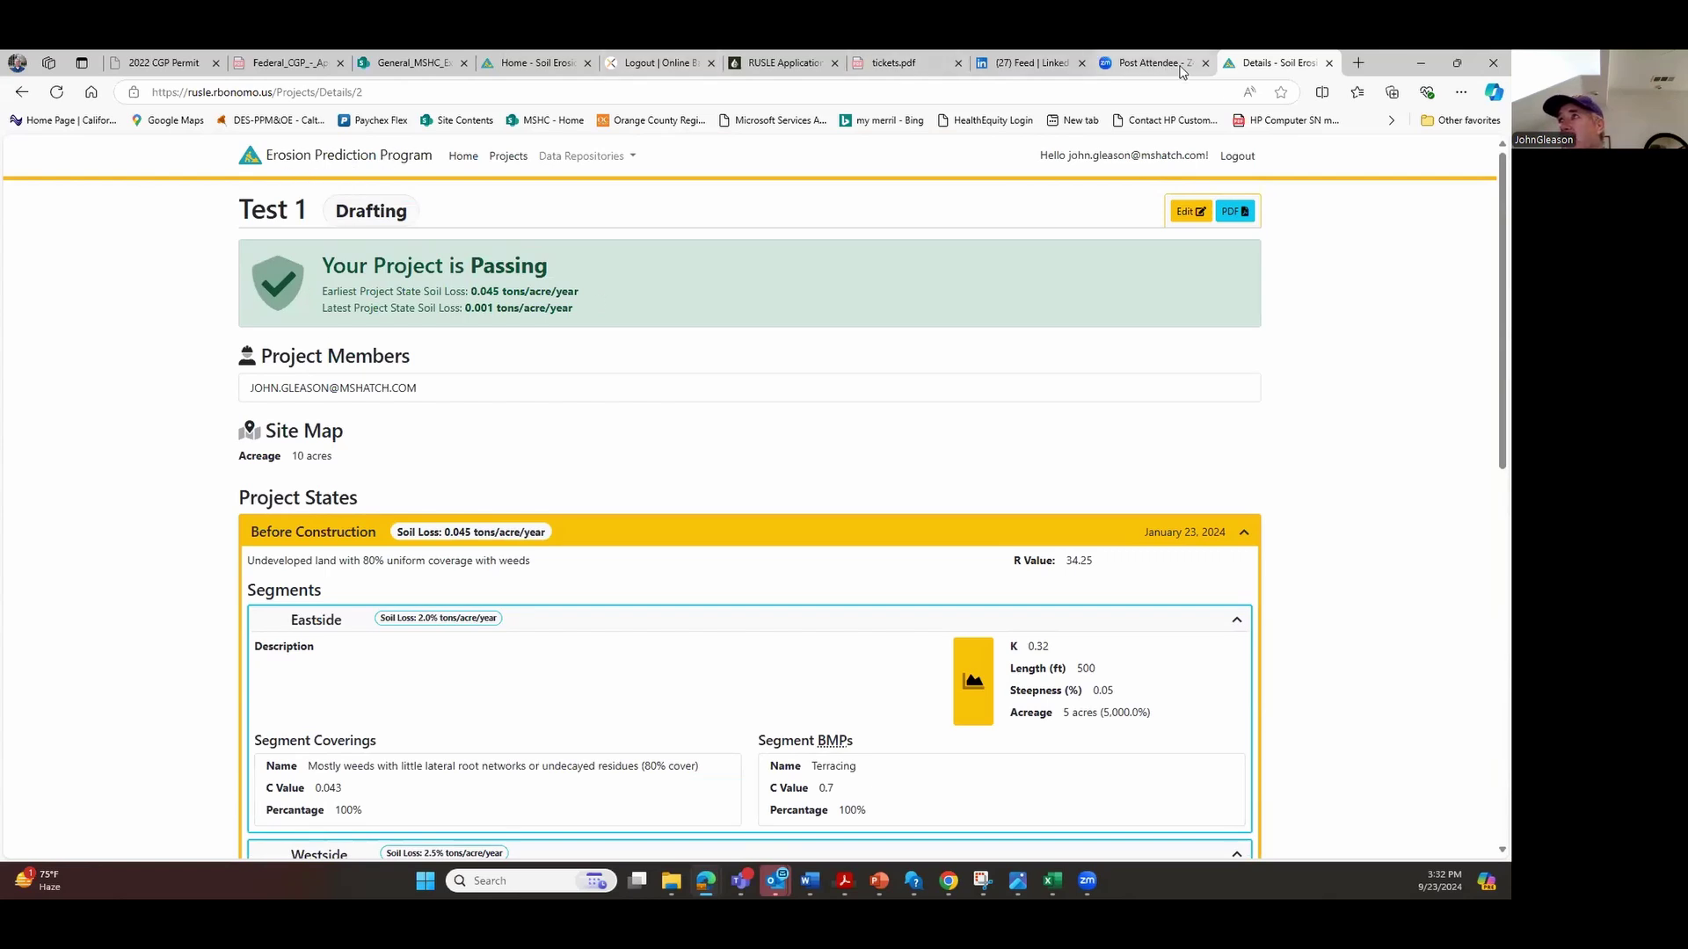
Go back to the project list and open the Test 2 project
click(22, 92)
click(268, 339)
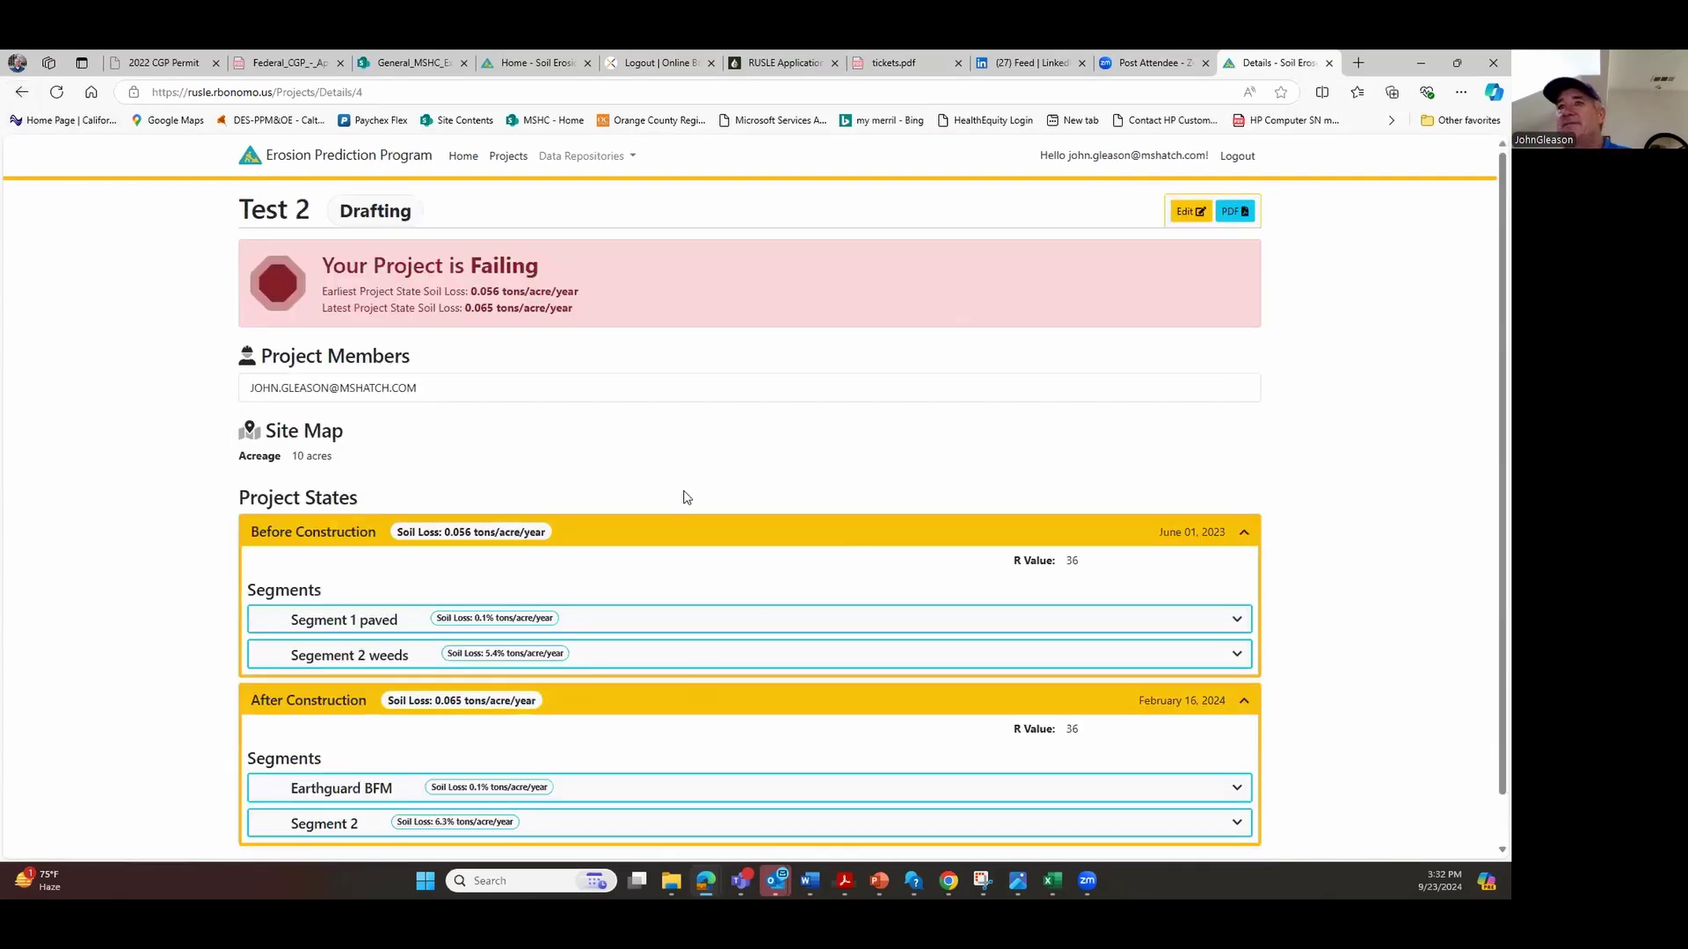
scroll(635, 452, down, 1)
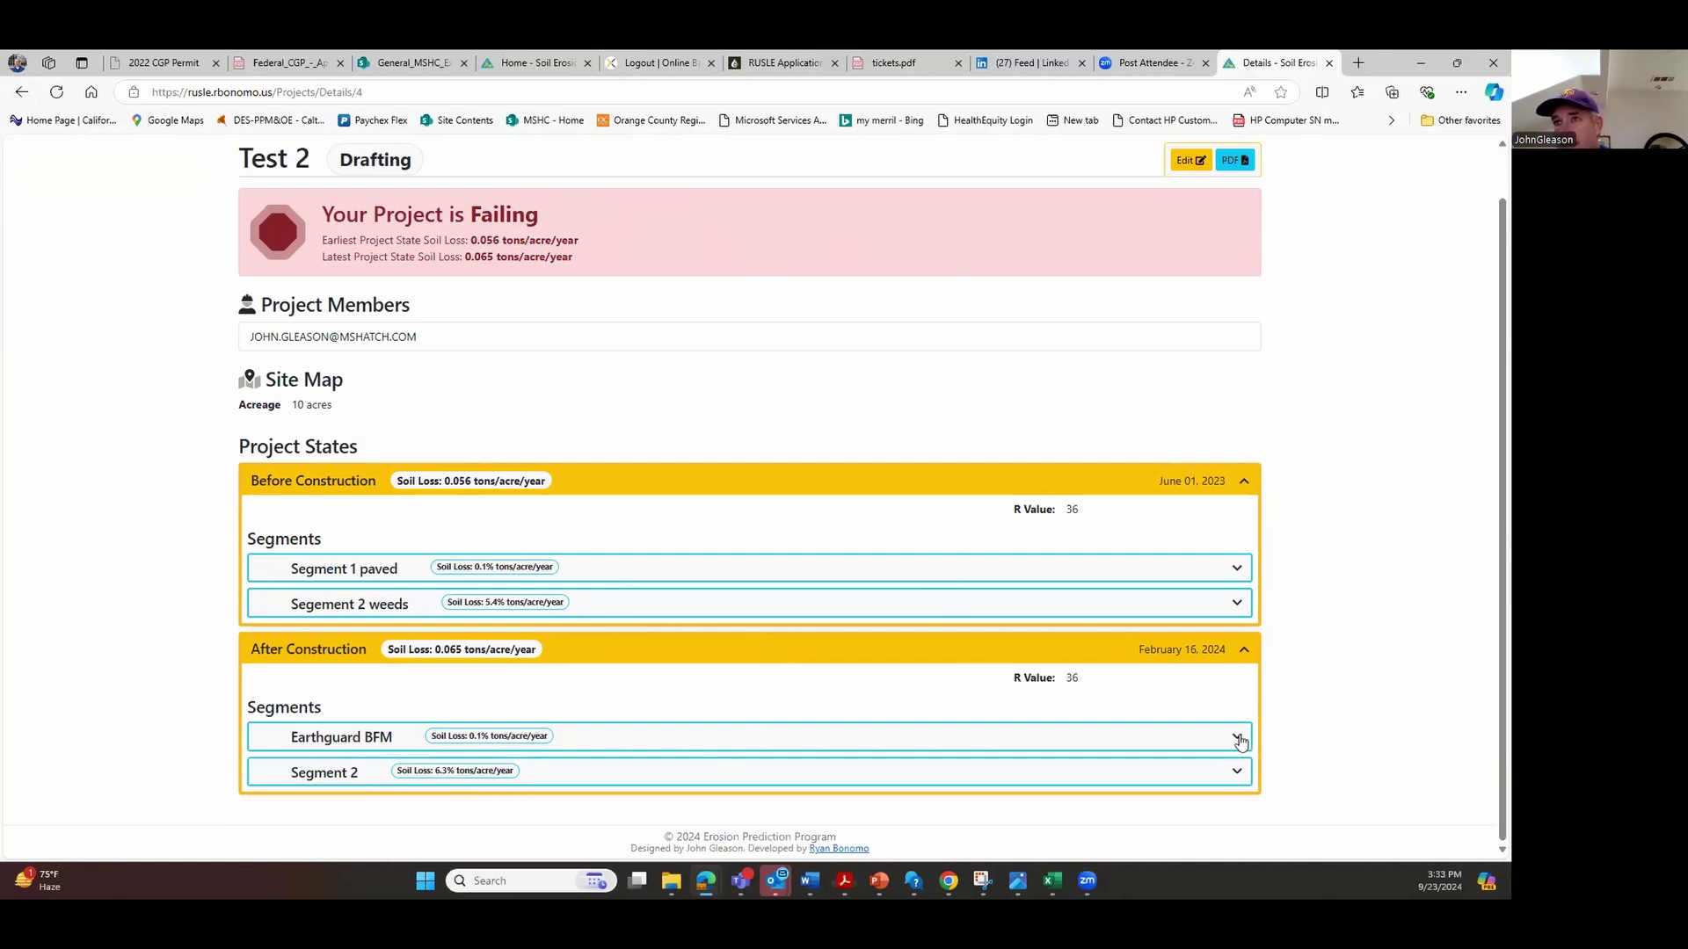
Expand the Segment 1 paved and Segement 2 weeds segments under Before Construction to show their factors and coverings
click(1231, 568)
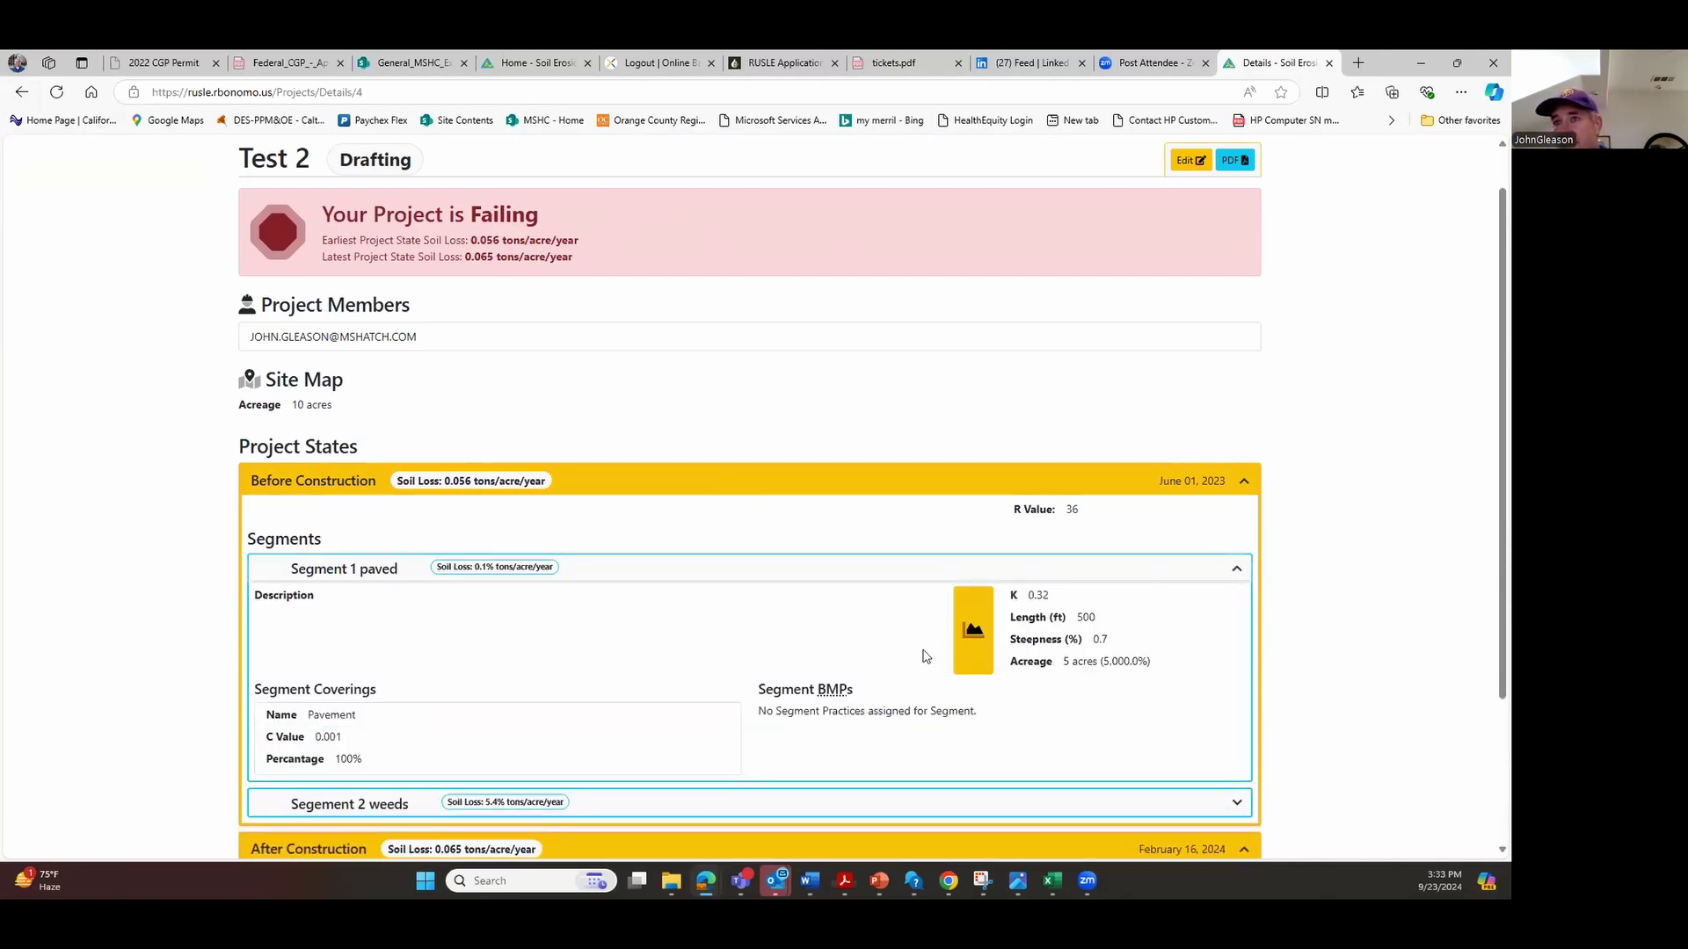
scroll(552, 649, down, 1)
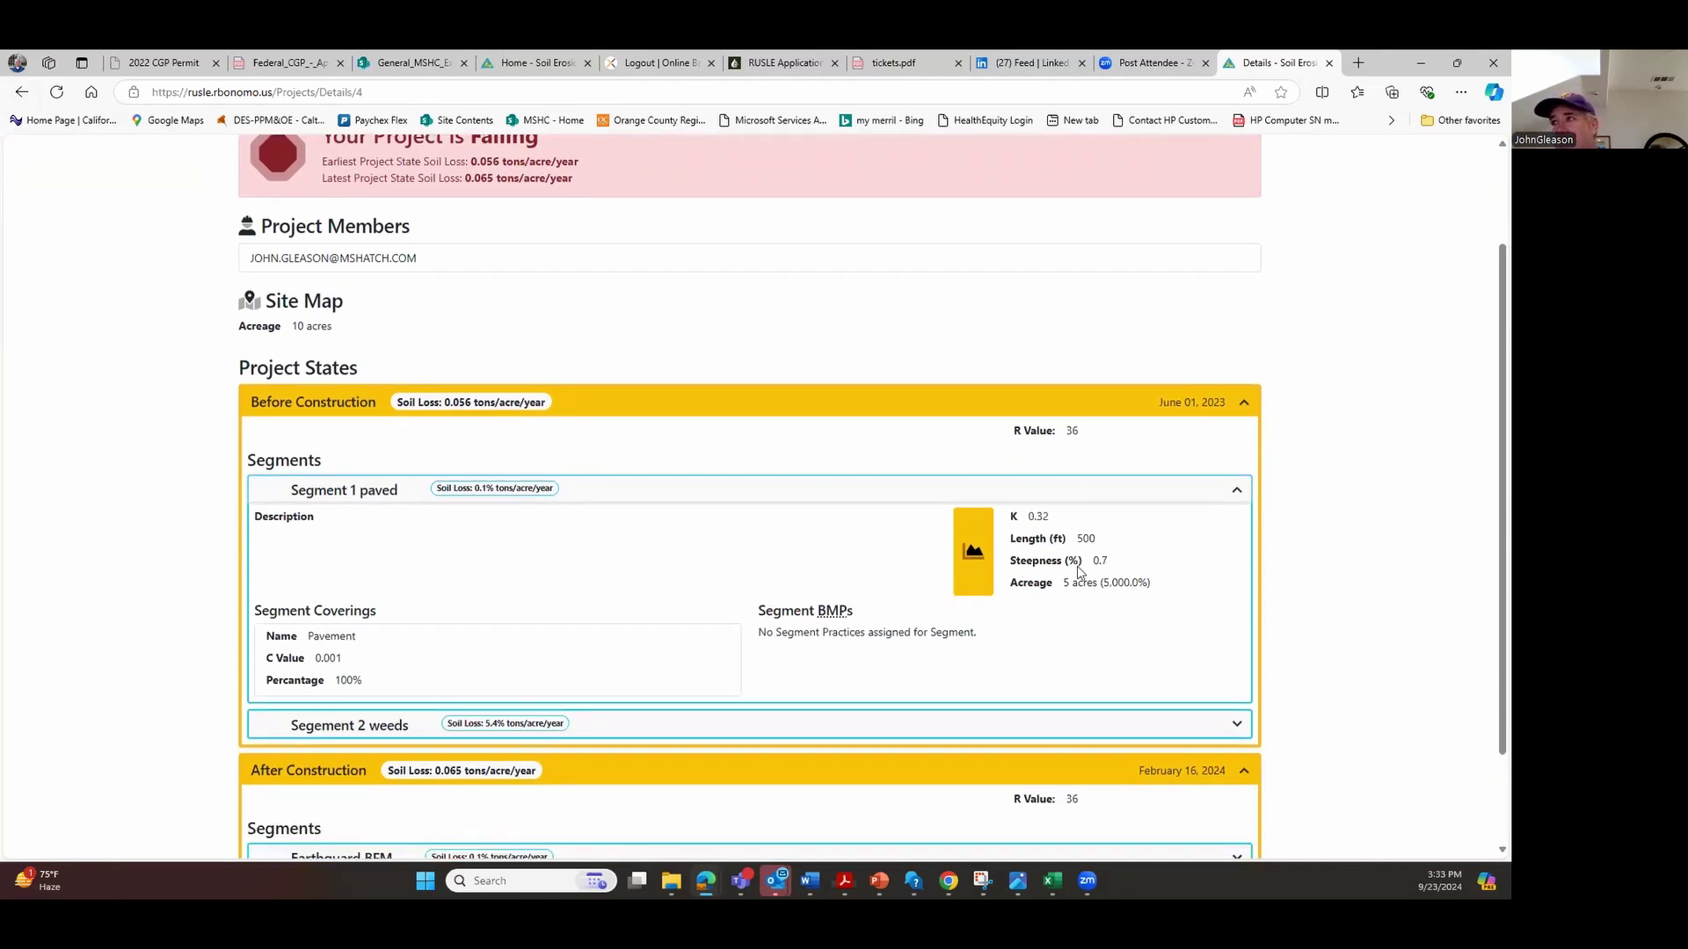
click(1237, 723)
scroll(823, 681, down, 3)
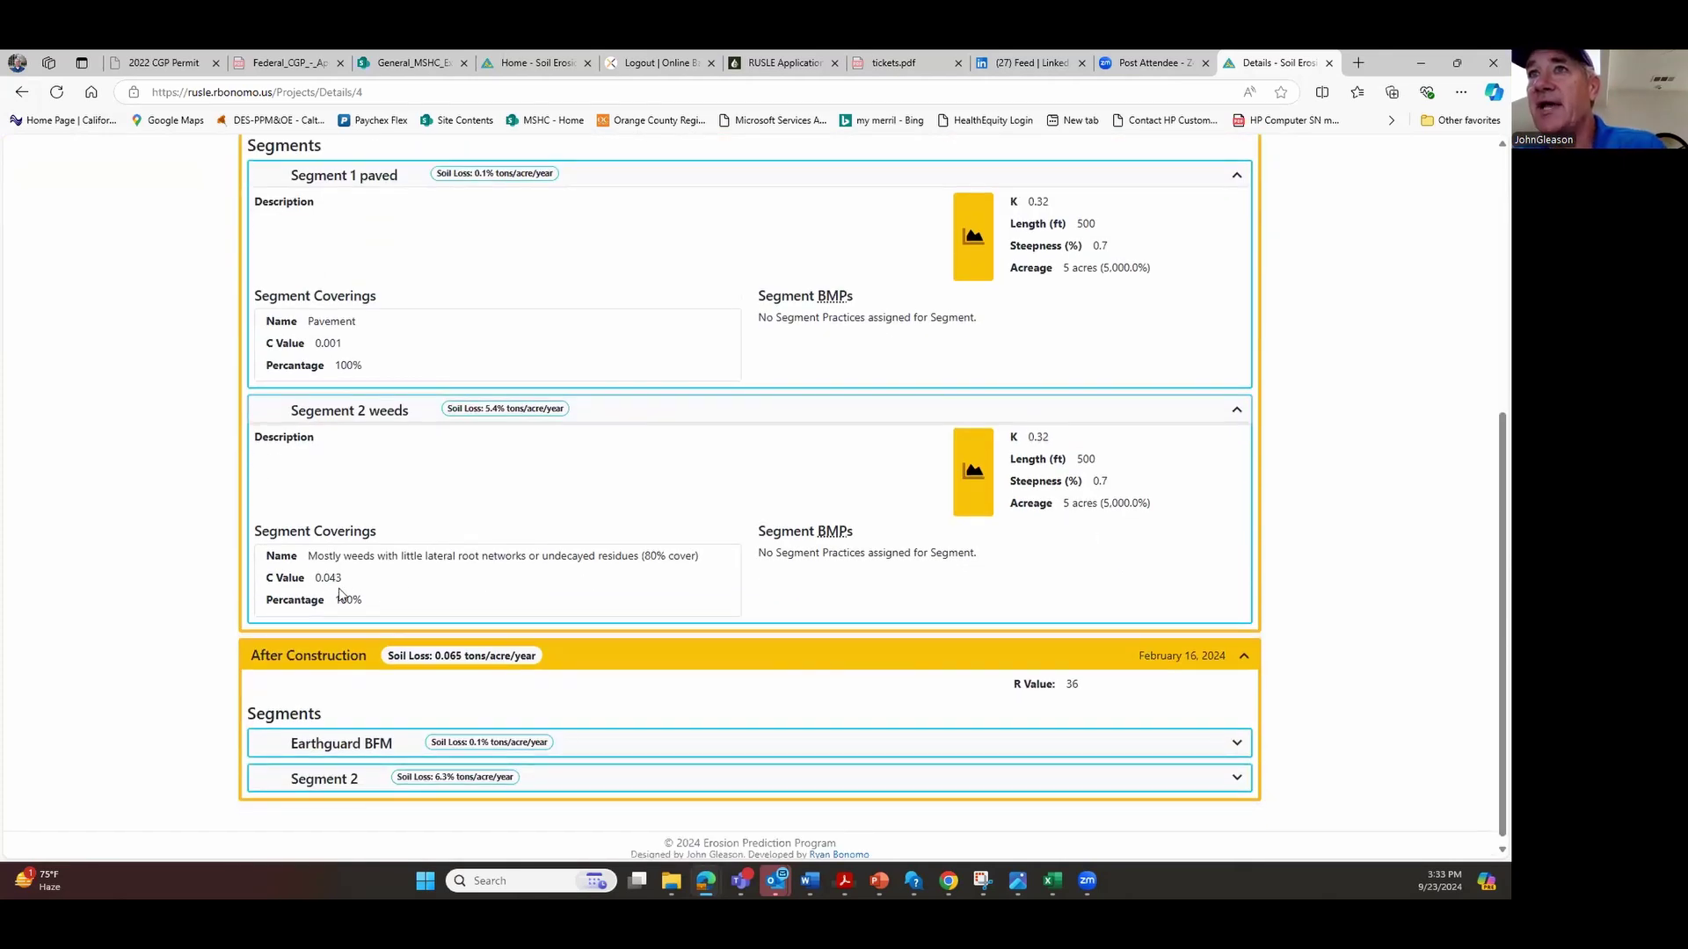
scroll(1143, 625, down, 1)
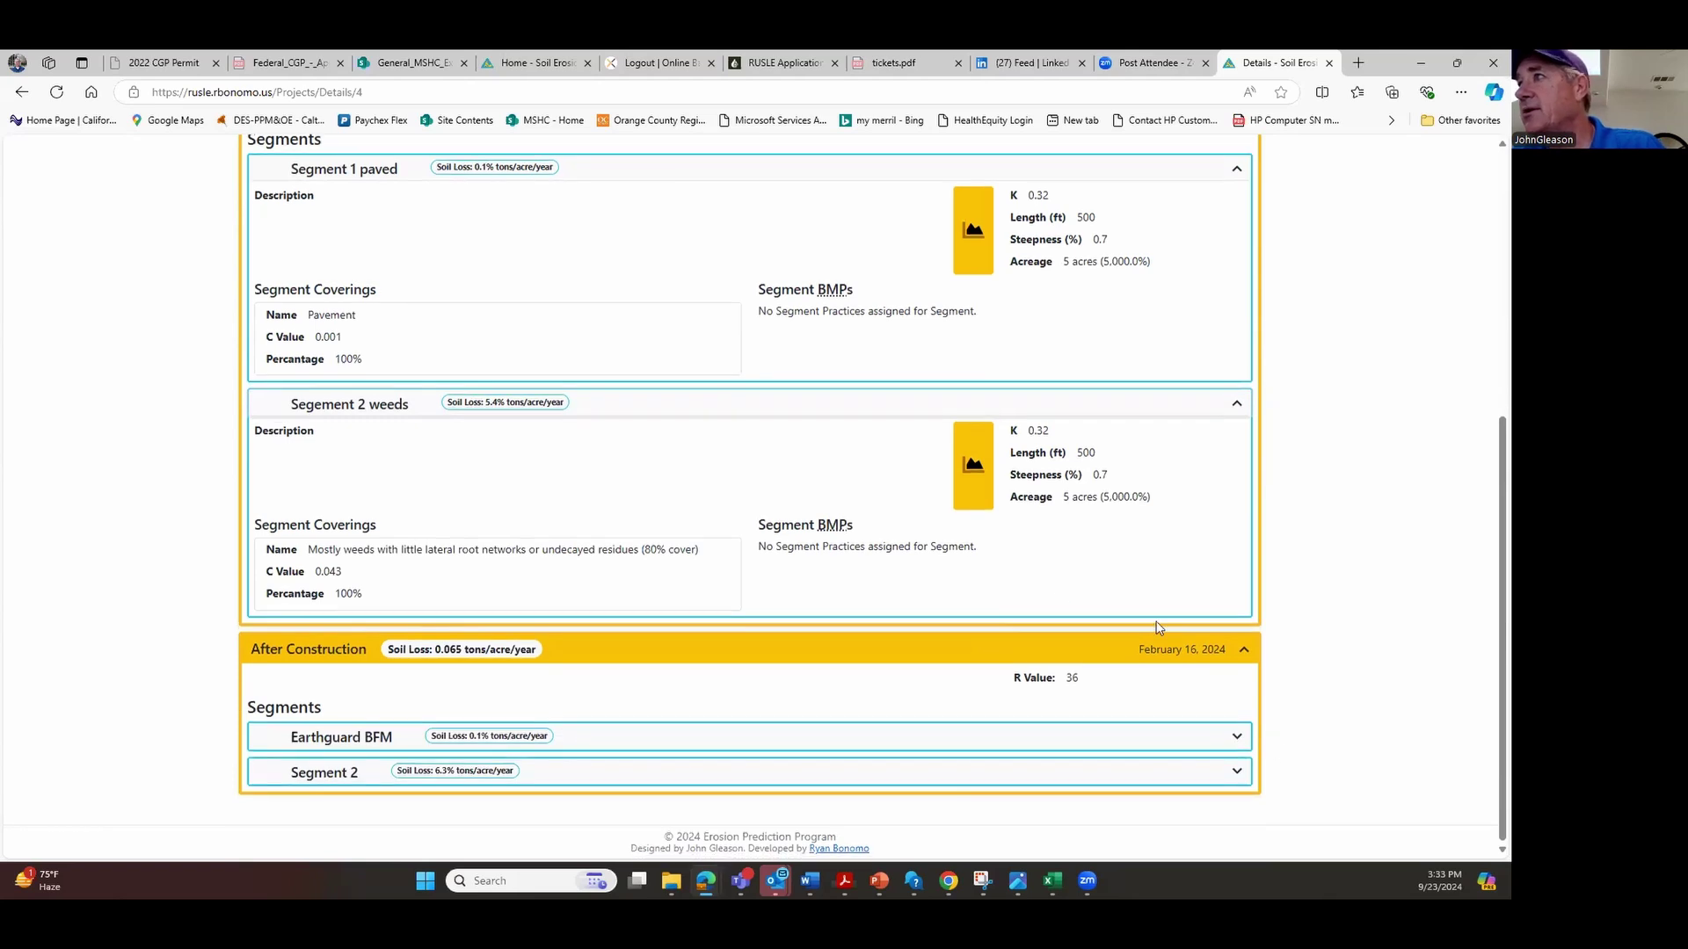
Expand the Earthguard BFM and Segment 2 segments under After Construction to show their factors and coverings
click(1239, 739)
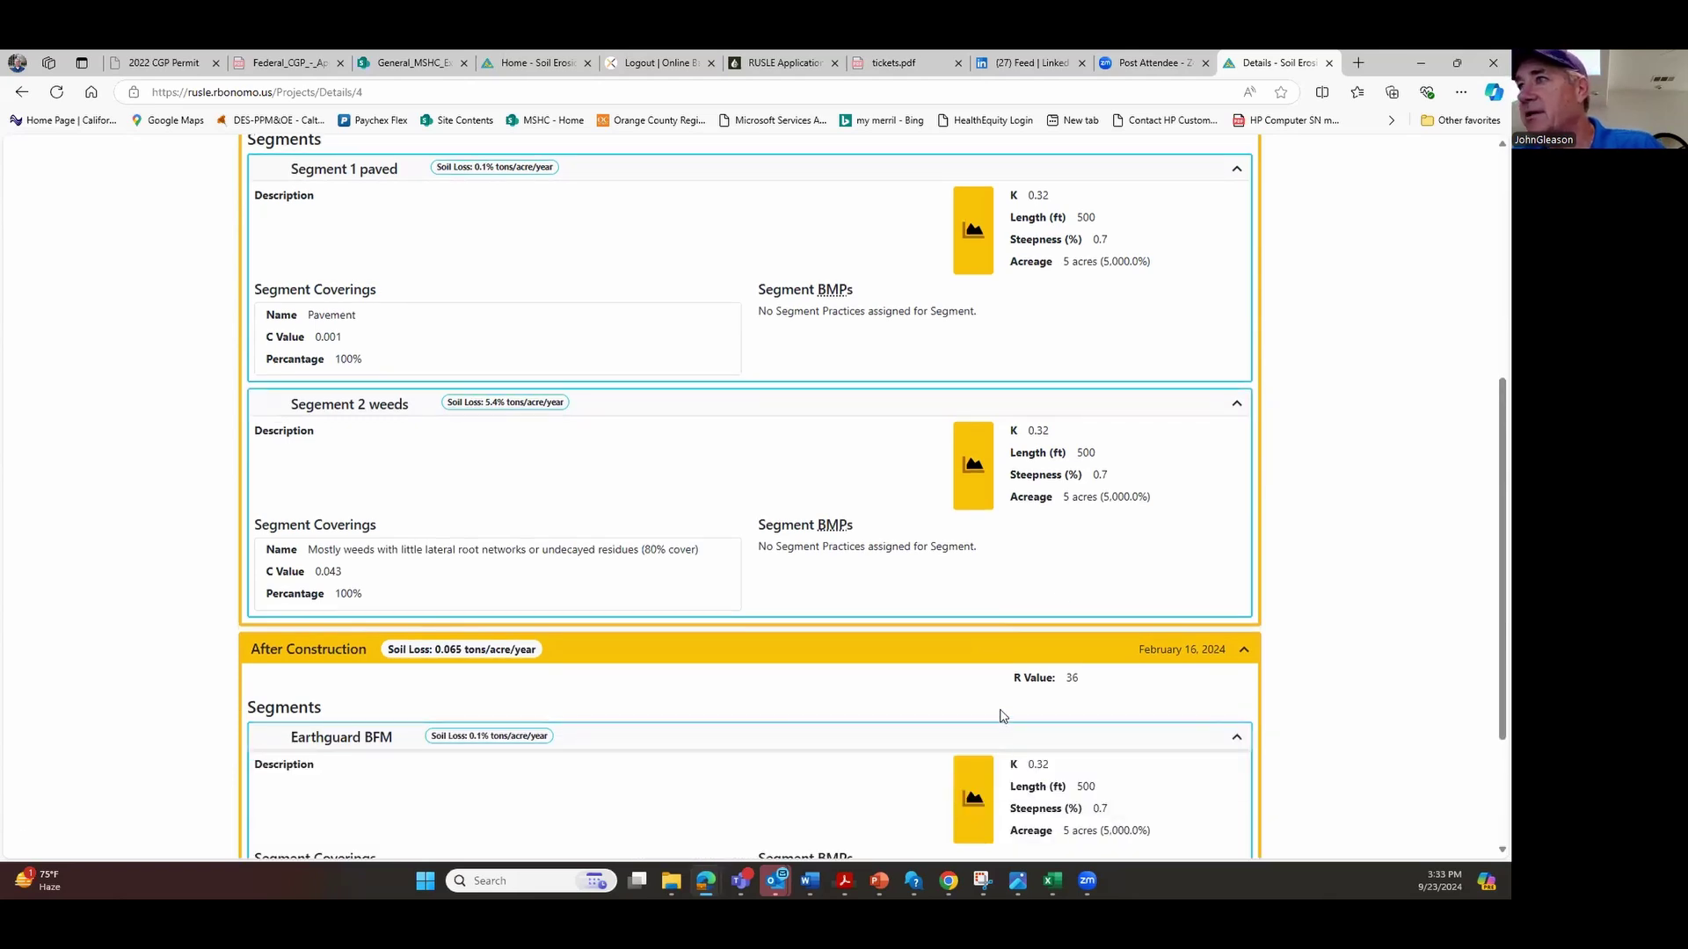
scroll(1003, 716, down, 3)
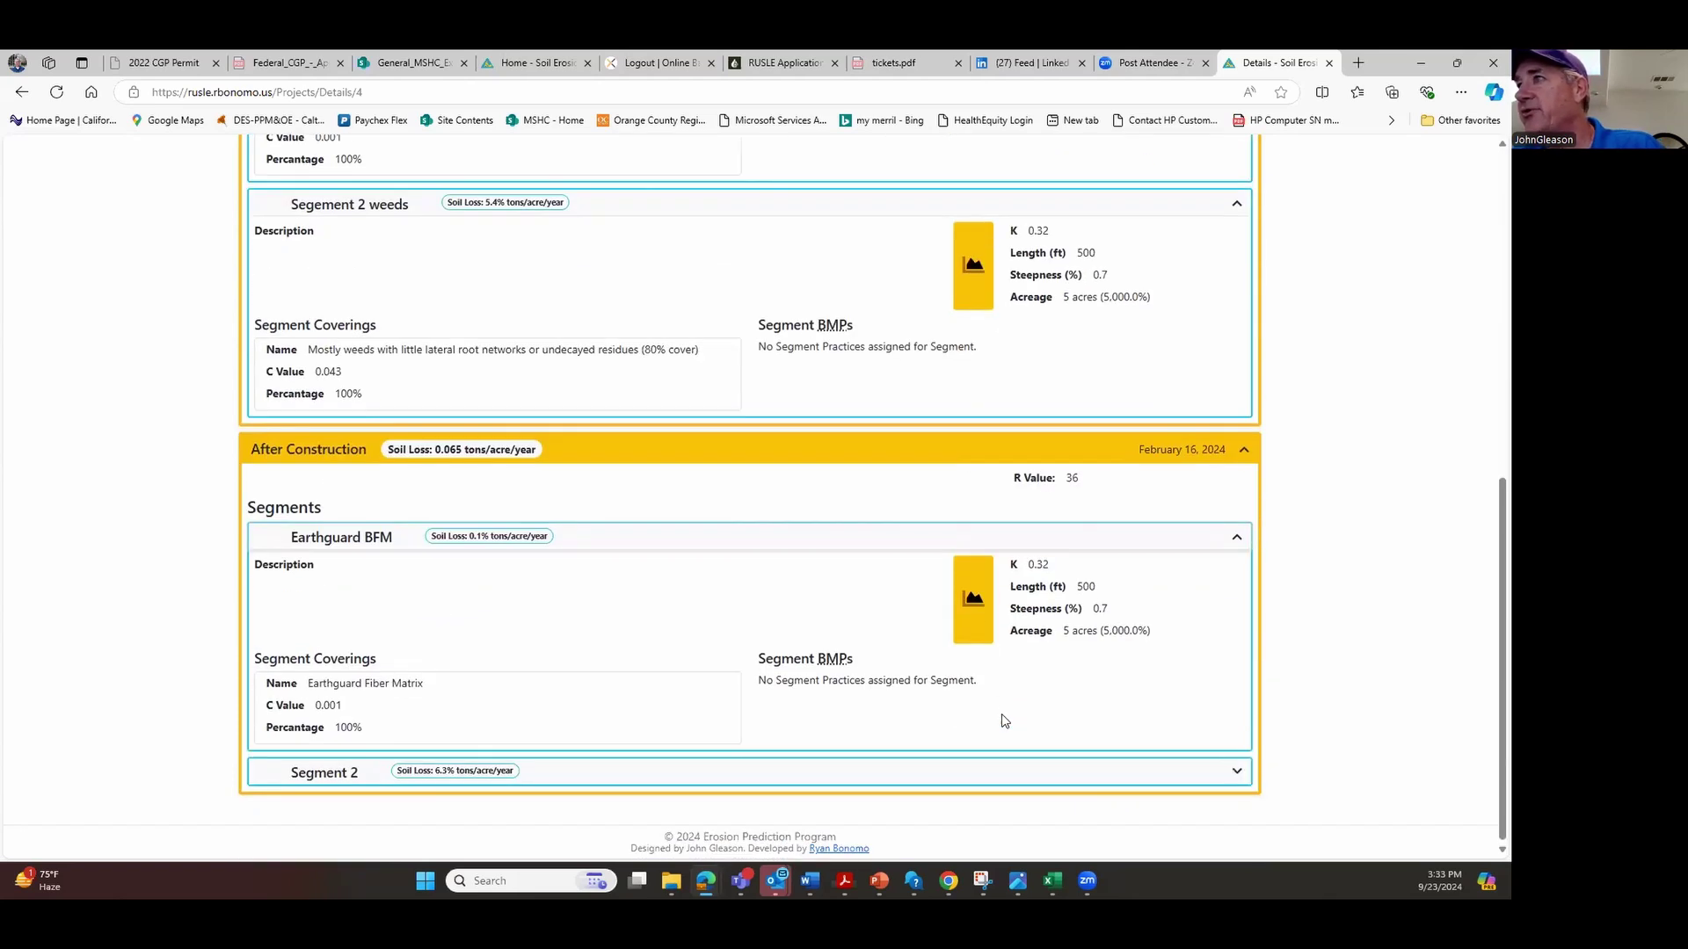
click(1236, 770)
scroll(1028, 701, down, 3)
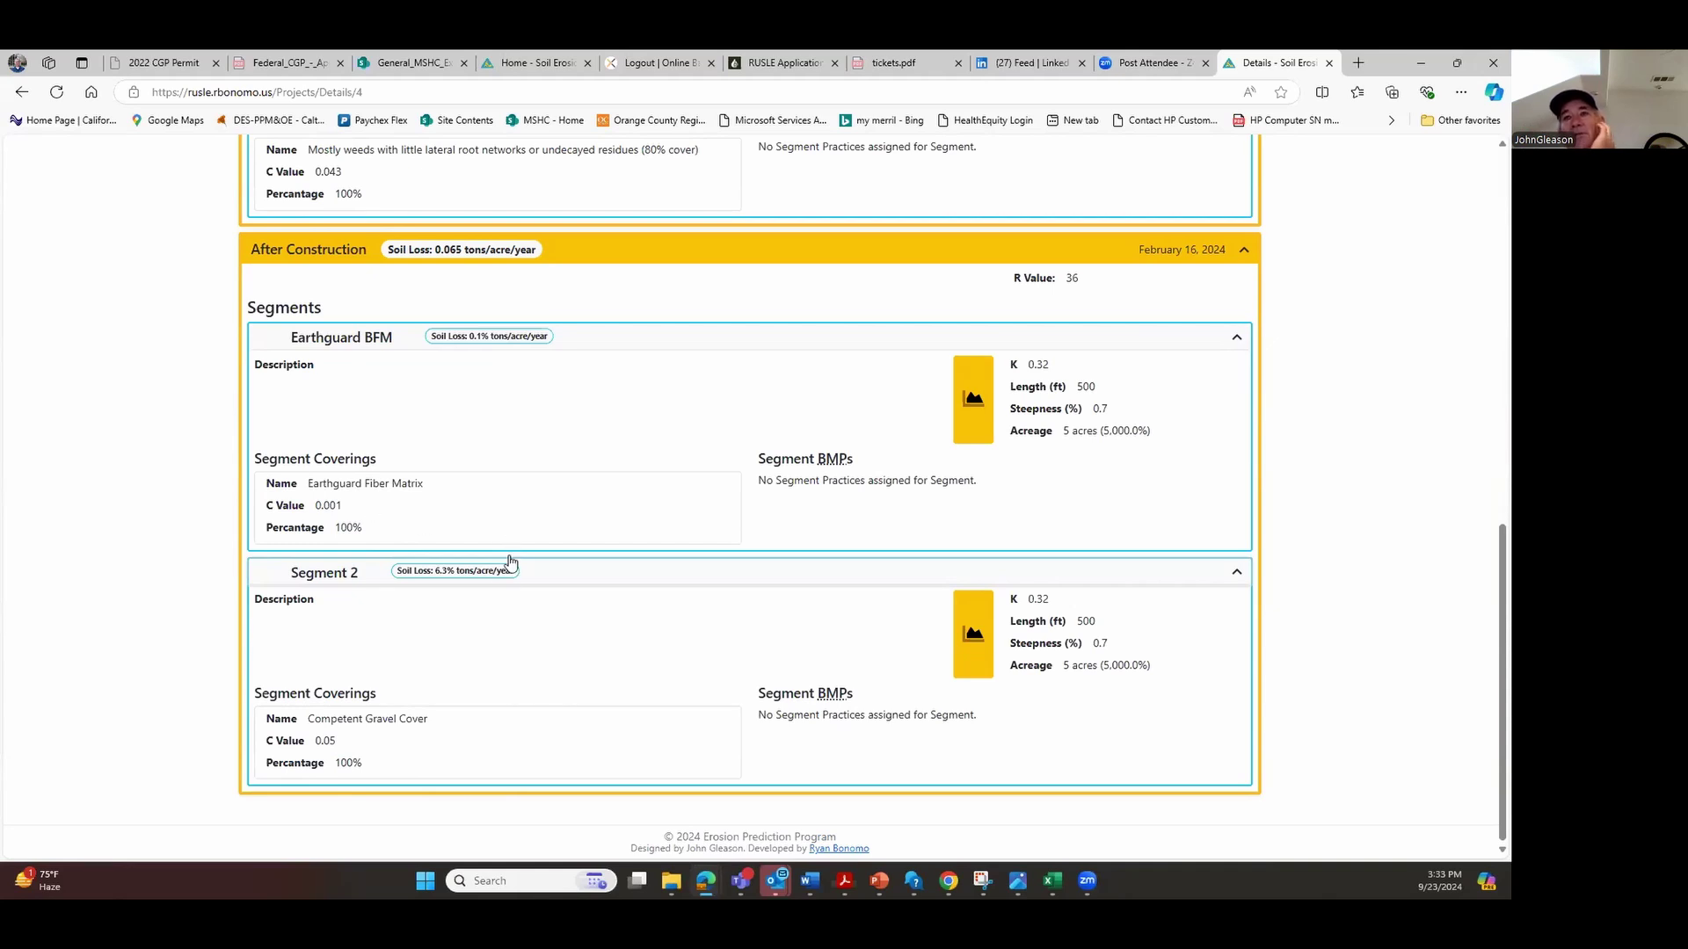
Compare the covering and C value of Segement 2 weeds with those of the after-construction Segment 2
scroll(510, 562, up, 3)
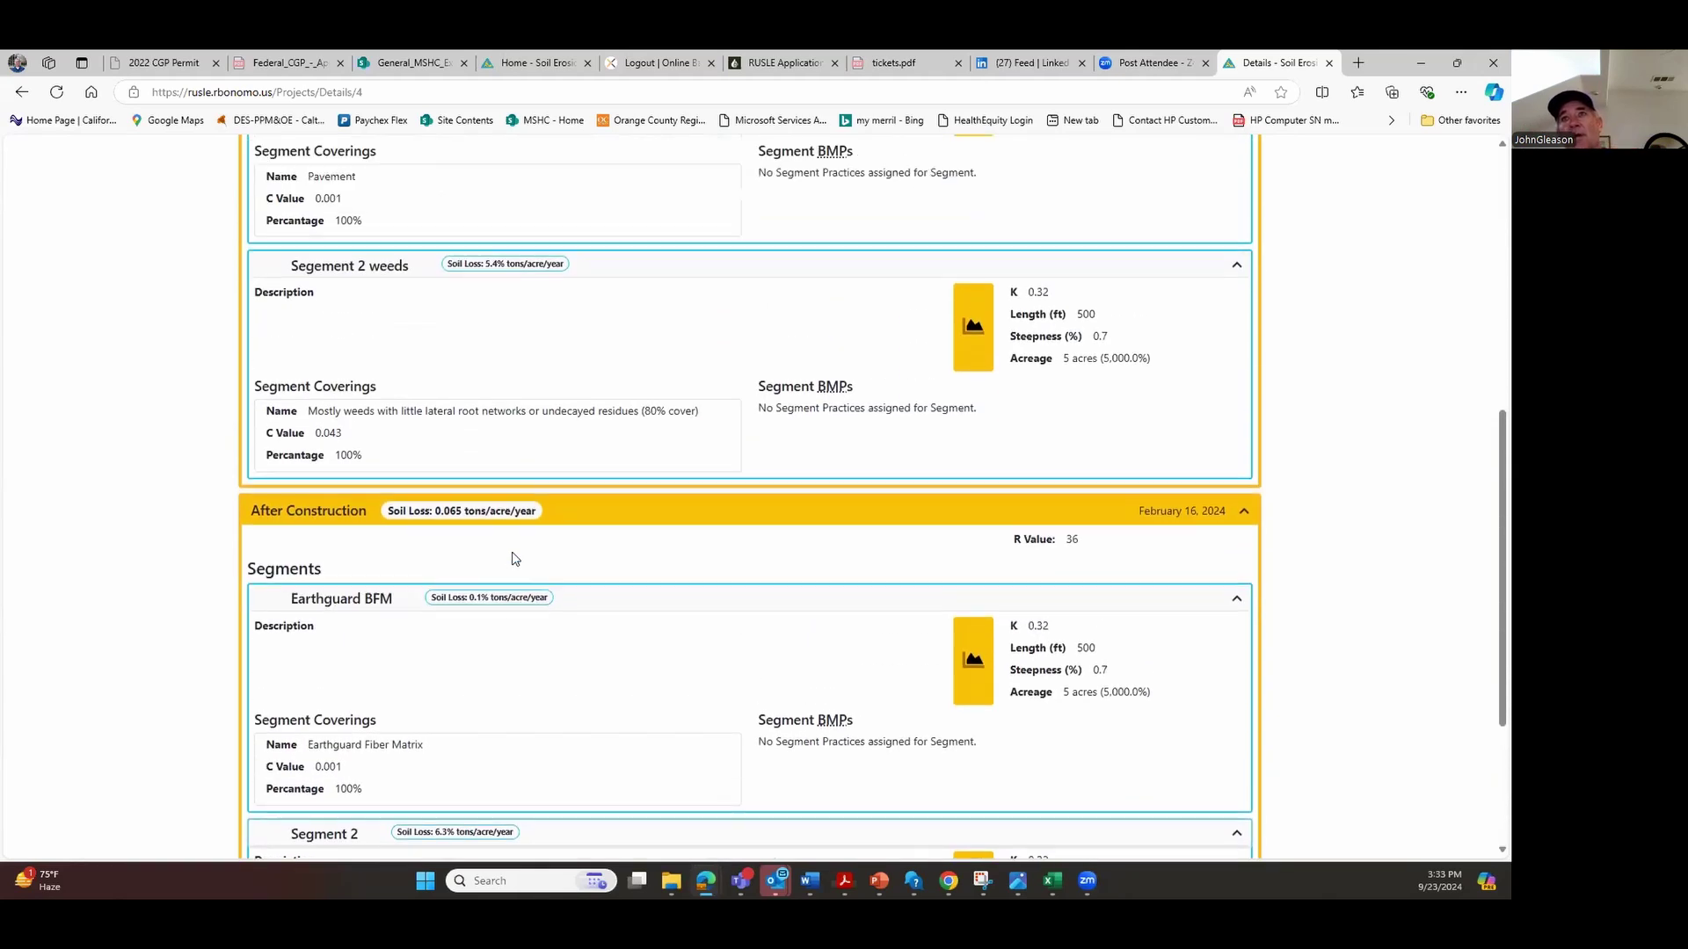
scroll(516, 559, up, 1)
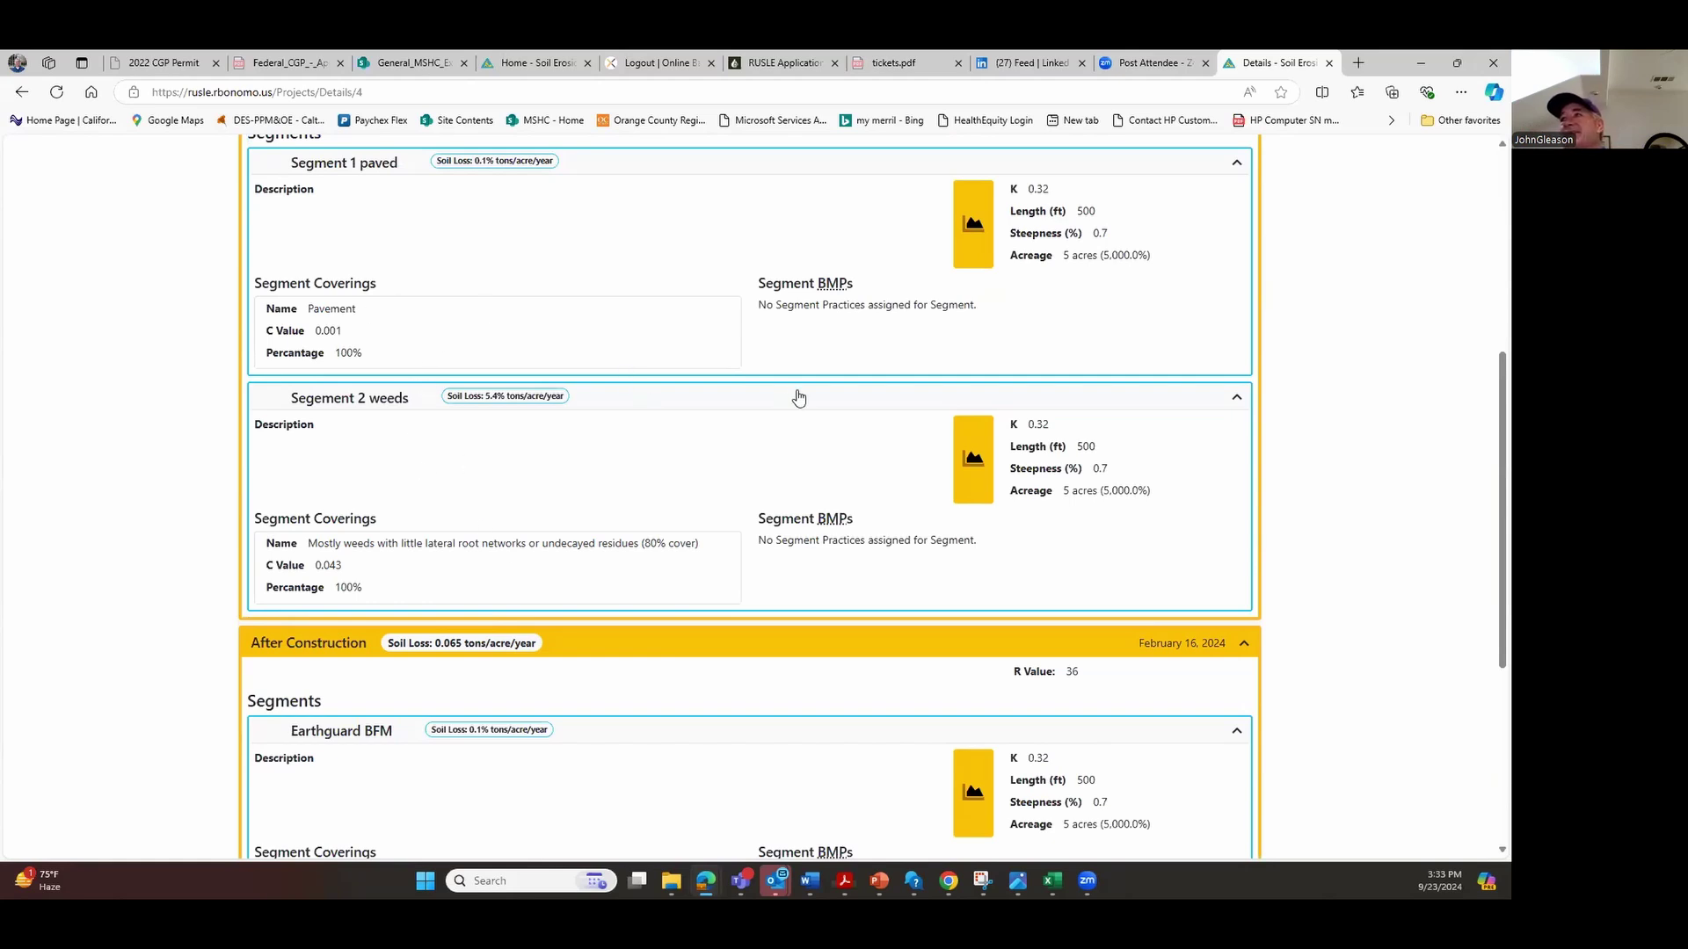
scroll(867, 532, down, 3)
scroll(873, 593, down, 2)
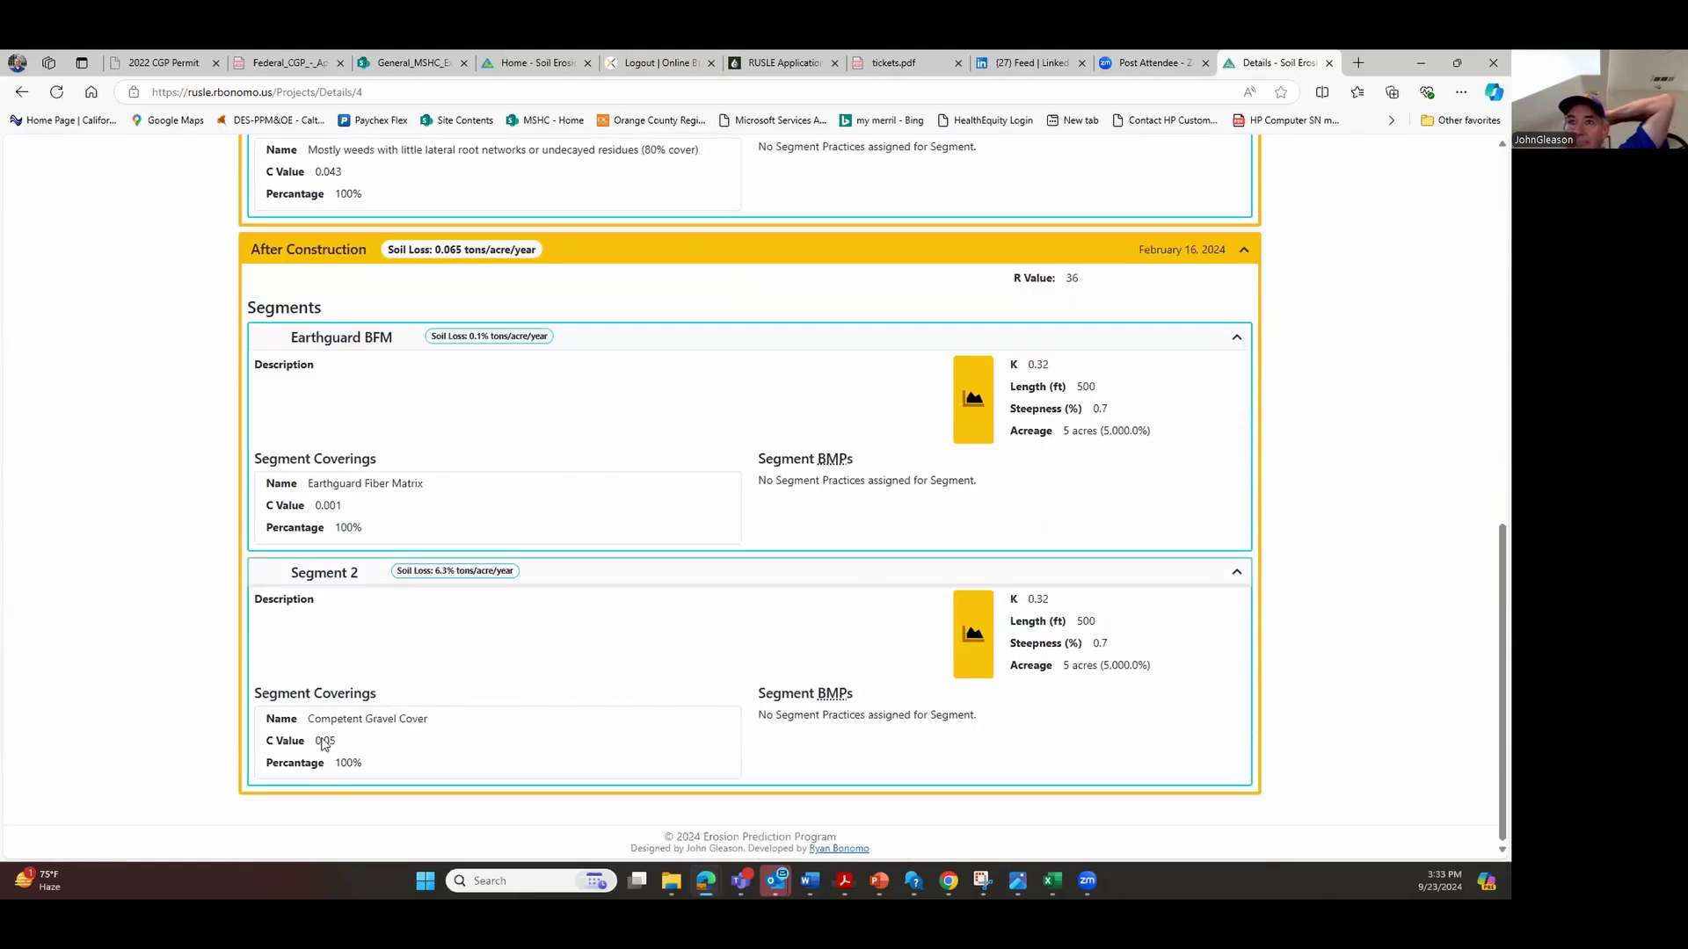
scroll(402, 717, up, 2)
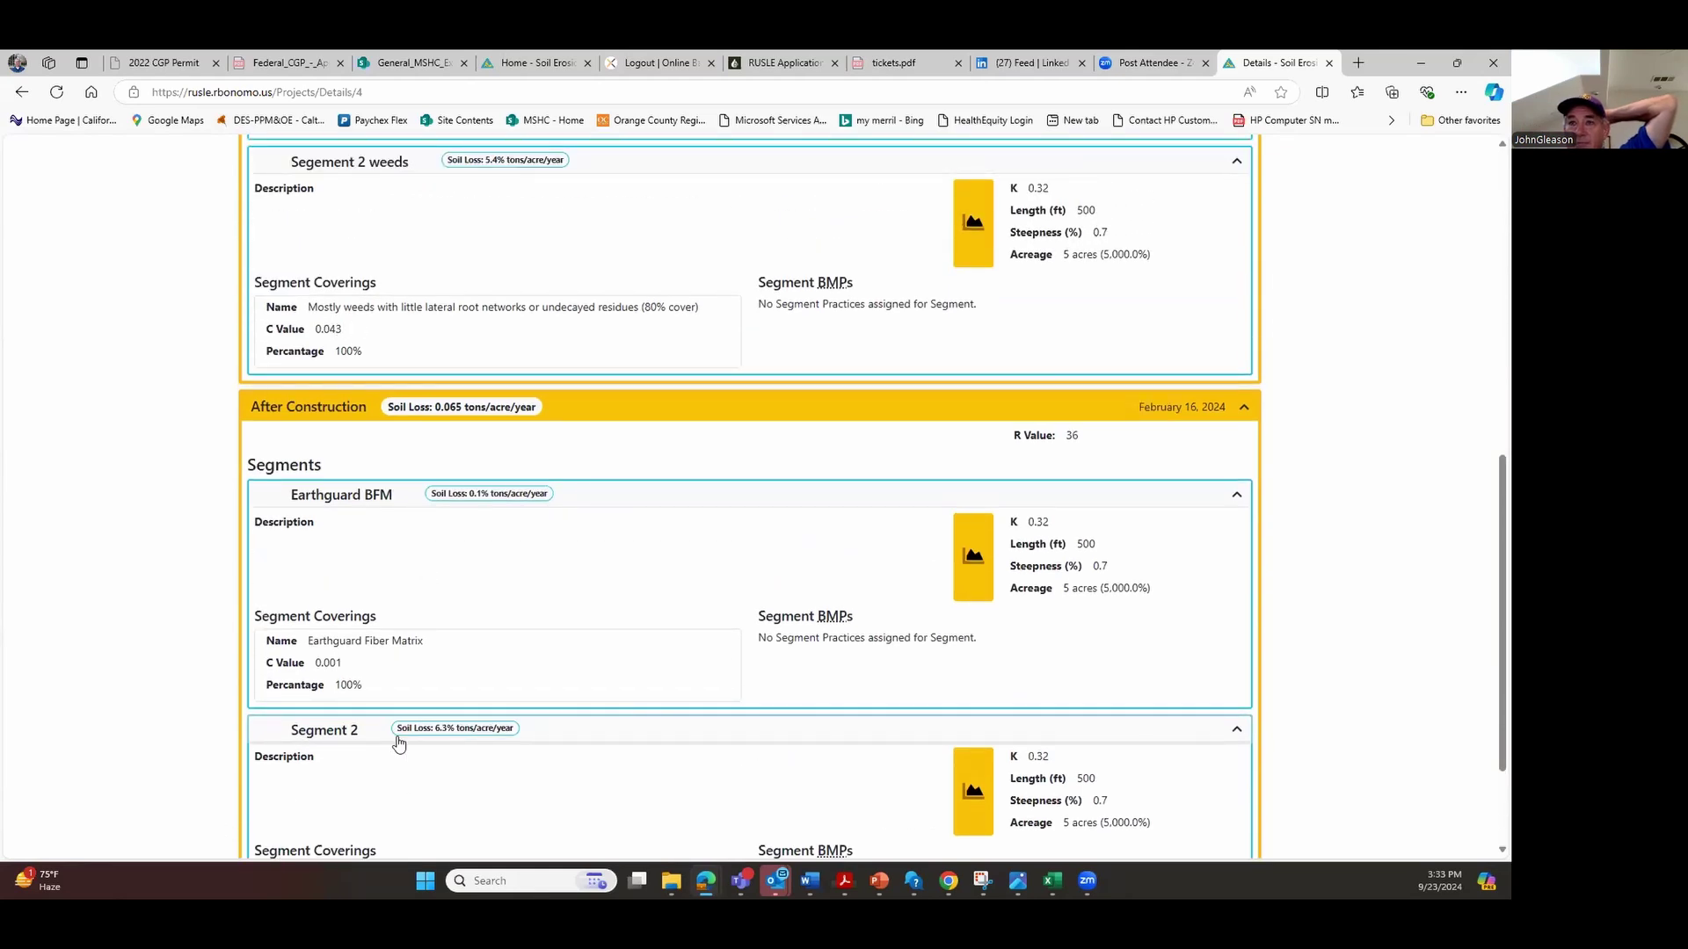
scroll(418, 739, down, 2)
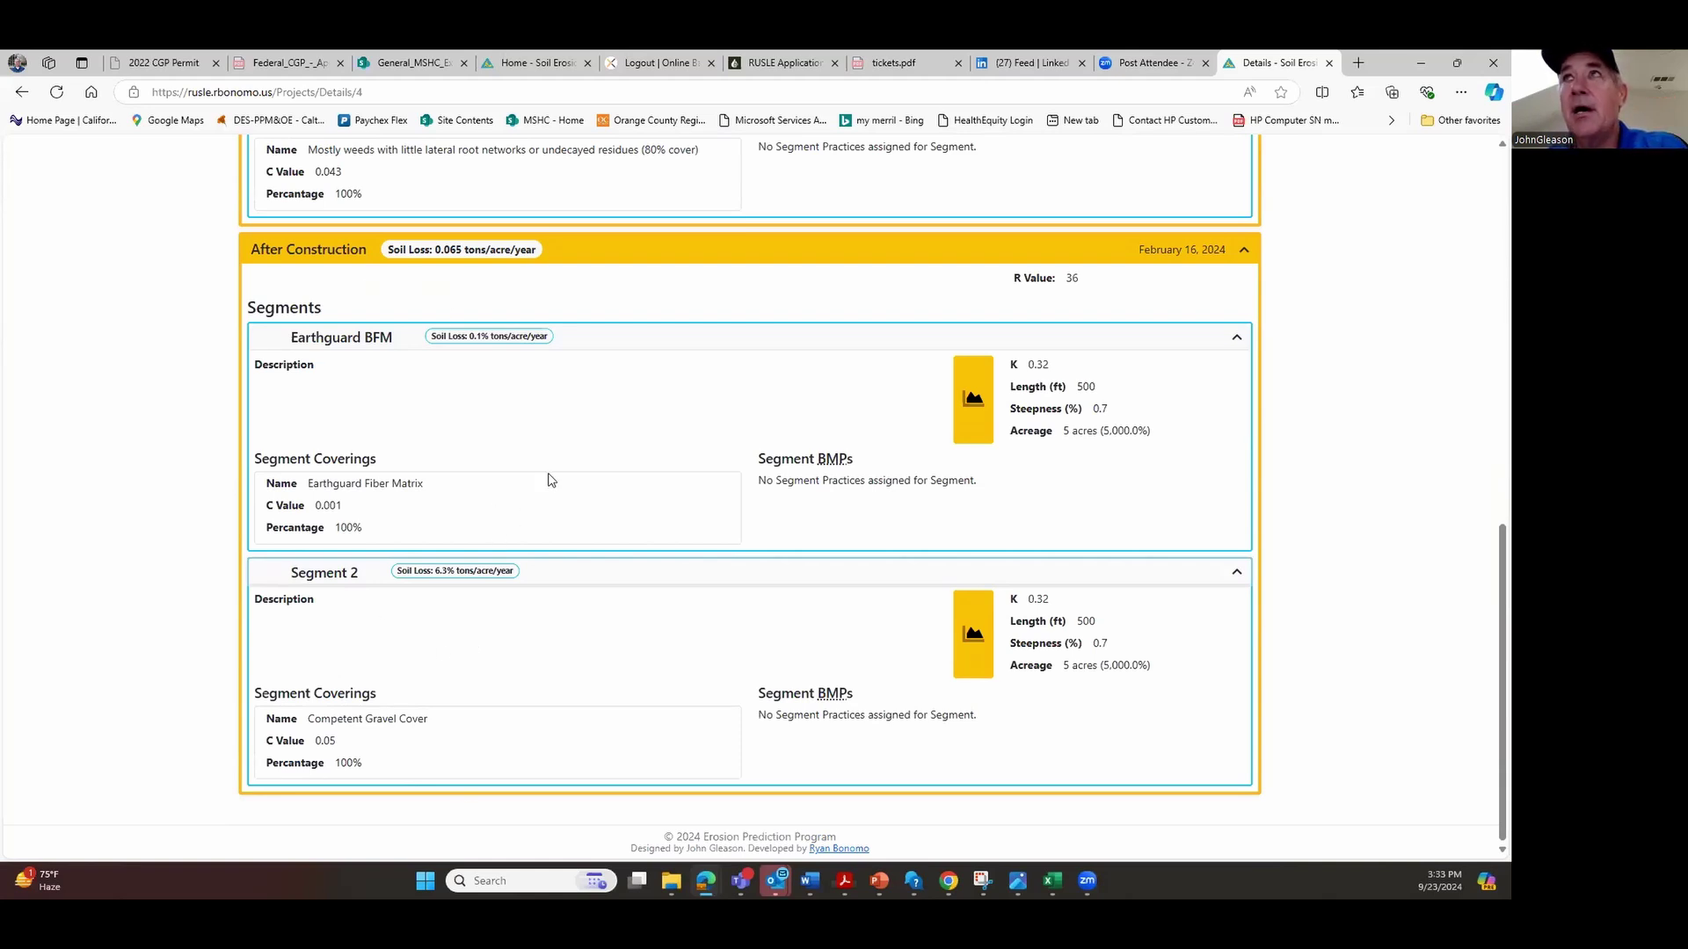
Check Test 2's overall soil loss summary against the segment details of both its Before Construction and After Construction states
scroll(546, 479, up, 5)
scroll(531, 598, up, 2)
scroll(531, 599, up, 3)
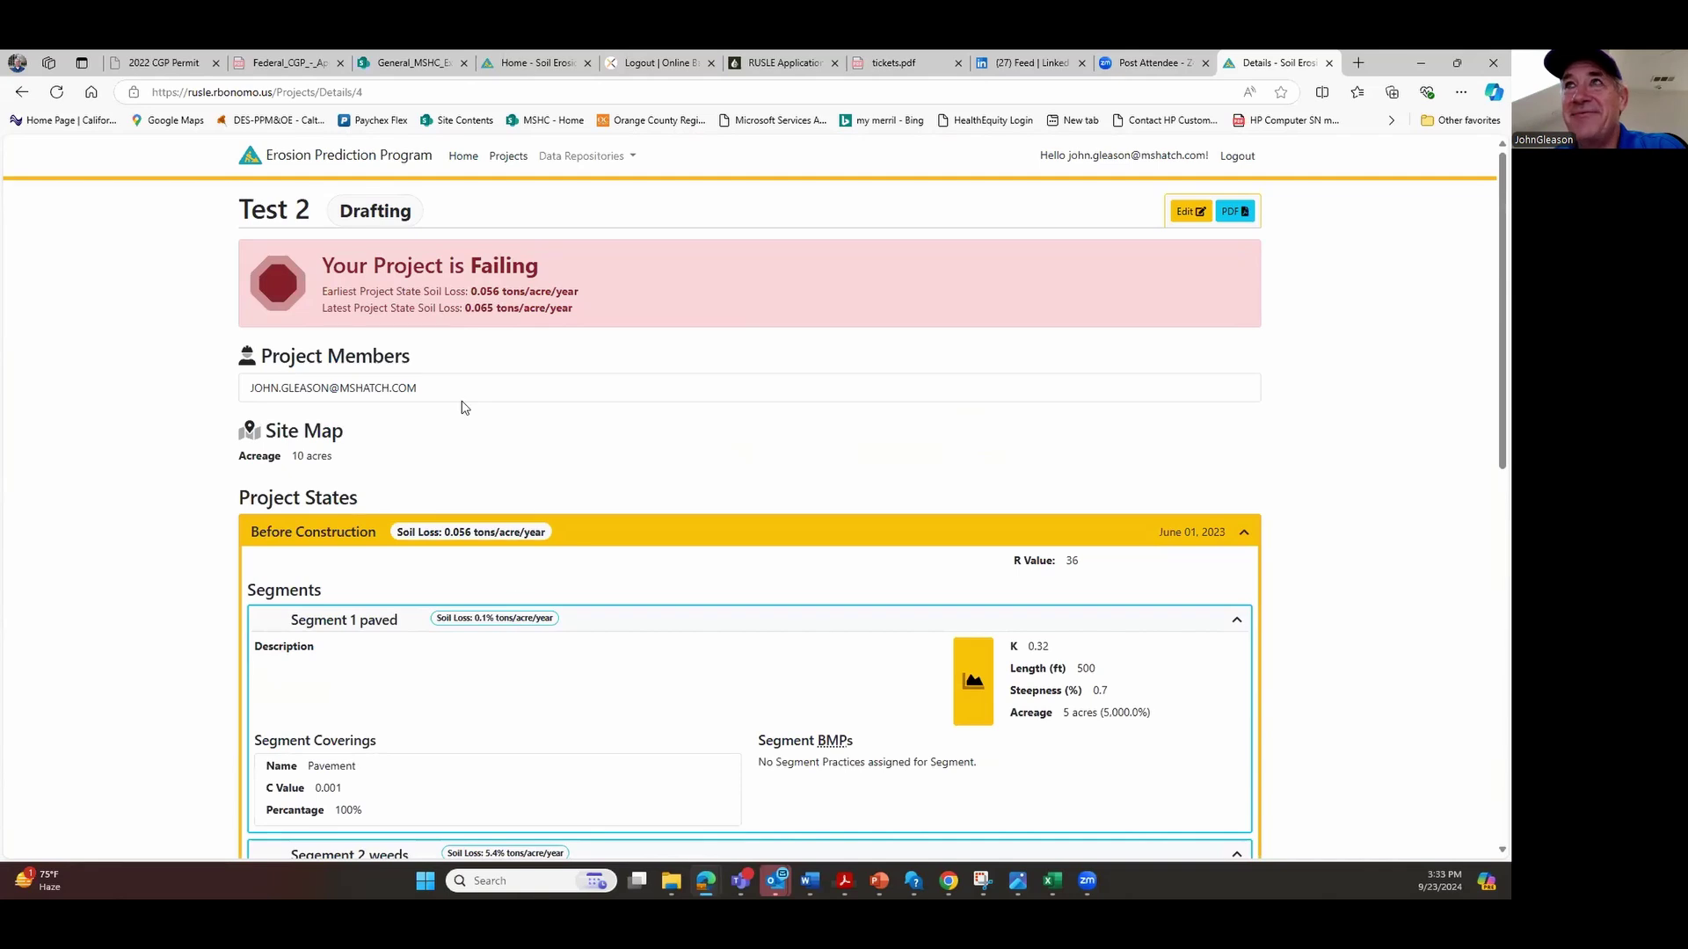
scroll(493, 448, down, 5)
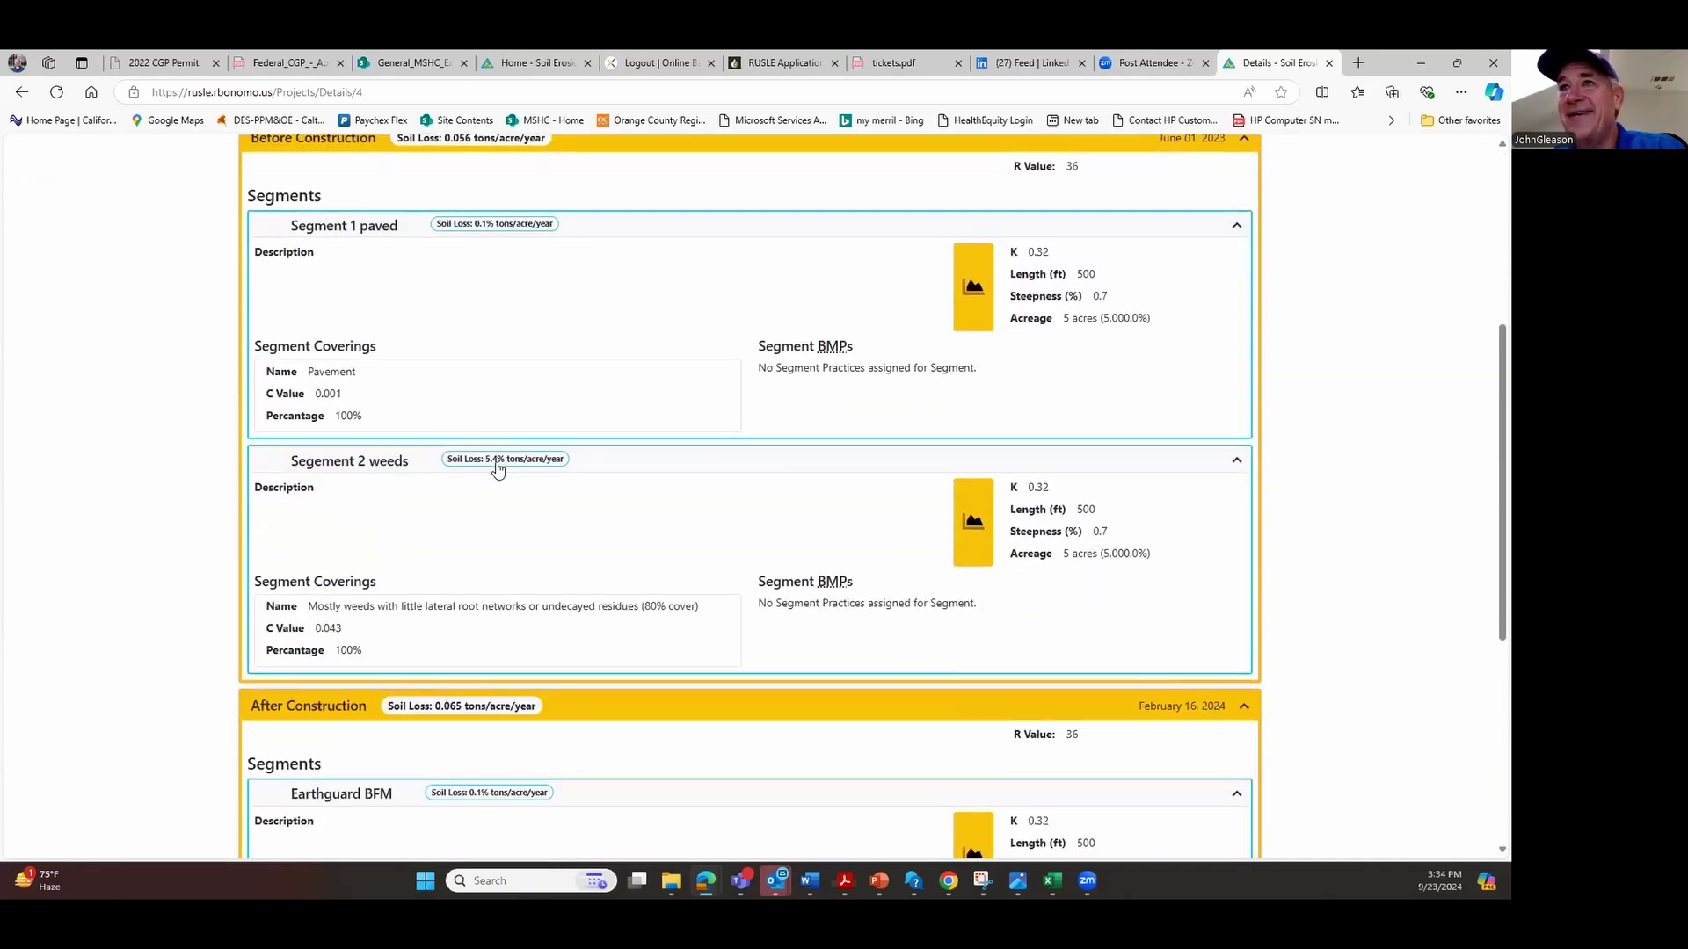
scroll(499, 510, down, 5)
scroll(514, 581, down, 1)
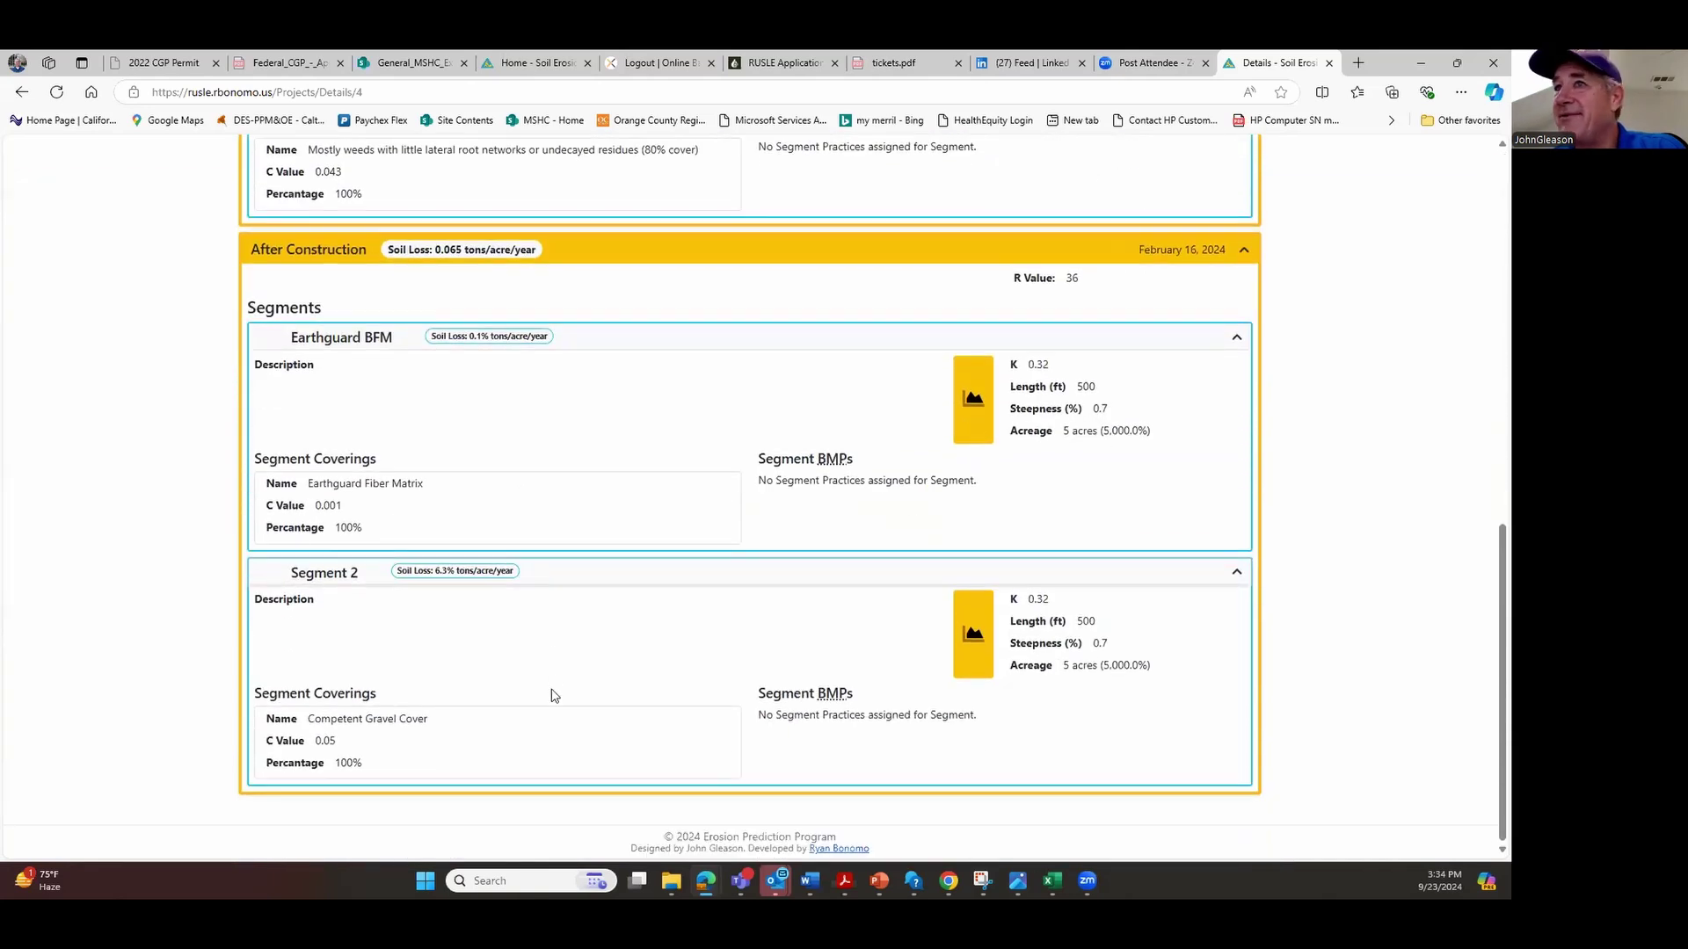
scroll(558, 591, up, 5)
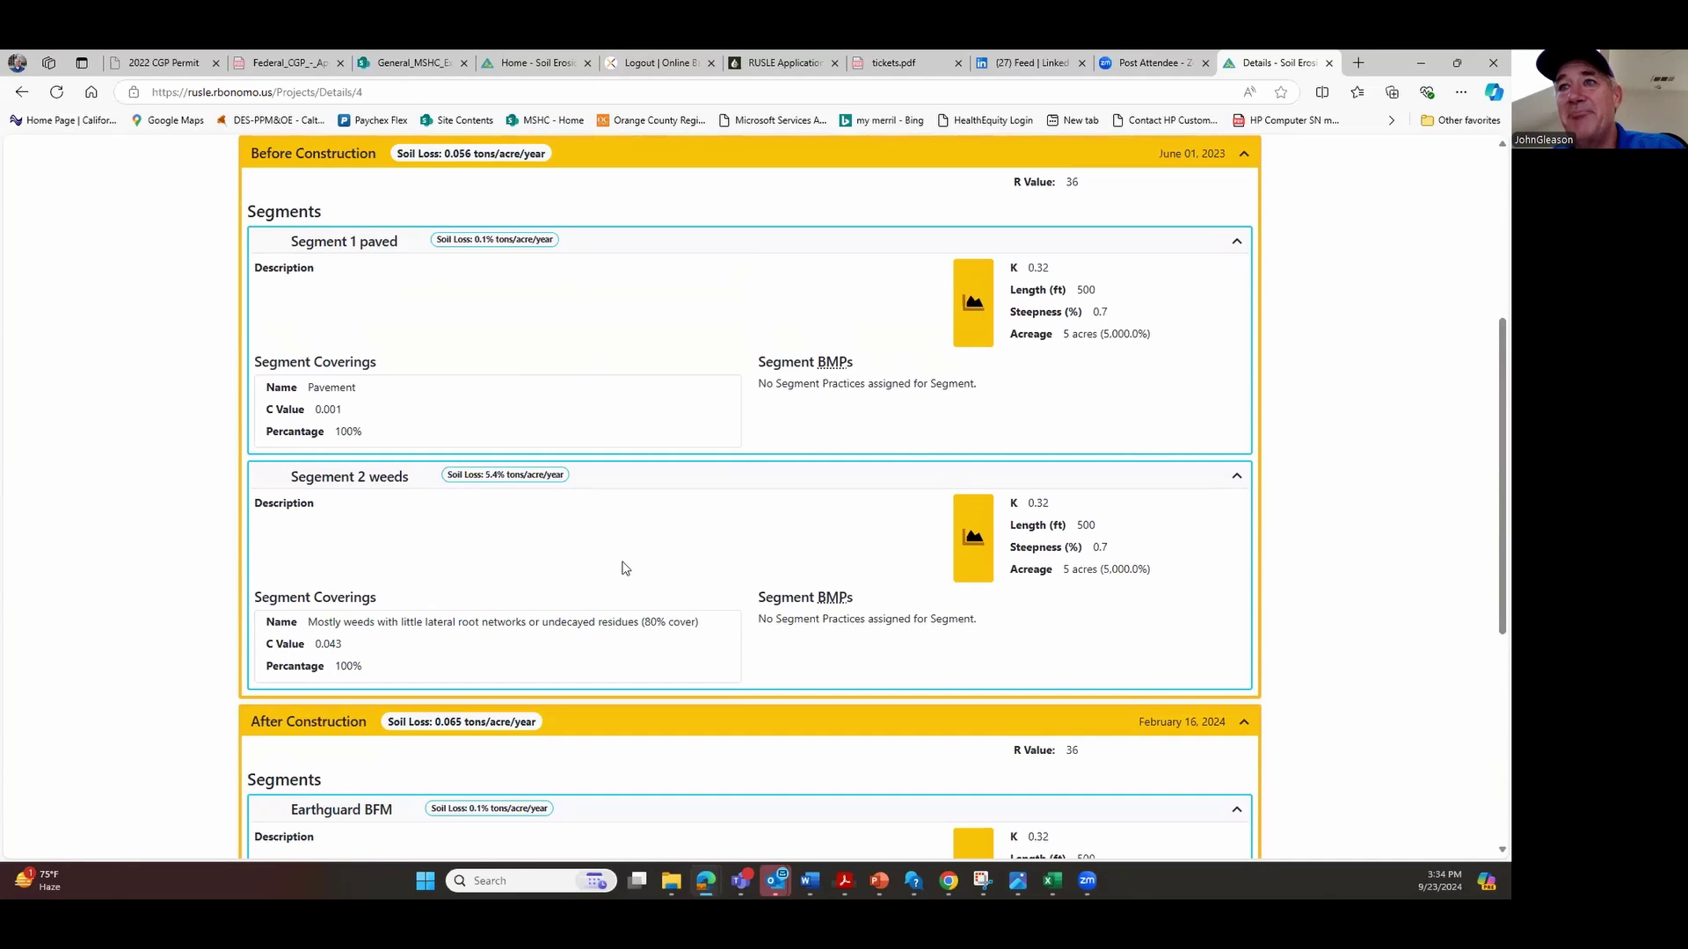
scroll(626, 572, down, 3)
scroll(625, 580, up, 2)
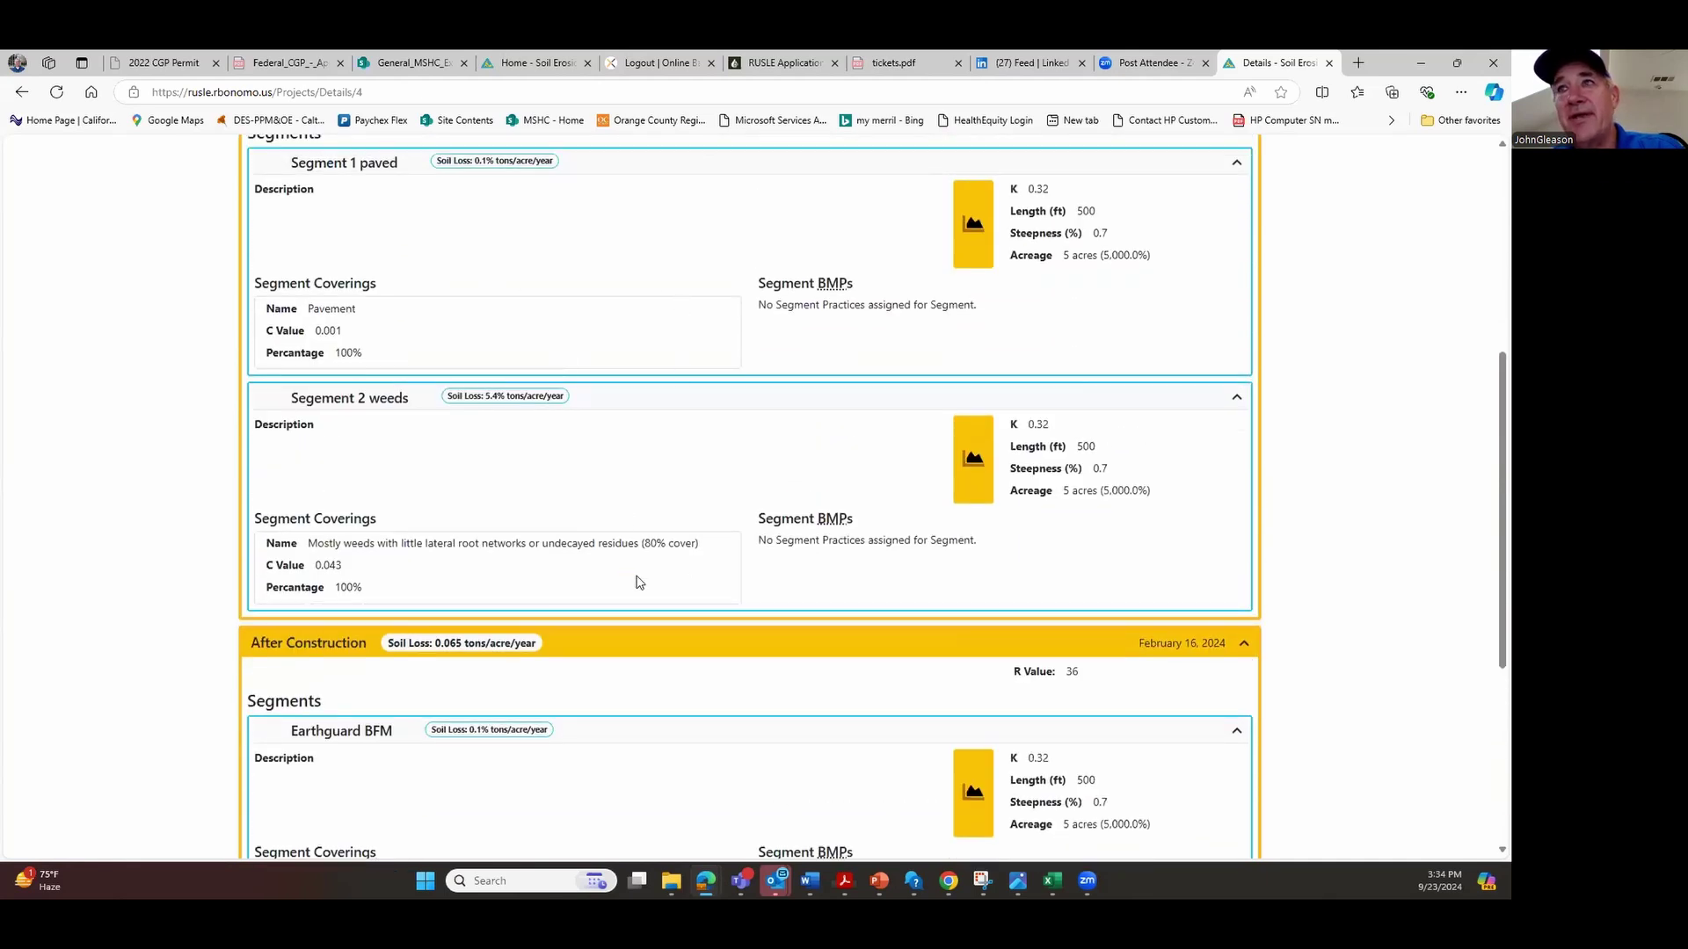
scroll(633, 590, down, 4)
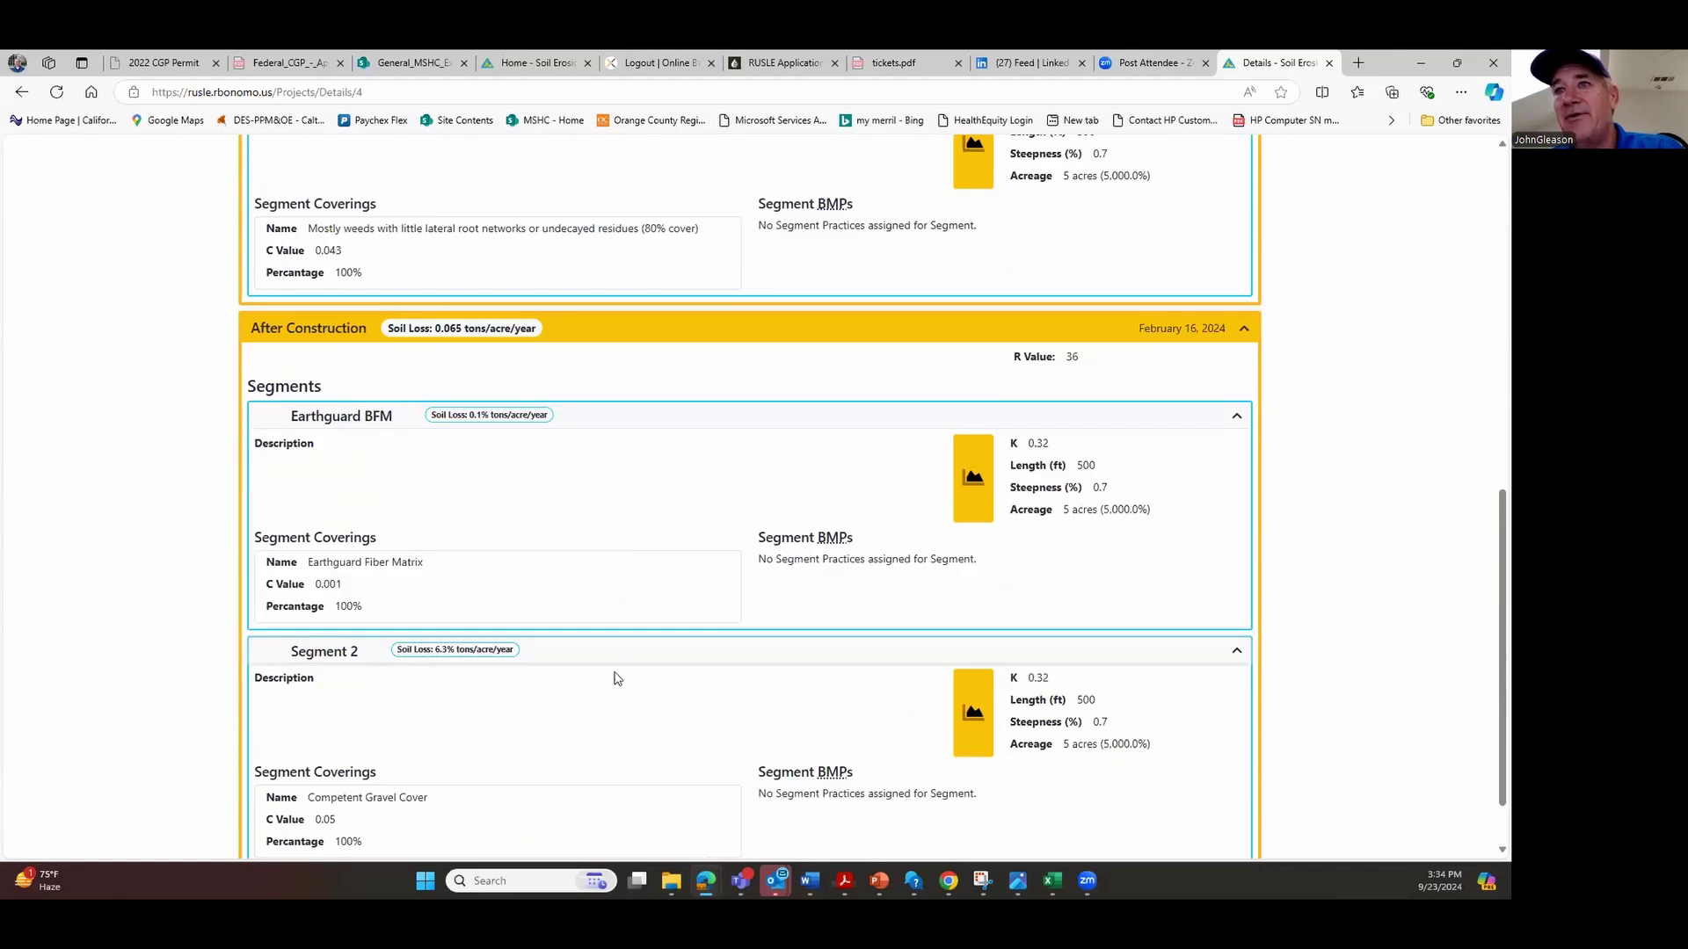
Check the after-construction Segment 2 covering against Test 2's overall soil loss summary
scroll(410, 816, down, 1)
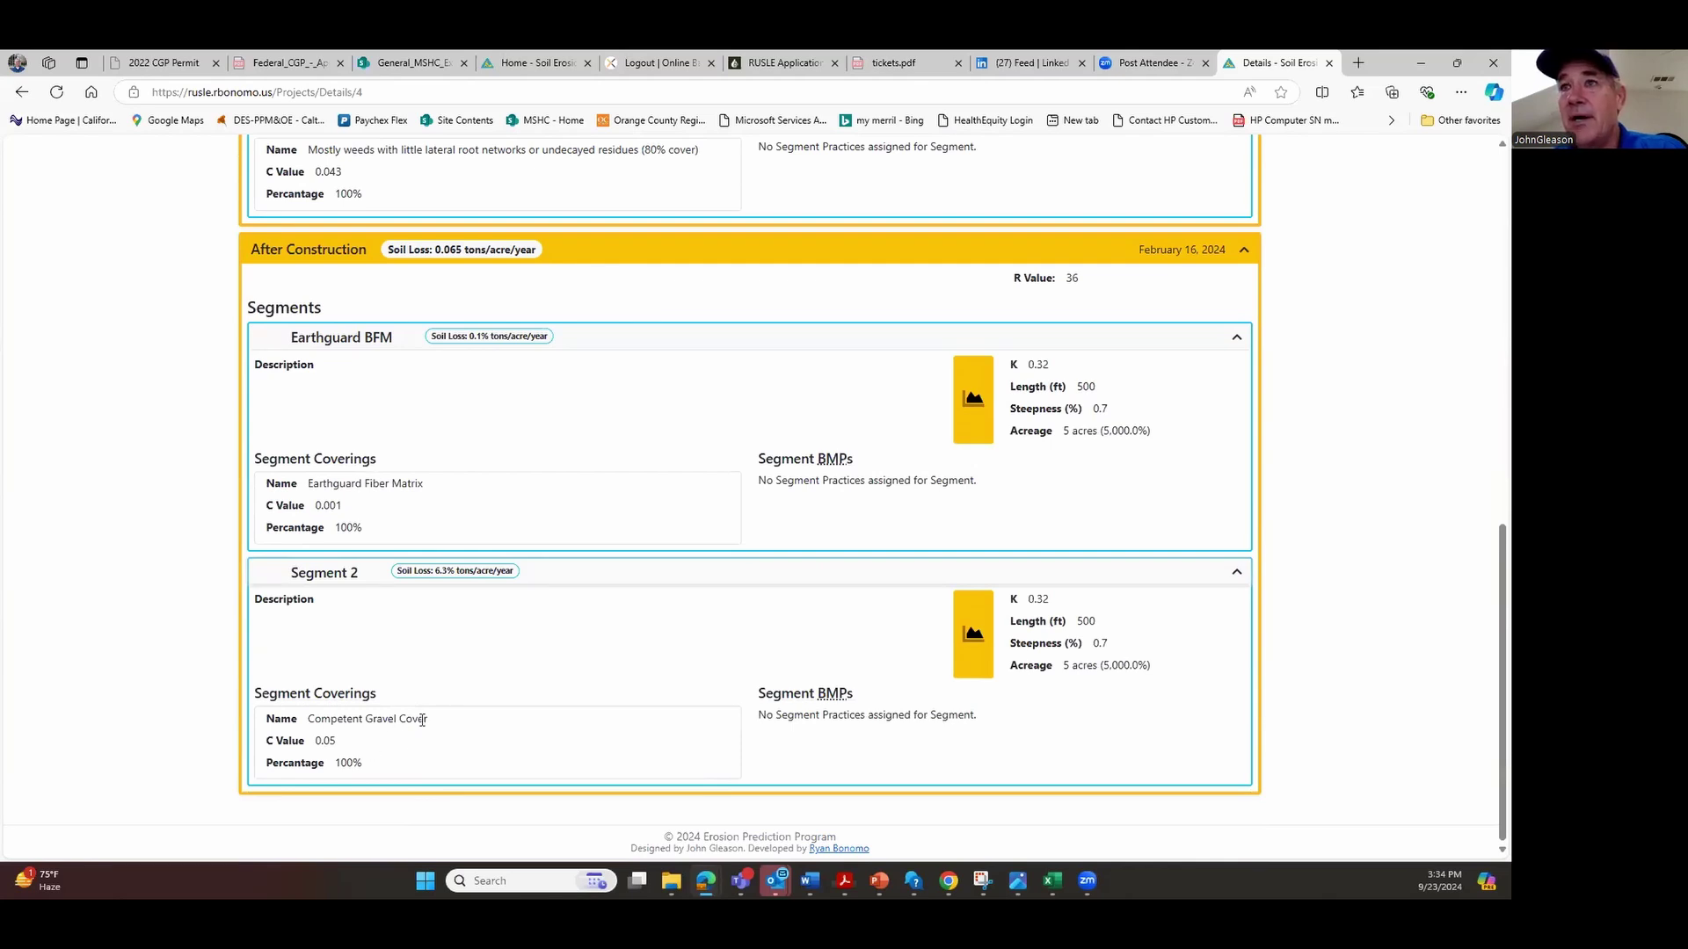
scroll(422, 719, up, 2)
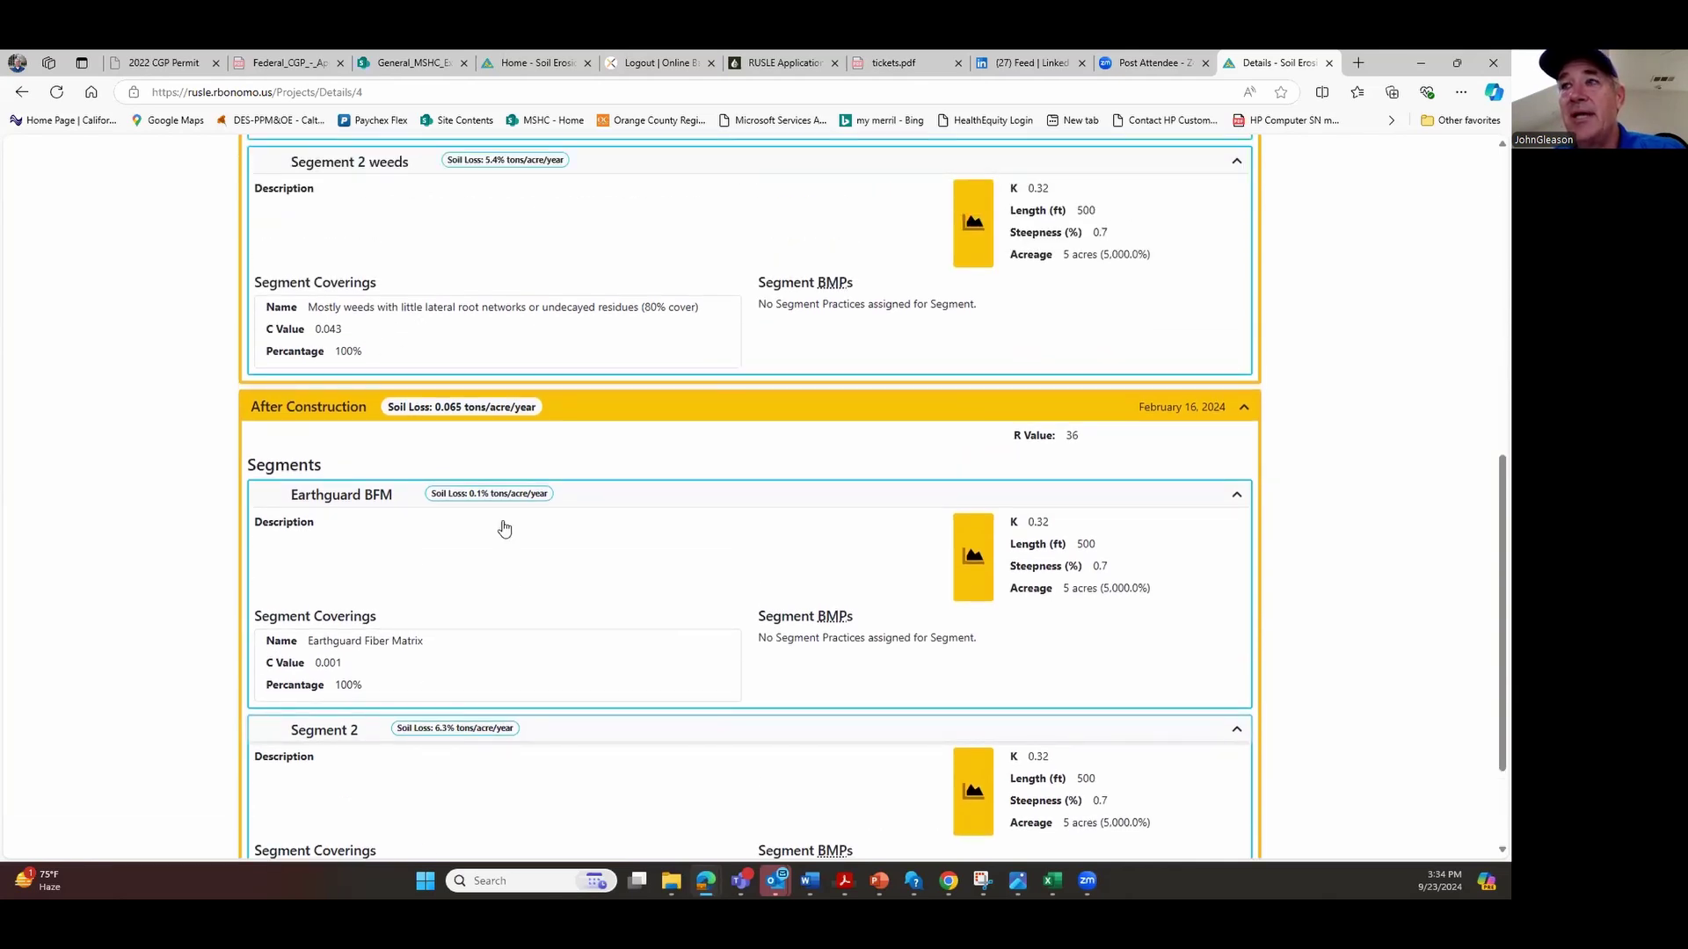
scroll(551, 373, up, 8)
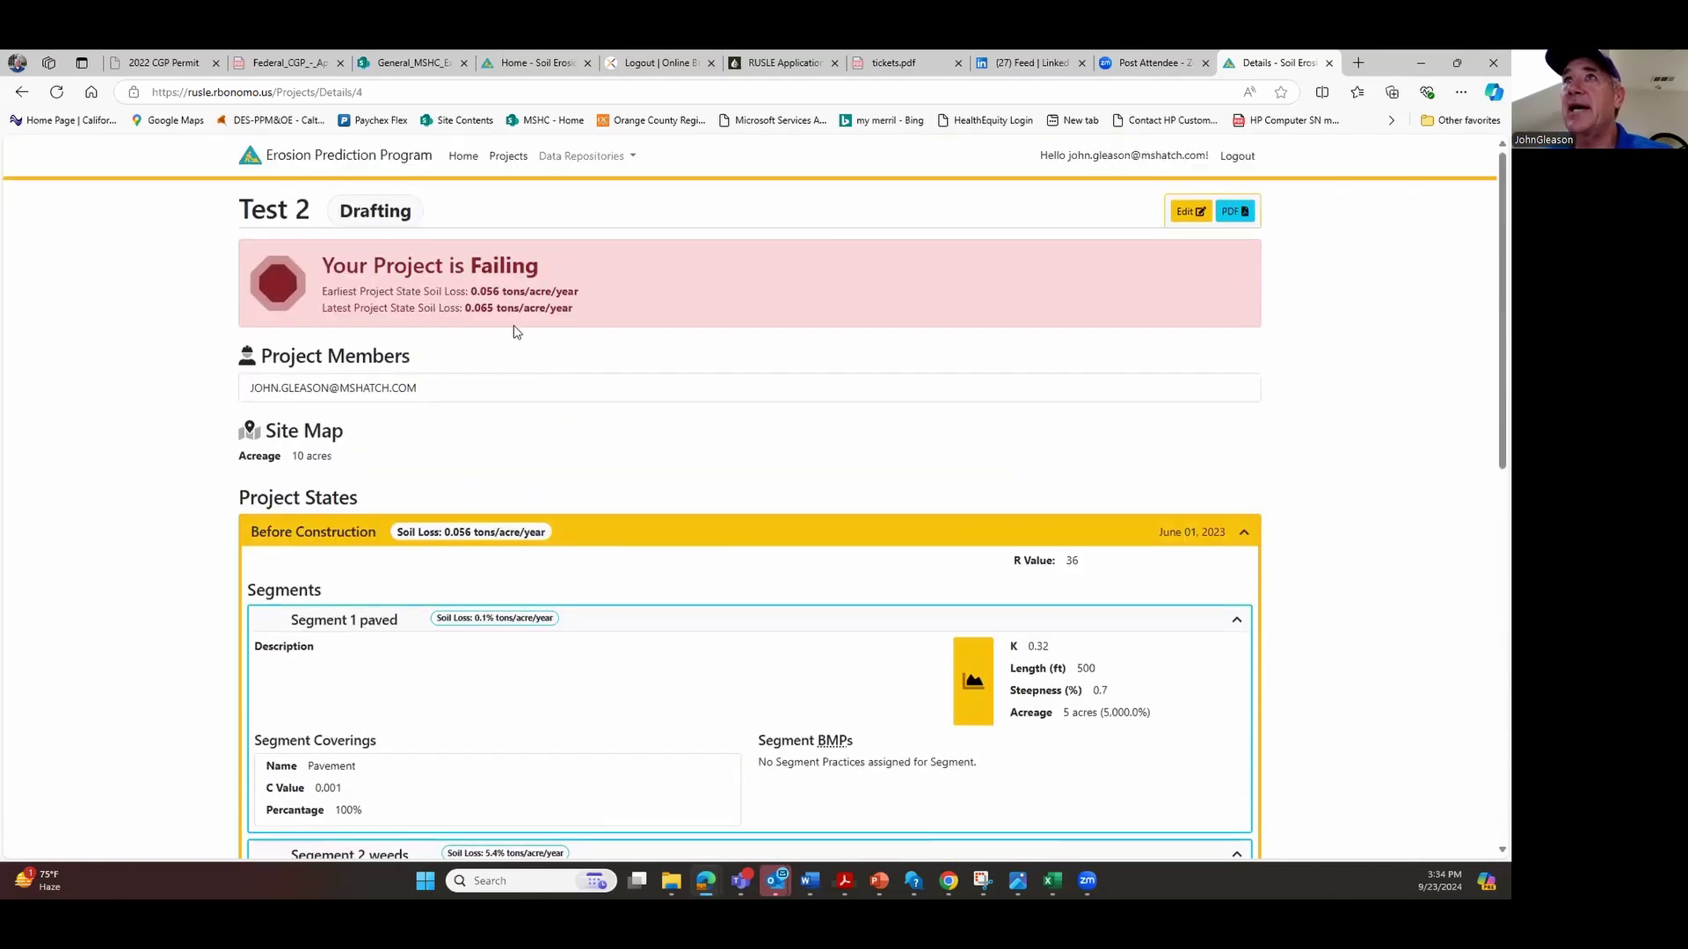
Leave the Test 2 project, return to the home page and start a new project
click(23, 95)
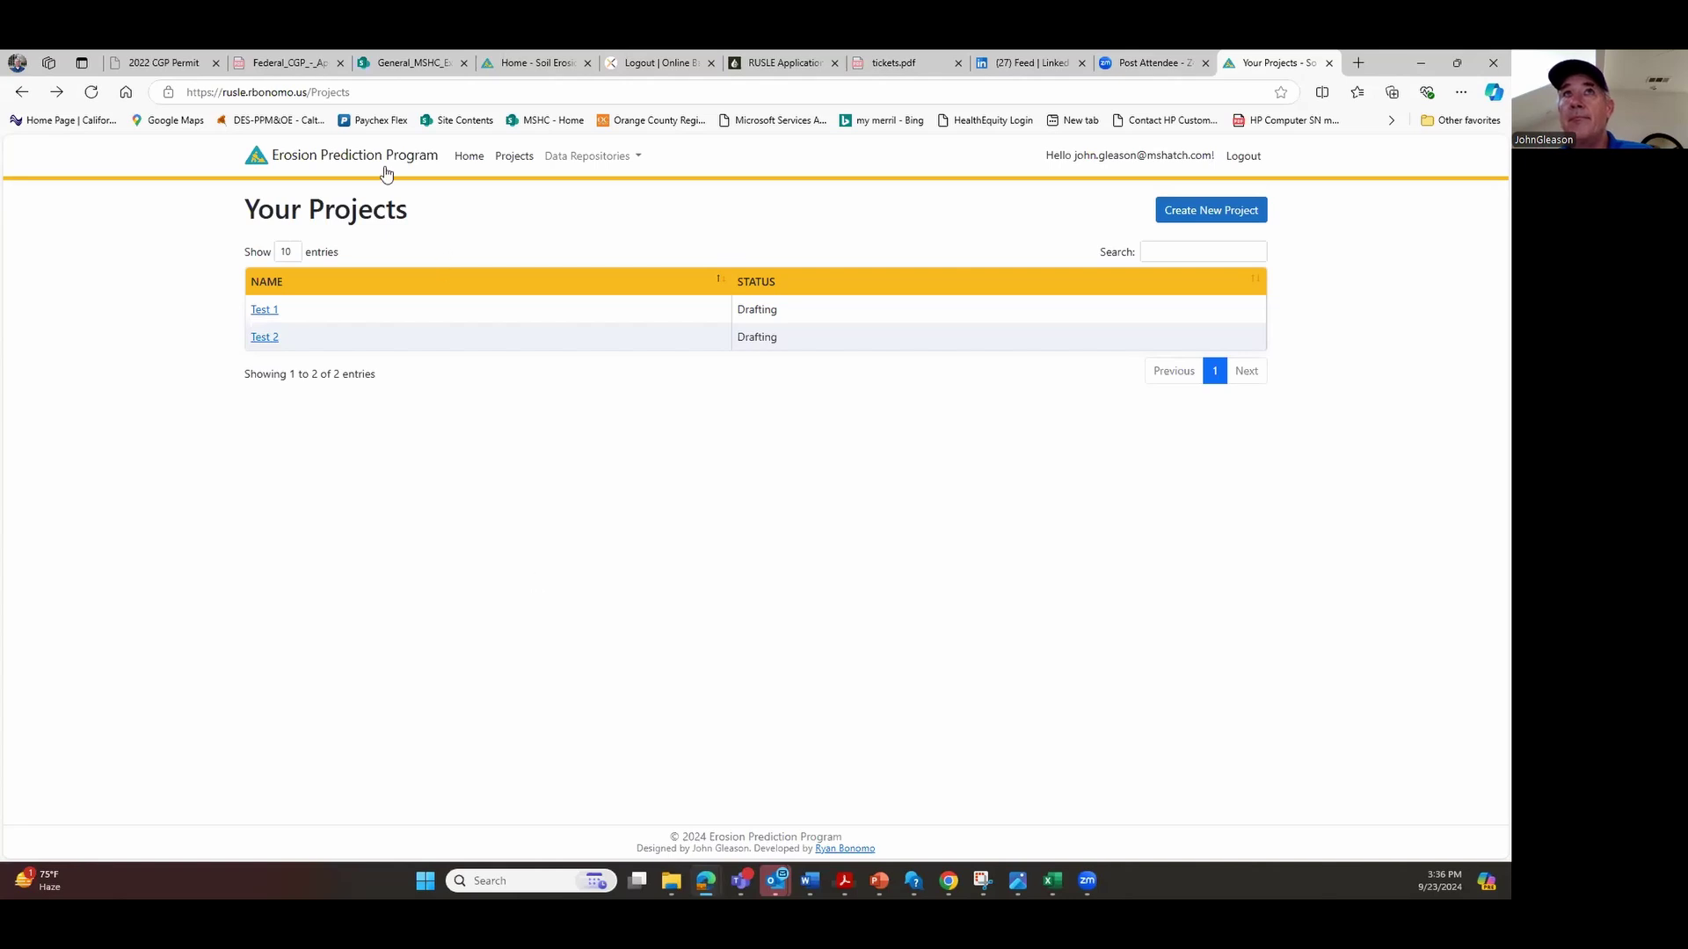
click(24, 93)
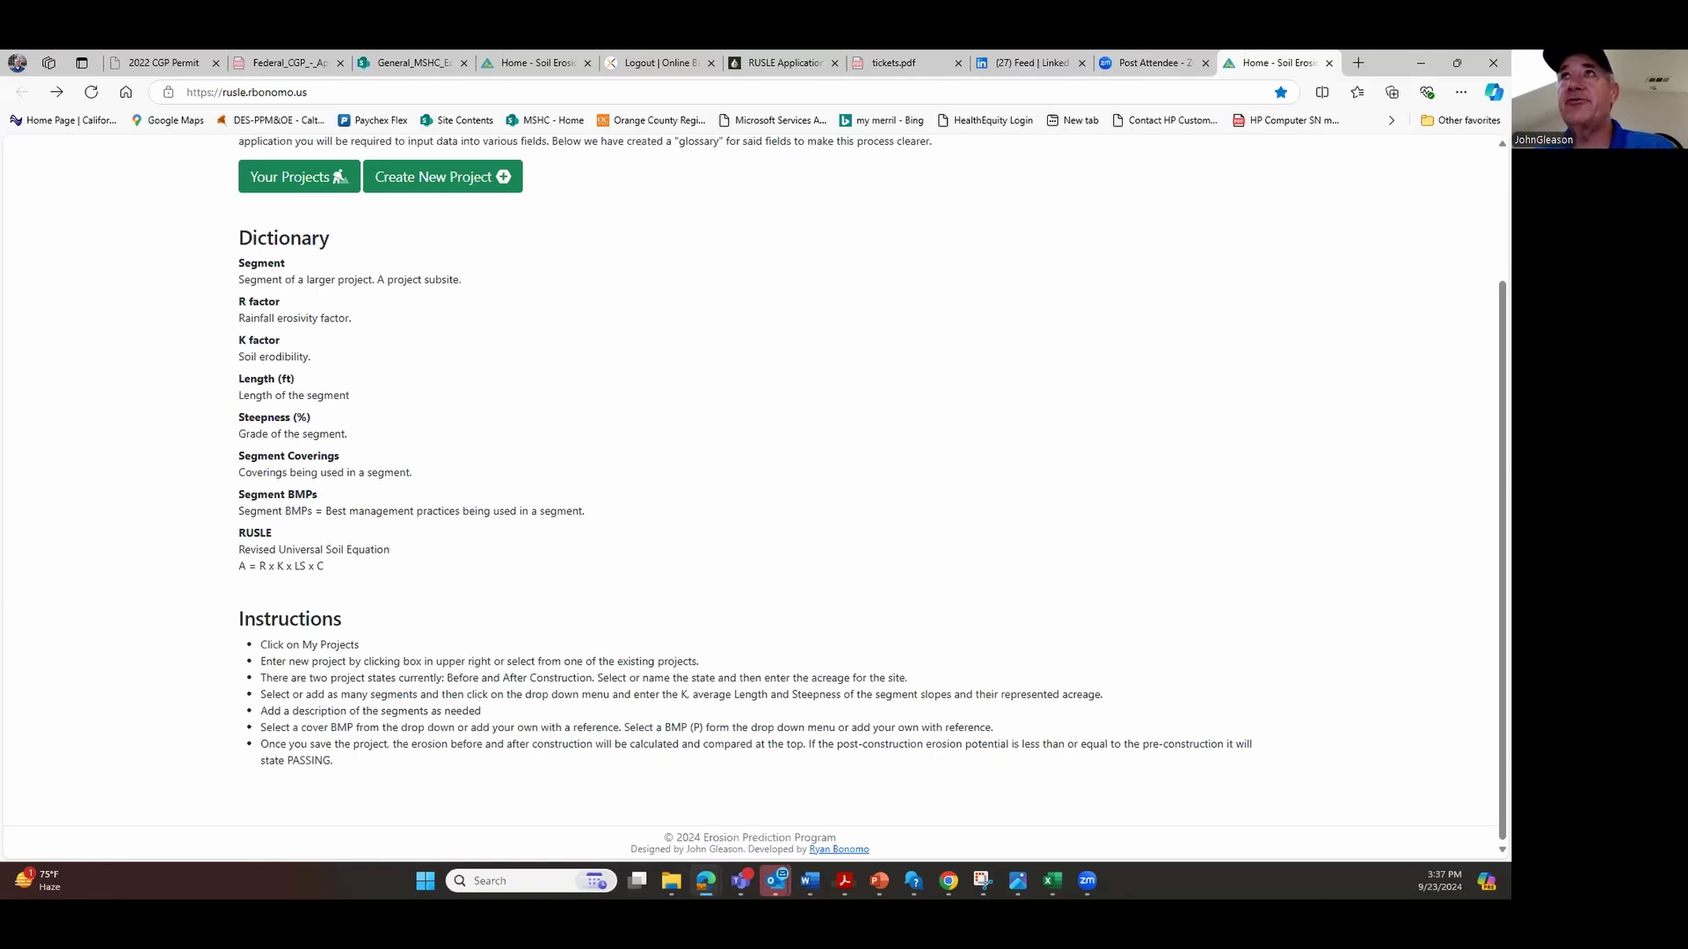
click(453, 179)
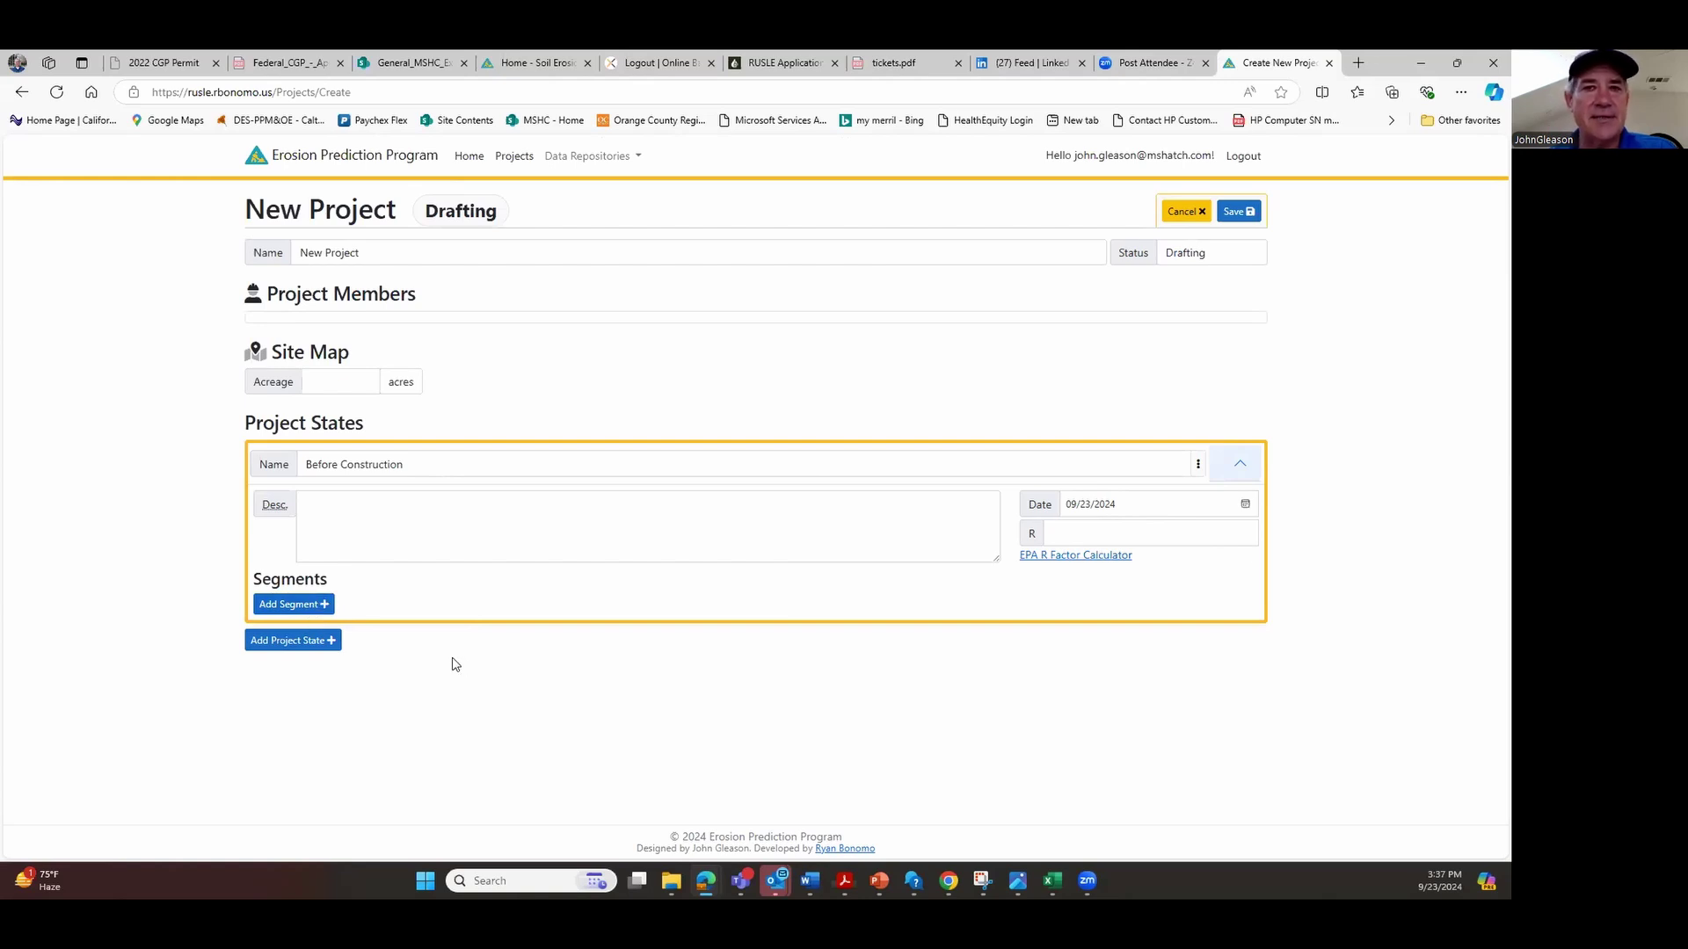
Add a segment named "Bridge abutments" to the Before Construction state
click(326, 607)
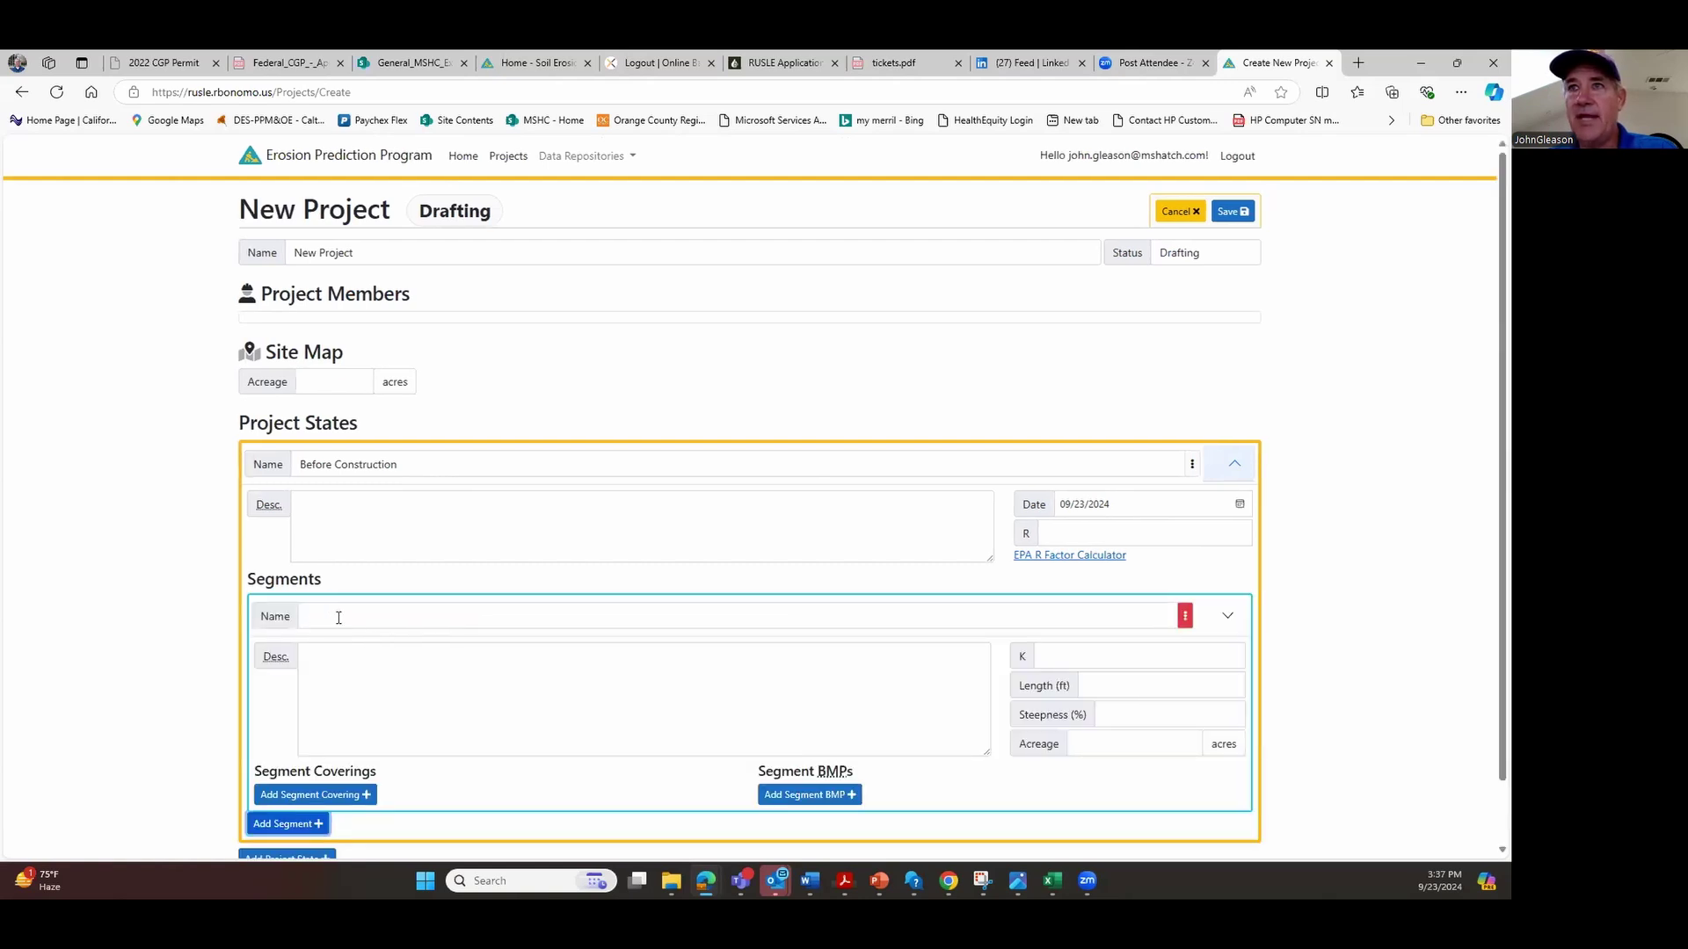
click(354, 616)
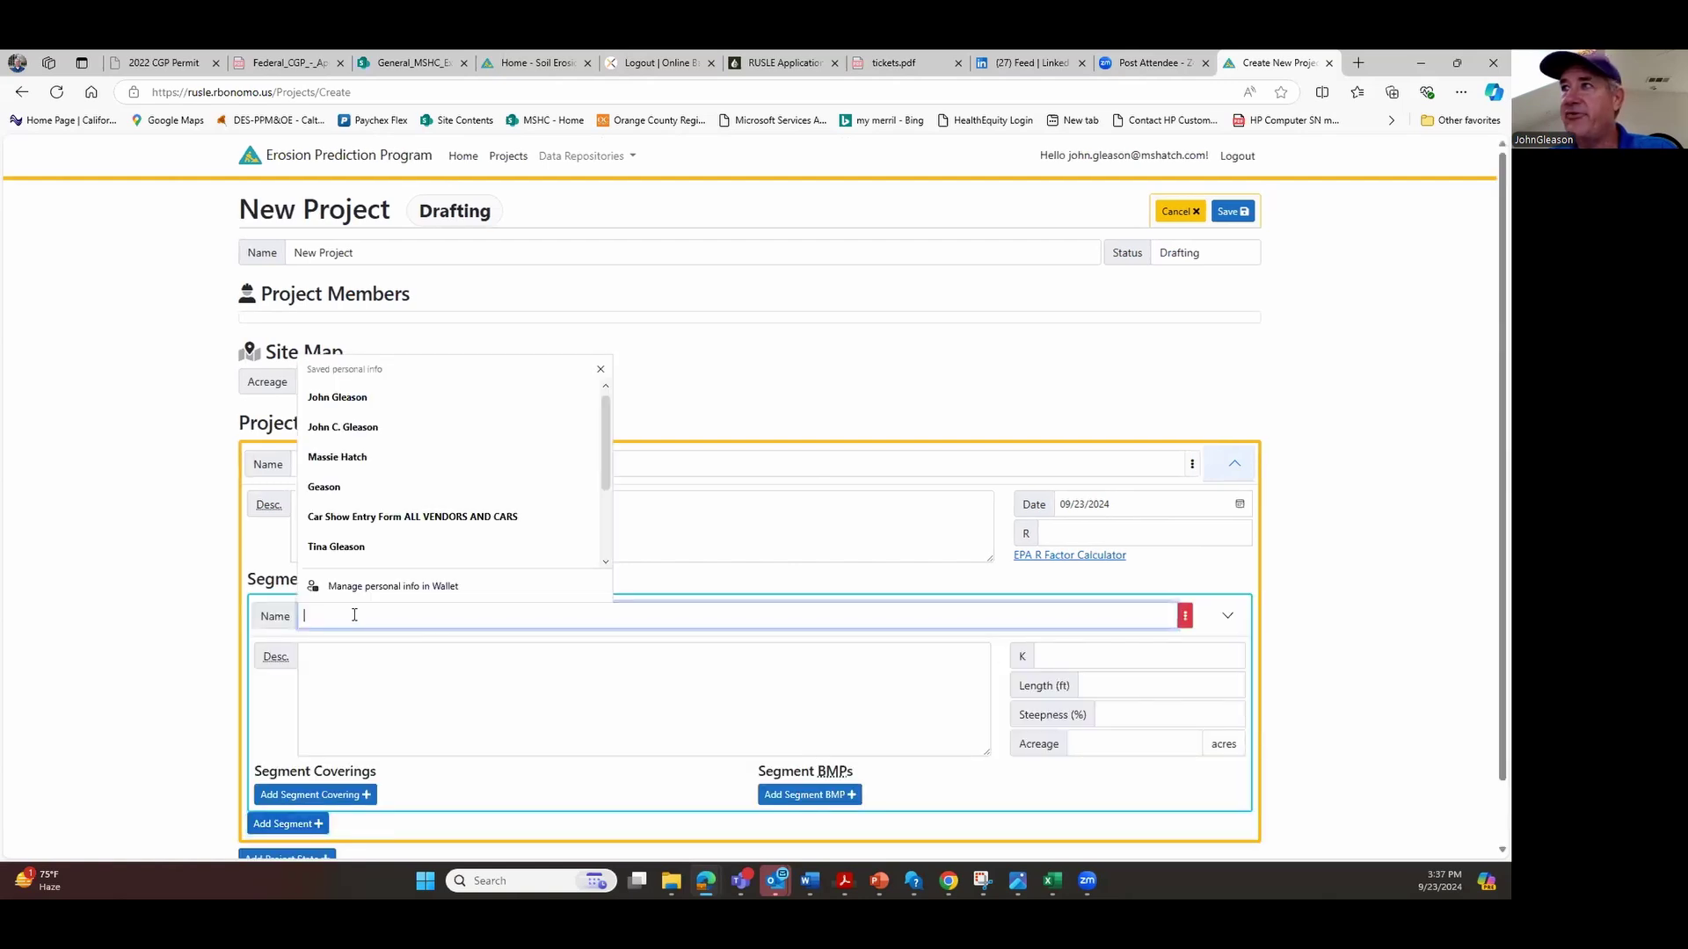
click(1112, 741)
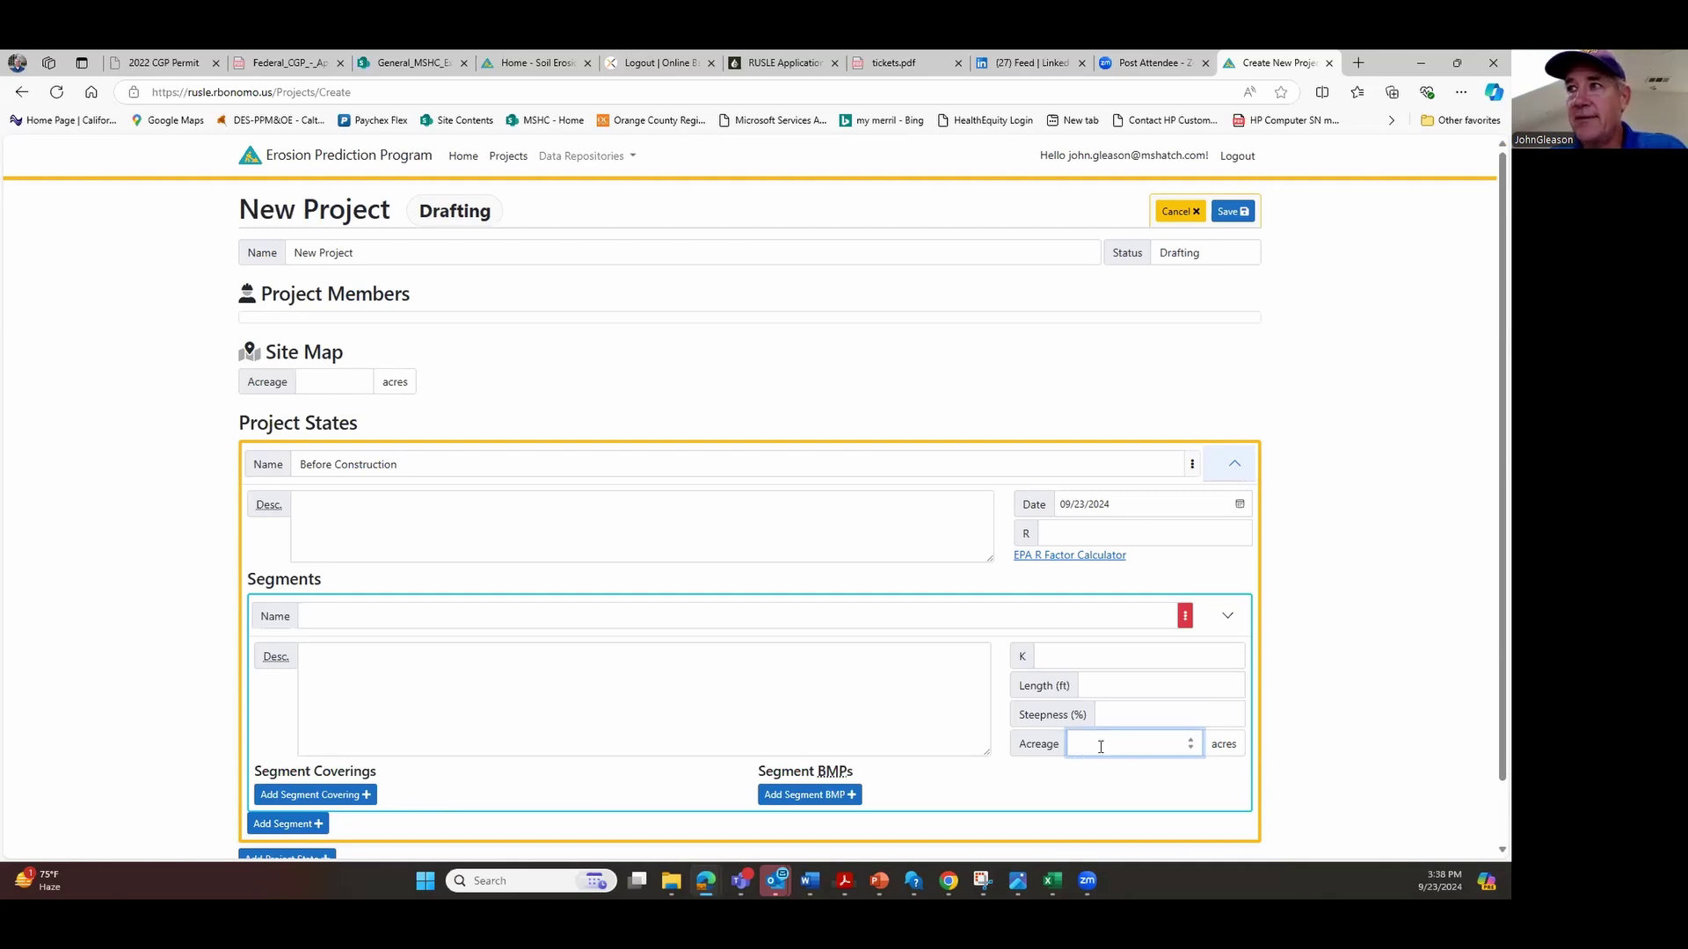
click(321, 614)
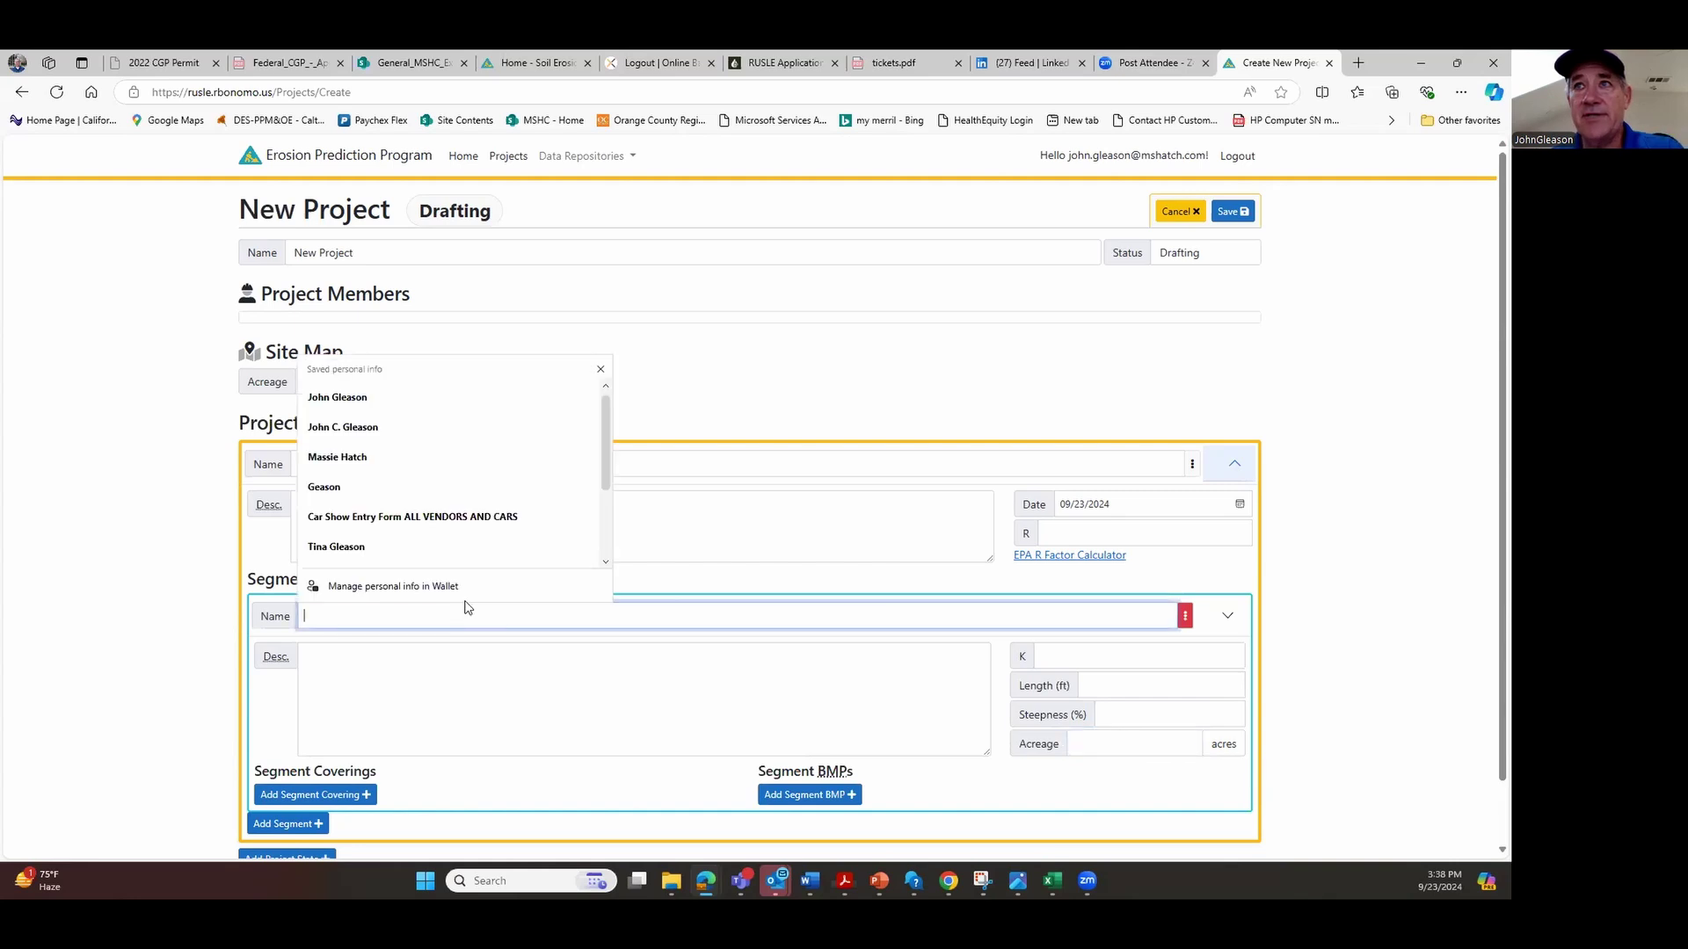
text(Brideg)
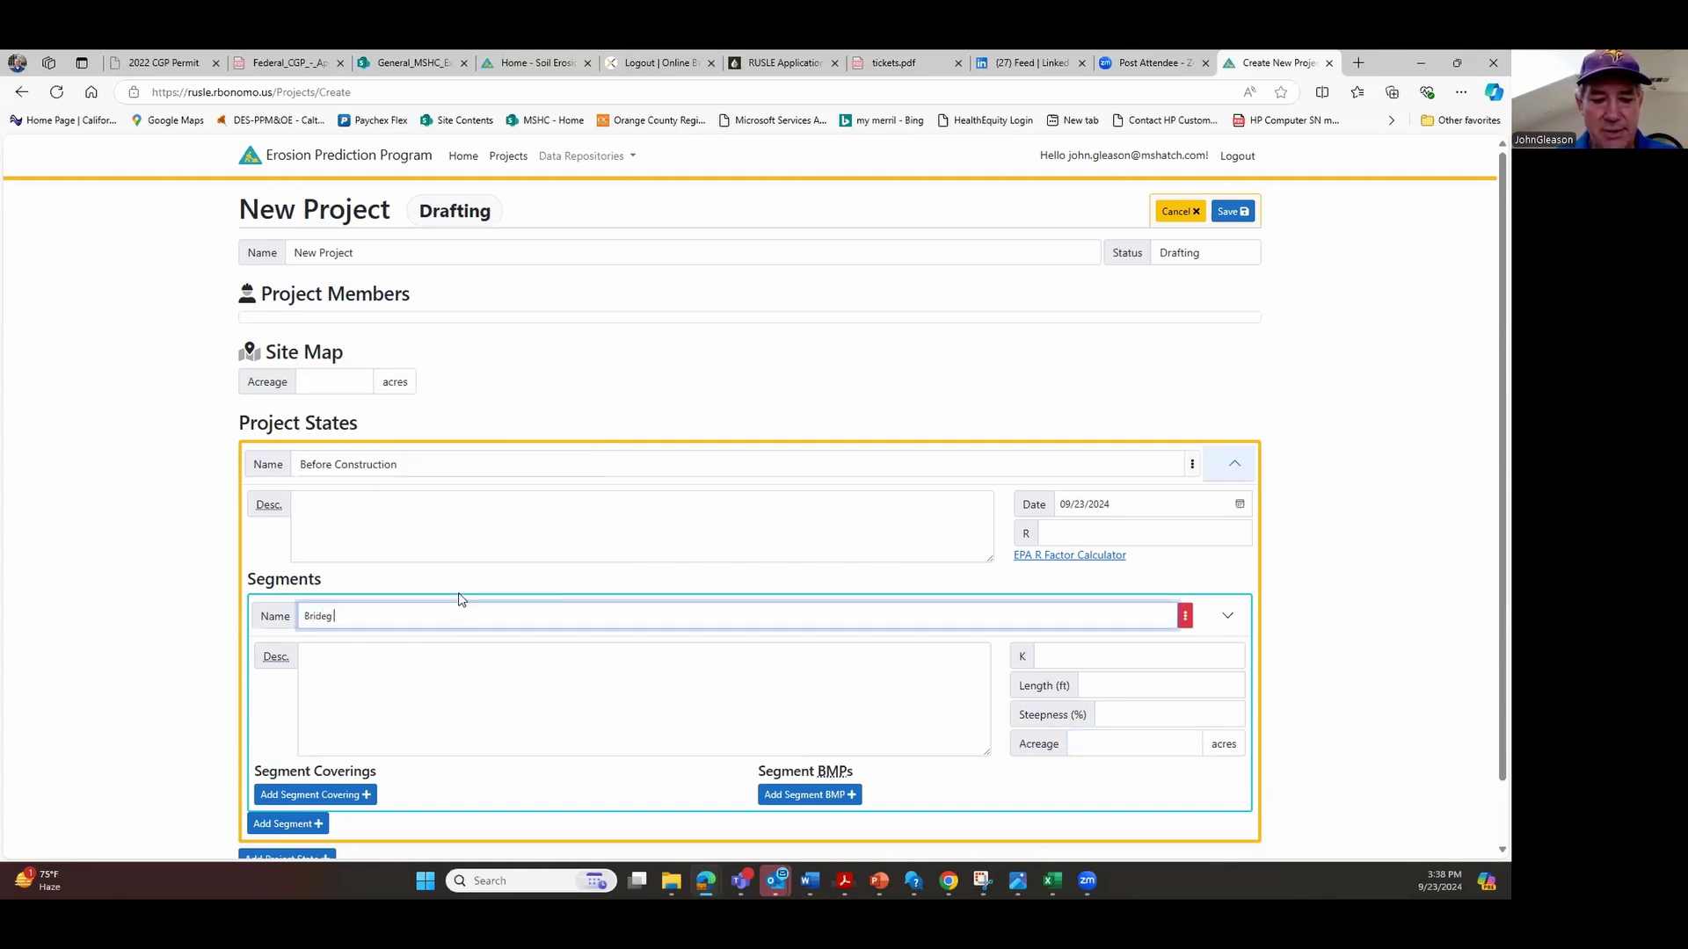
text( atutments)
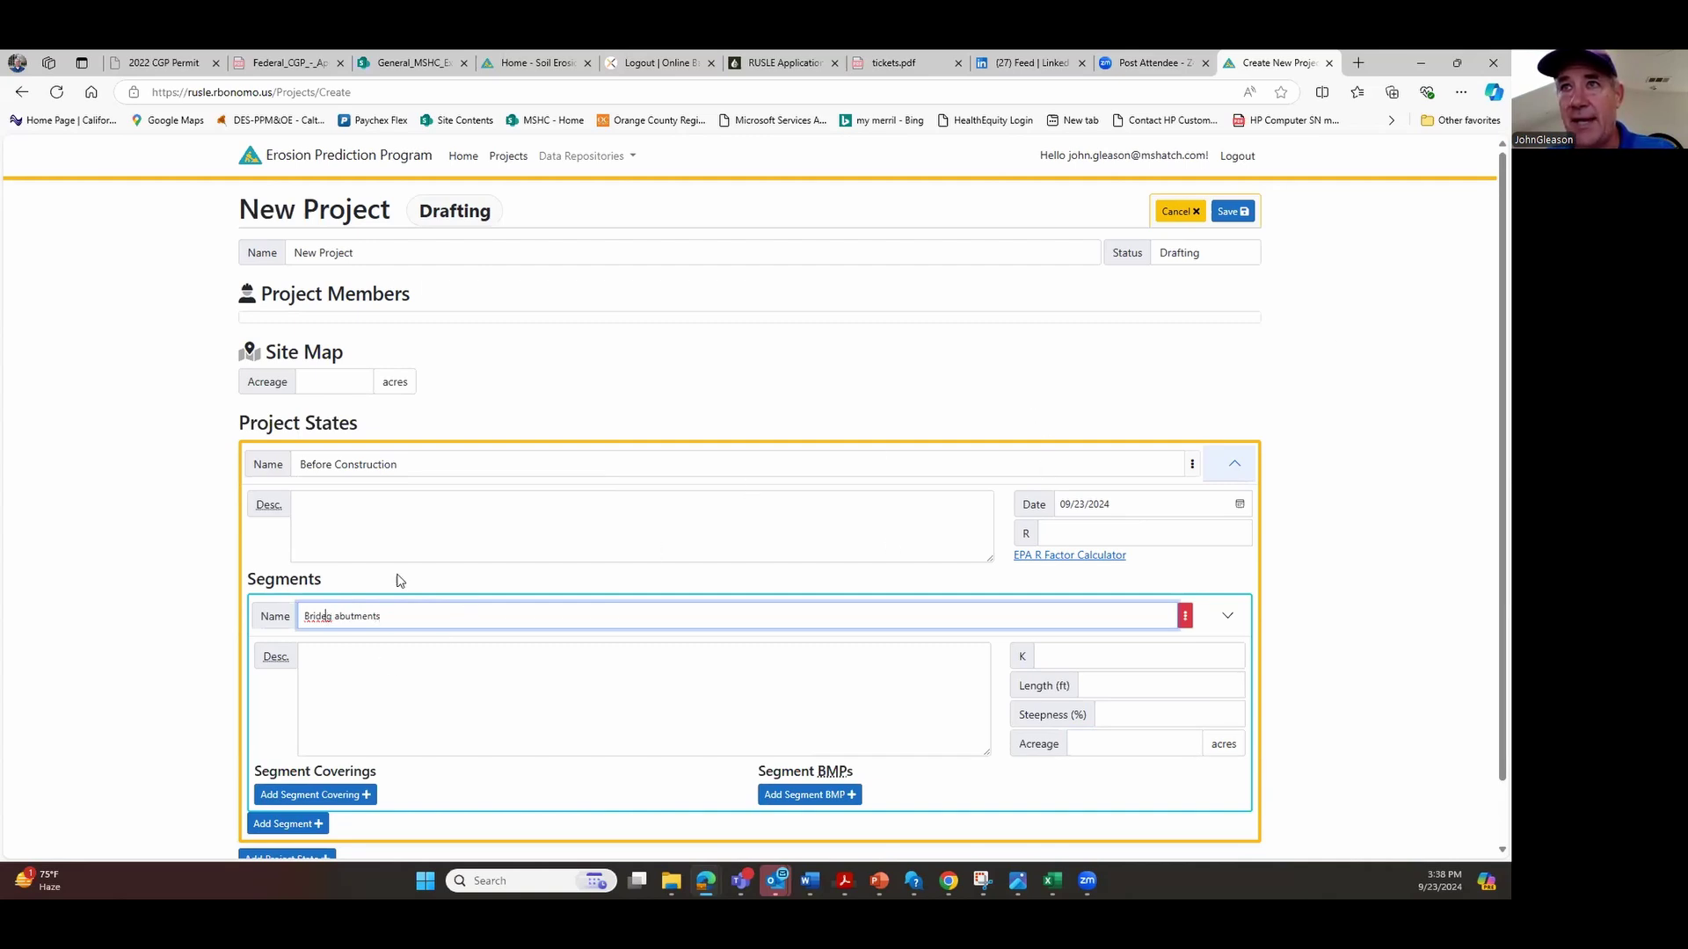
key(BackSpace)
text(e)
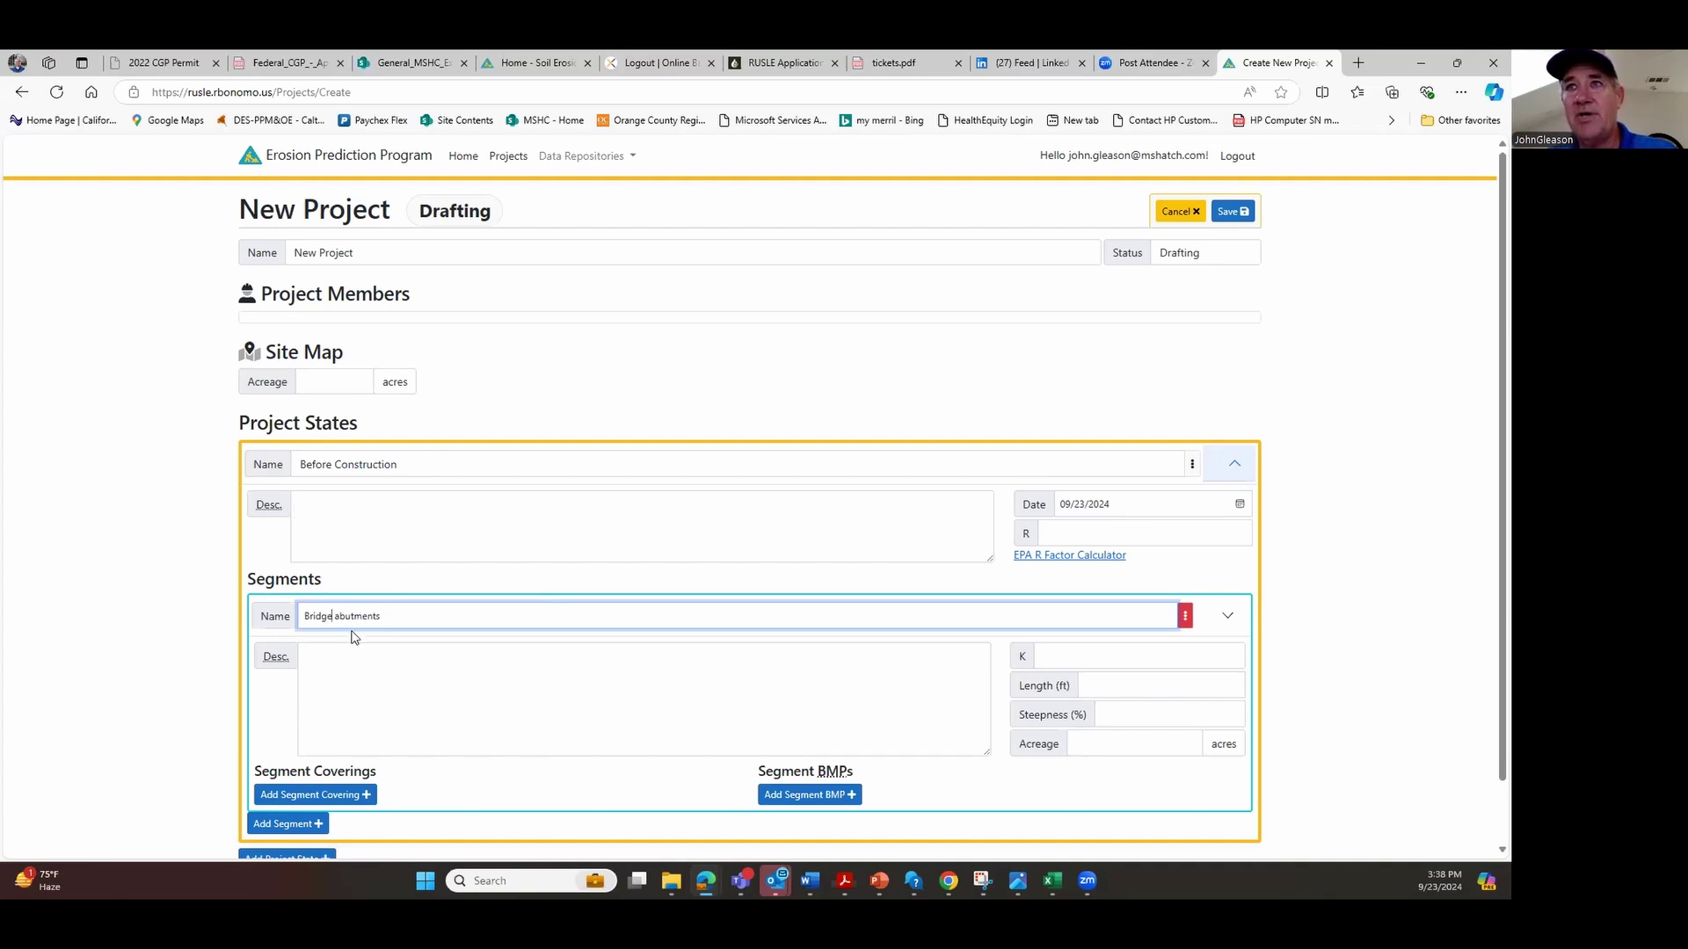
Add a second Before Construction segment named "Paved roads"
click(322, 823)
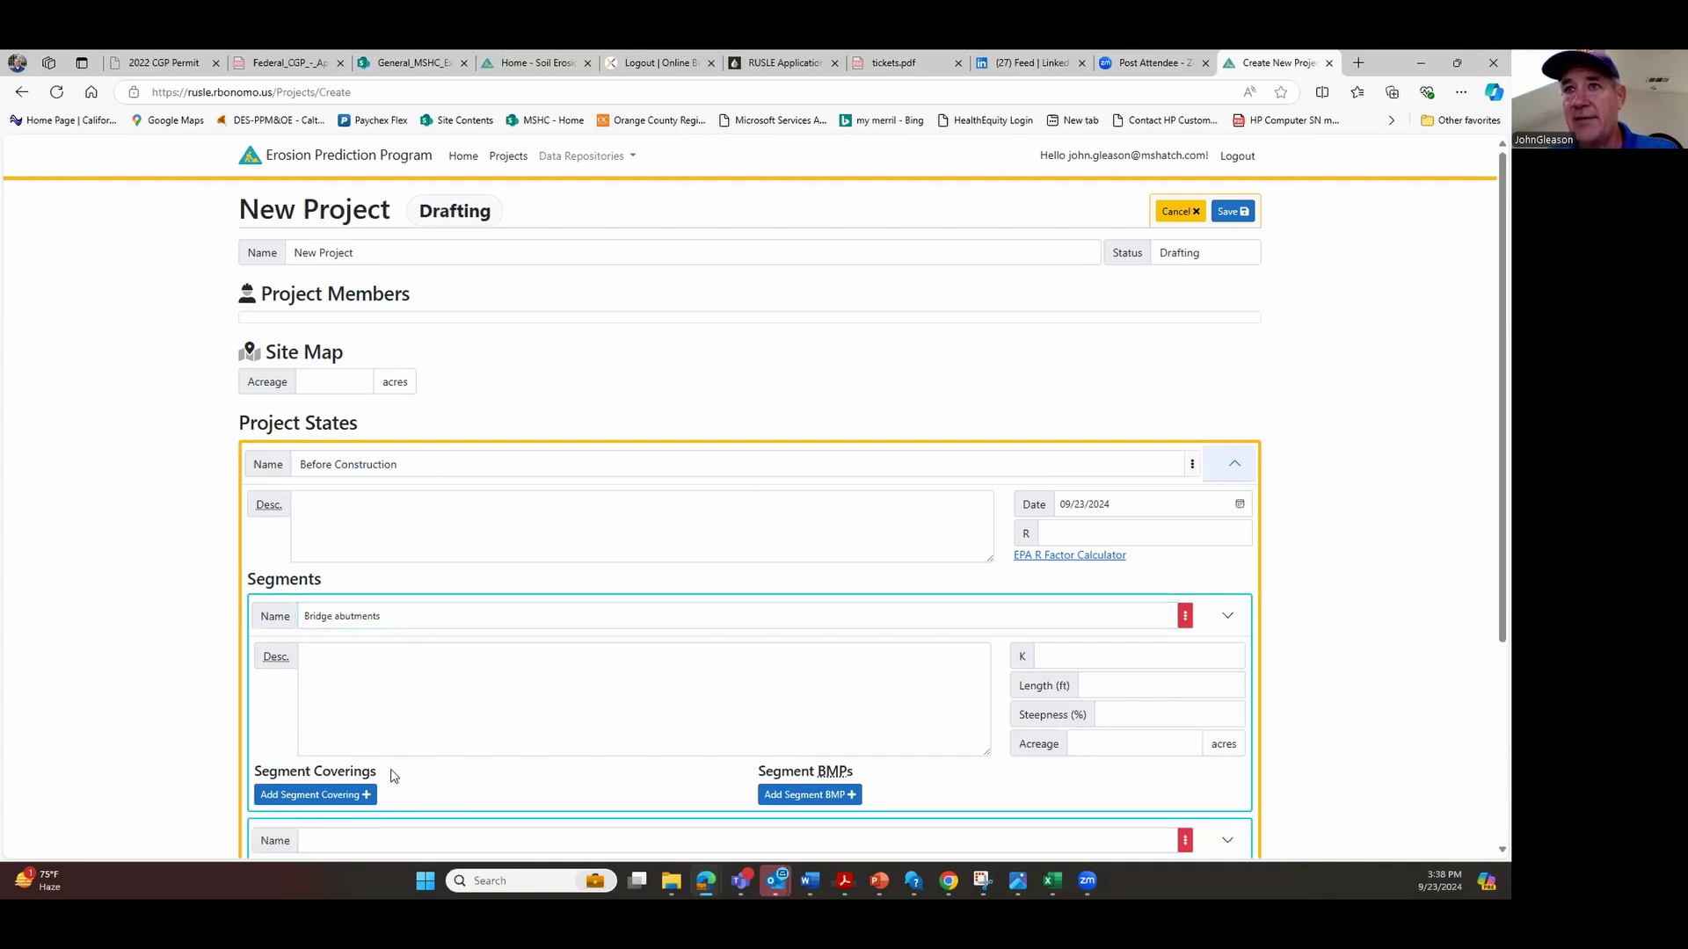
scroll(388, 772, down, 3)
click(361, 545)
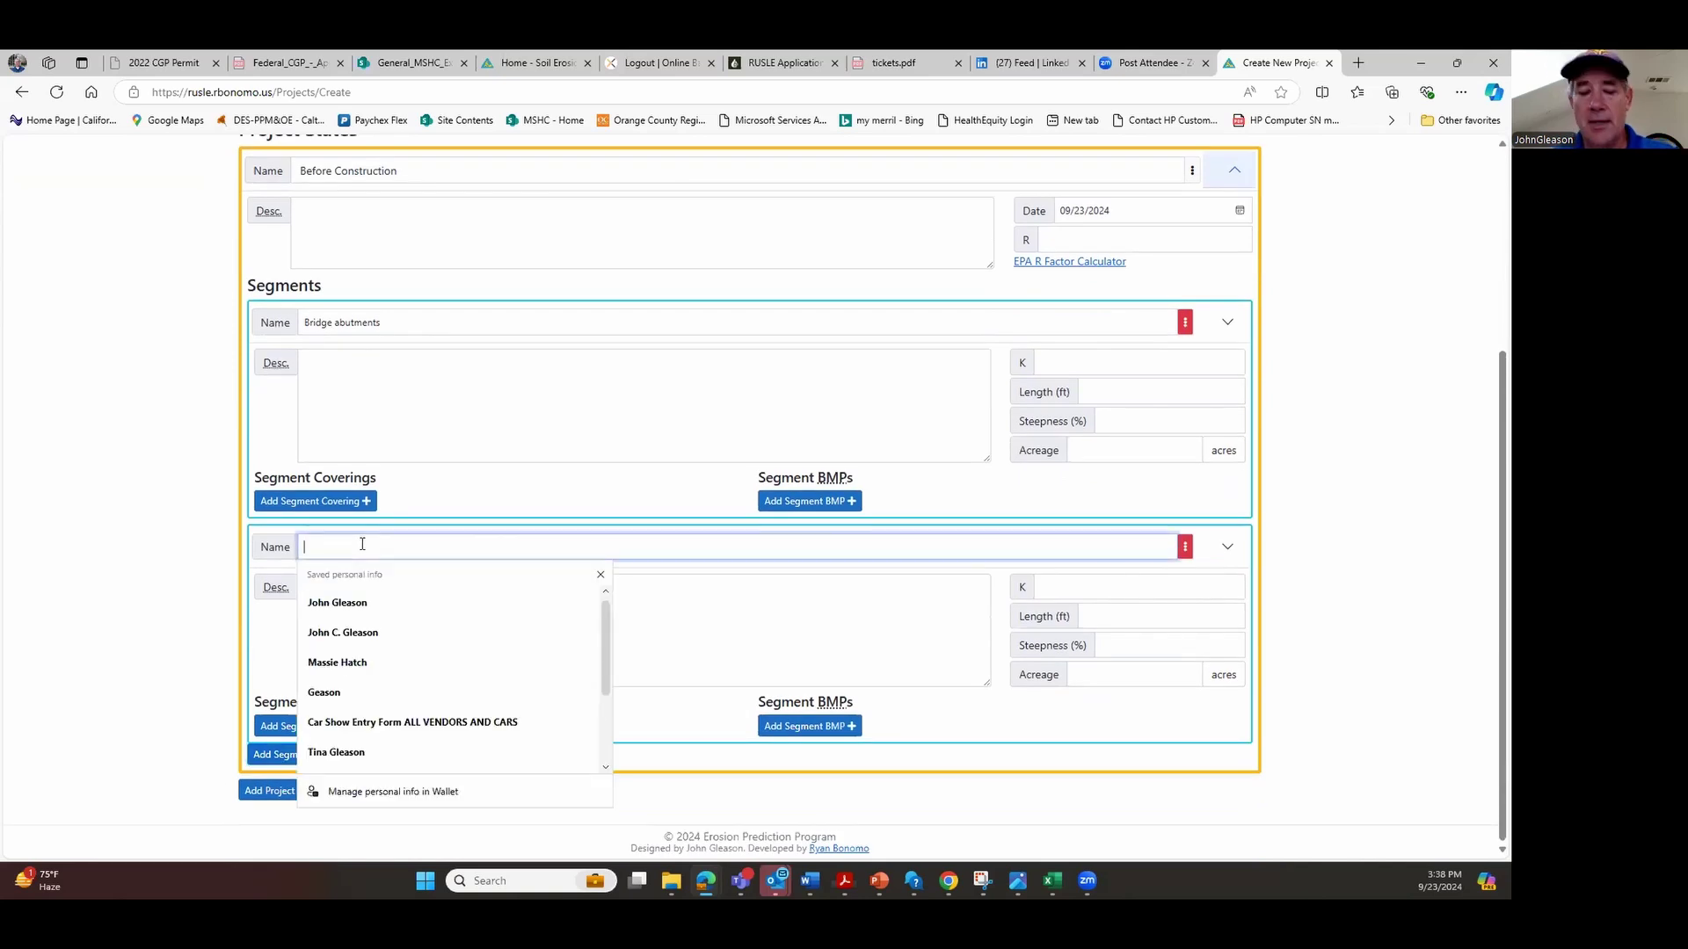
text(Paved roads)
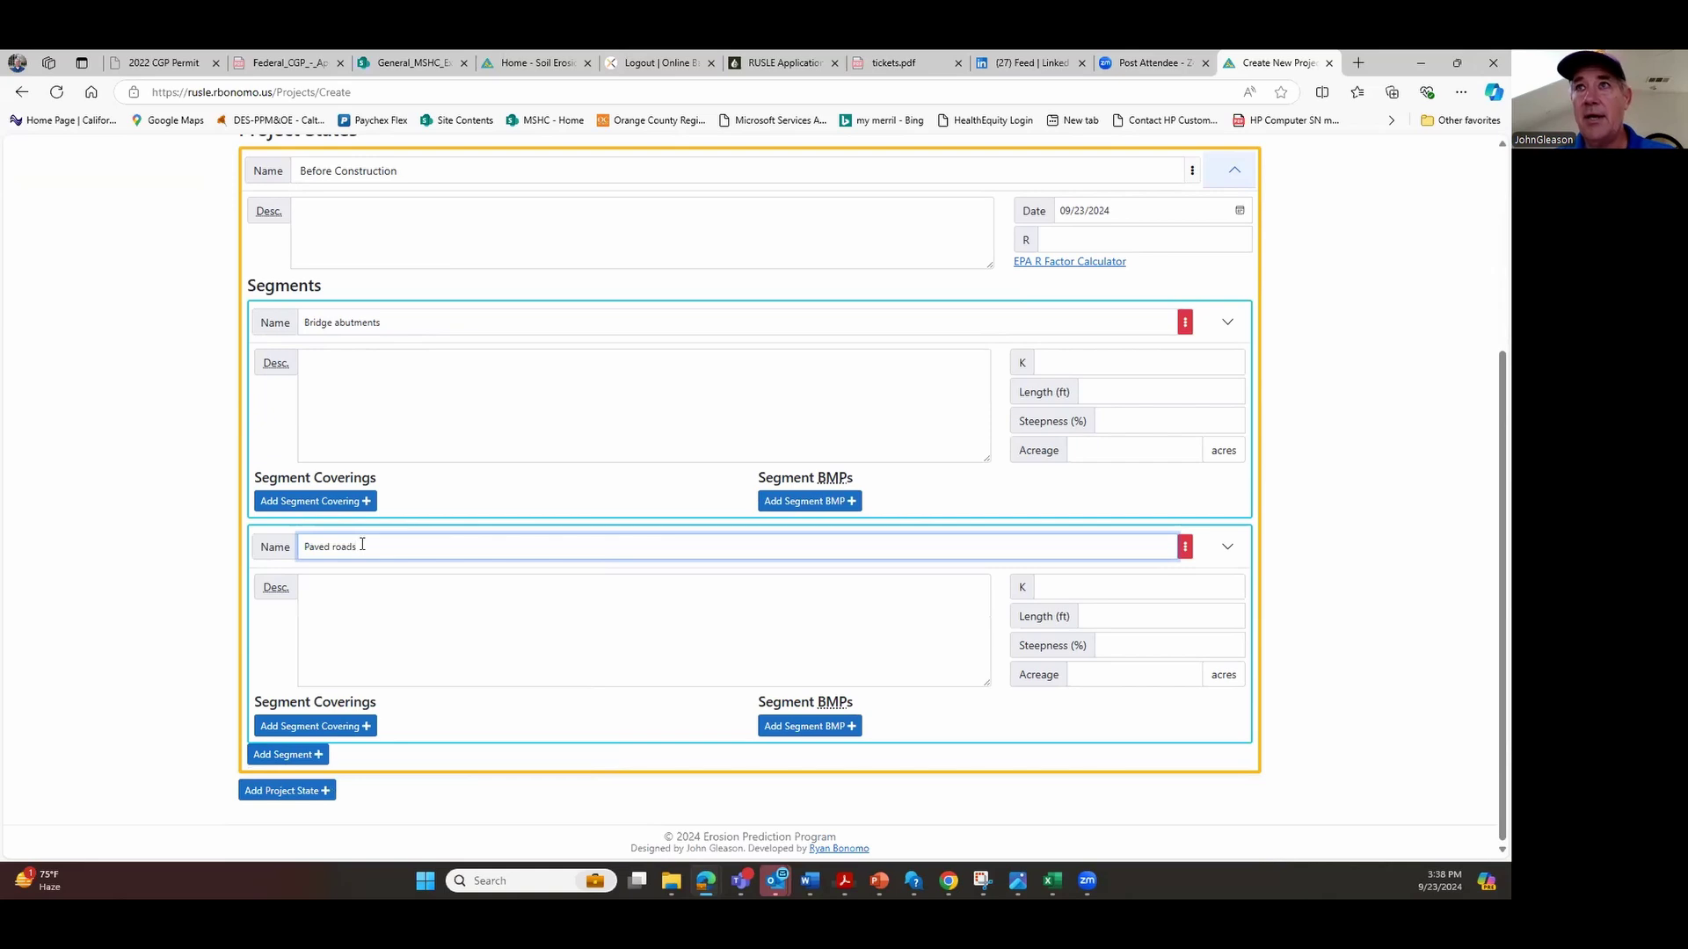
click(359, 587)
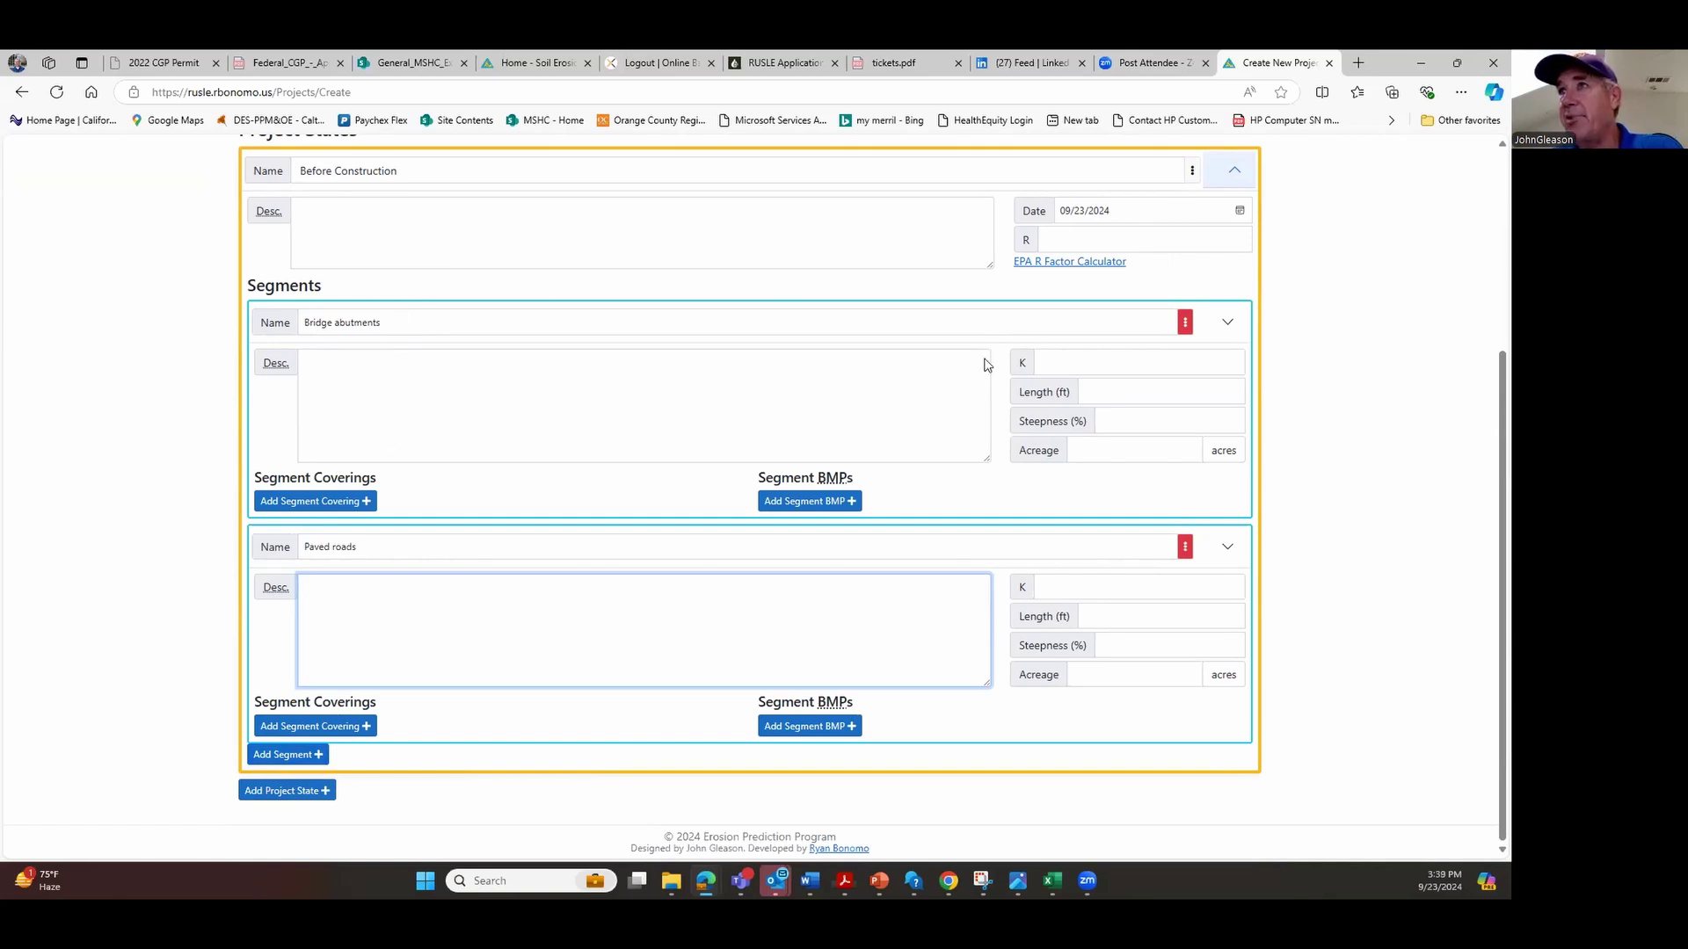
Add a segment covering to Bridge abutments and view its available cover types without choosing one
click(370, 506)
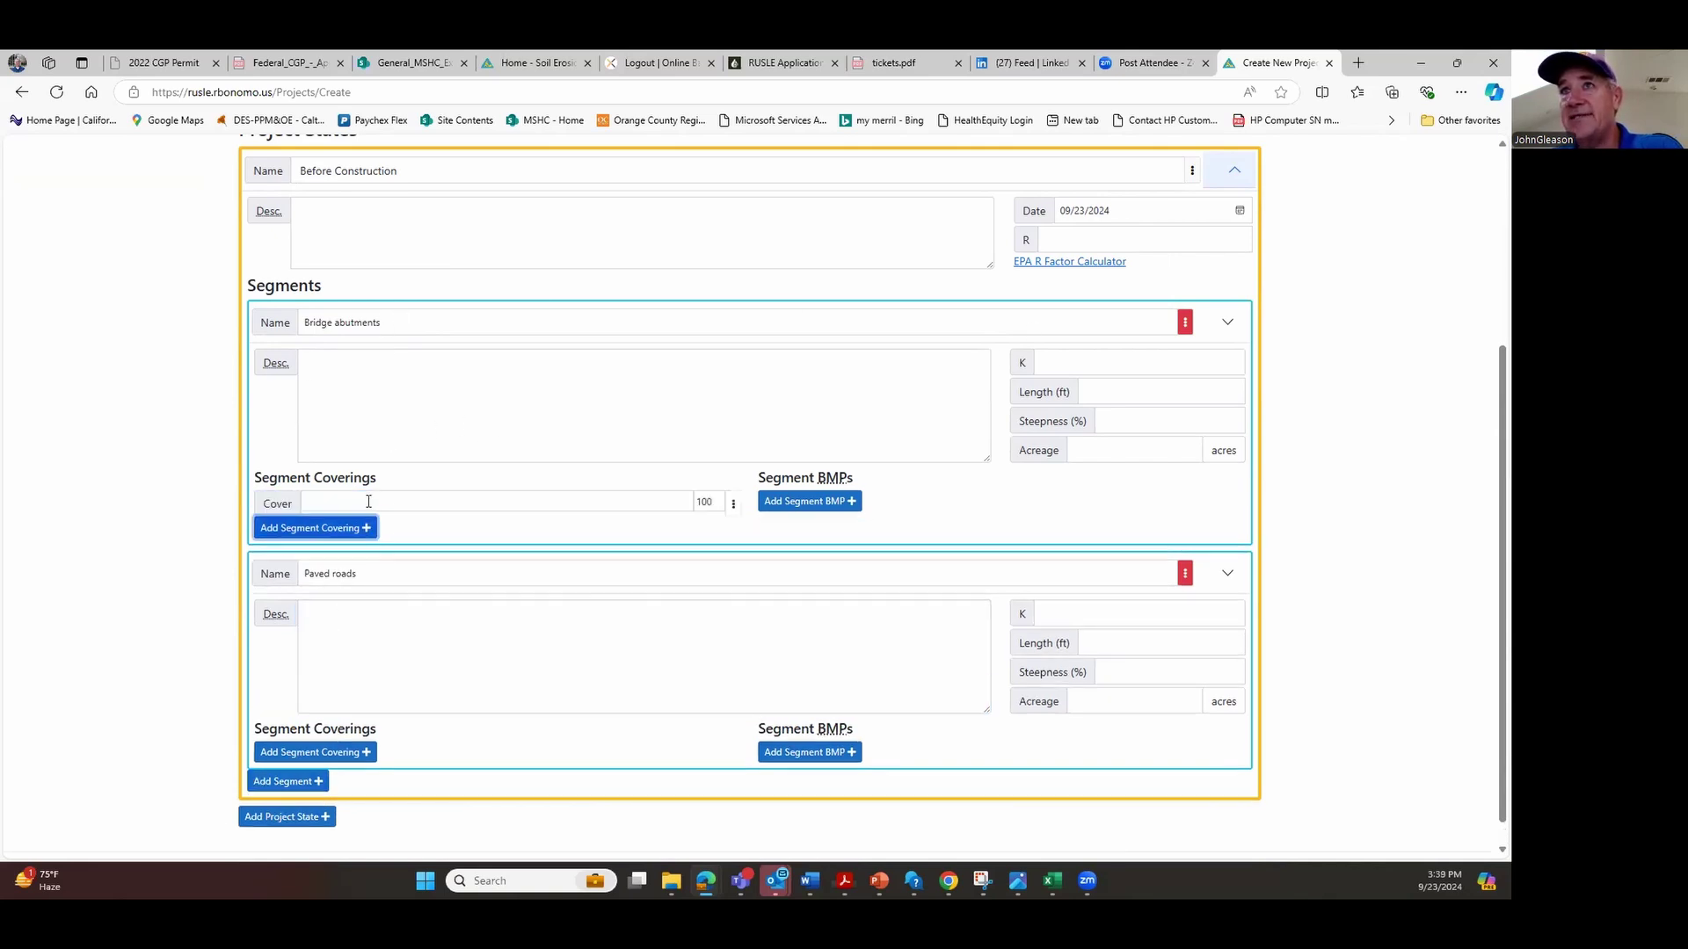
click(426, 498)
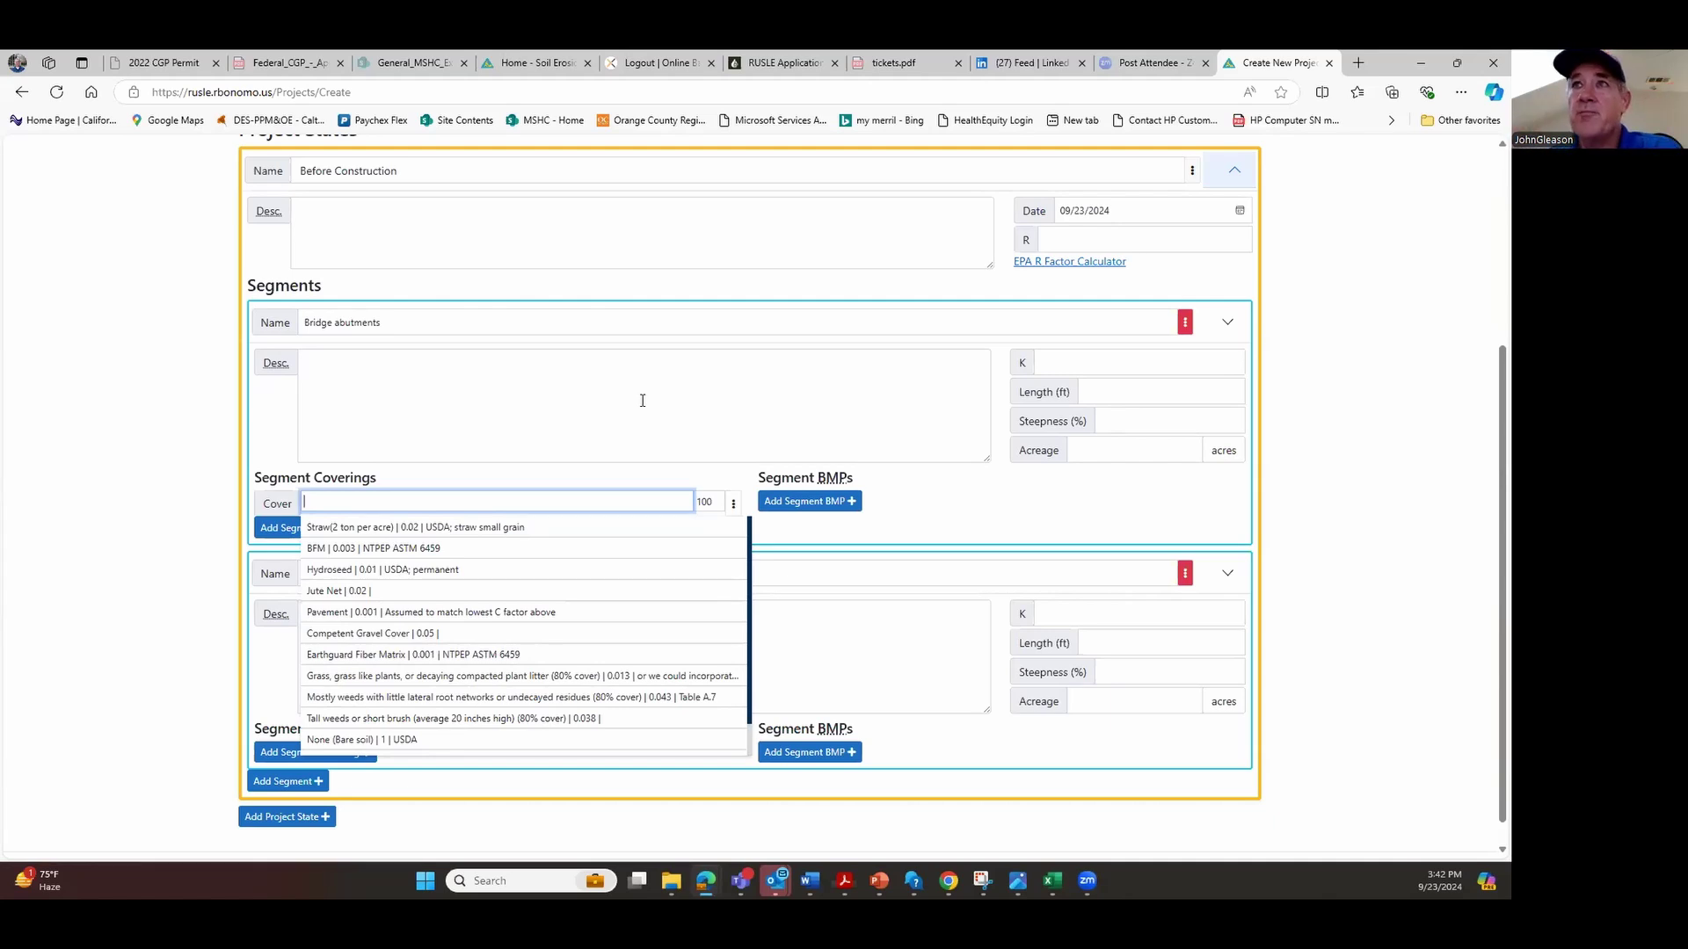
click(436, 399)
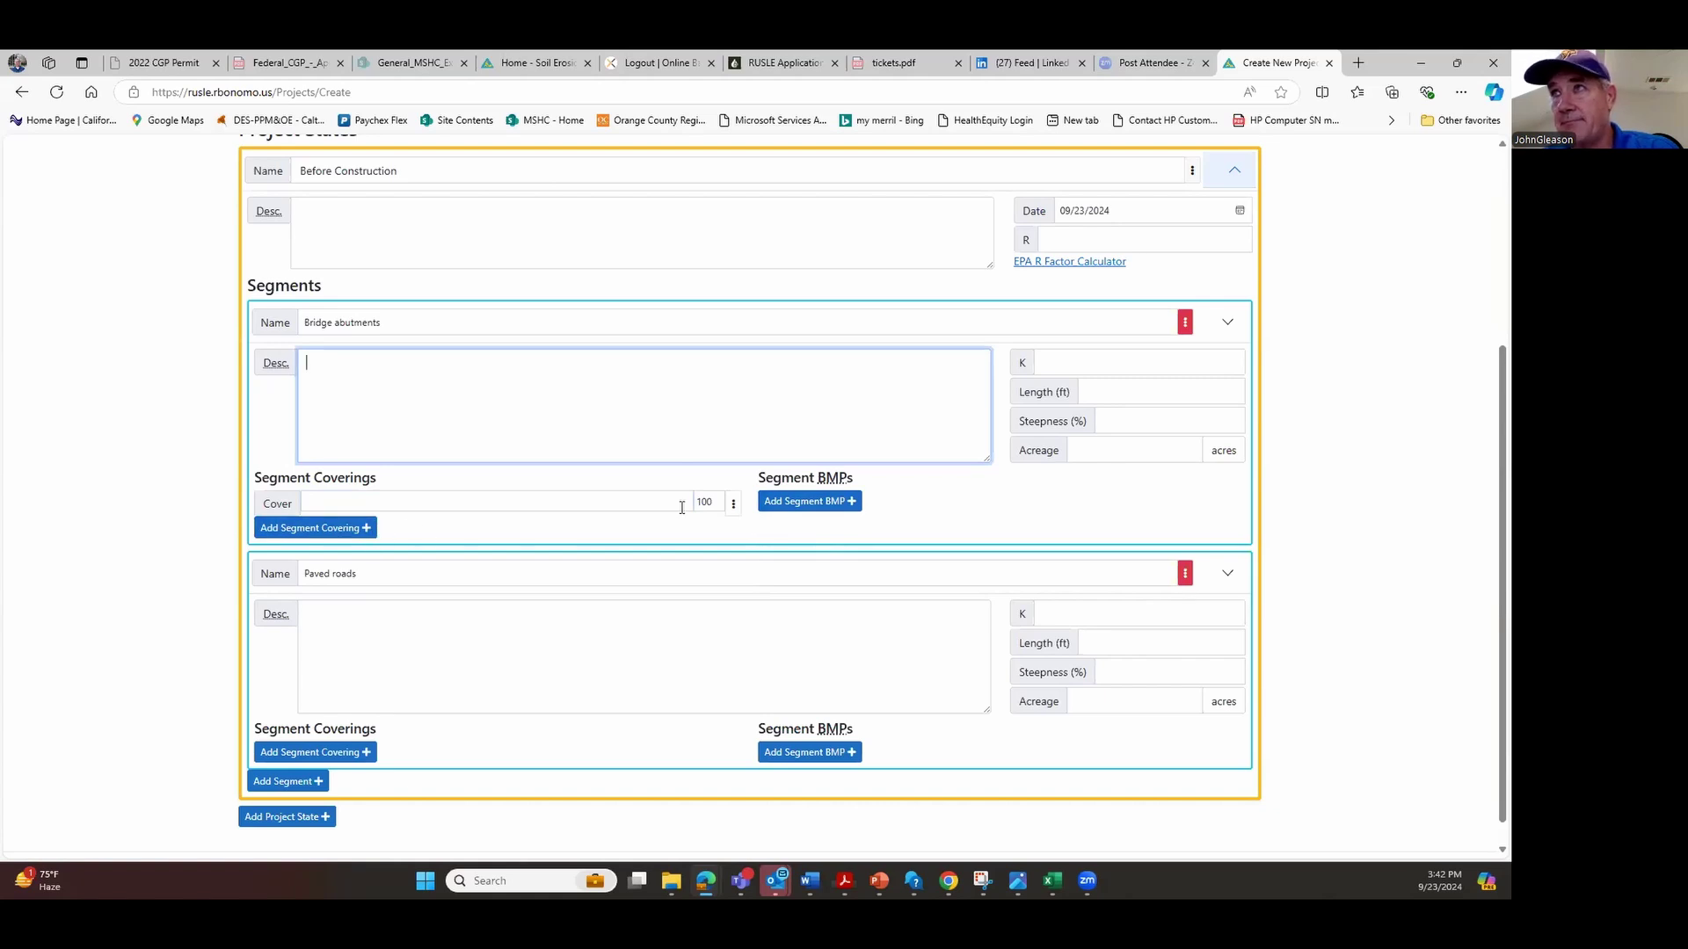
Add three more blank segment coverings to the Bridge abutments segment
click(734, 504)
click(387, 541)
click(373, 529)
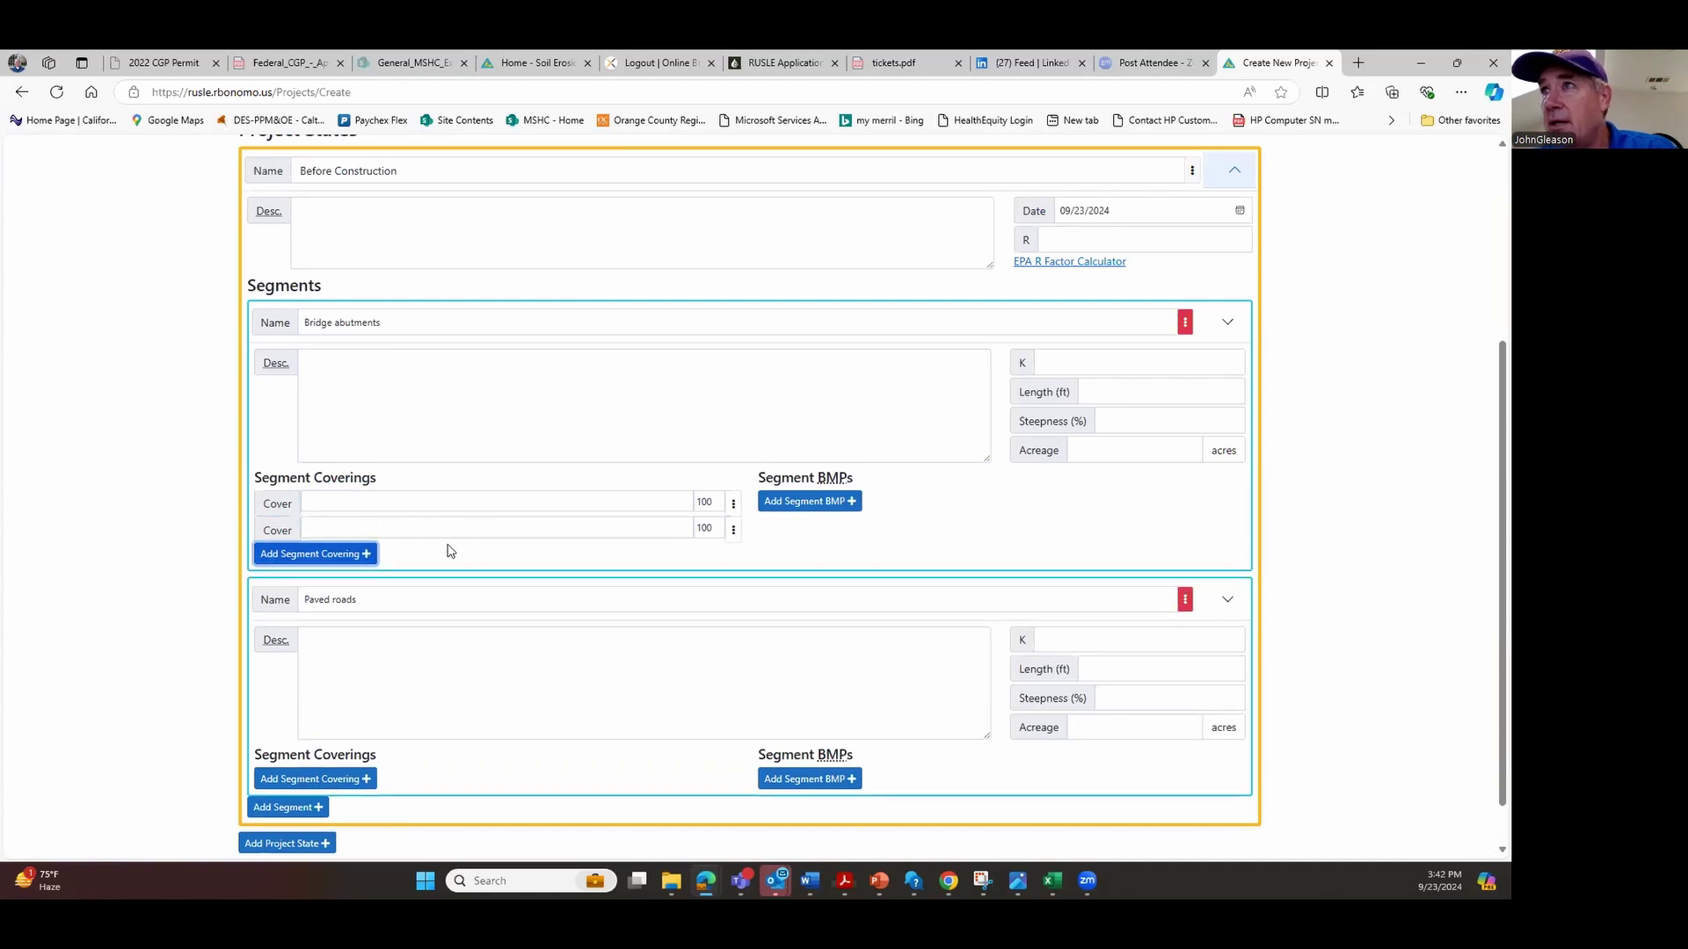
click(364, 555)
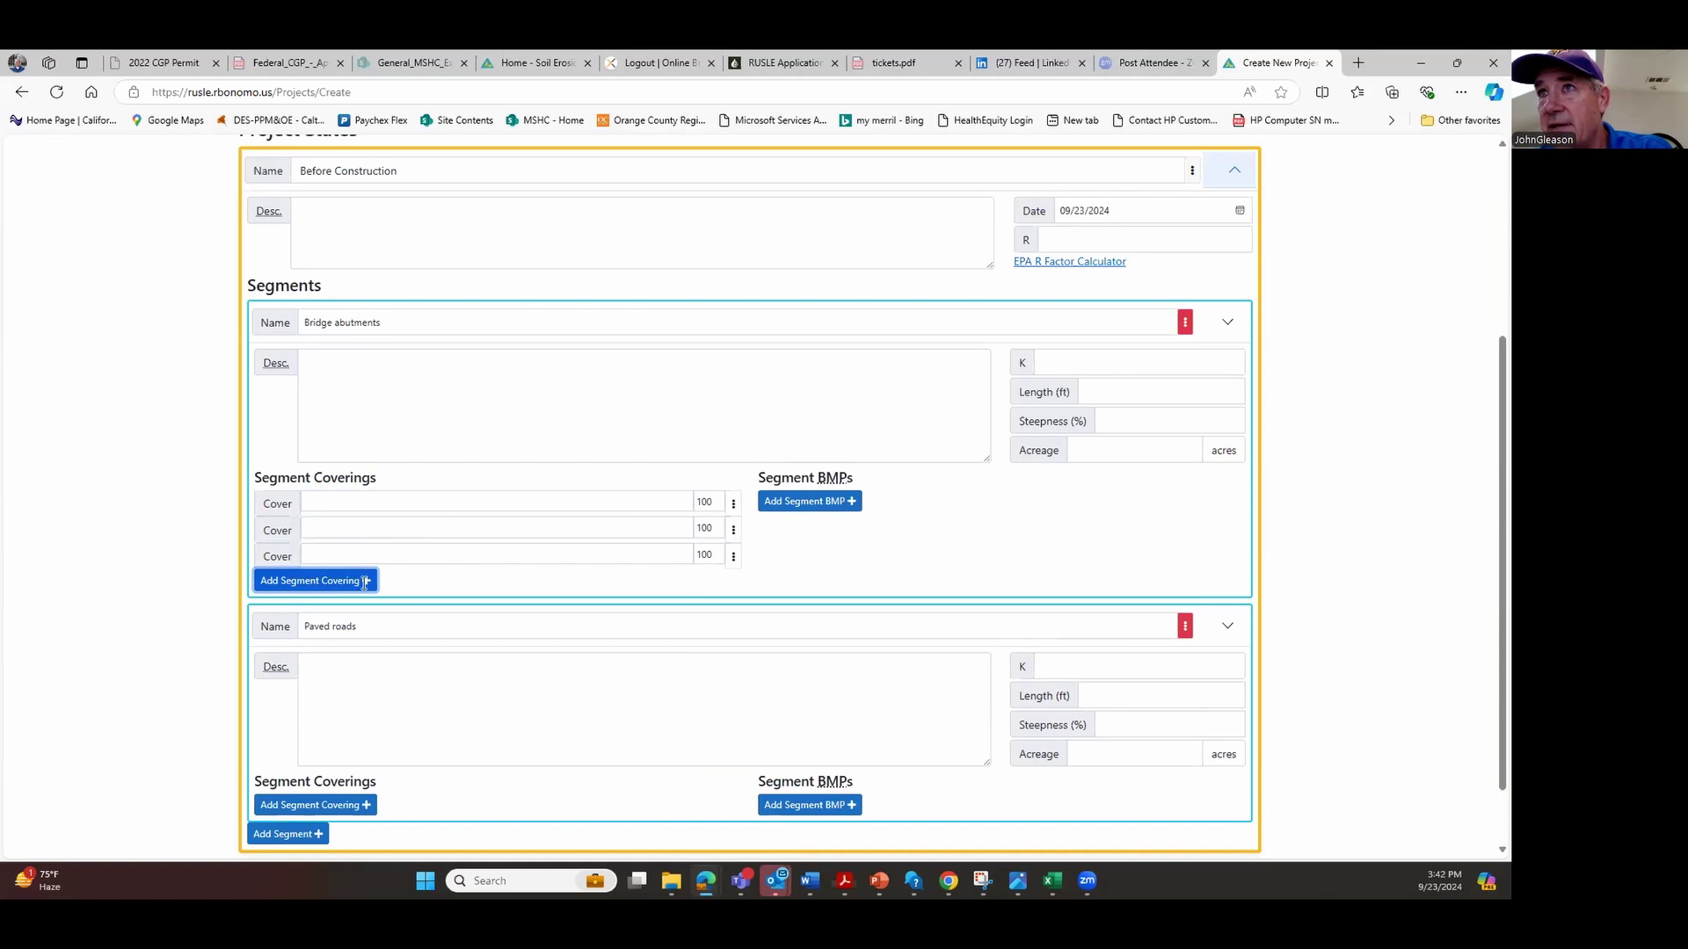
click(364, 582)
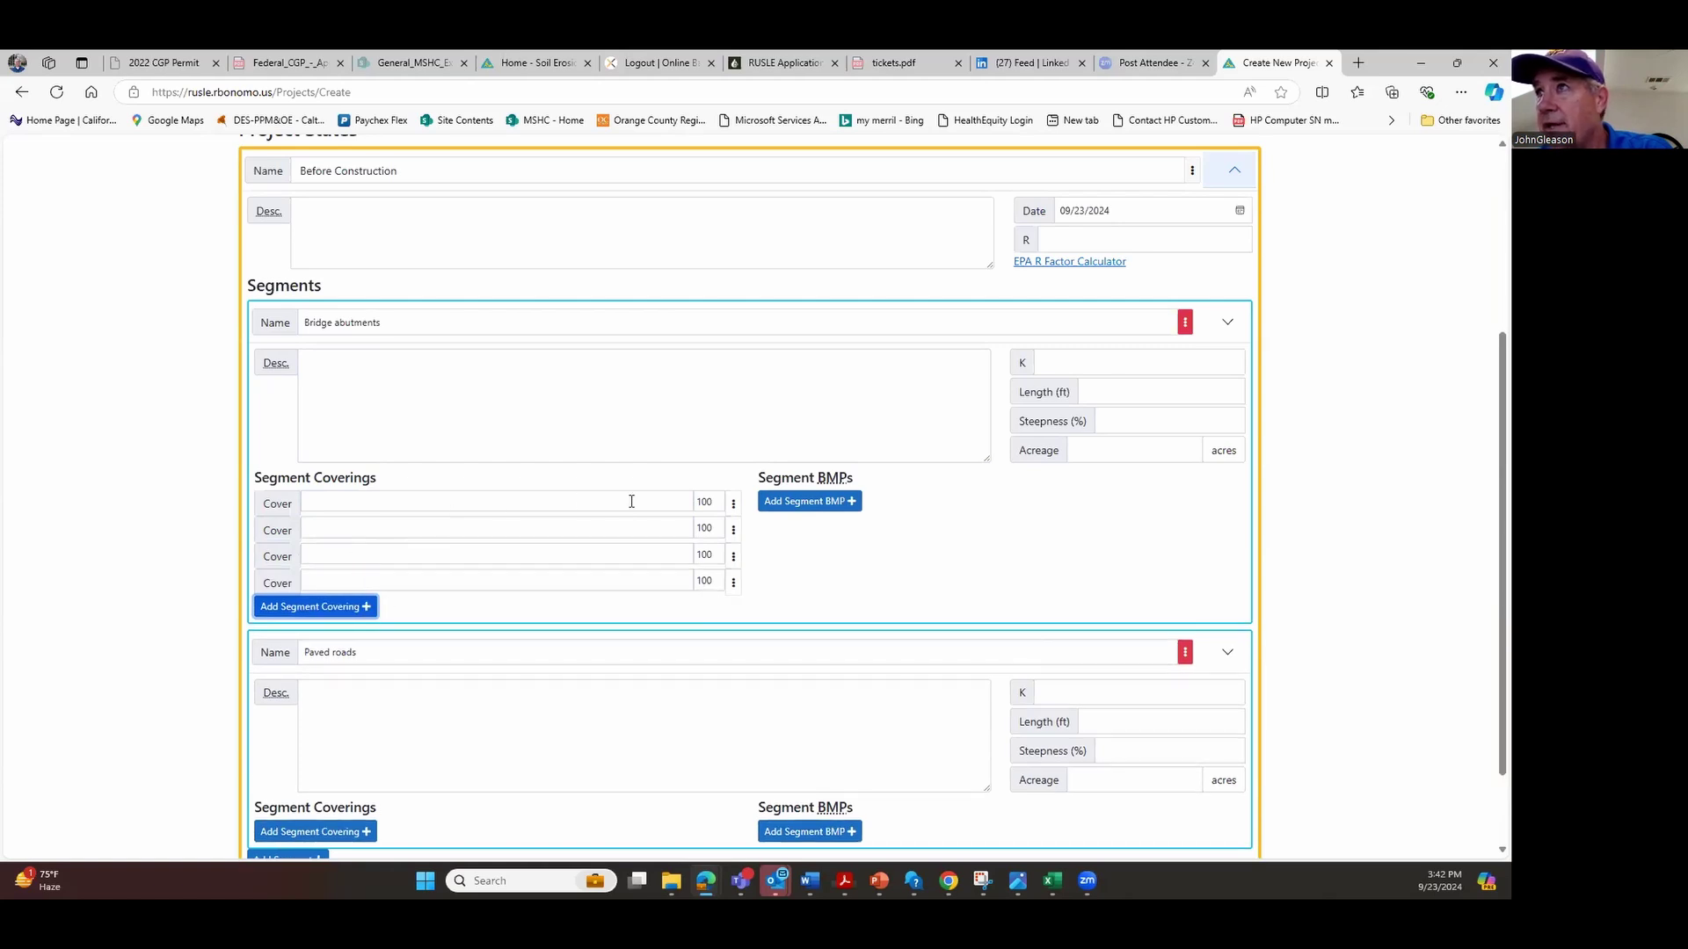
Look through the full list of cover types and their C values for the first and last Bridge abutments coverings
click(674, 503)
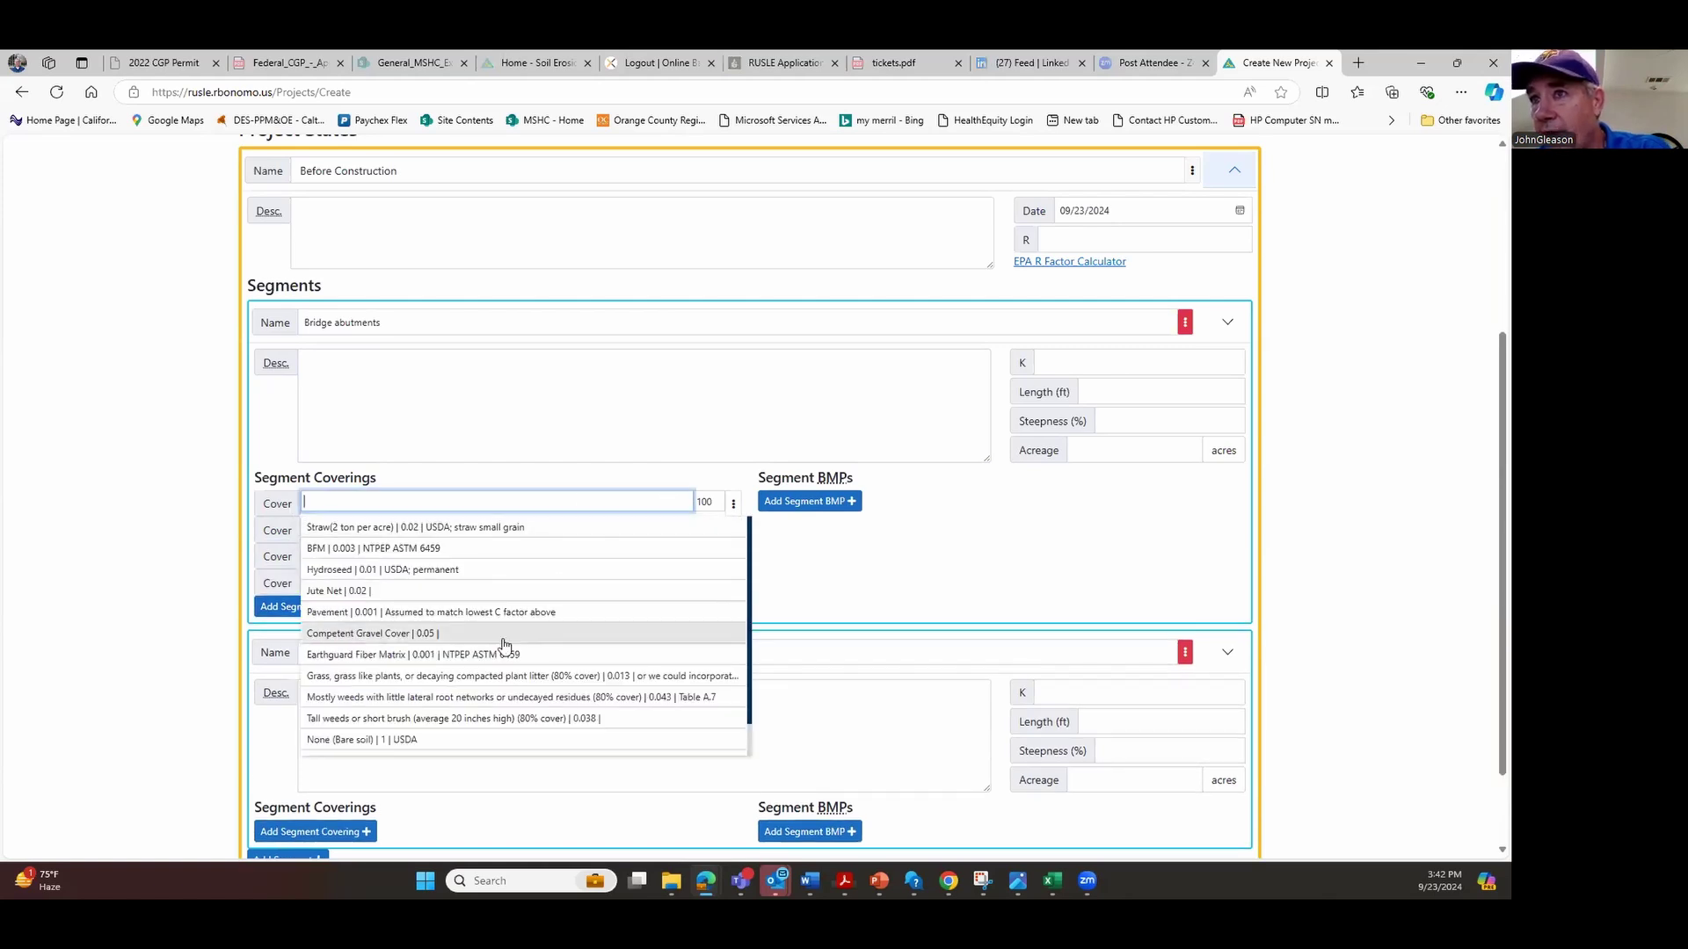
scroll(561, 694, down, 2)
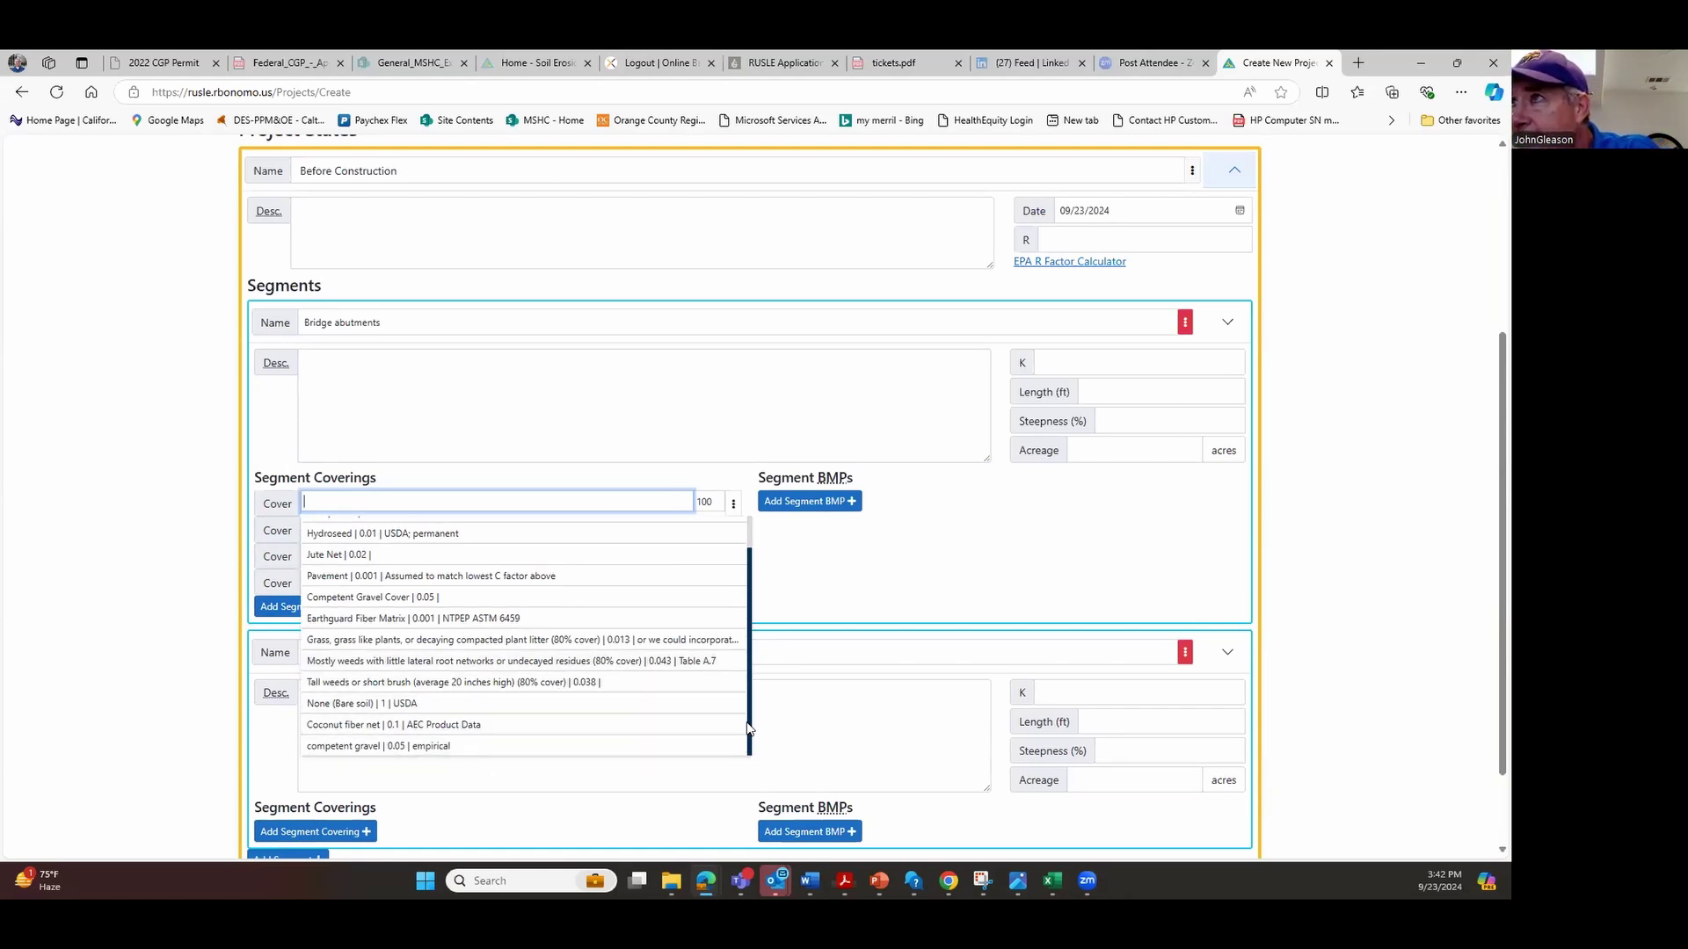
drag(749, 668, 755, 597)
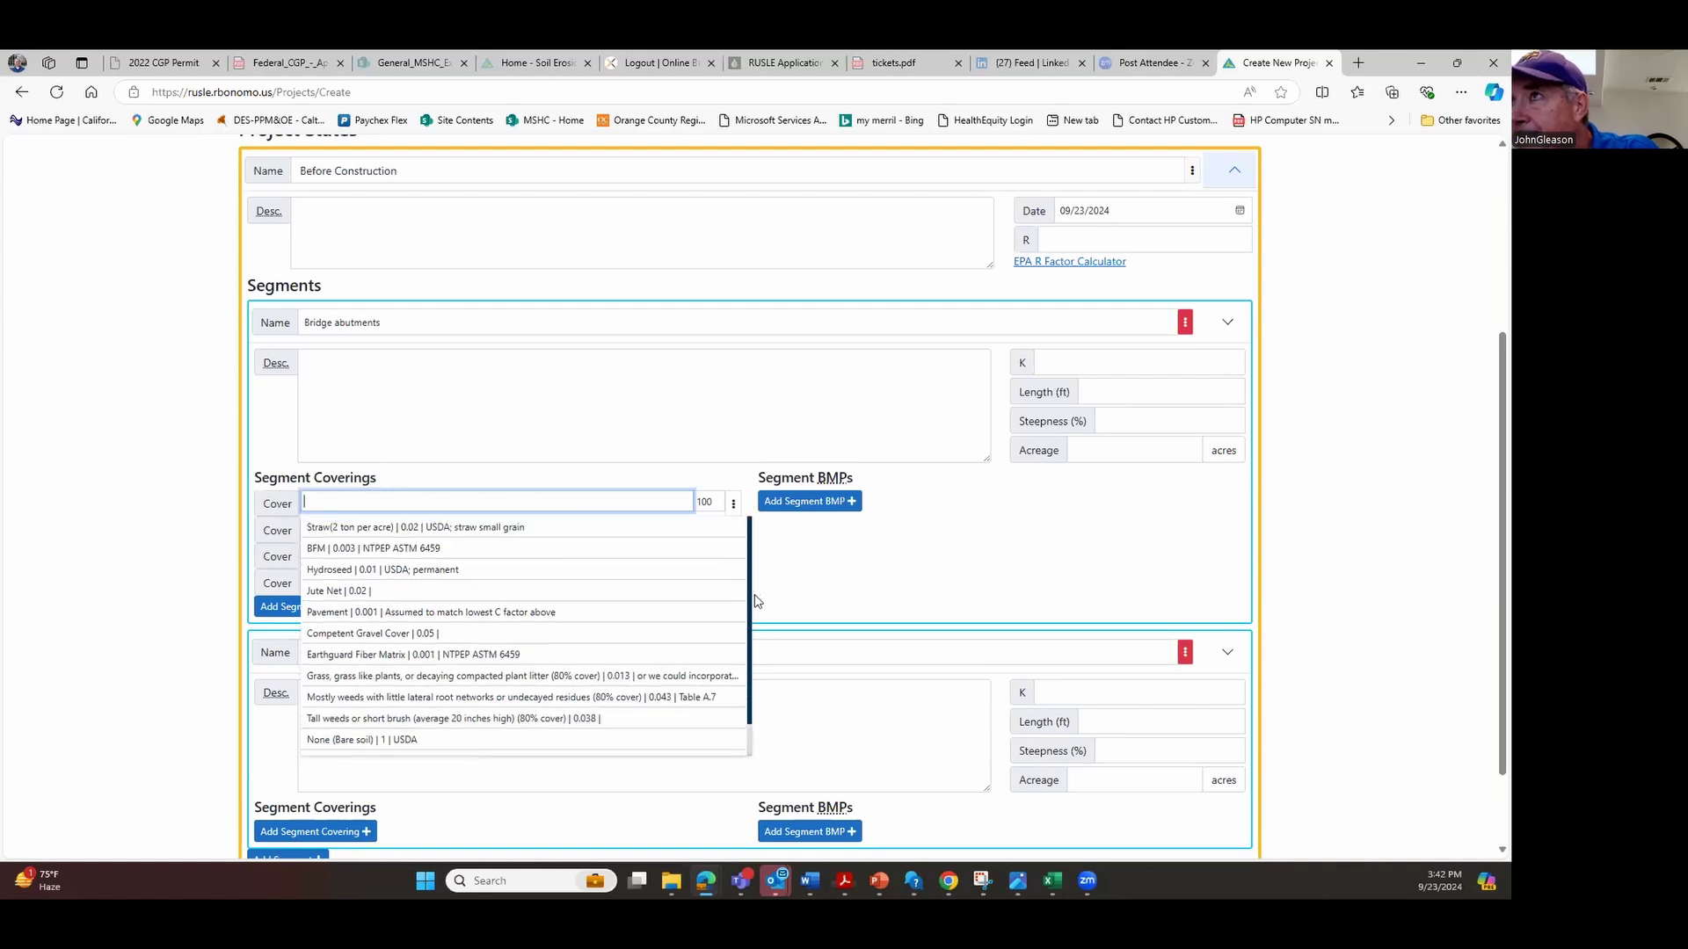
scroll(590, 607, down, 1)
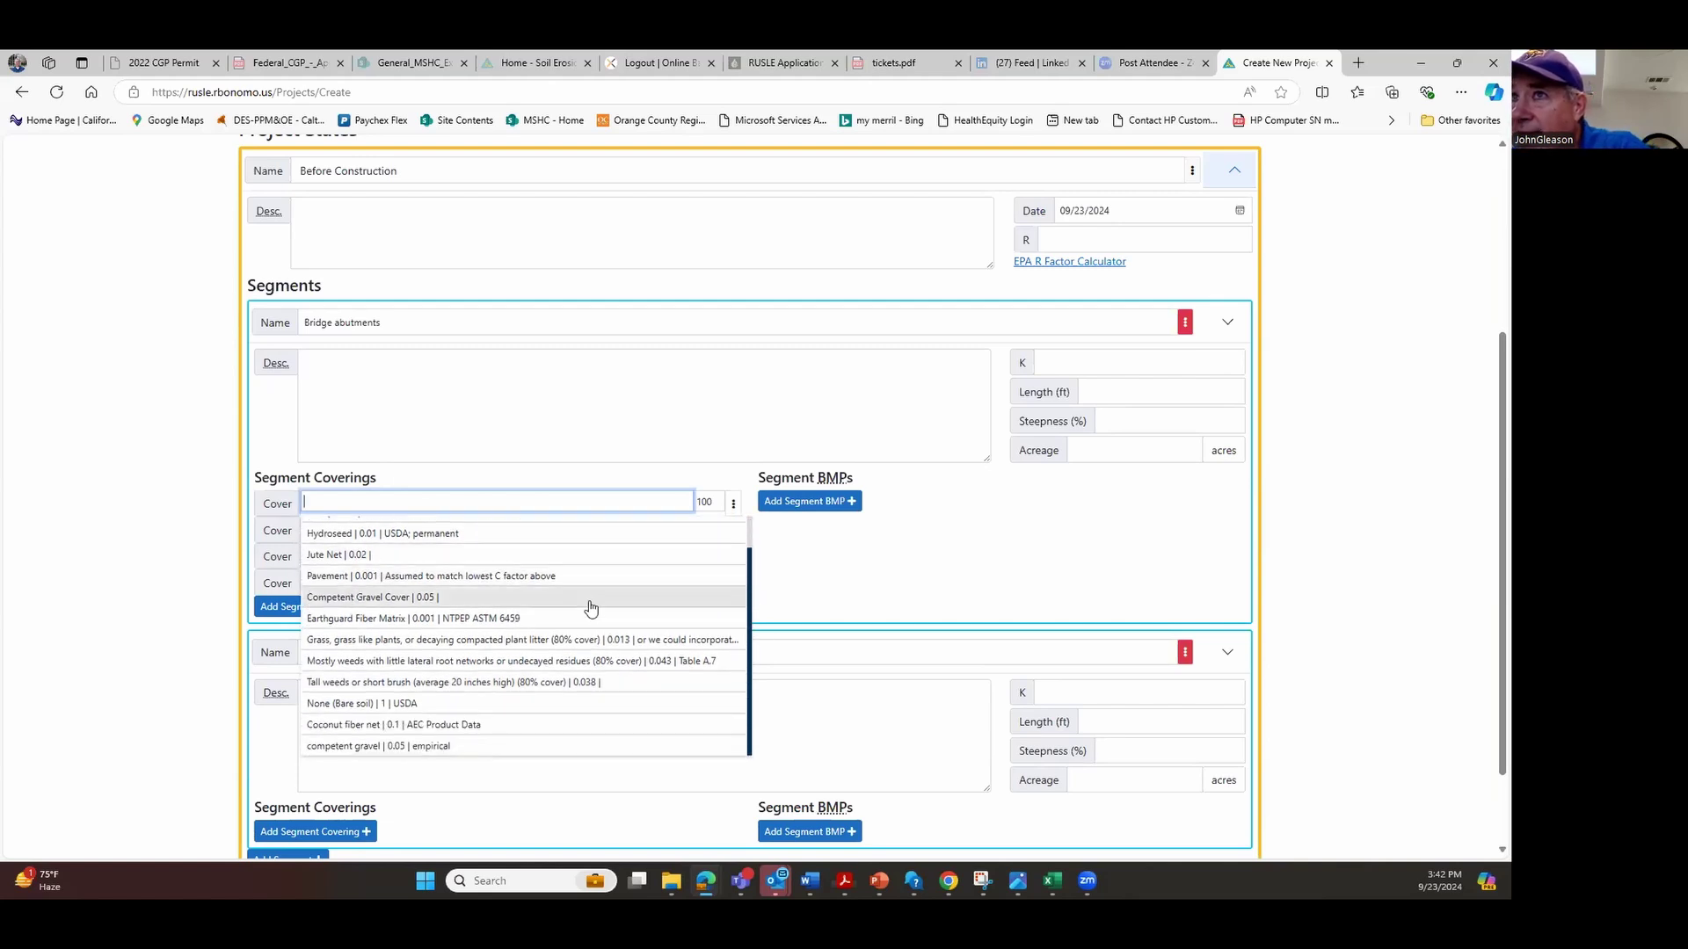
scroll(584, 637, down, 1)
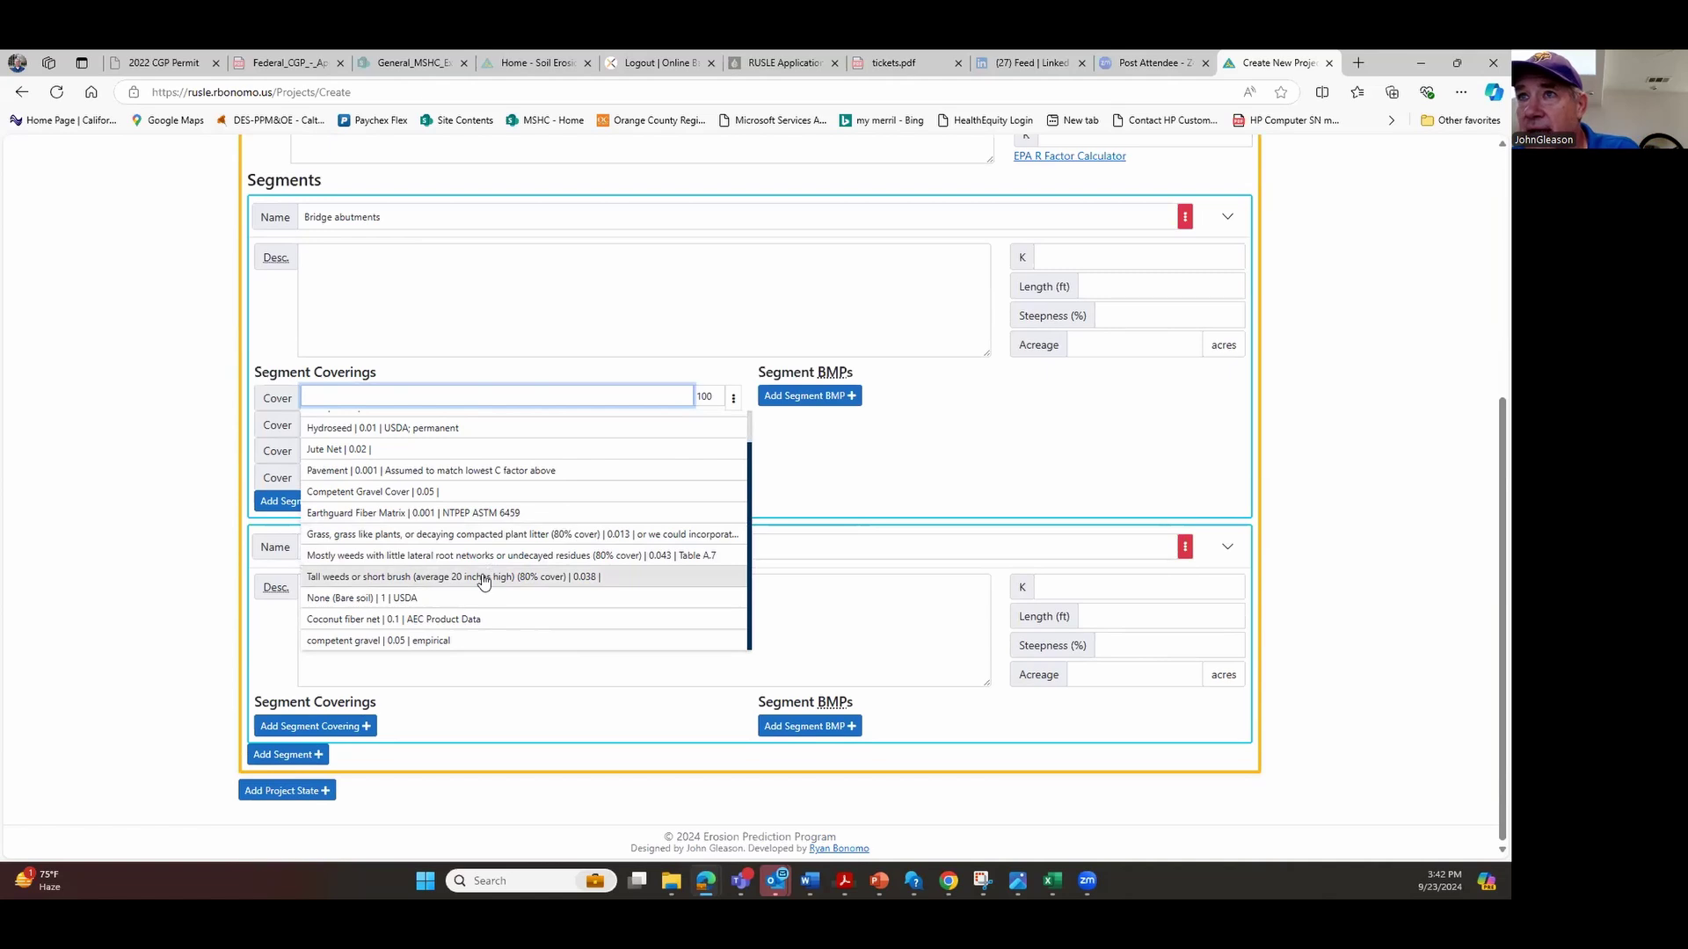
click(498, 654)
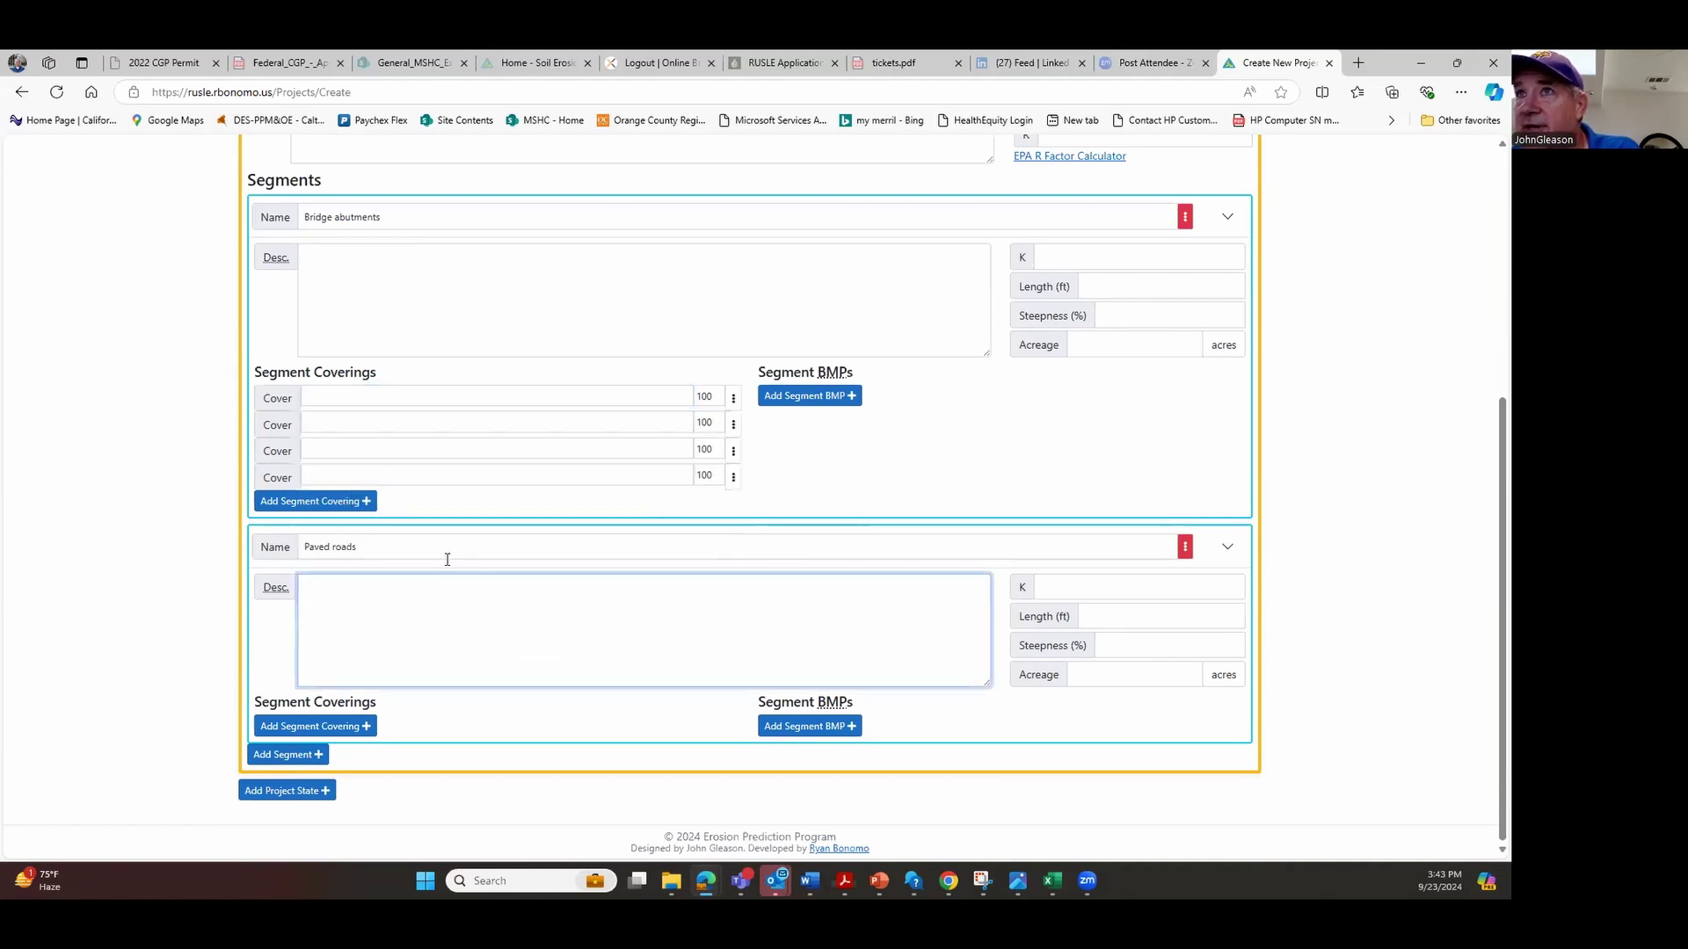
click(671, 479)
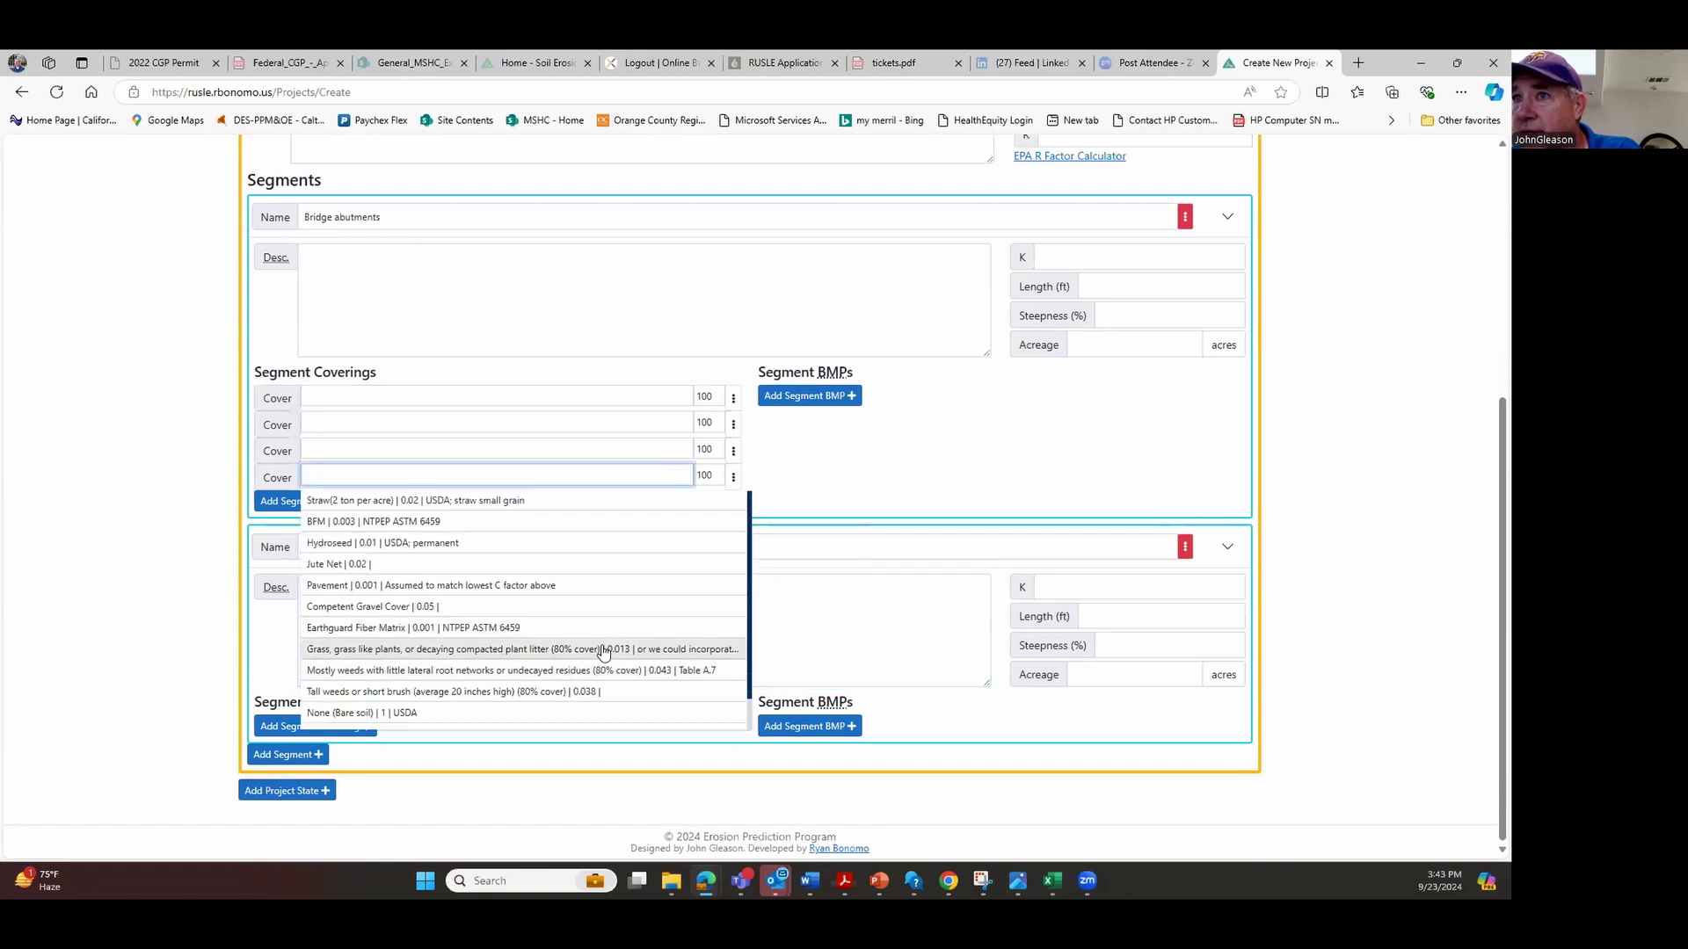
scroll(604, 651, down, 1)
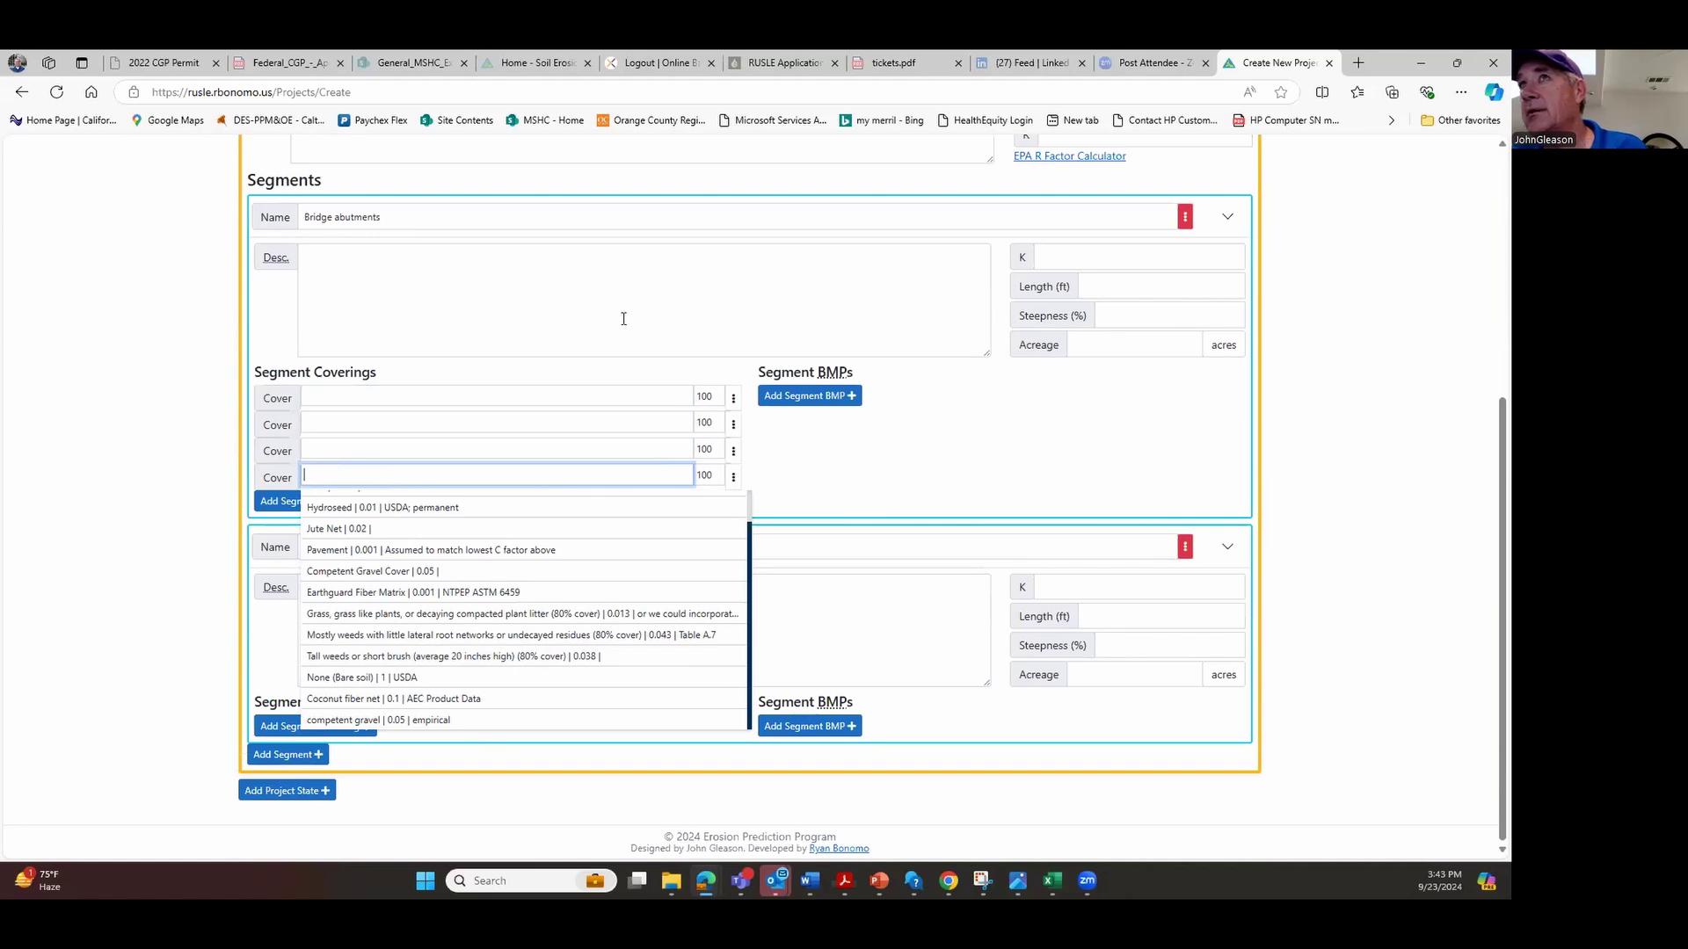
click(589, 310)
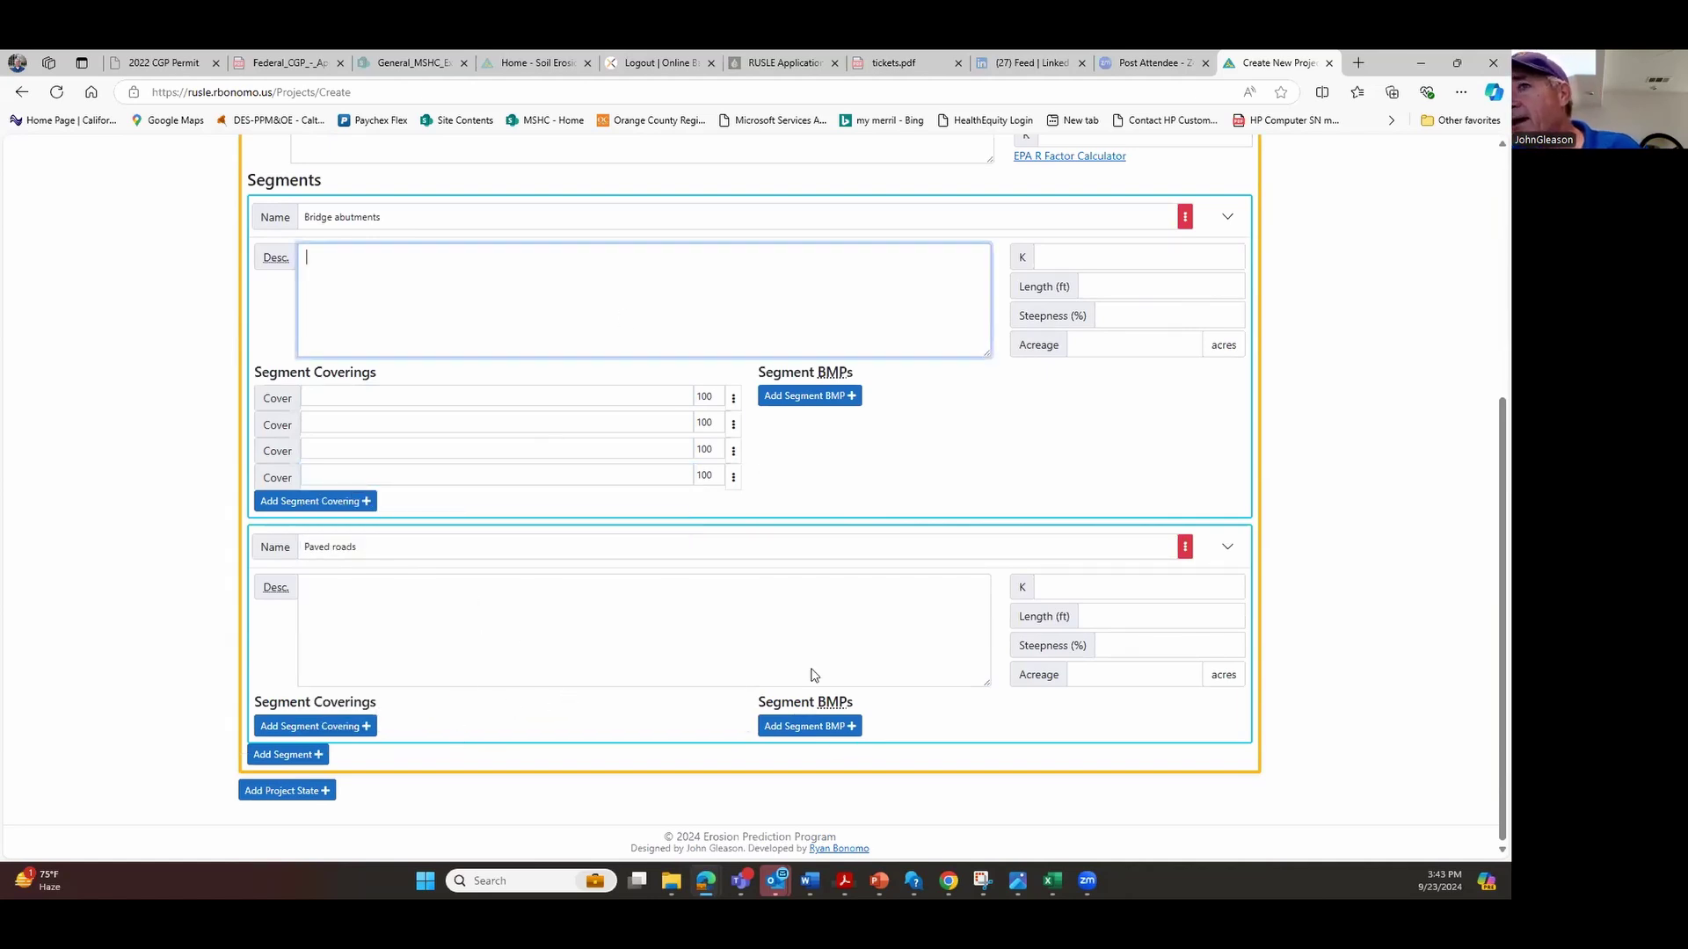
Add a second, unnamed project state containing one blank segment, and return to the Before Construction segments
click(327, 794)
scroll(381, 796, down, 2)
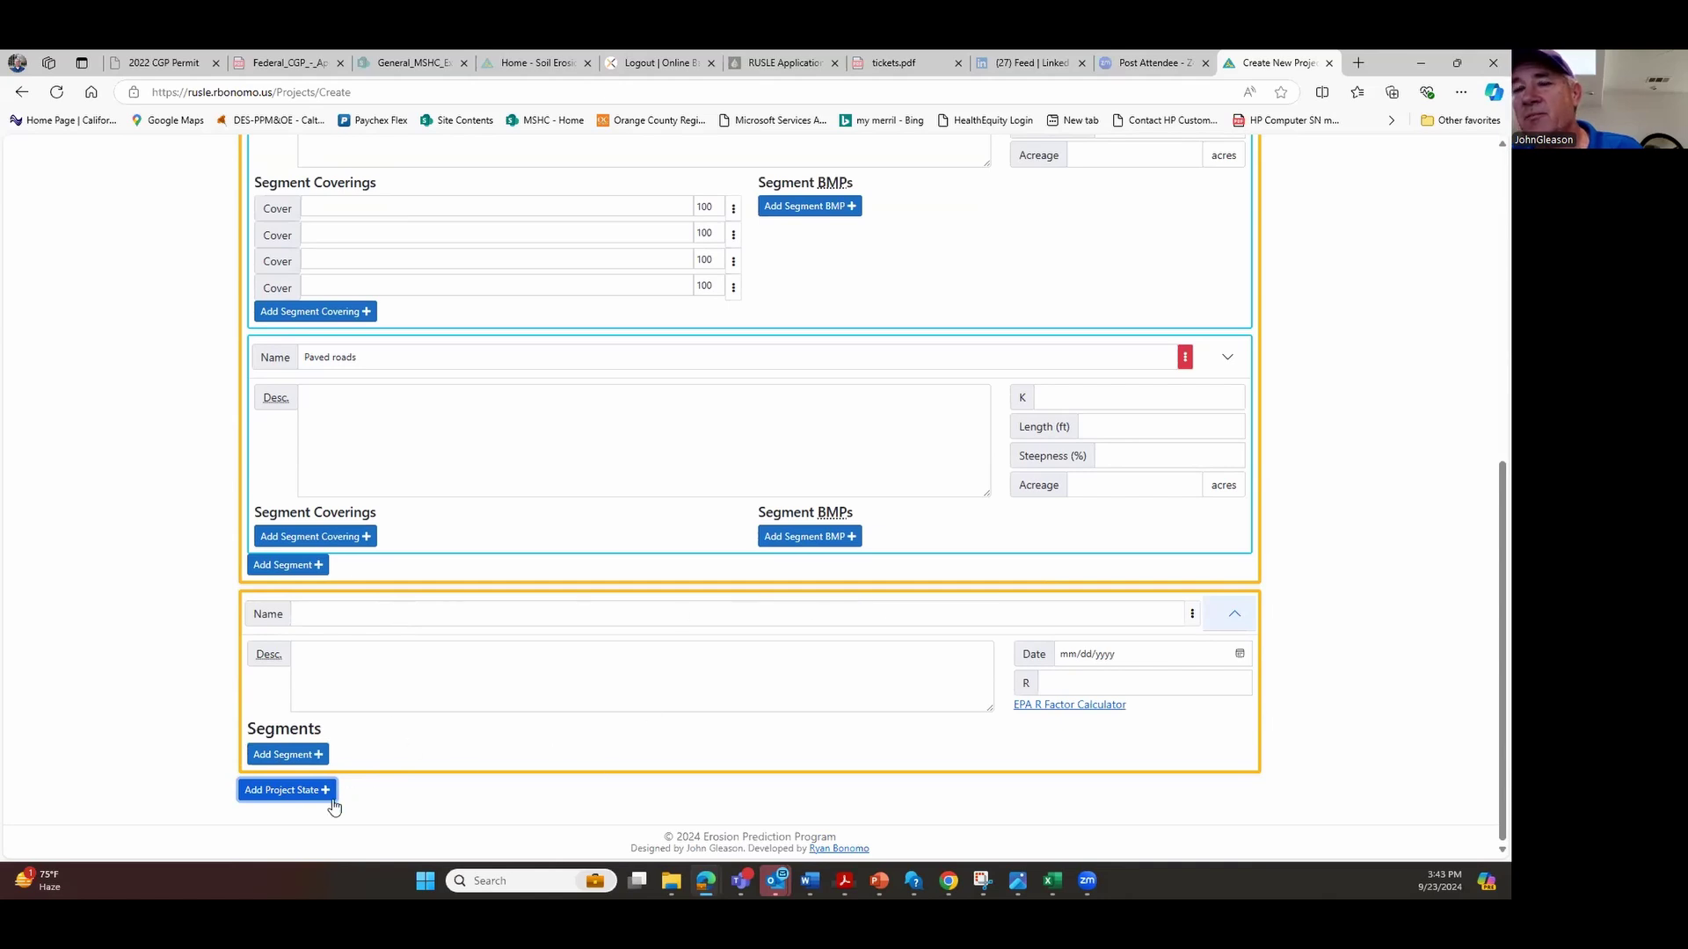
click(318, 758)
scroll(532, 758, down, 3)
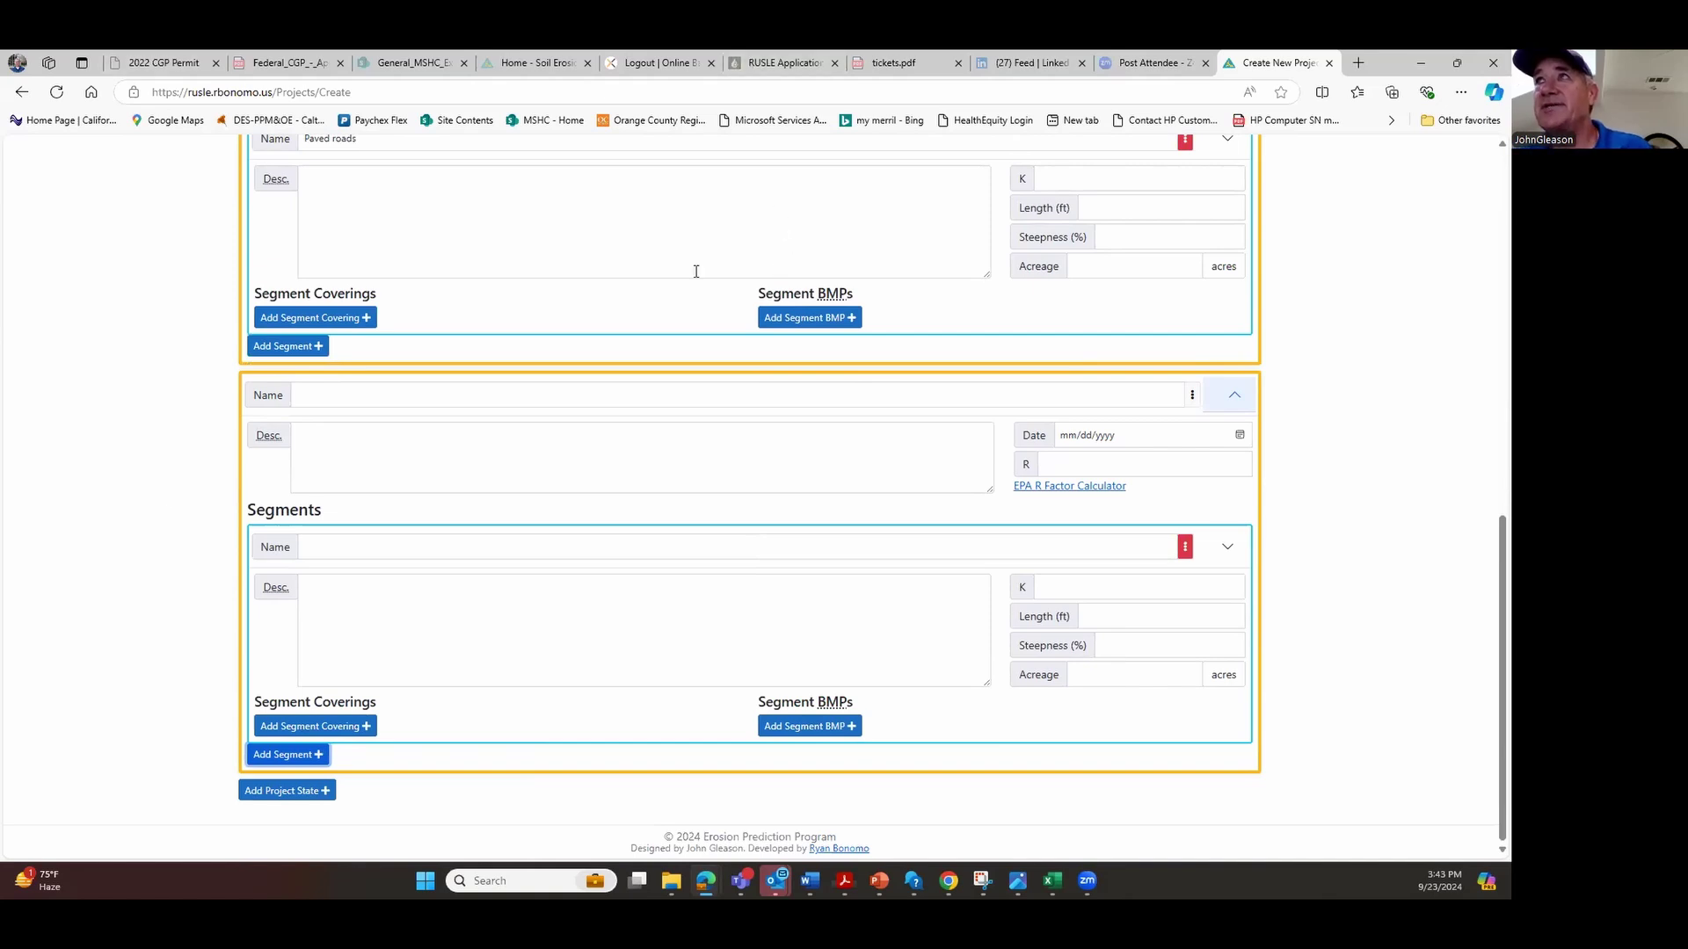
scroll(697, 275, up, 3)
scroll(597, 483, up, 3)
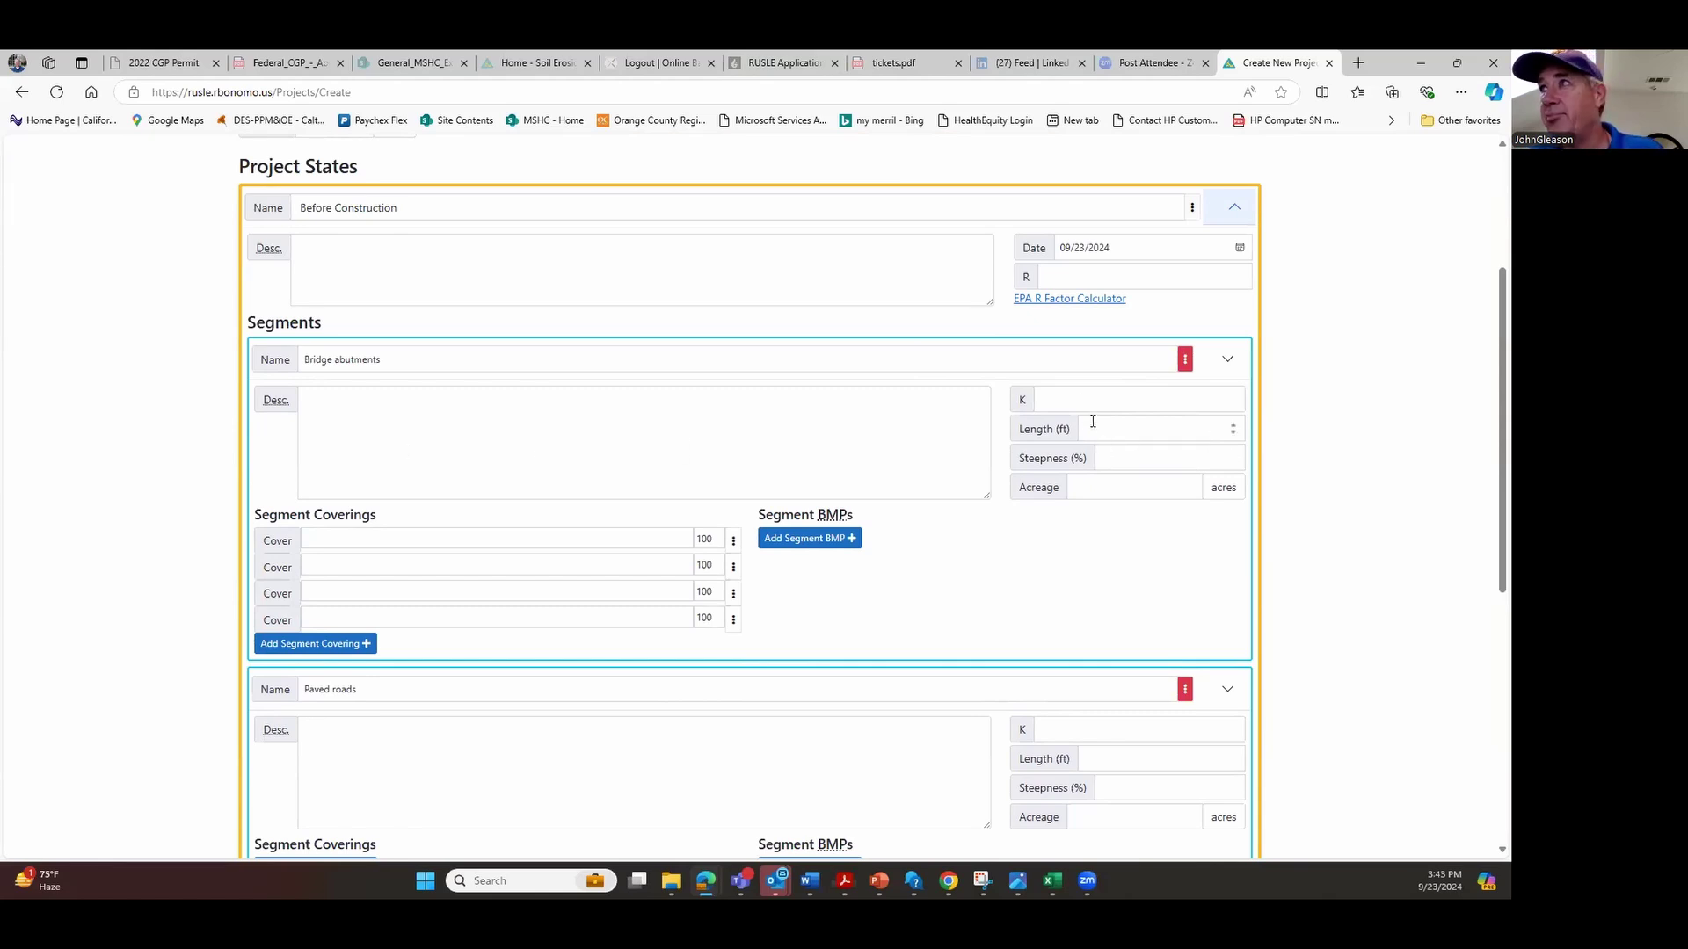
Set the Bridge abutments segment's length to 40 ft, steepness to 50% and acreage to .5 acres
click(1234, 433)
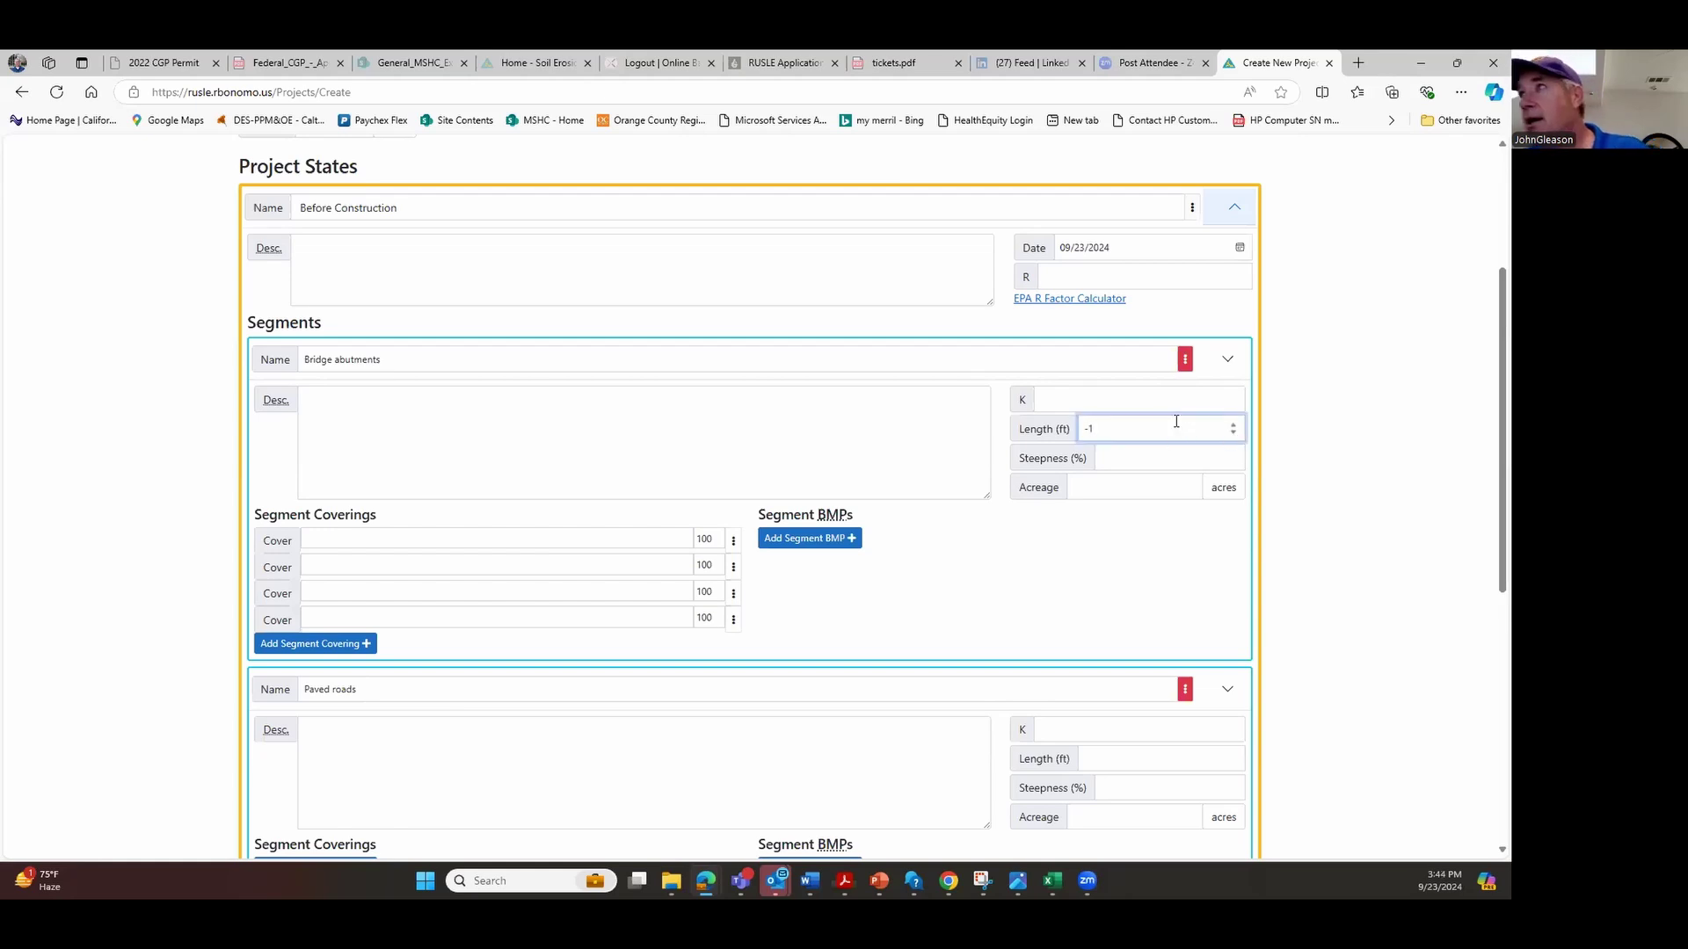
key(BackSpace)
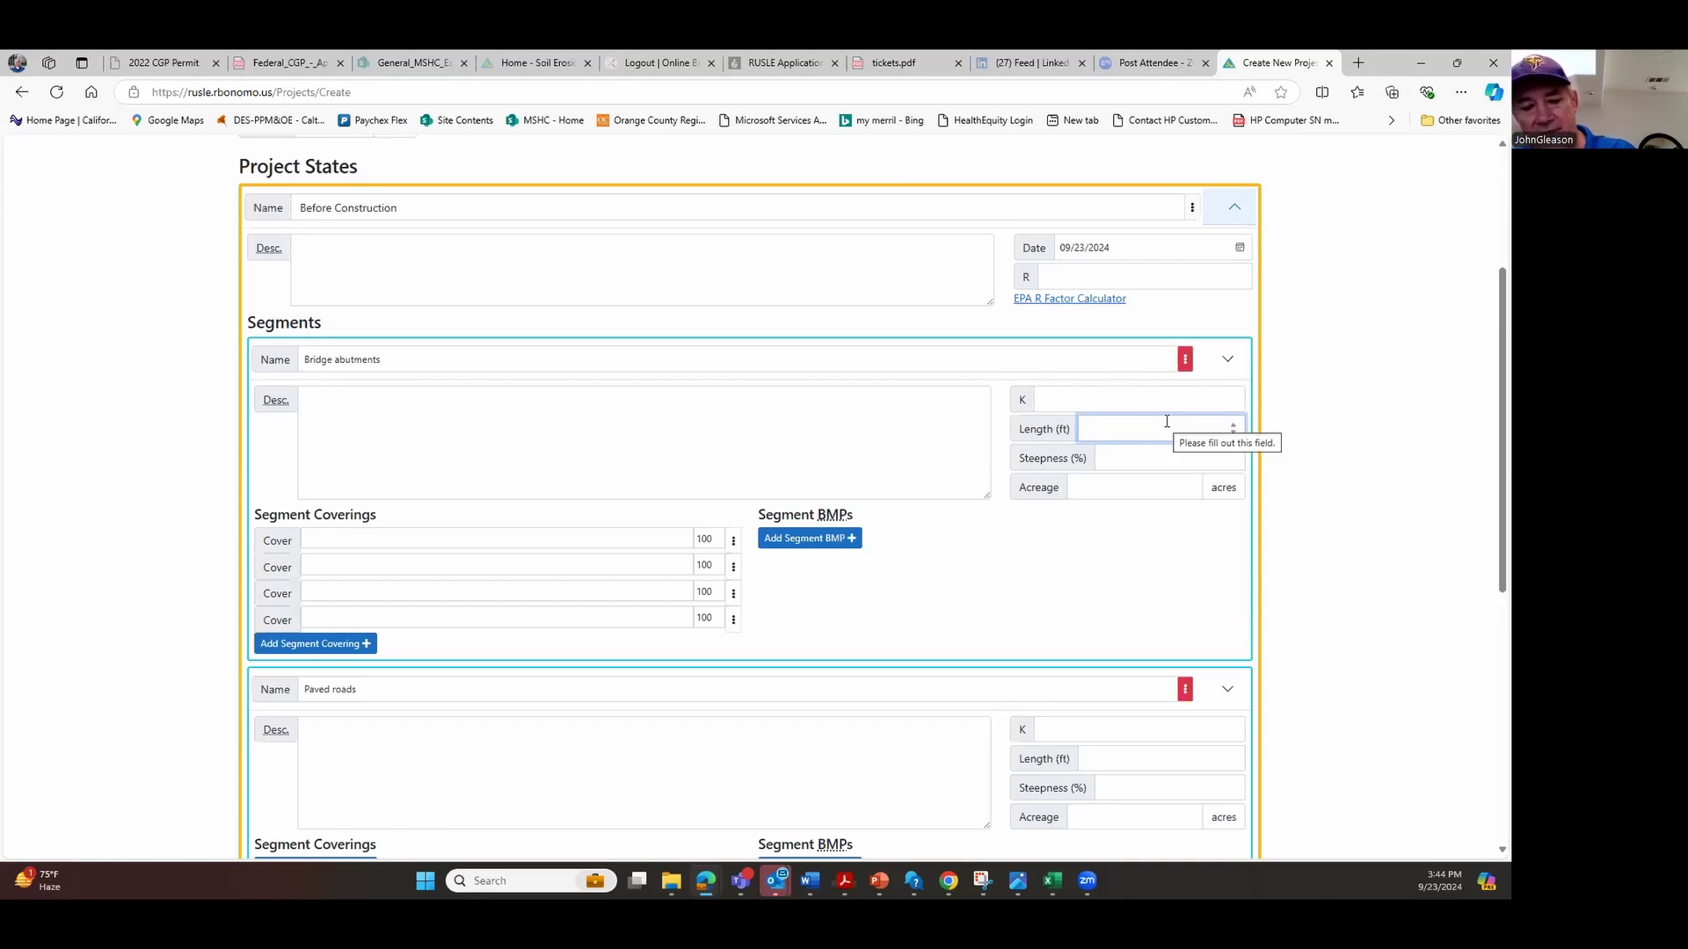
text(40)
click(1193, 455)
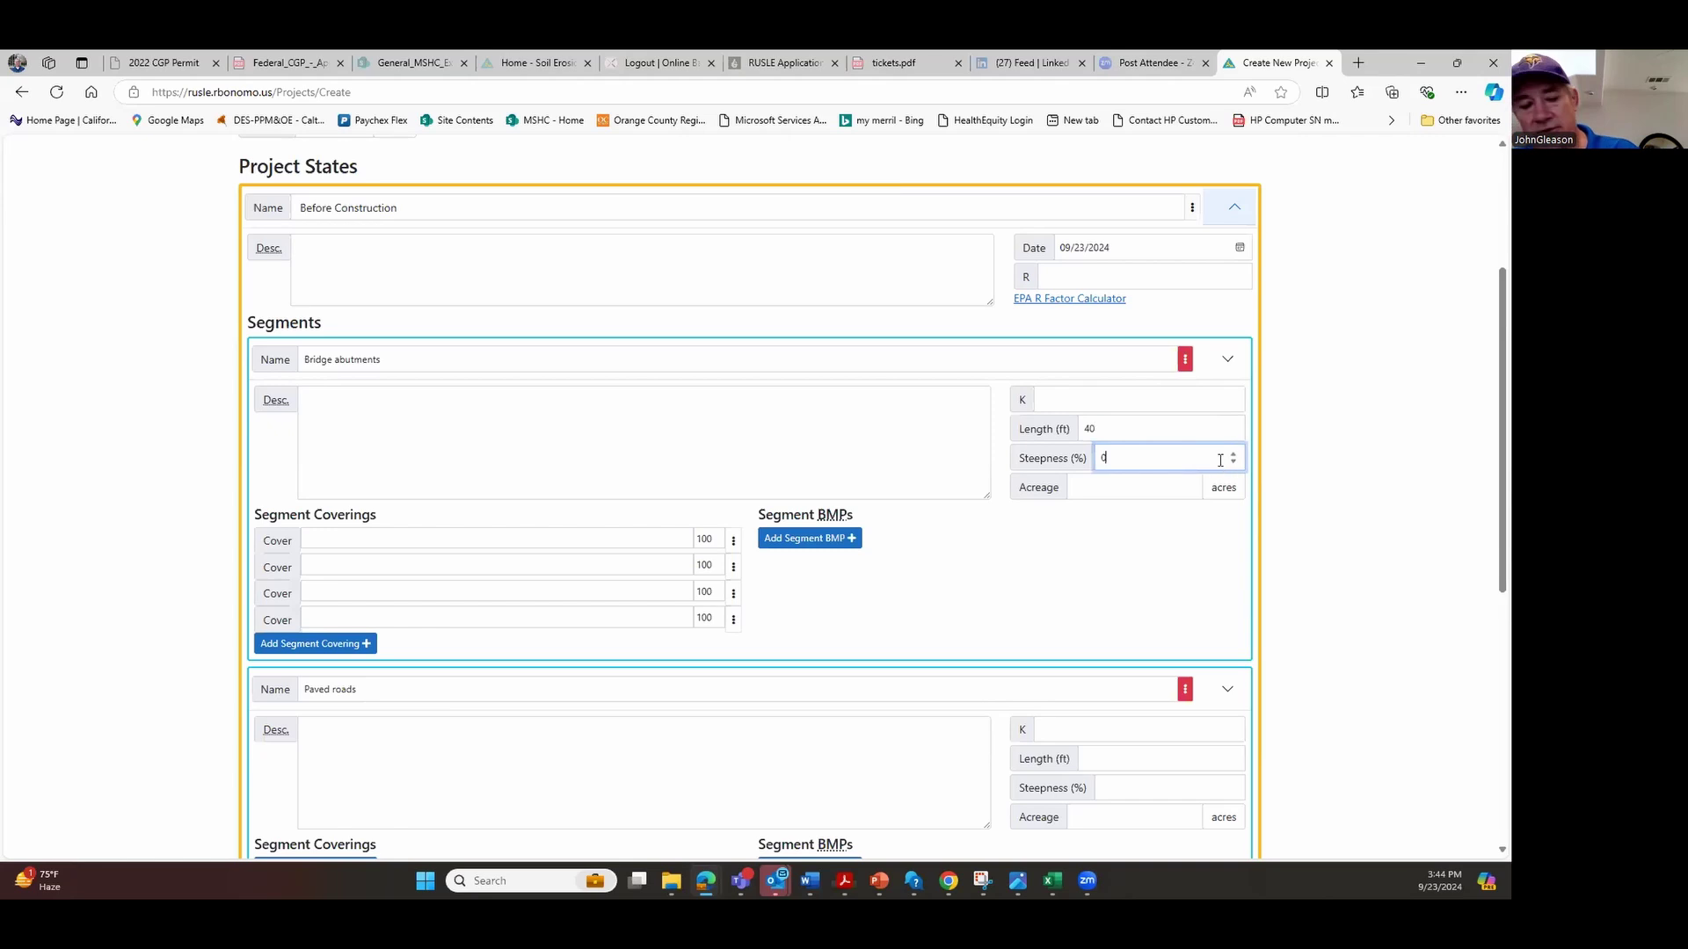
click(1207, 446)
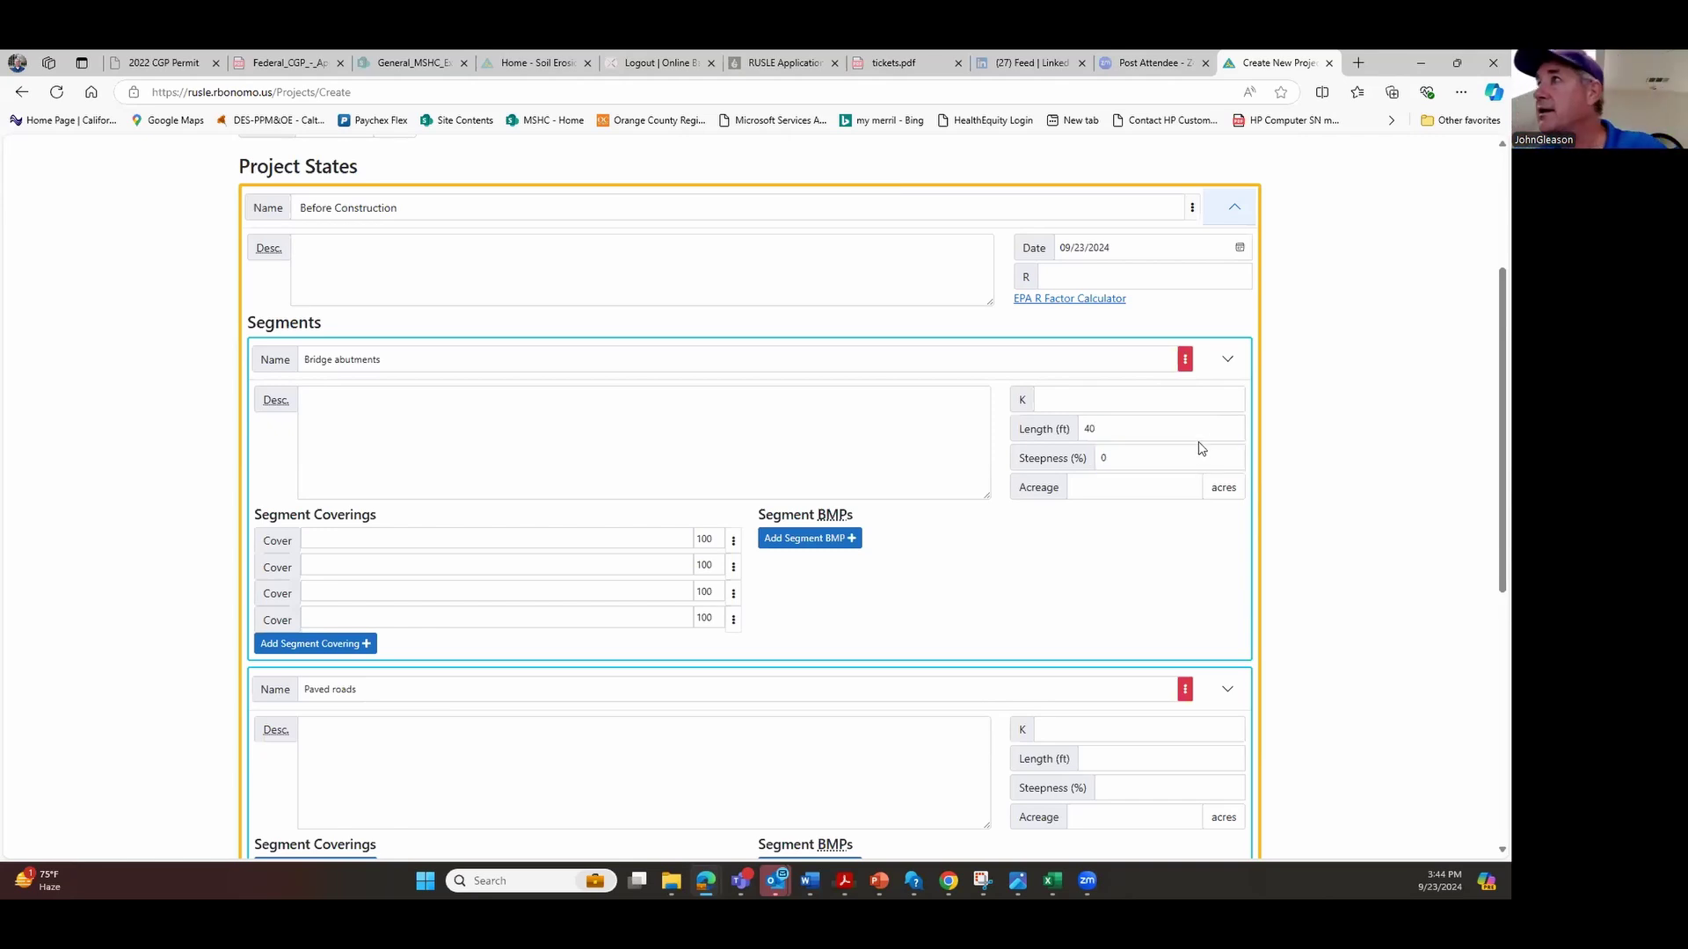
click(1101, 456)
text(5)
click(1129, 489)
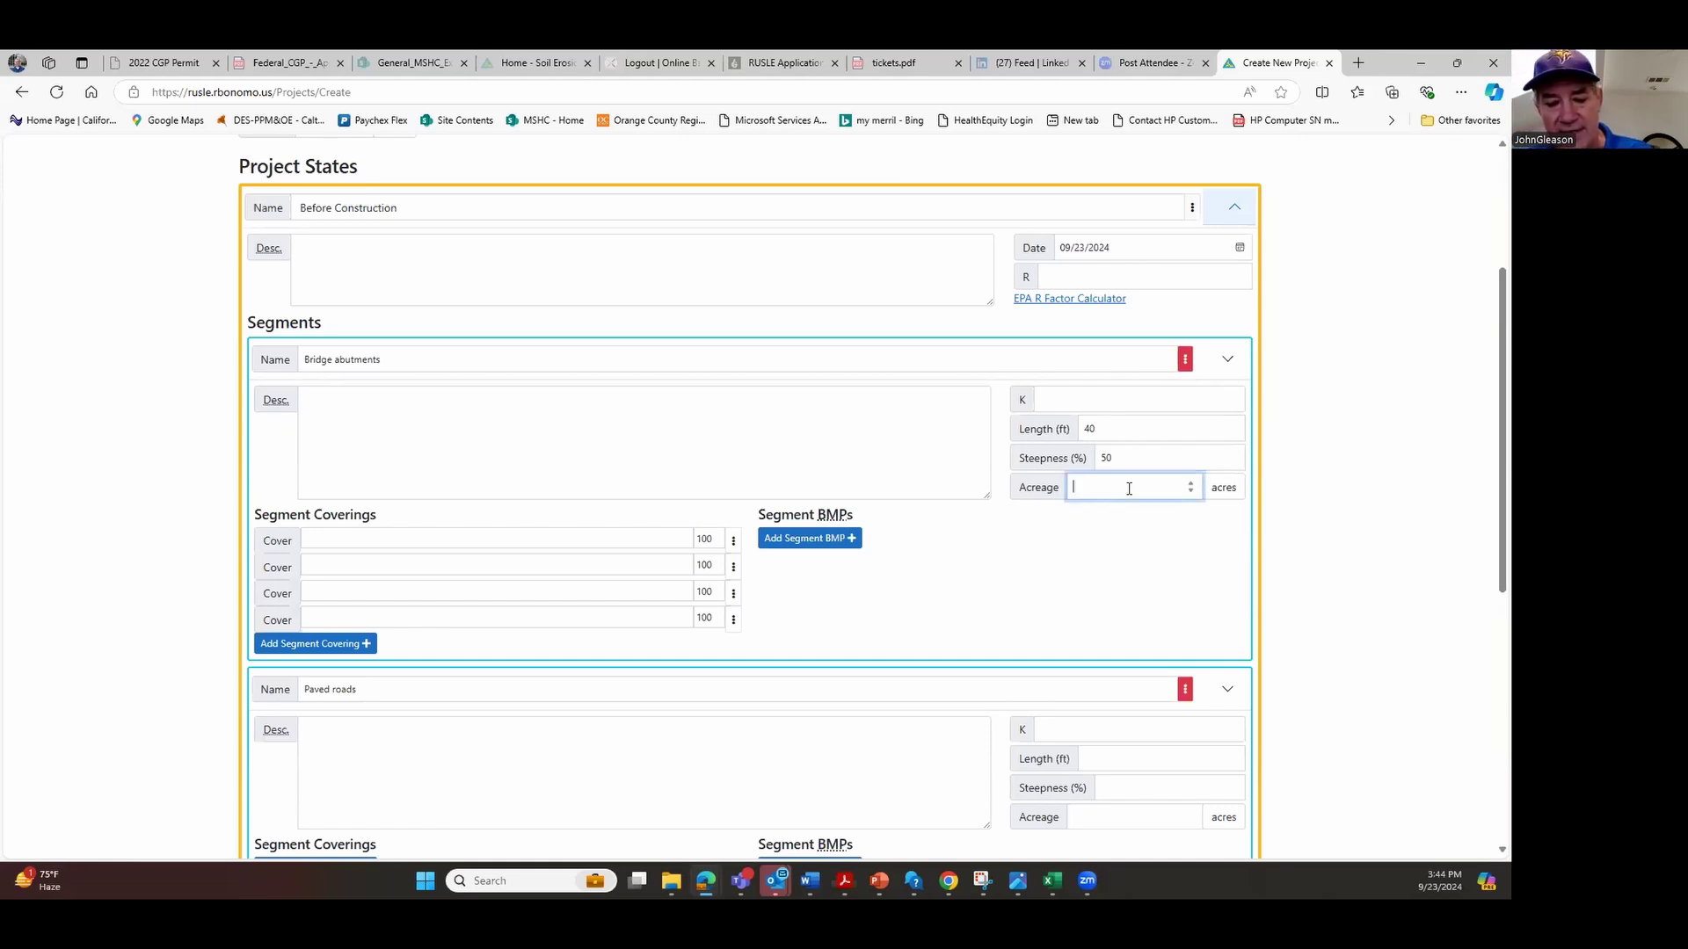
text(.5)
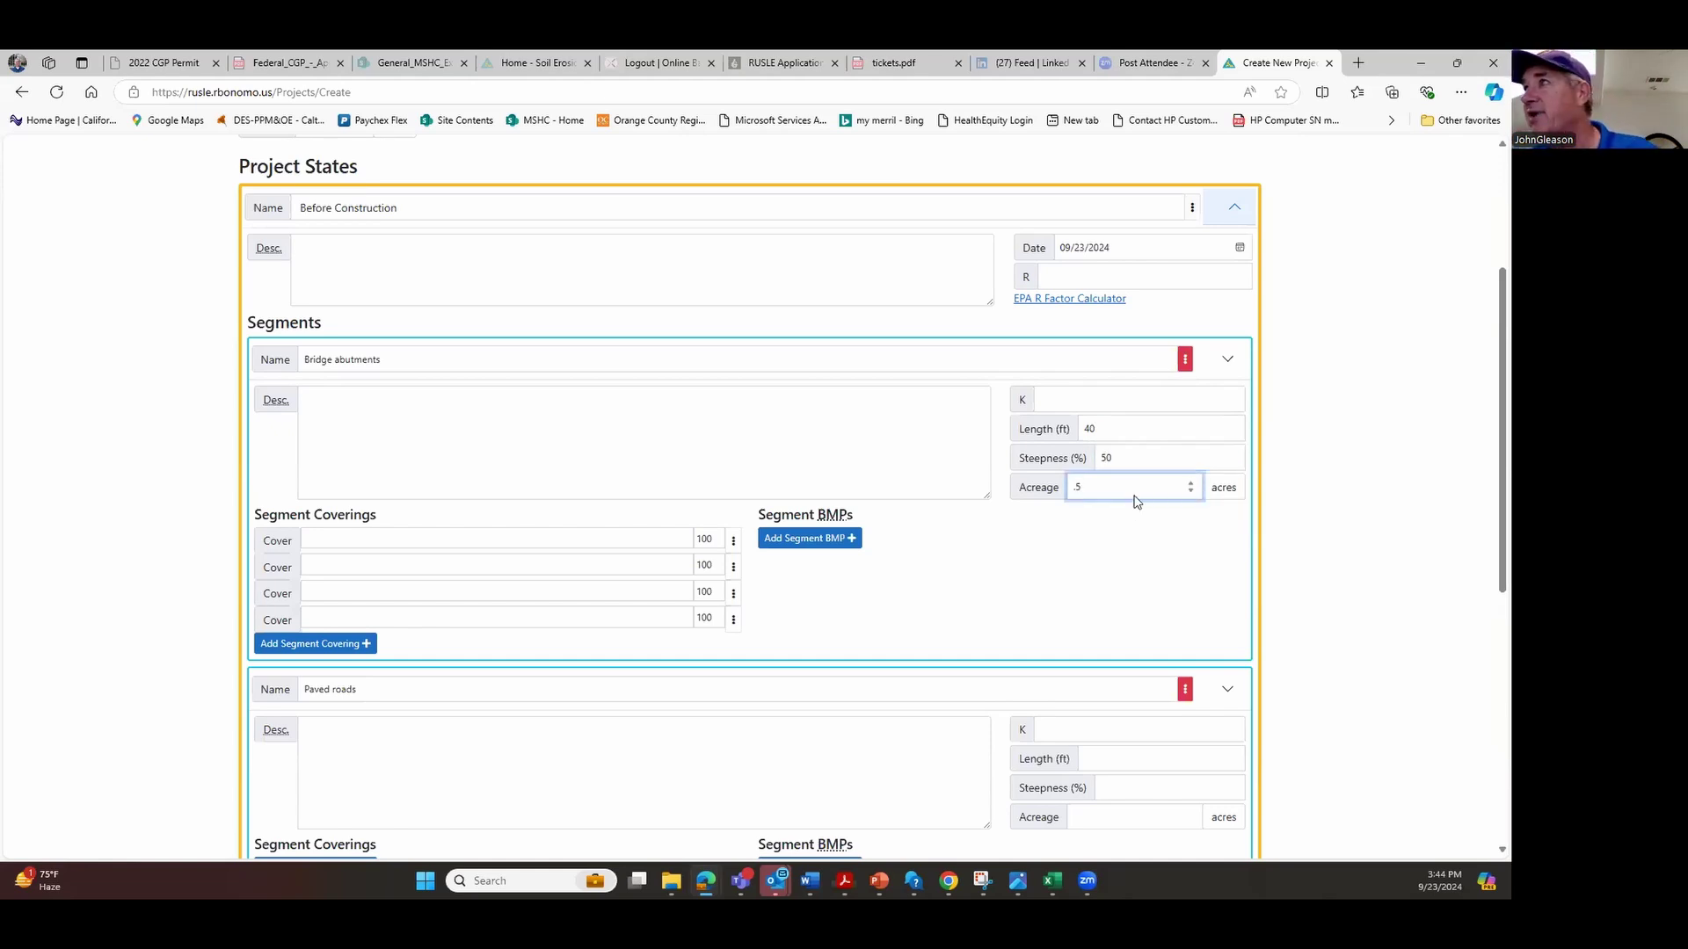
click(1104, 549)
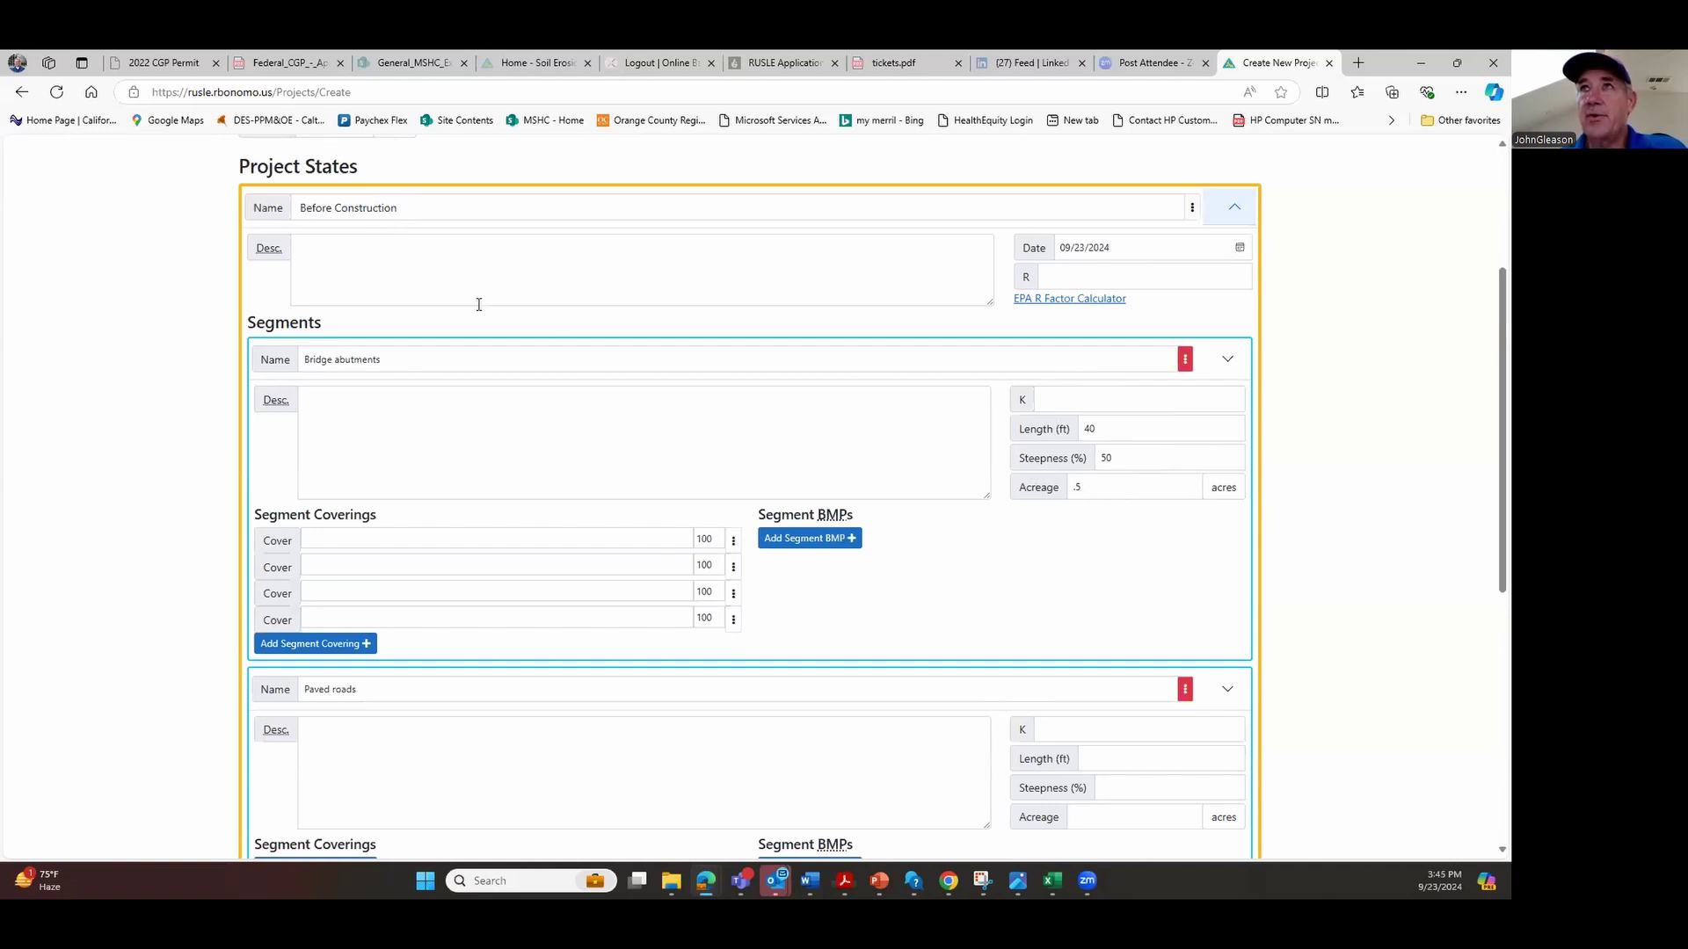
Set the site map acreage to 10 acres and try to save the new project
scroll(490, 321, up, 3)
click(344, 382)
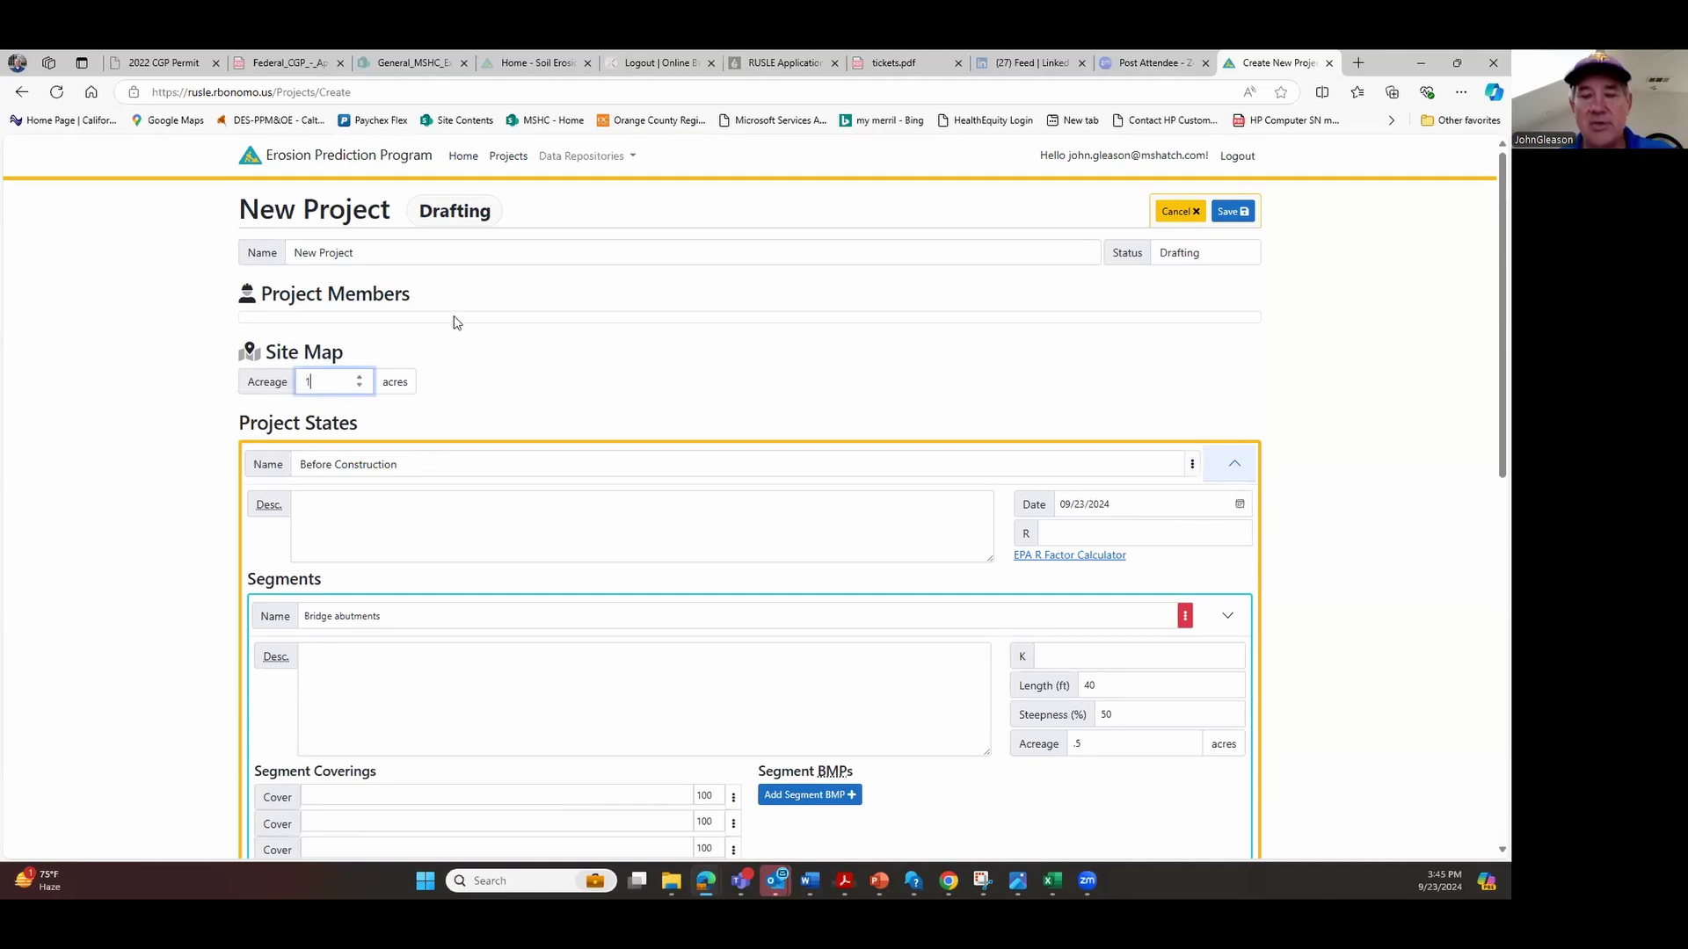
click(471, 375)
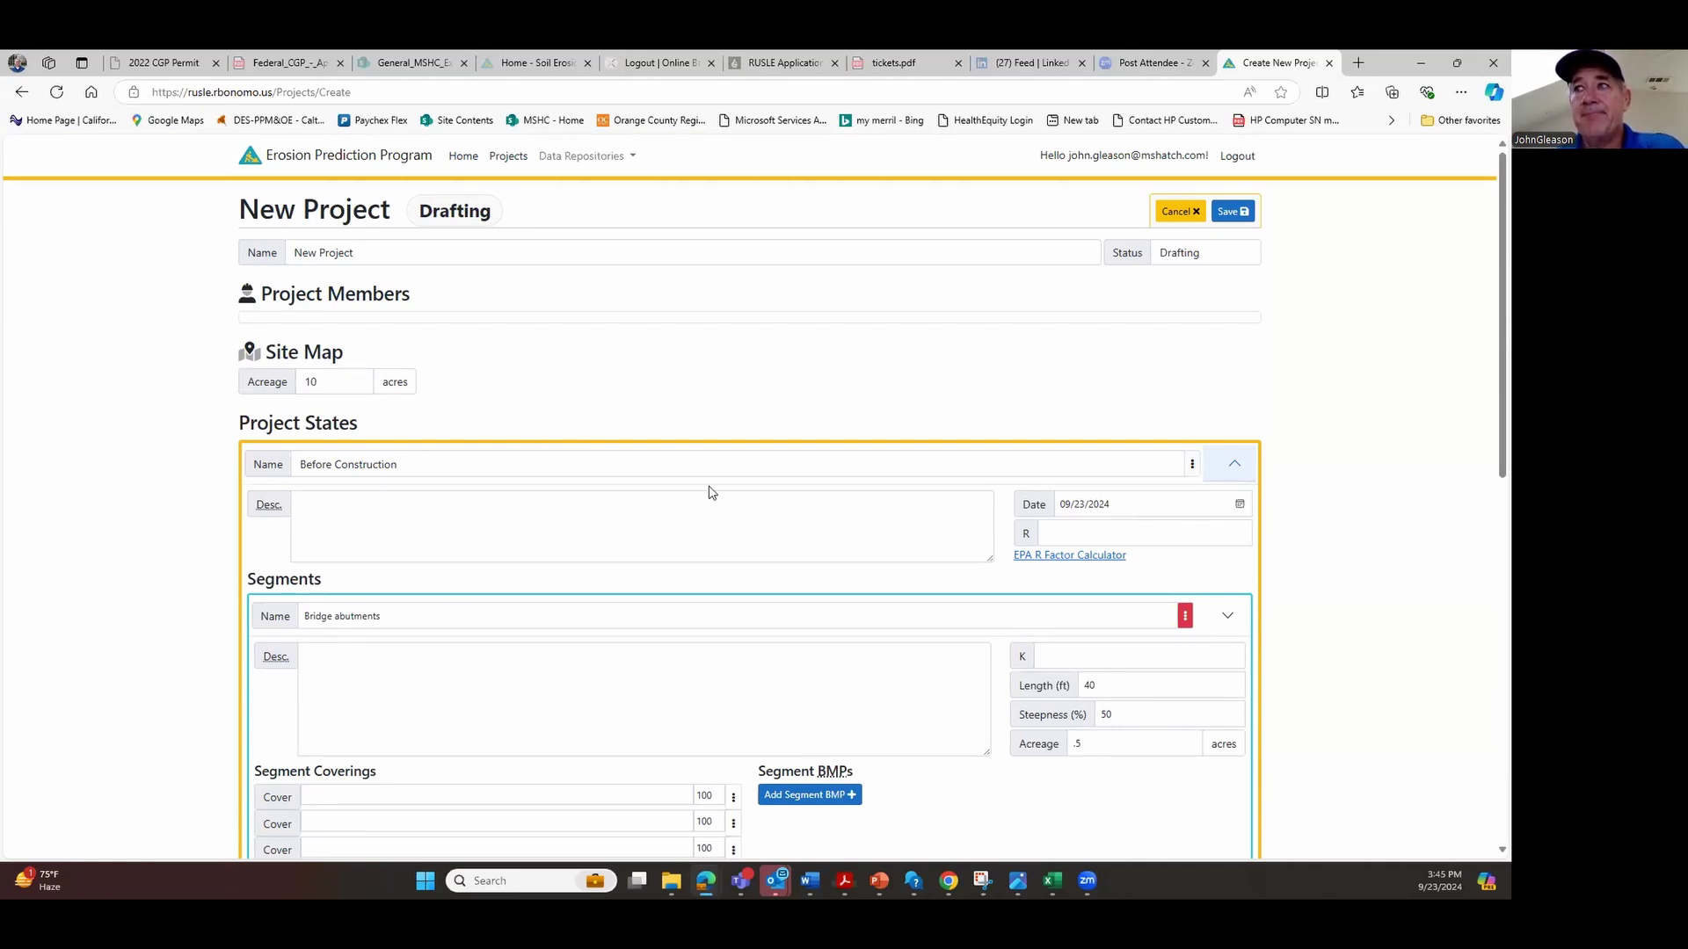
scroll(1167, 405, down, 1)
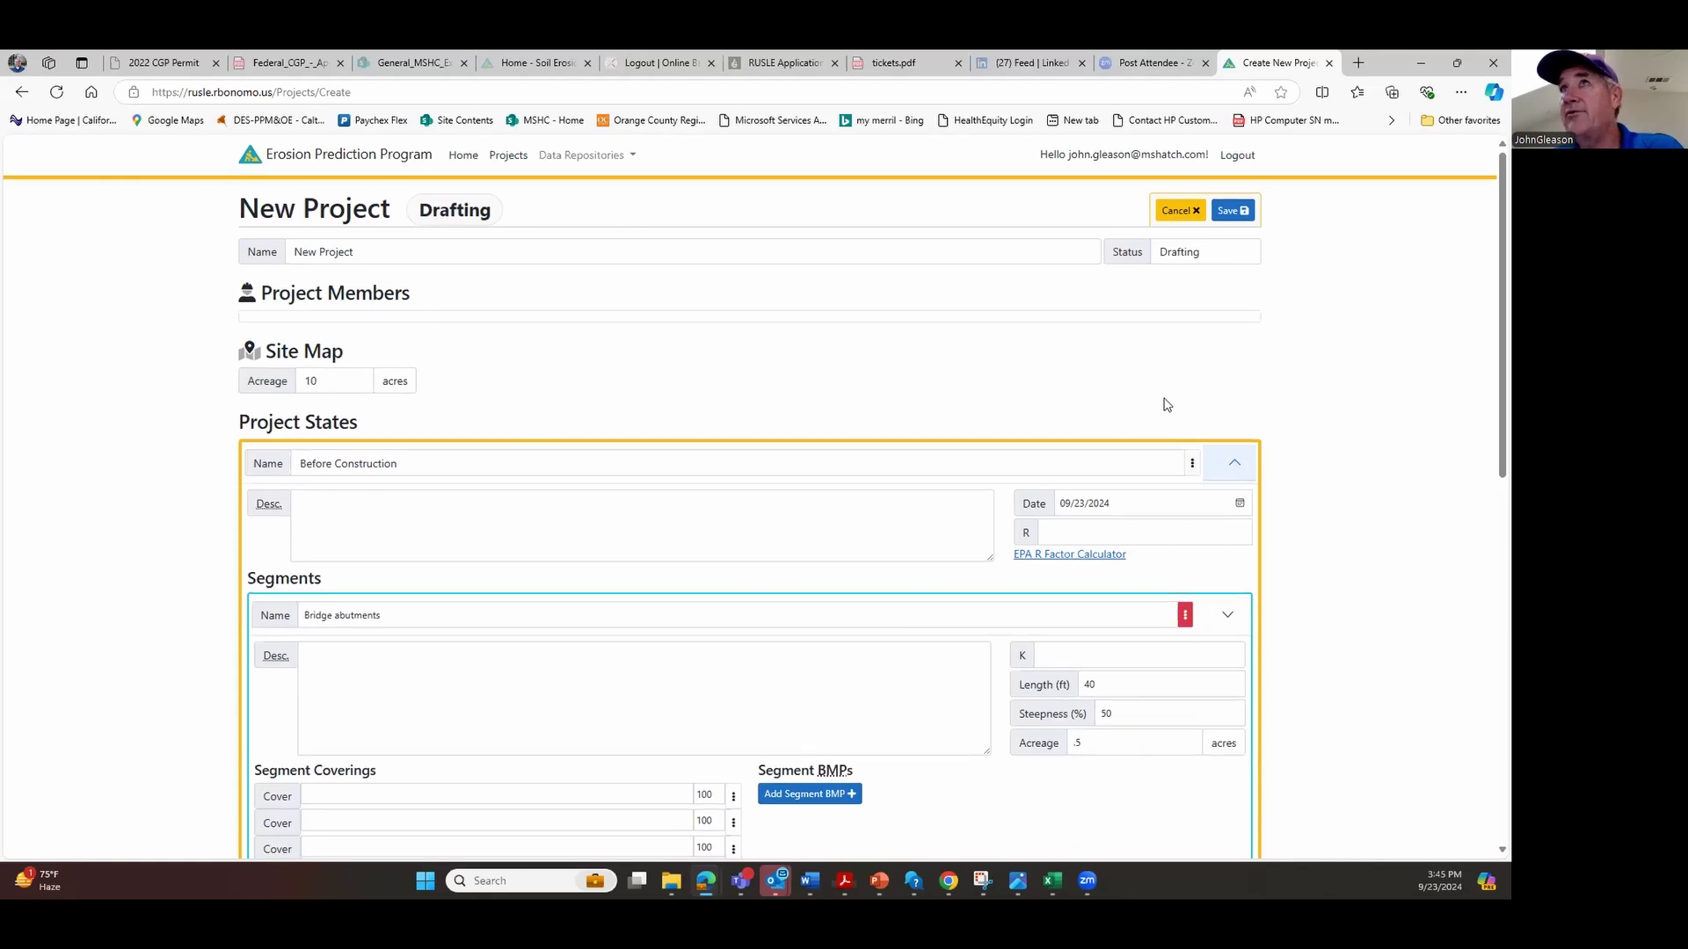
scroll(1167, 405, up, 1)
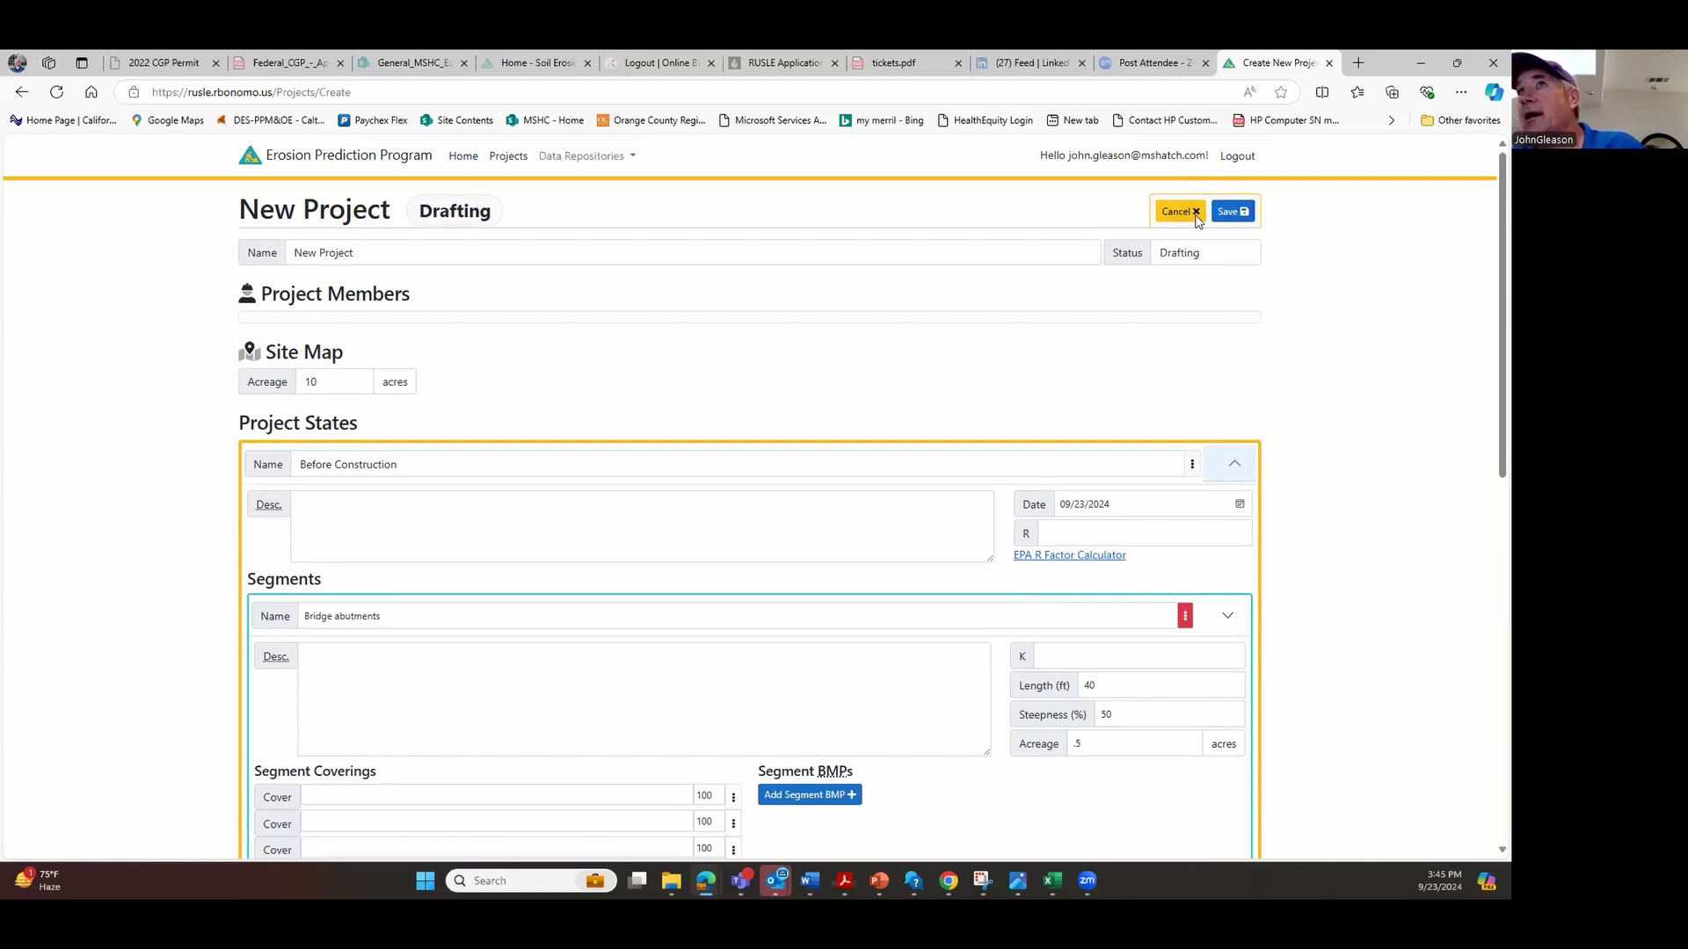
click(1233, 211)
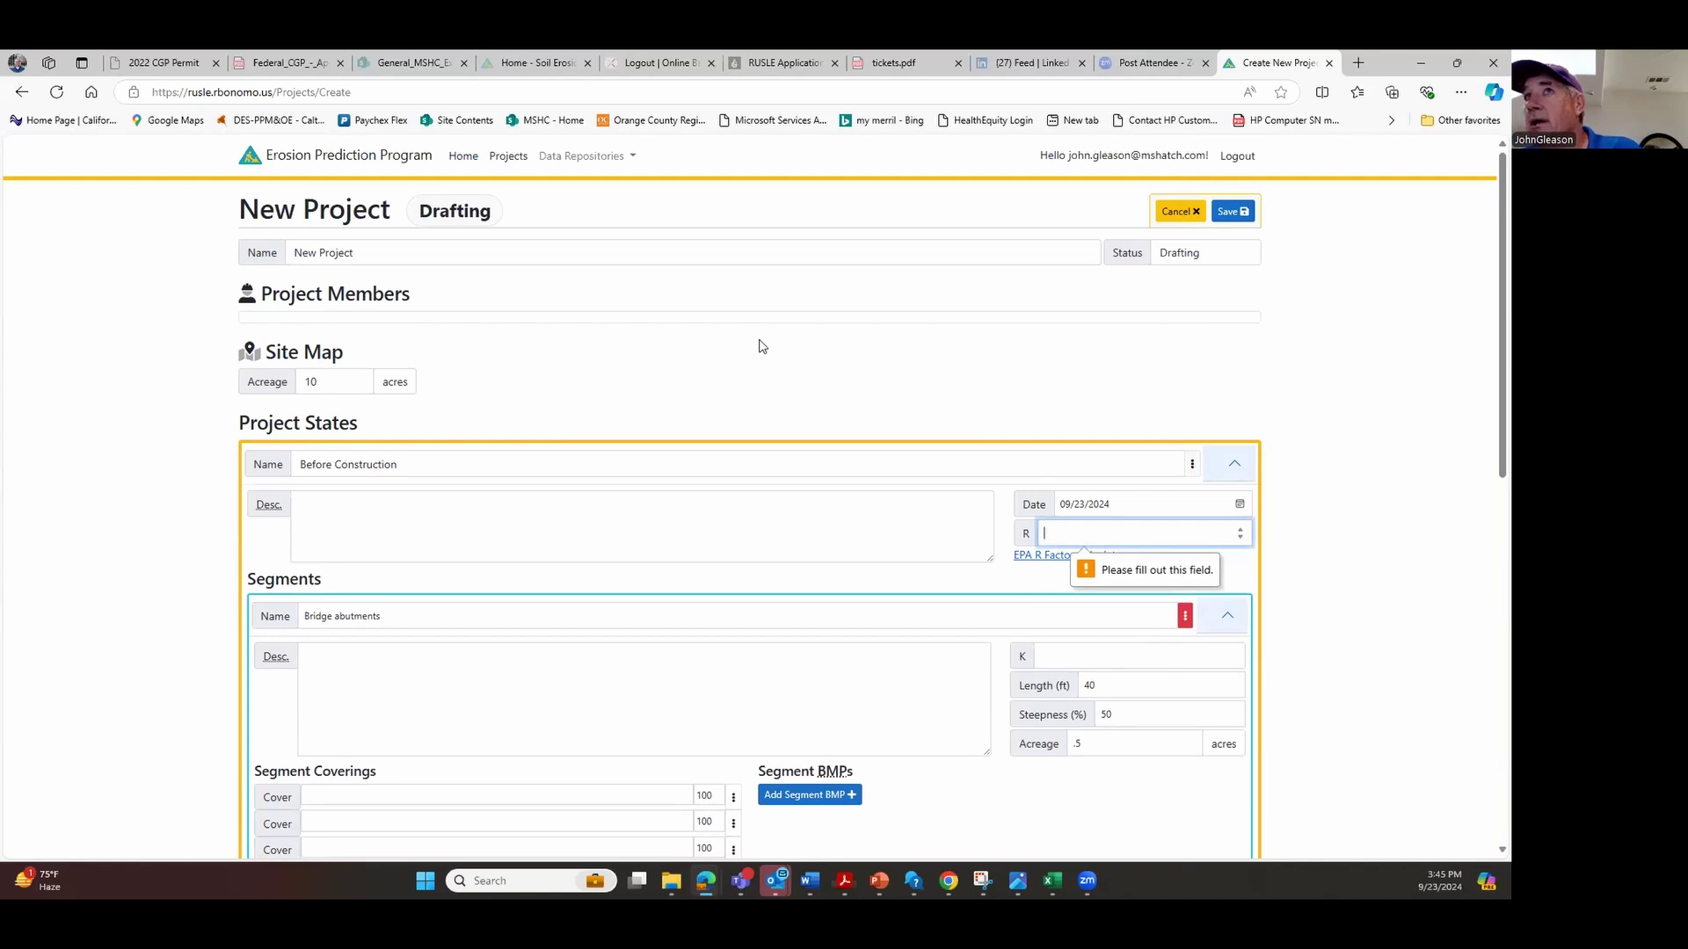
scroll(762, 345, down, 10)
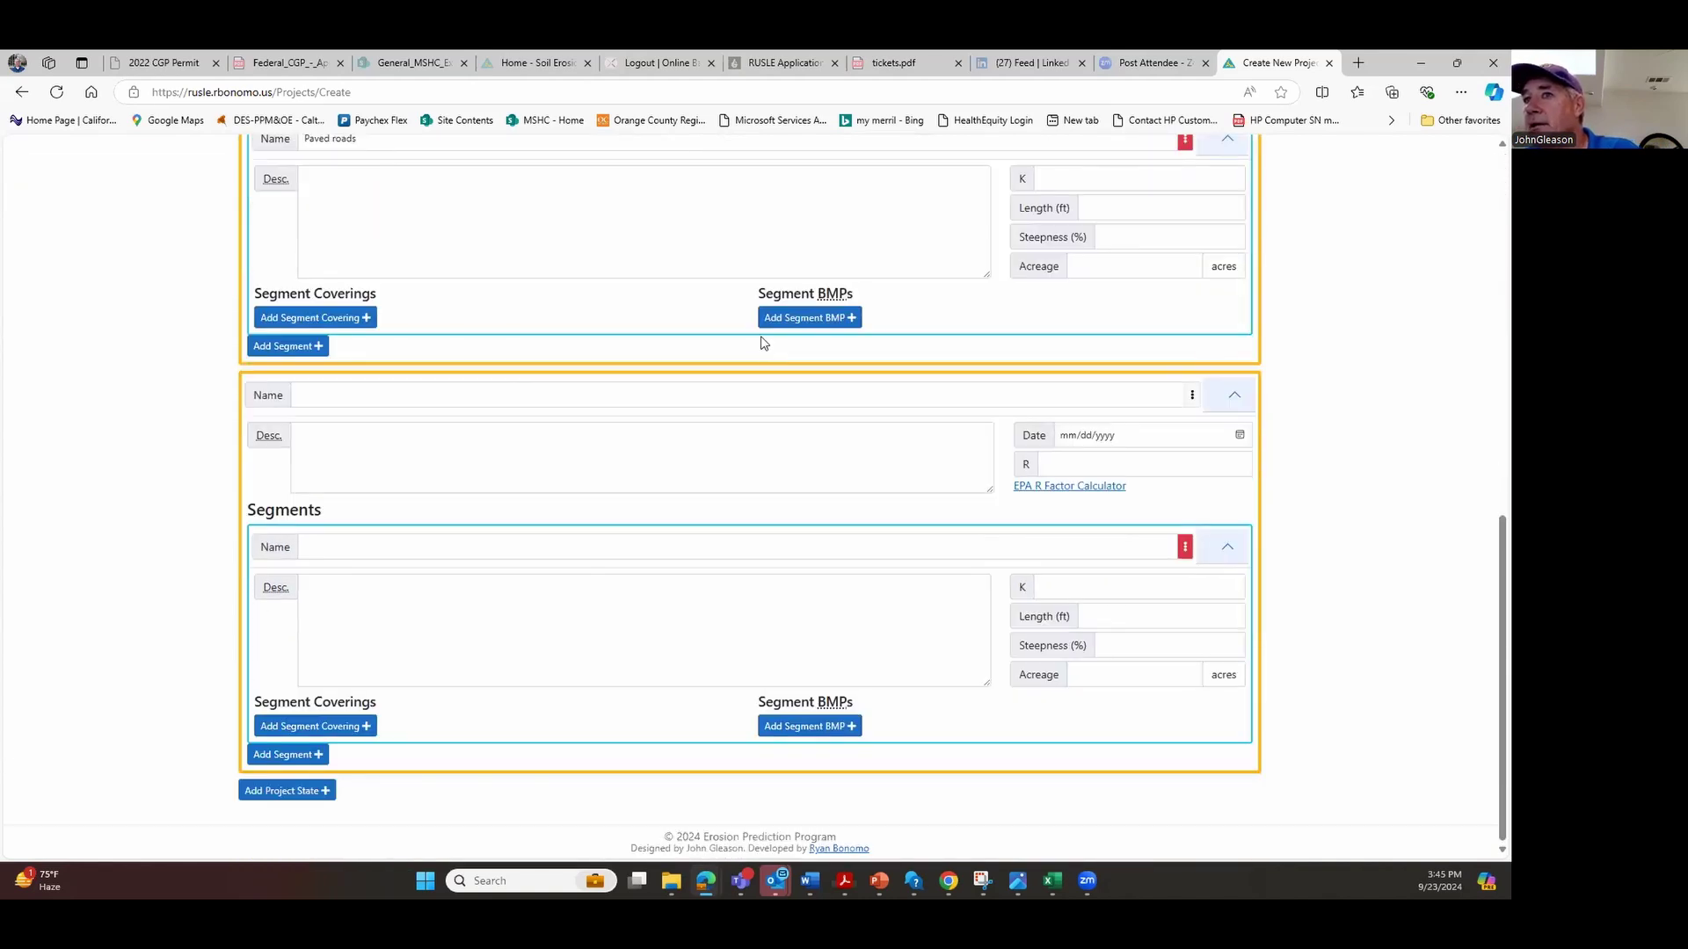
scroll(672, 608, up, 10)
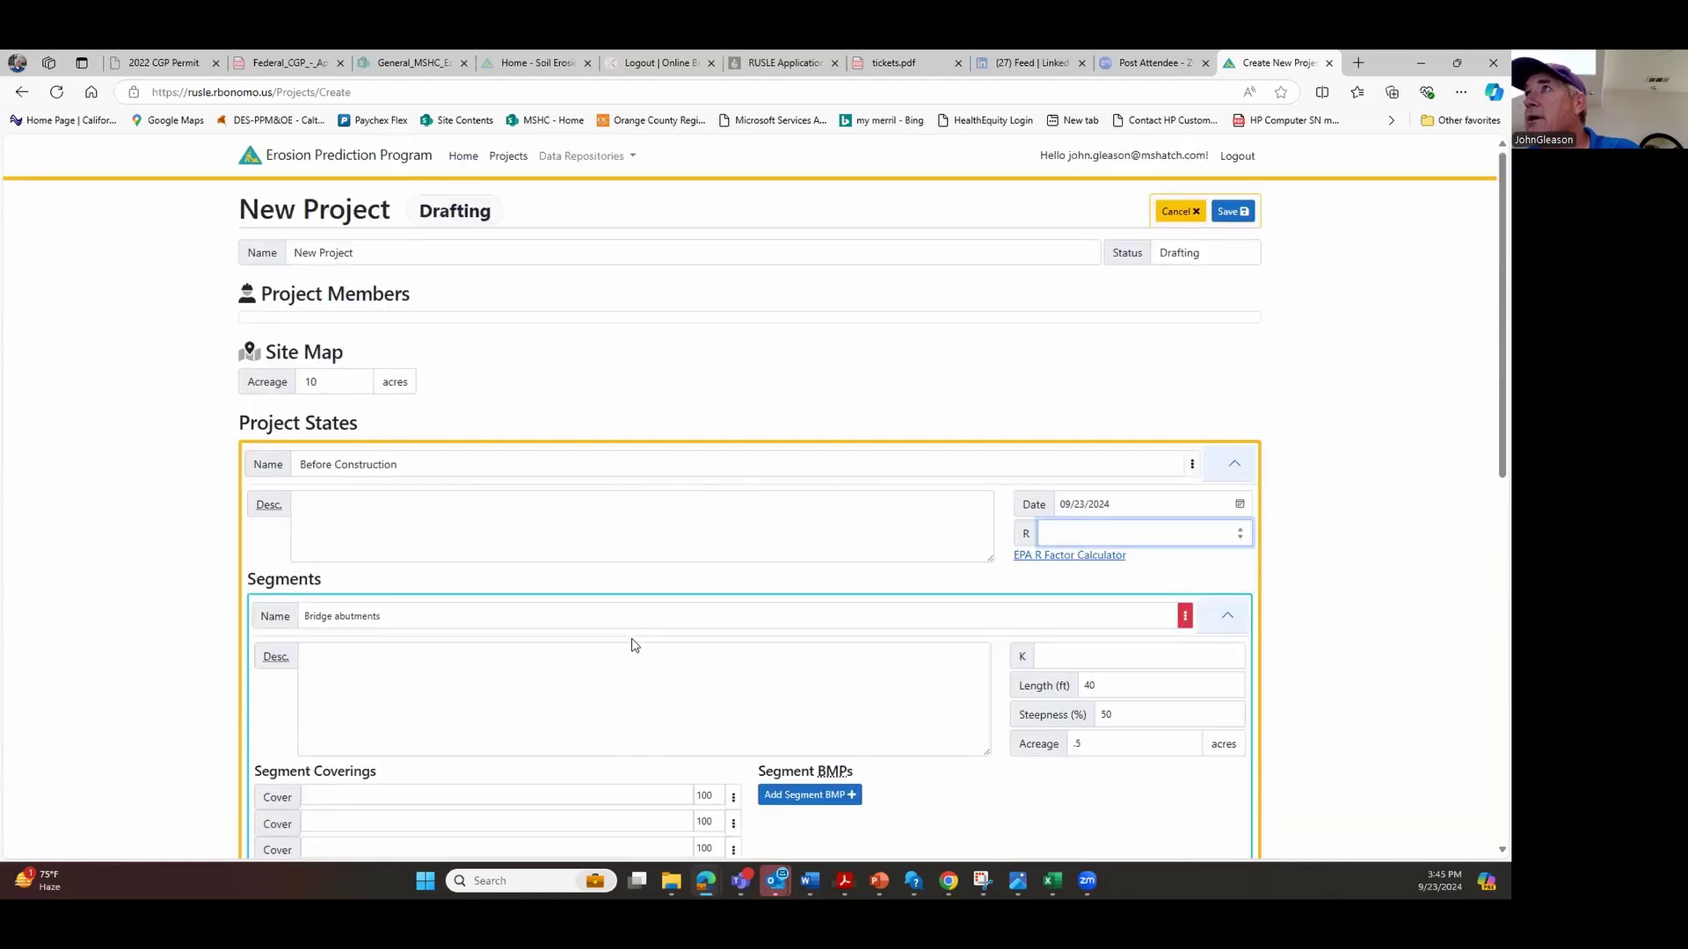
Leave the unsaved new project and open the Test 1 project from the list of existing projects
click(21, 92)
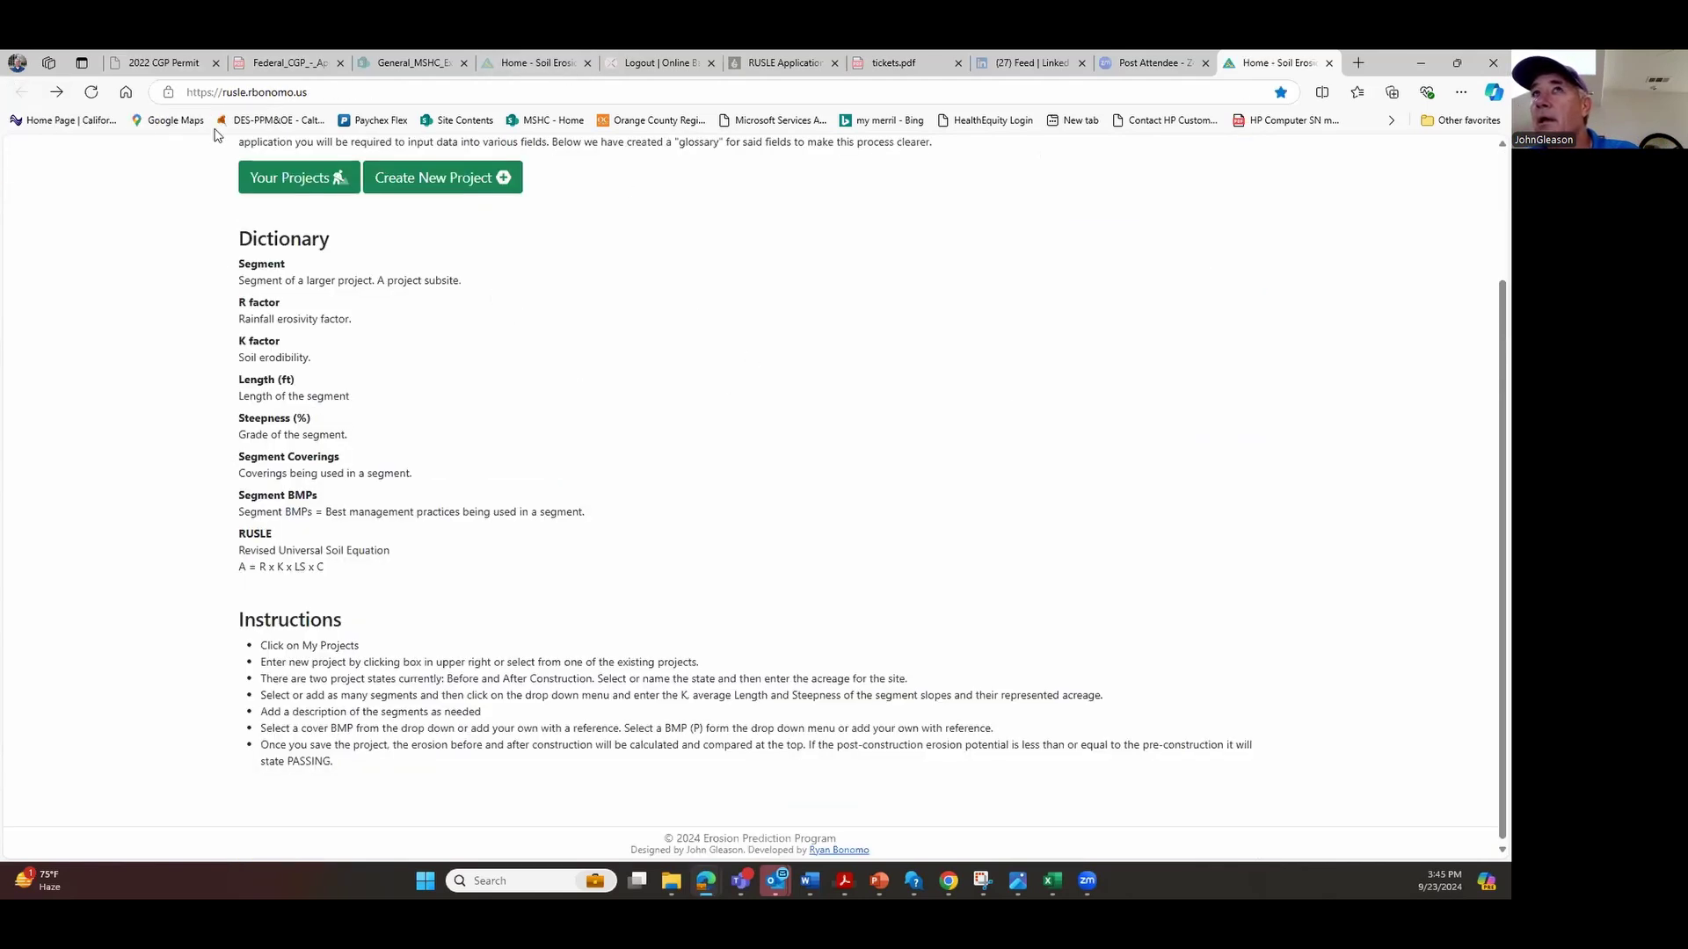
click(300, 184)
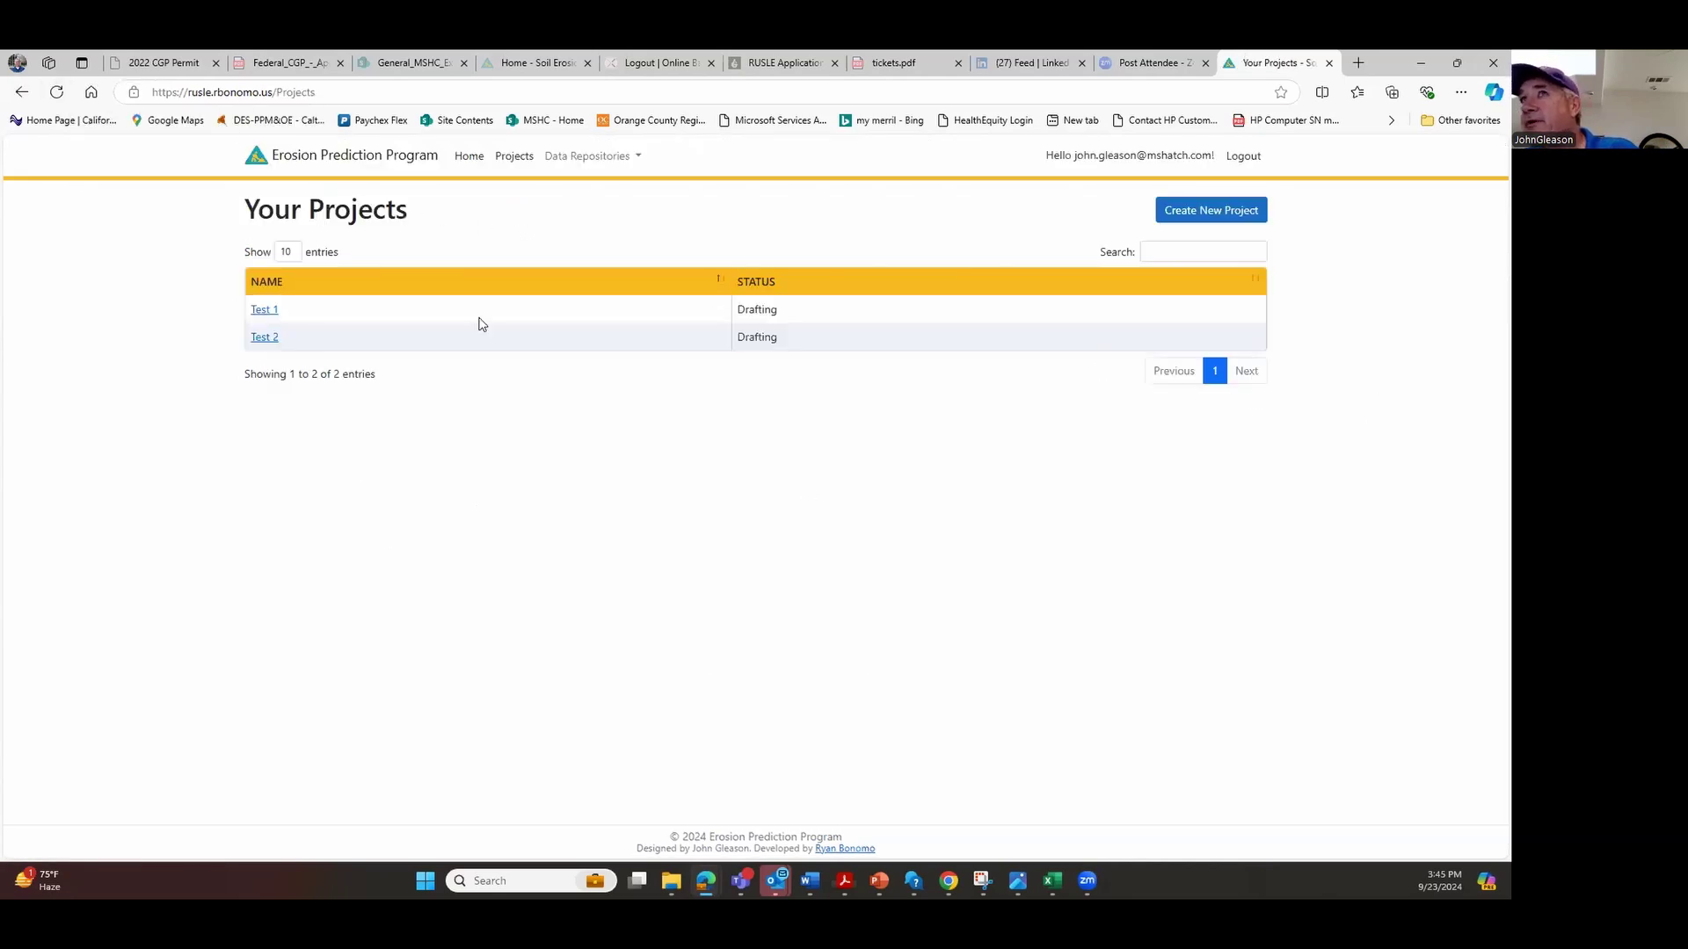
click(264, 311)
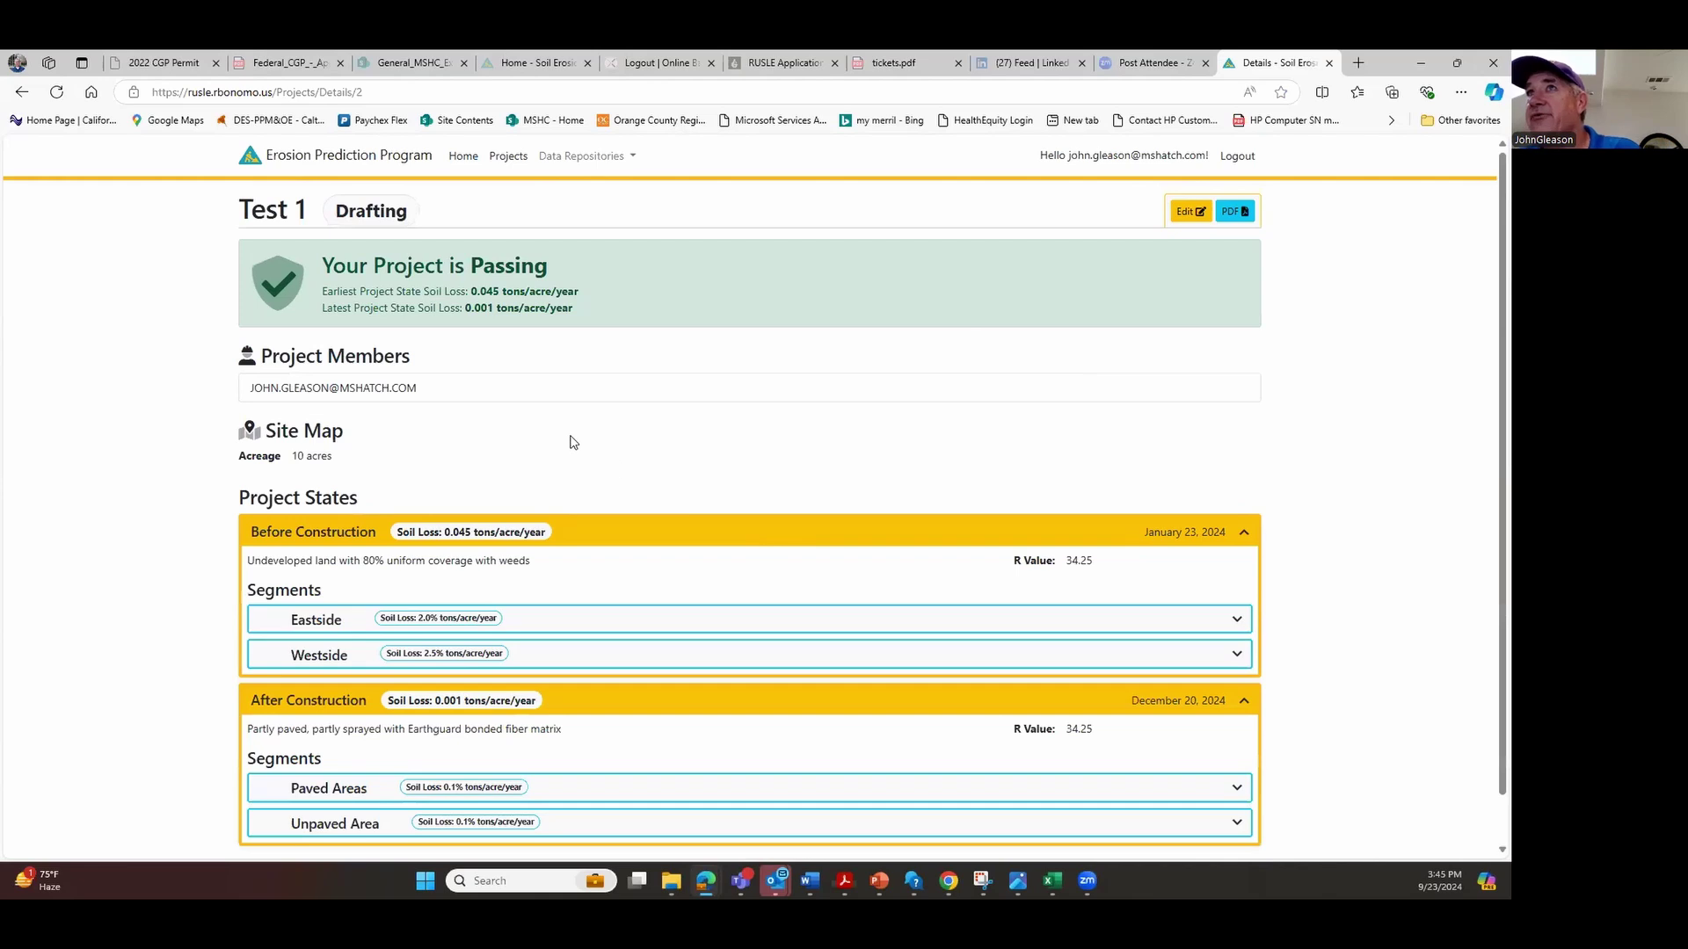
Export the Test 1 project report as a PDF, open the file and look through both pages
click(1239, 216)
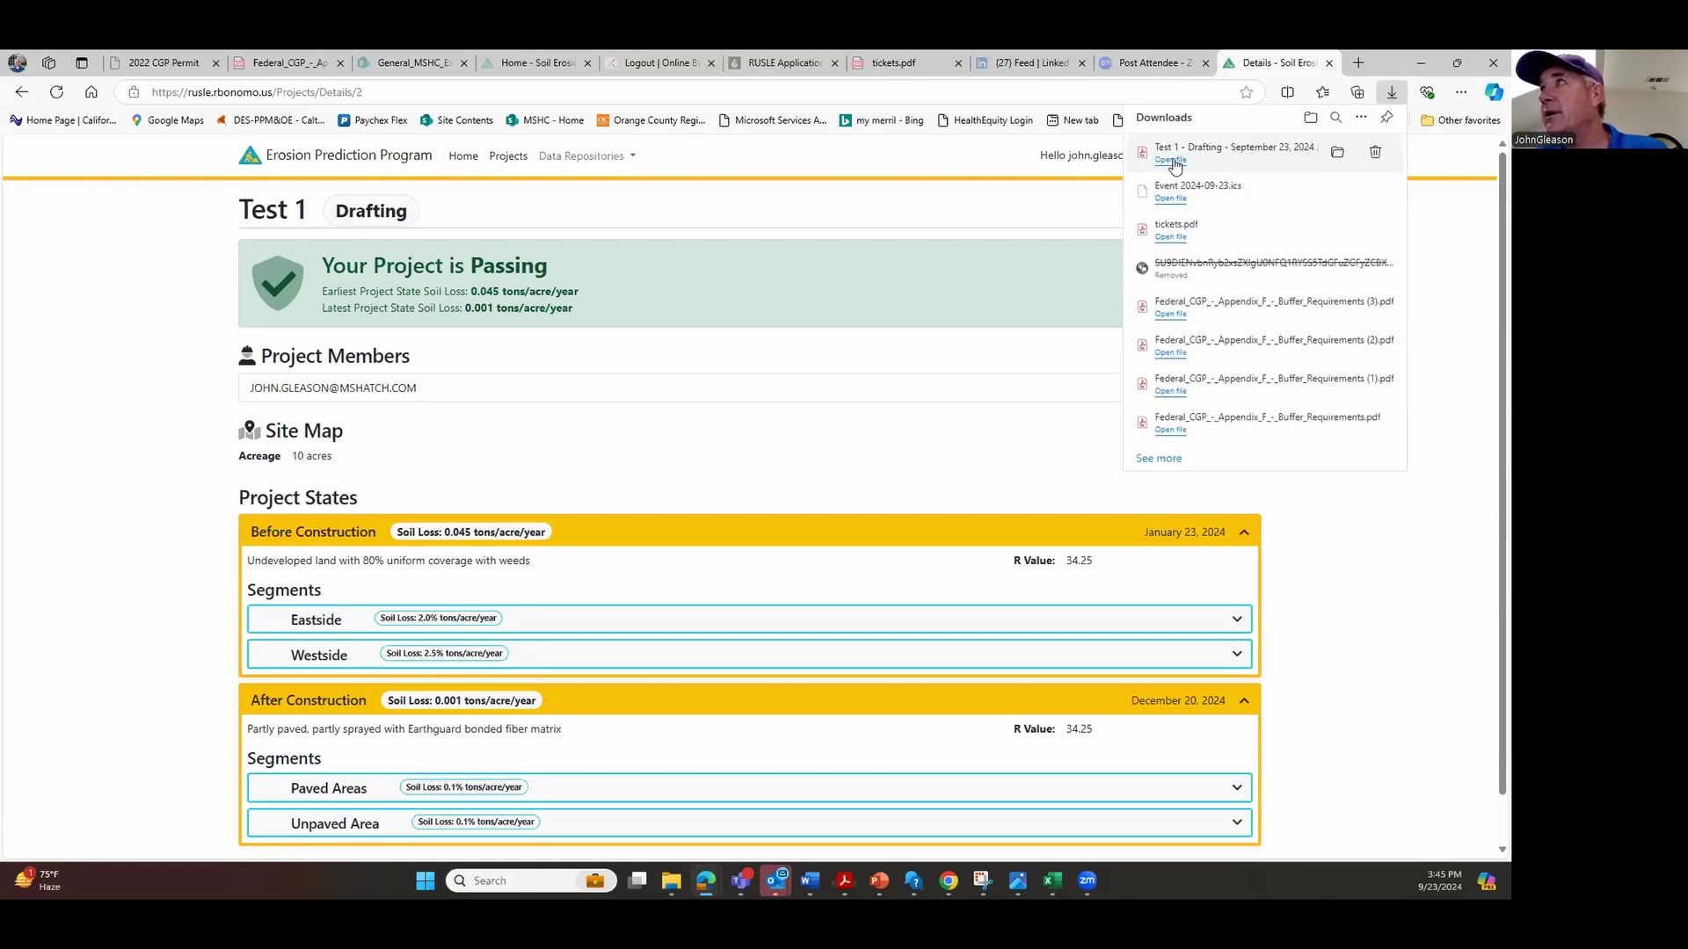
click(1170, 160)
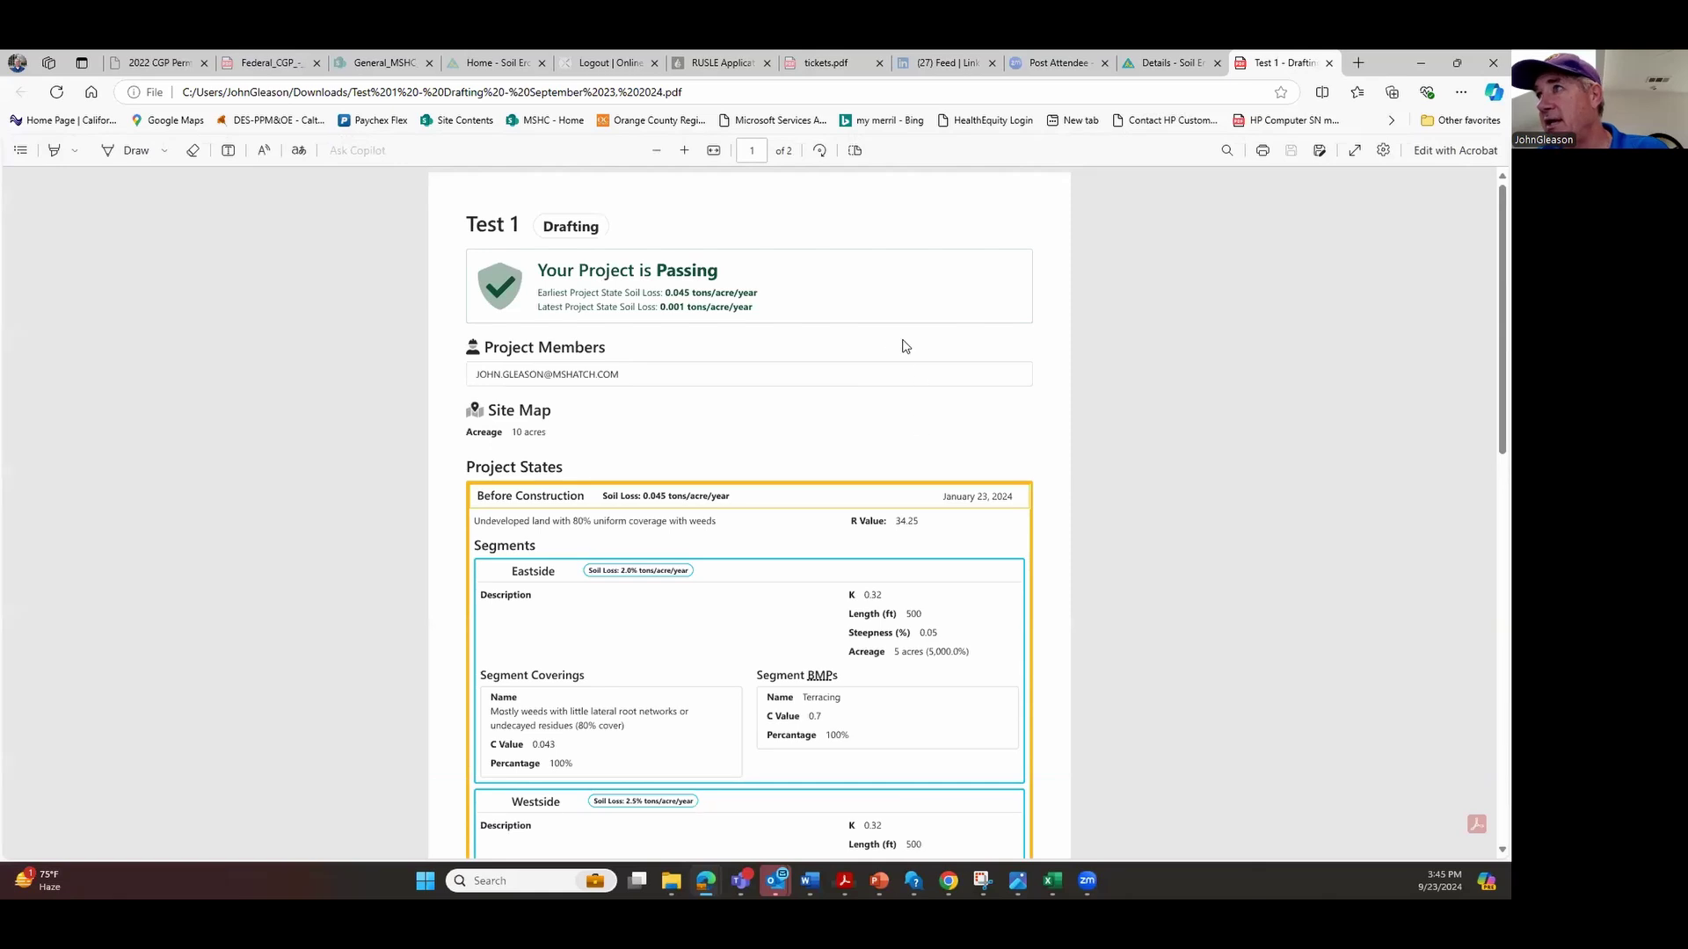
scroll(906, 346, down, 15)
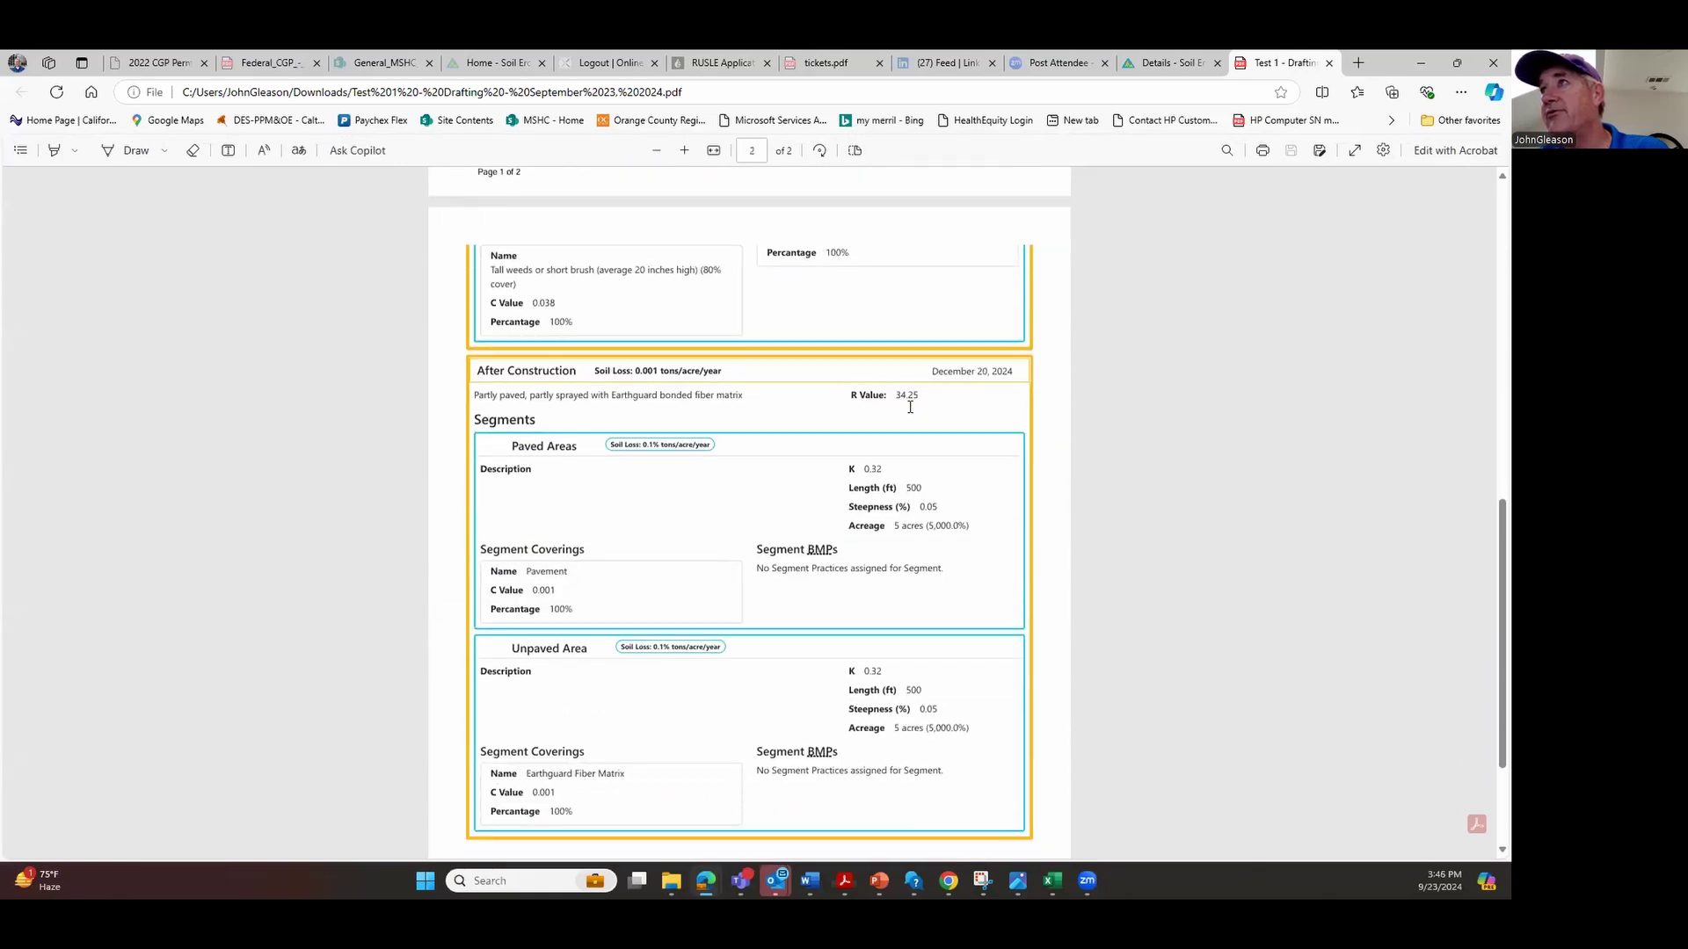
scroll(910, 407, down, 2)
scroll(934, 604, up, 15)
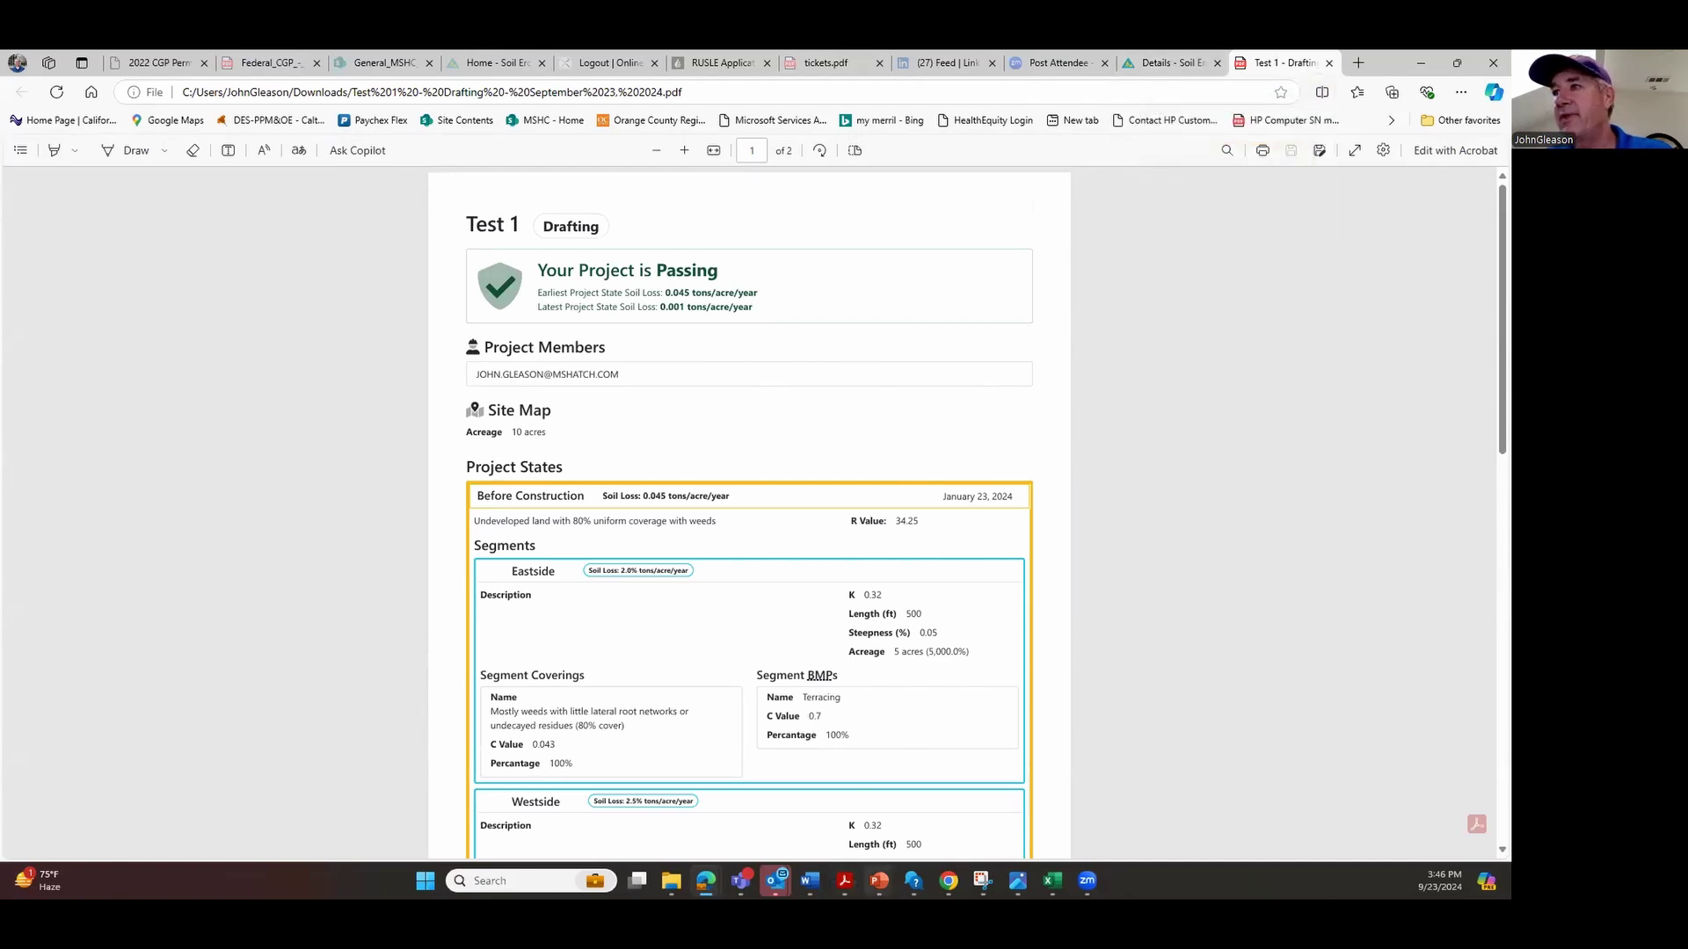
Switch to the PowerPoint slide show and follow the Soil Erosion Modeler link on the Website slide
mouse_move(879, 882)
click(1011, 814)
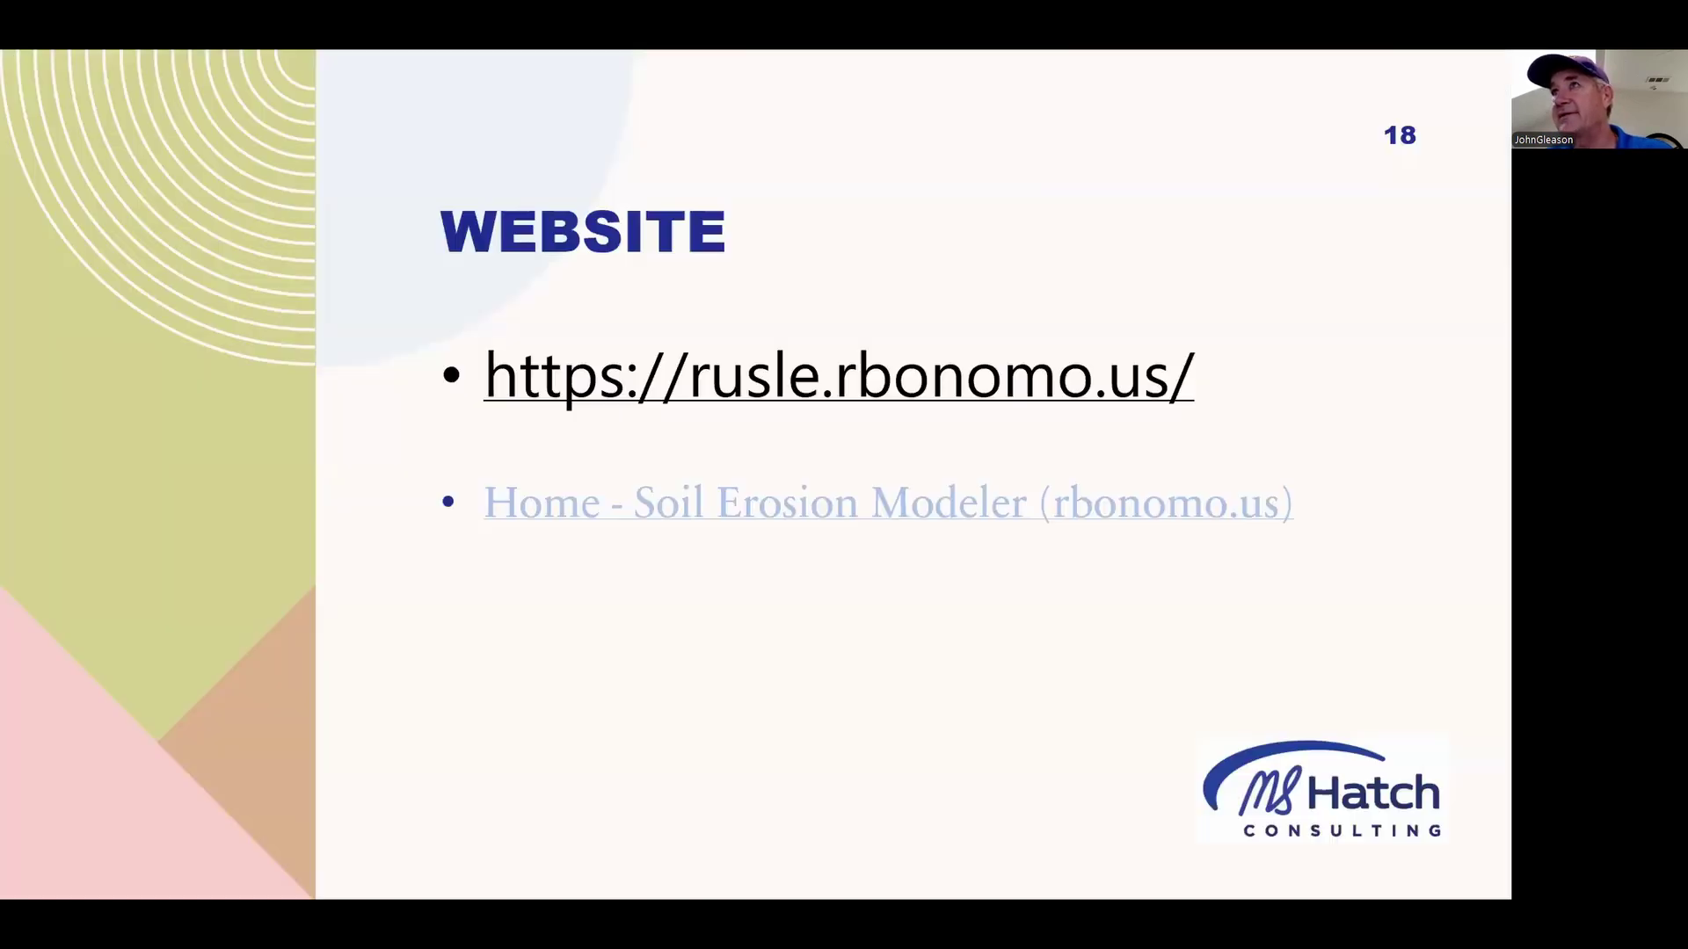
click(861, 496)
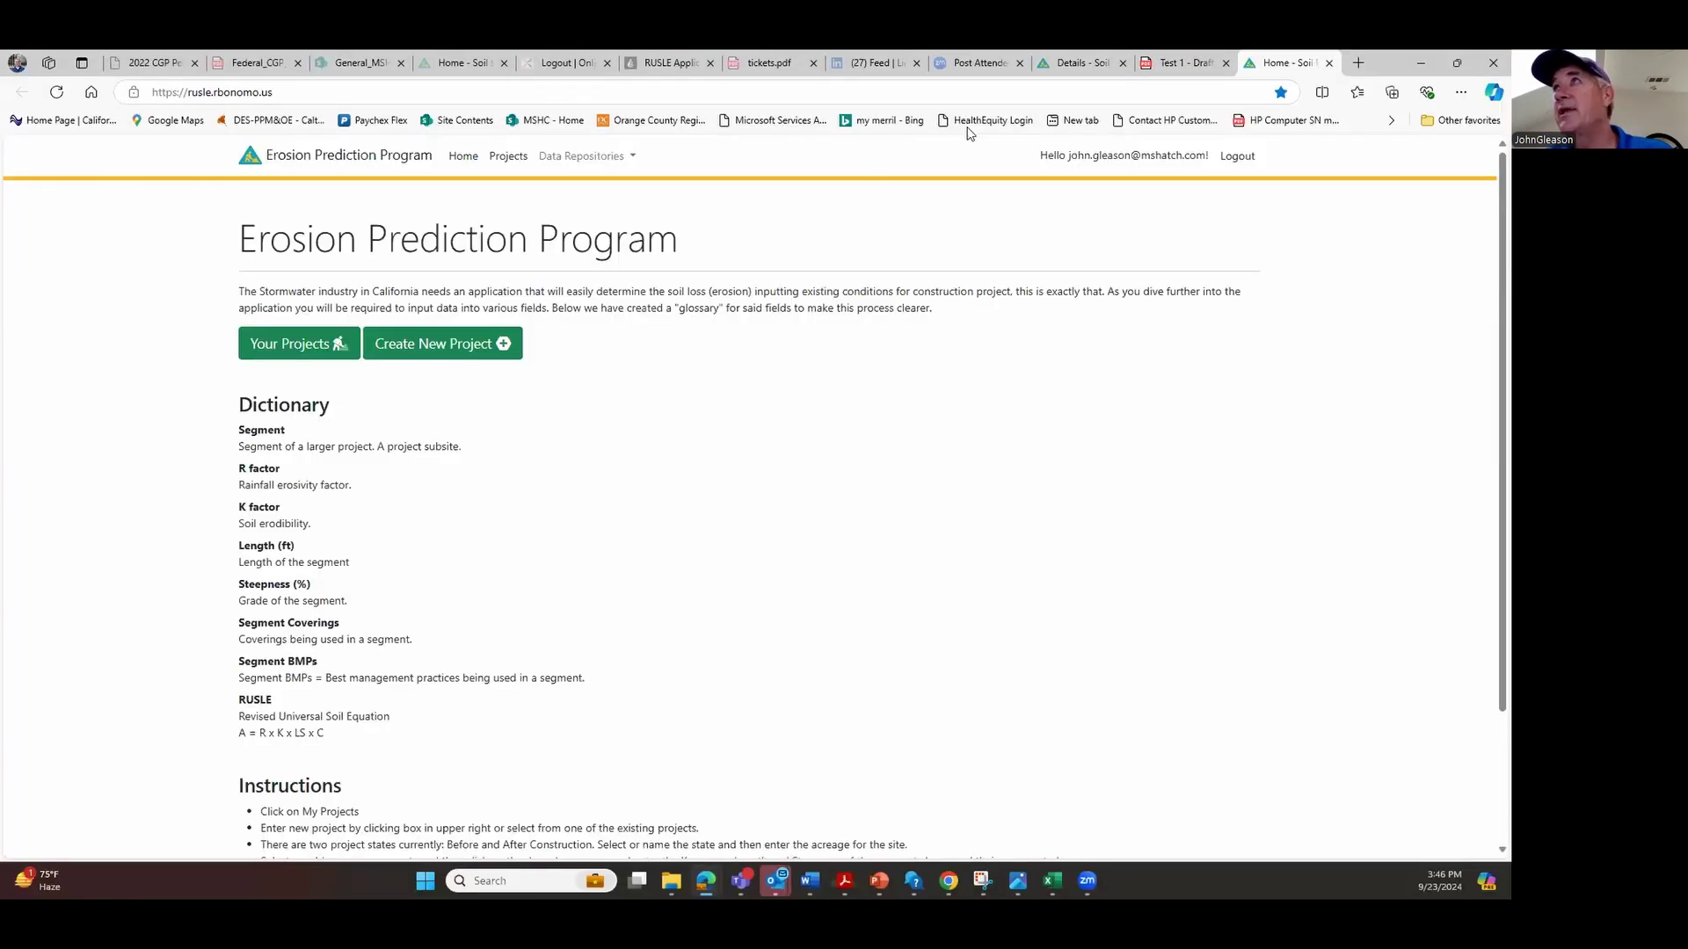
Return to the PowerPoint slide show and advance to the "Other NOT Requirements" slide
mouse_move(879, 882)
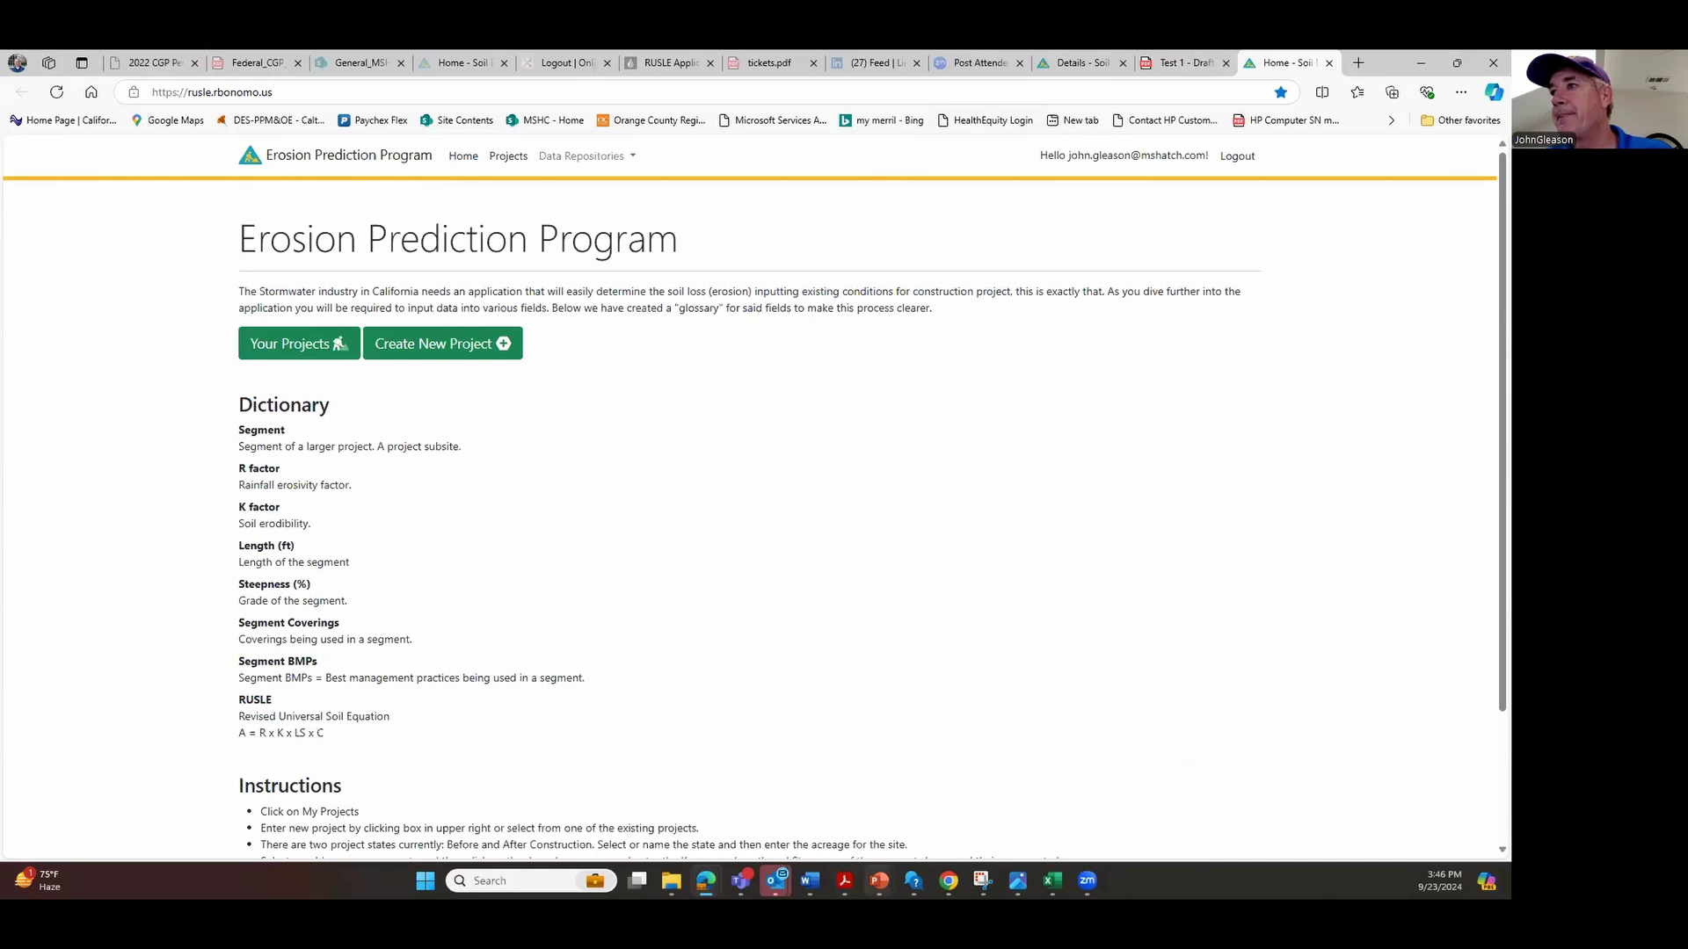
click(973, 811)
click(984, 674)
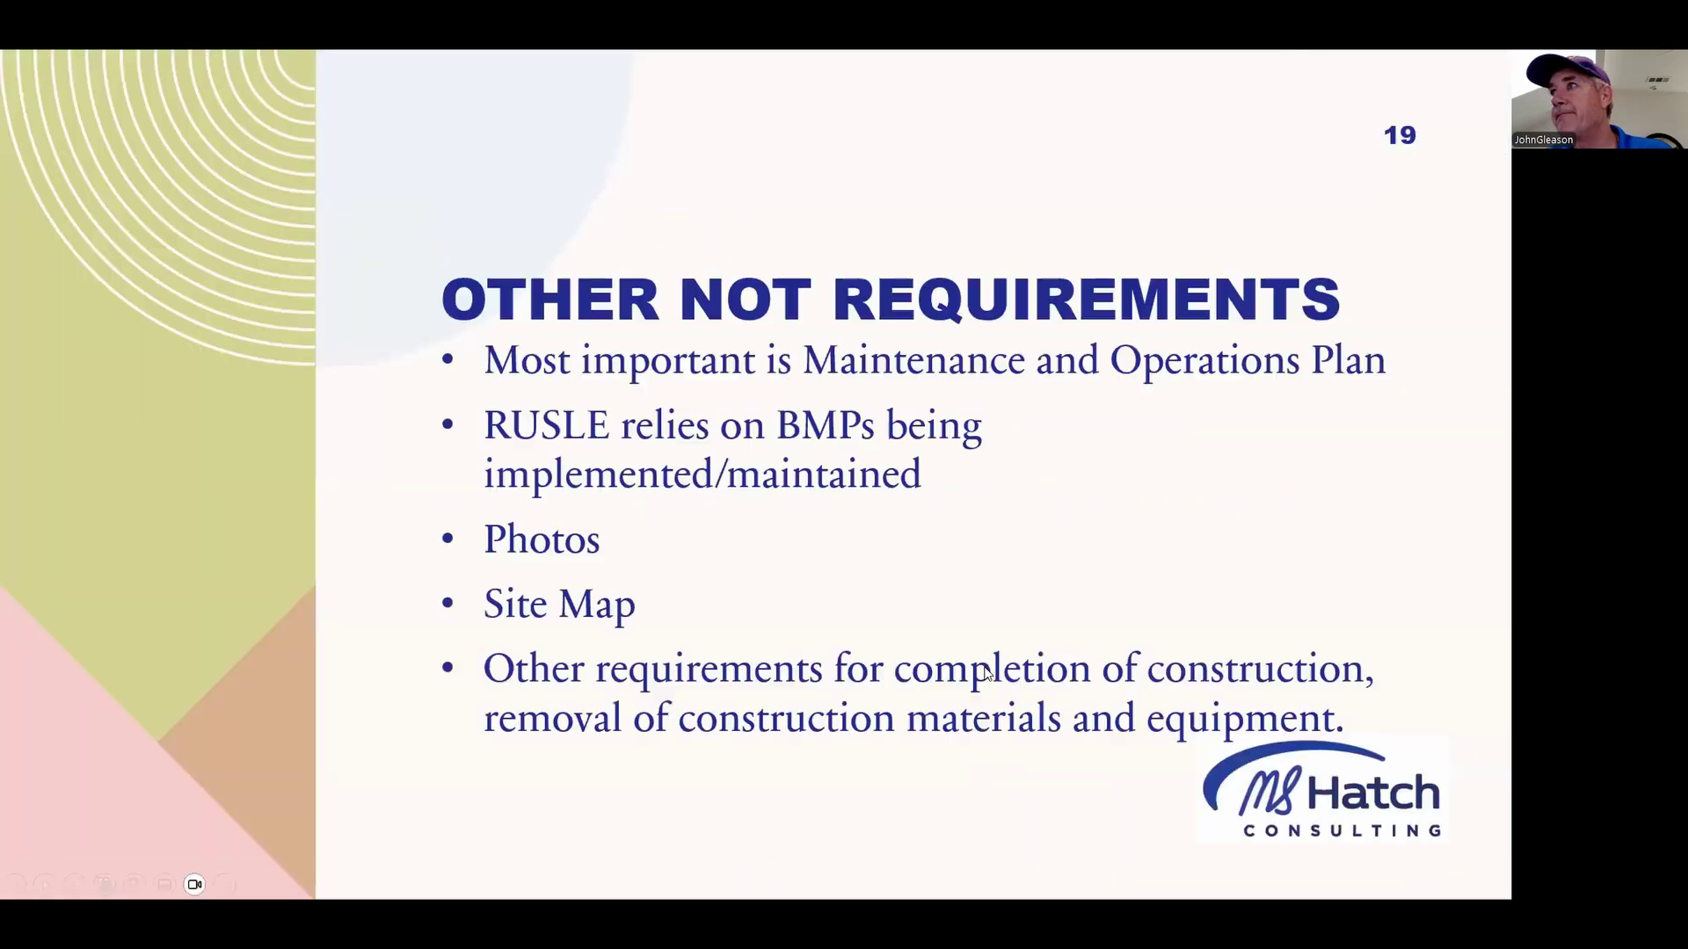
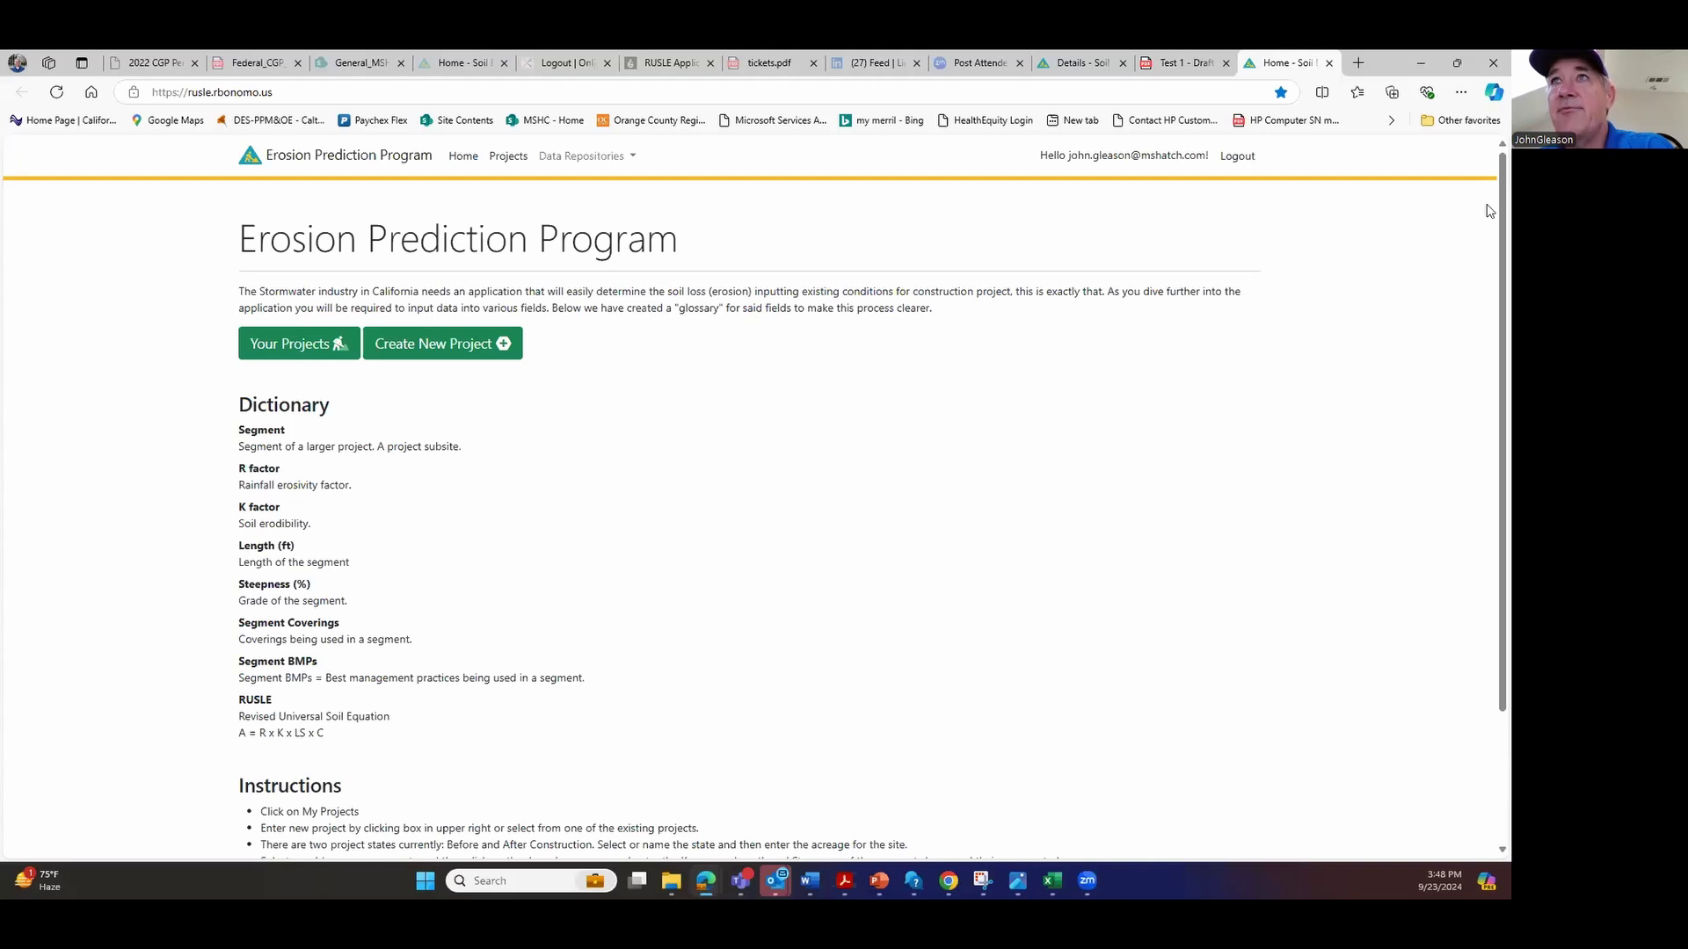
Open the Test 2 project and examine the Before Construction segment "Segment 1 paved" and the overall soil loss result
click(334, 347)
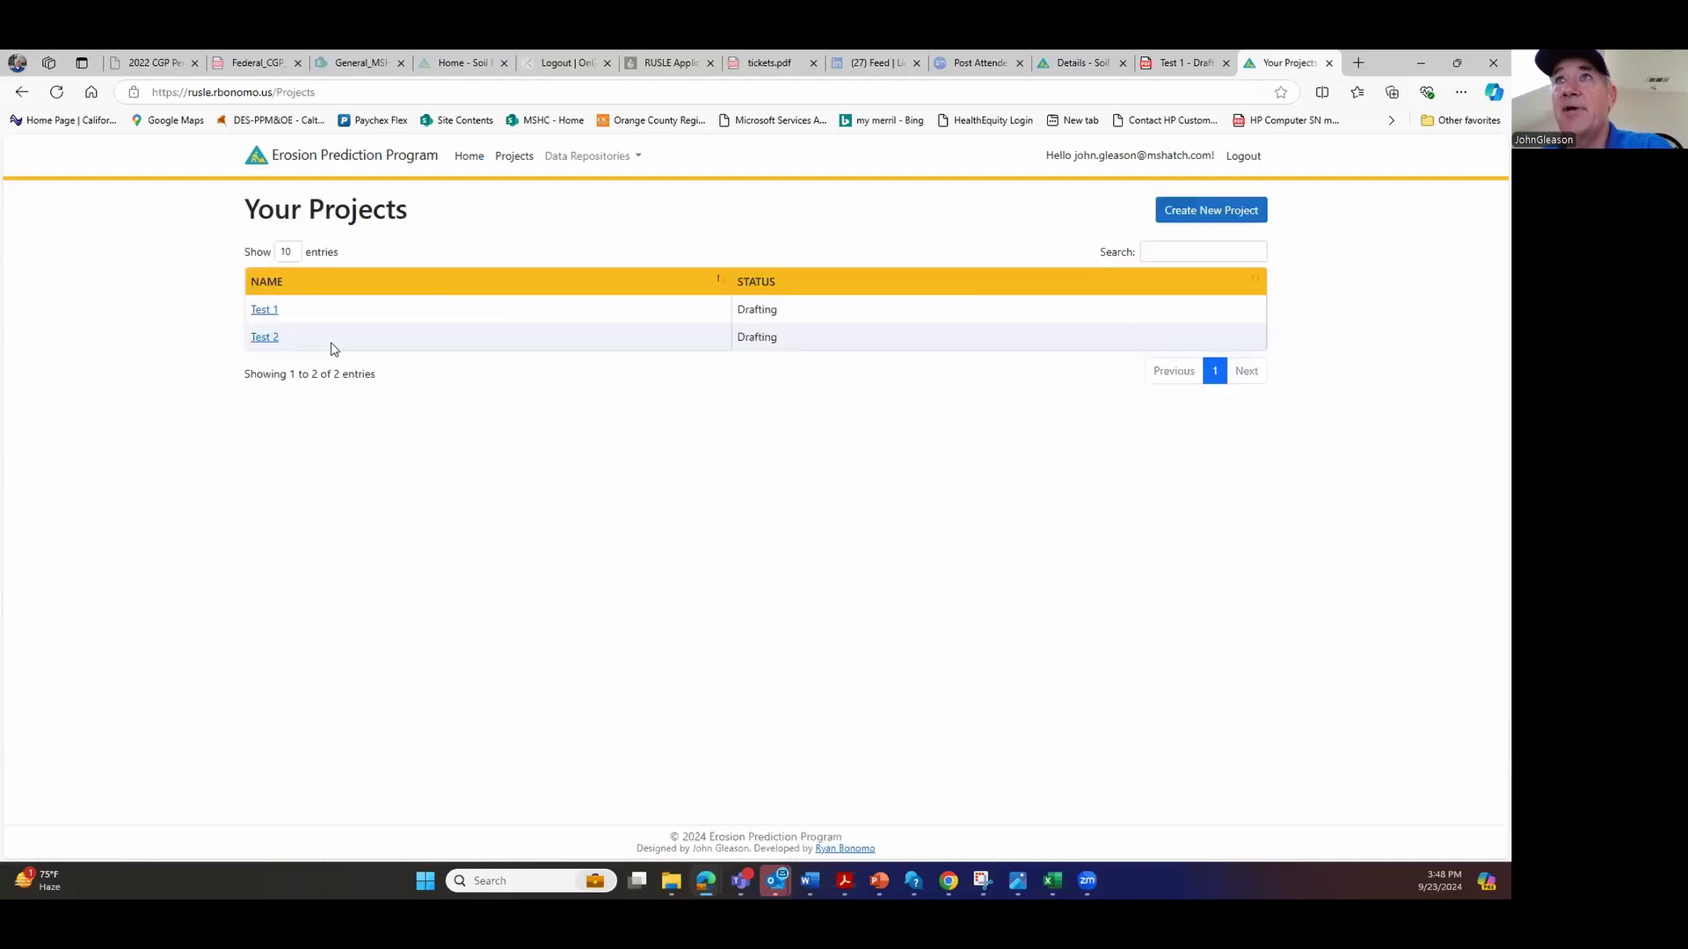
click(265, 338)
scroll(708, 513, down, 2)
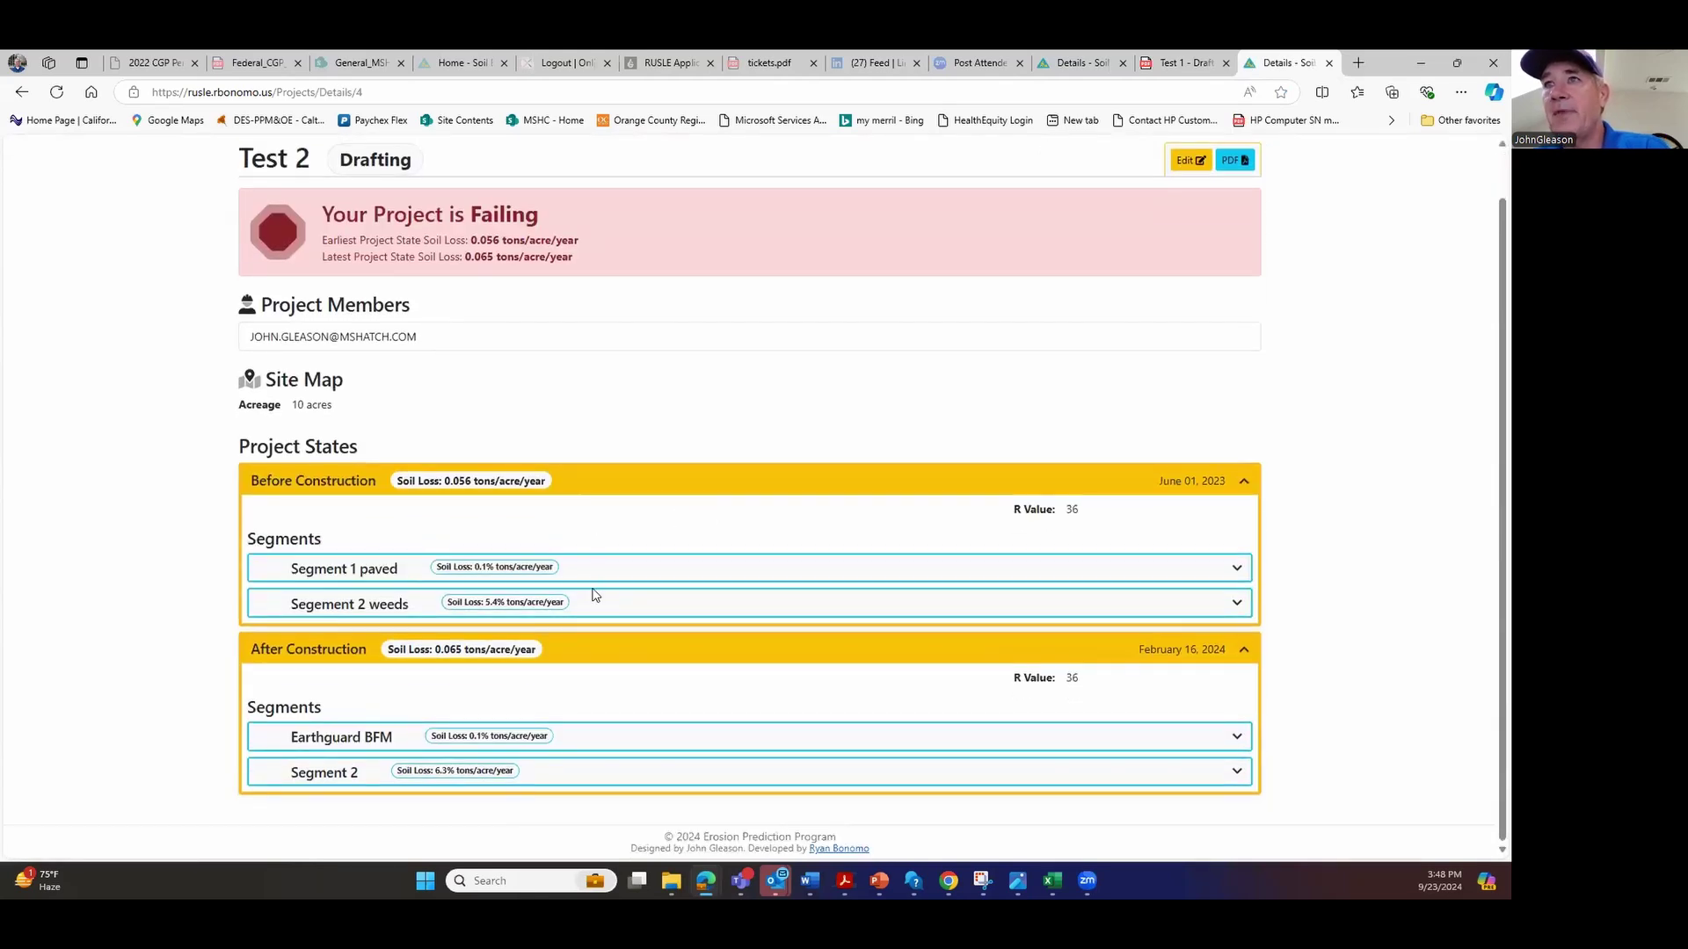
click(538, 573)
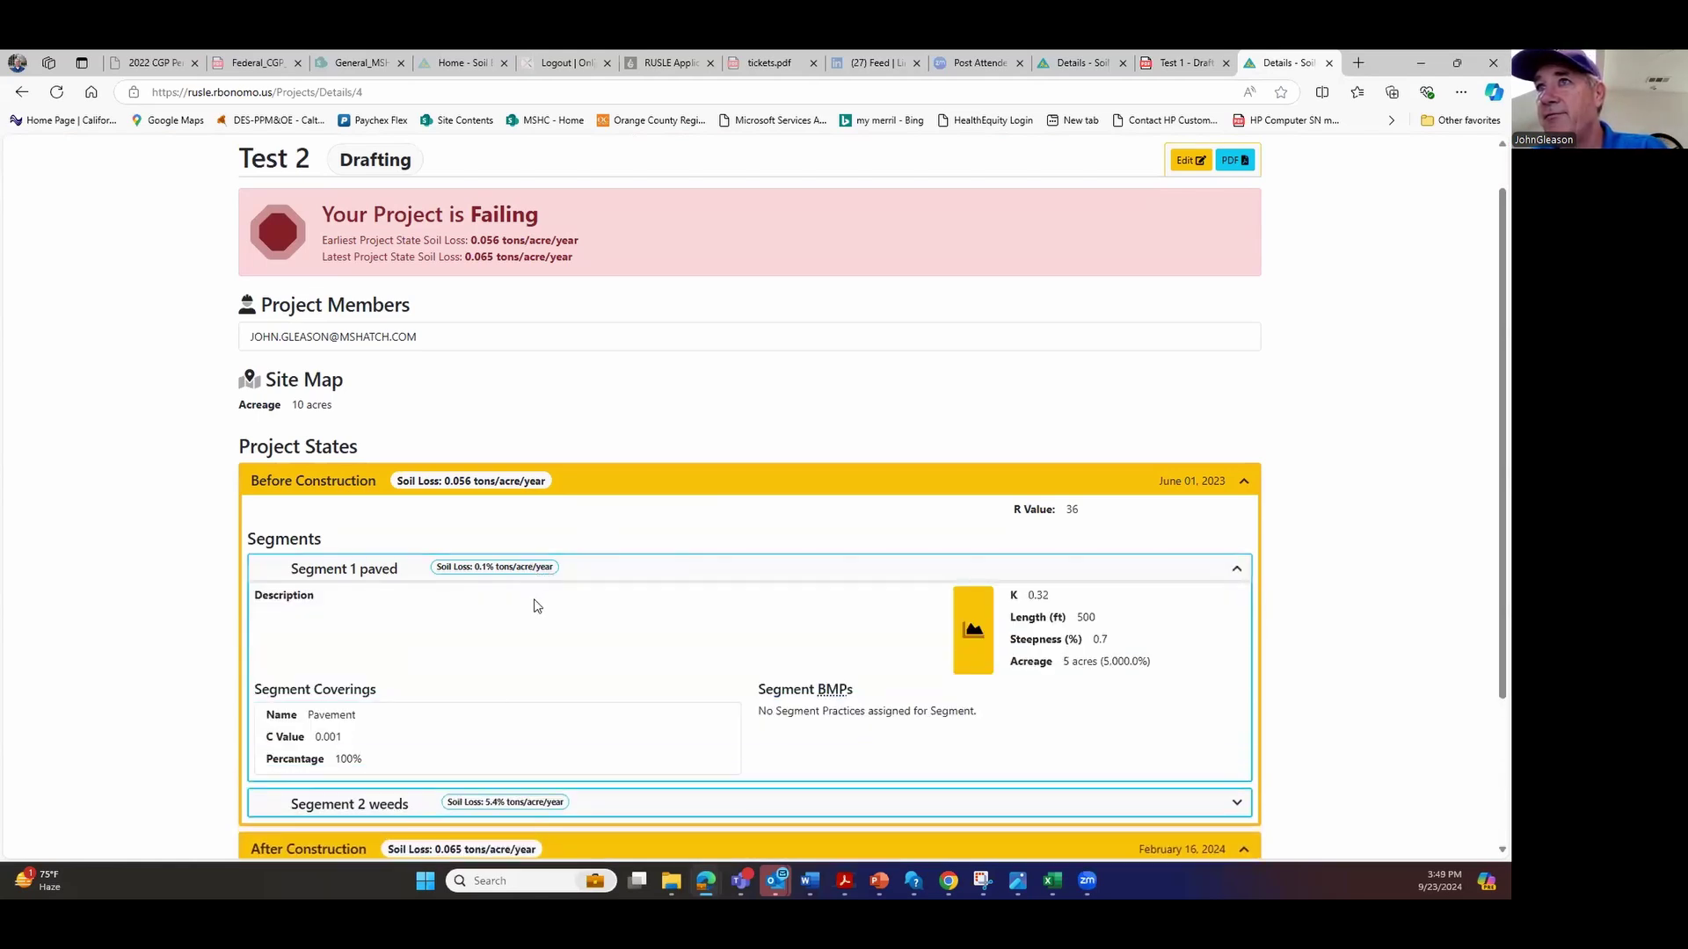
scroll(498, 649, down, 2)
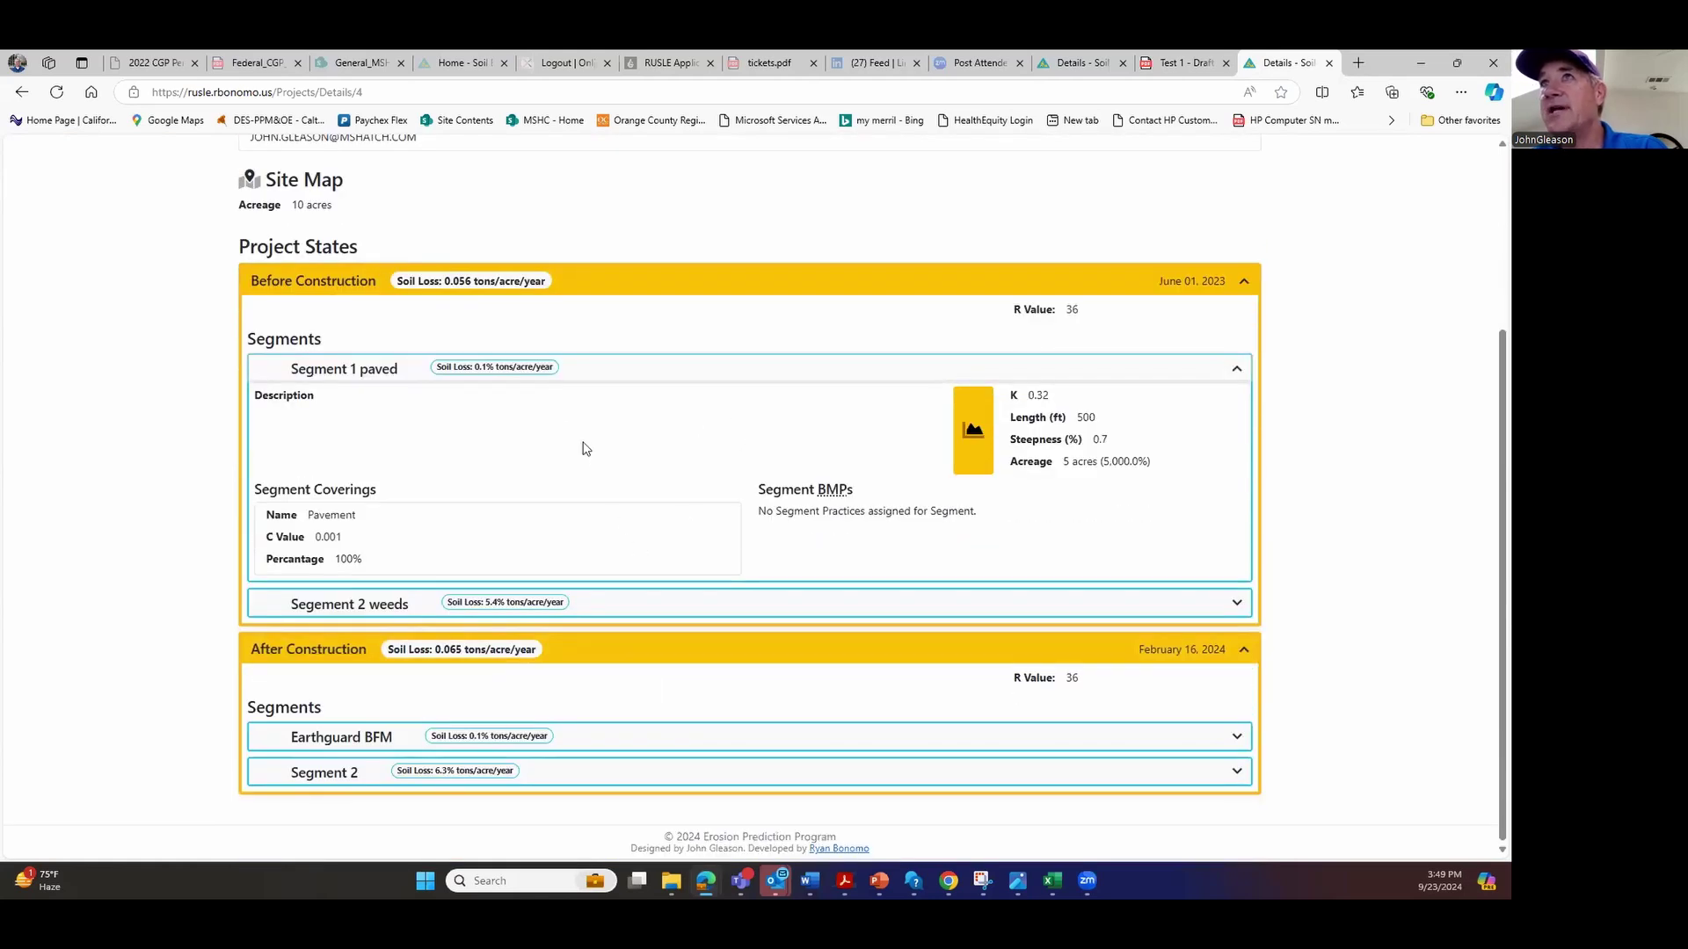
scroll(589, 425, up, 3)
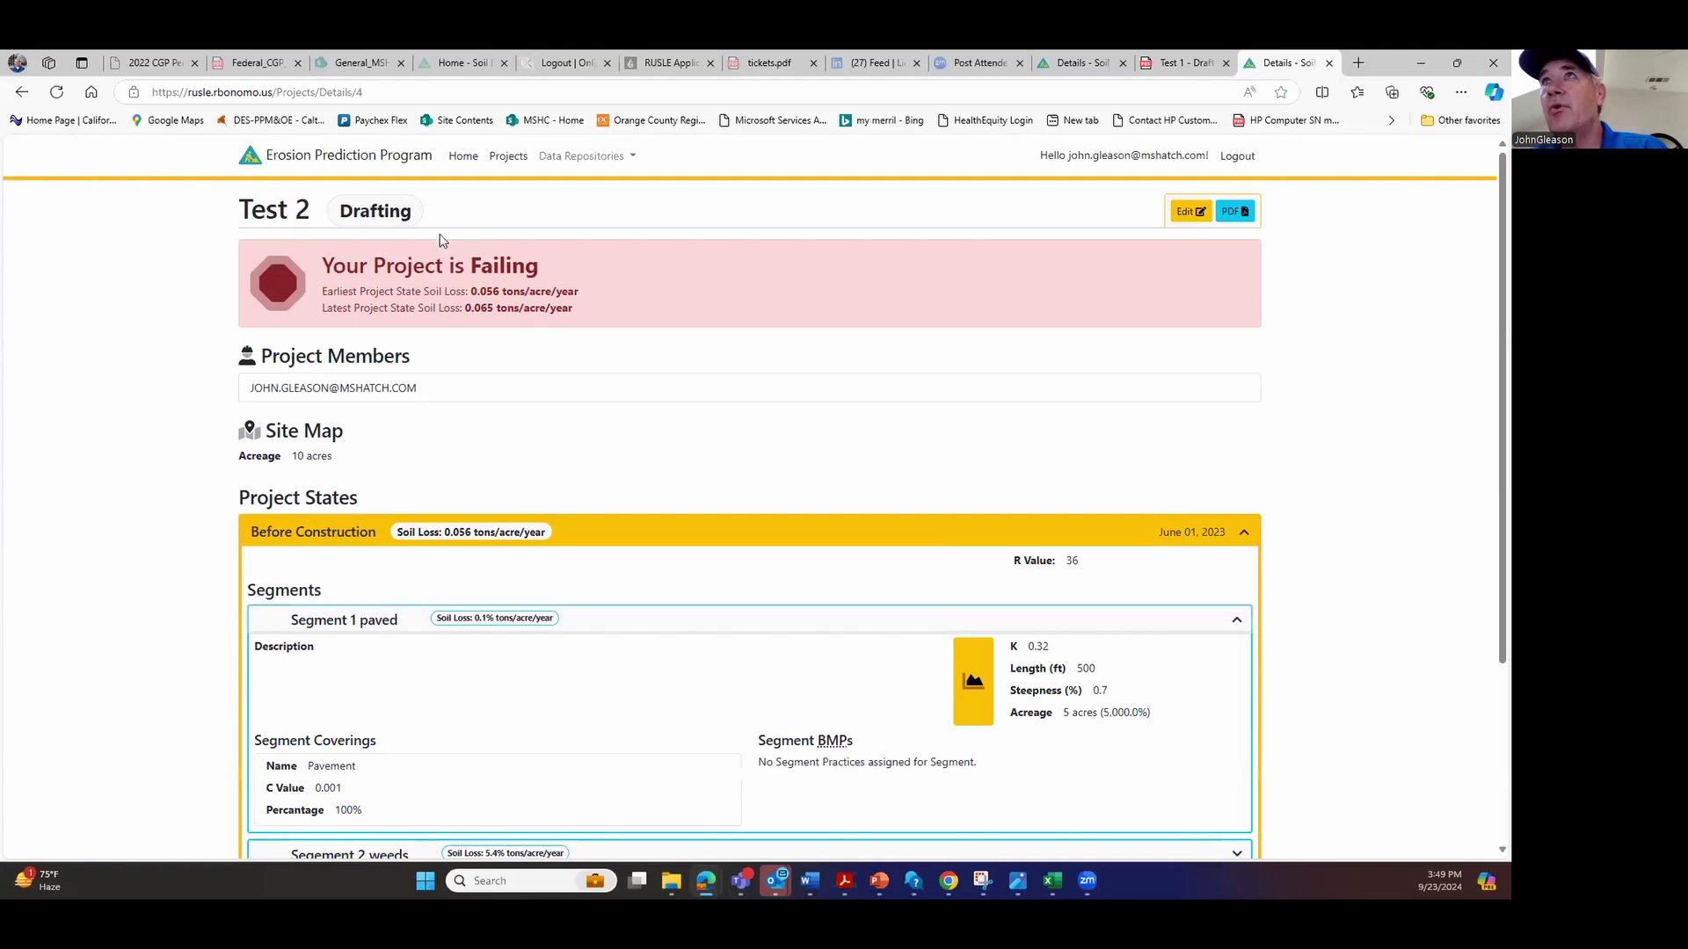
Return to the Erosion Prediction Program home page, start another new project and open its name for editing
click(21, 91)
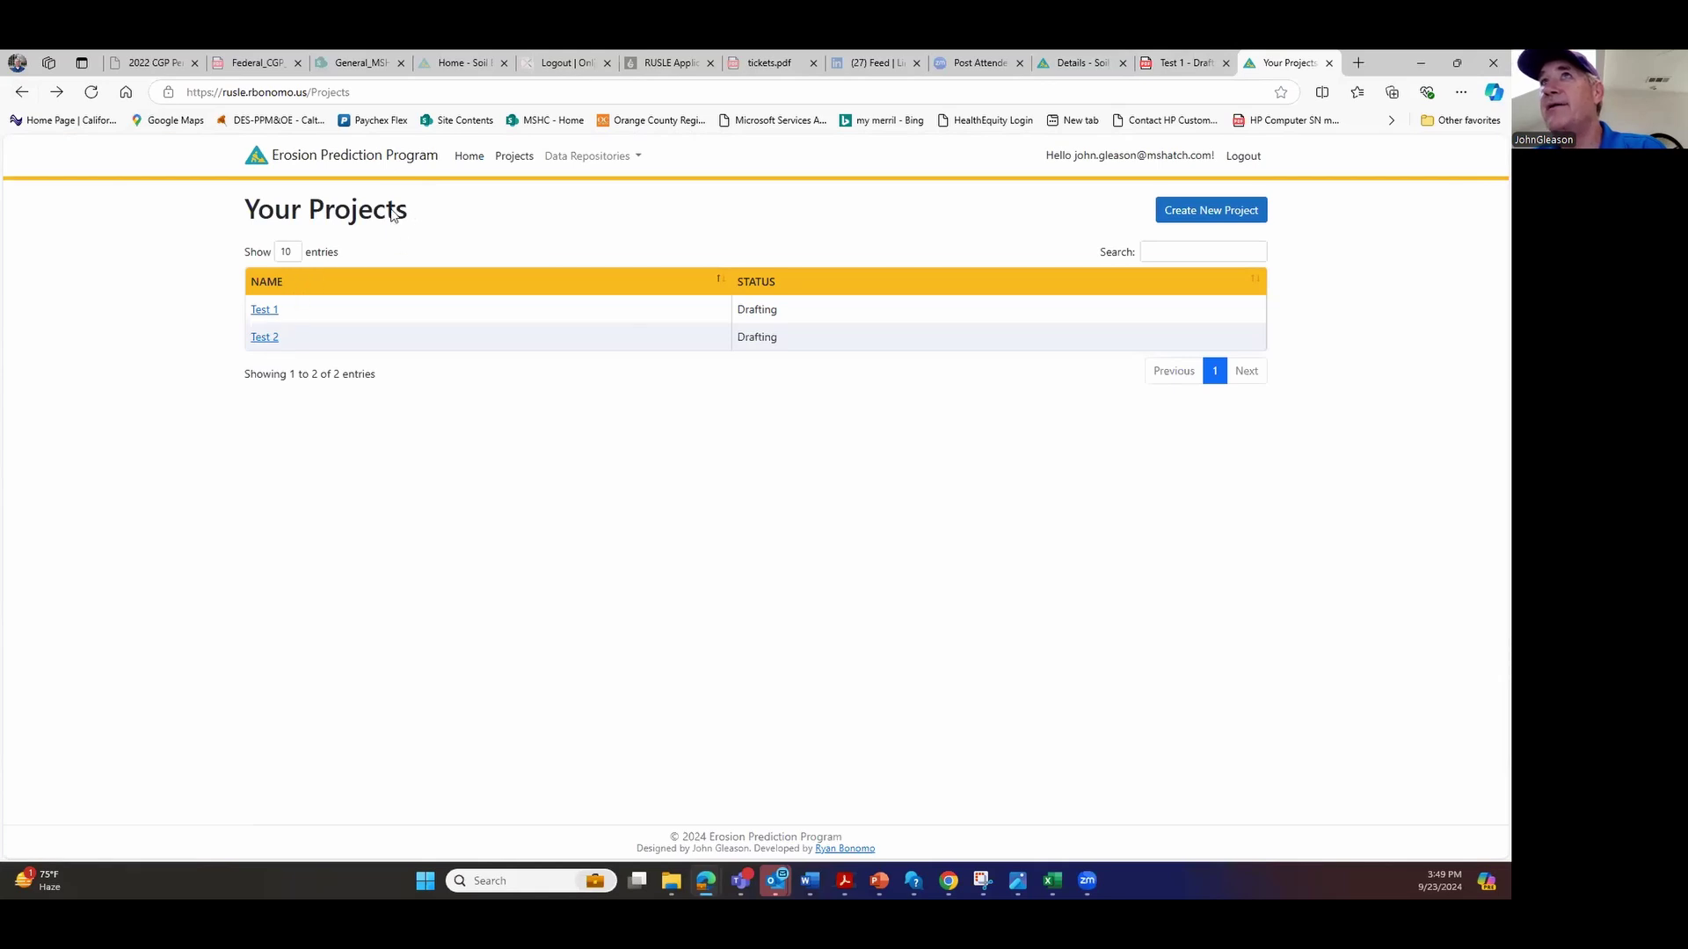
click(24, 94)
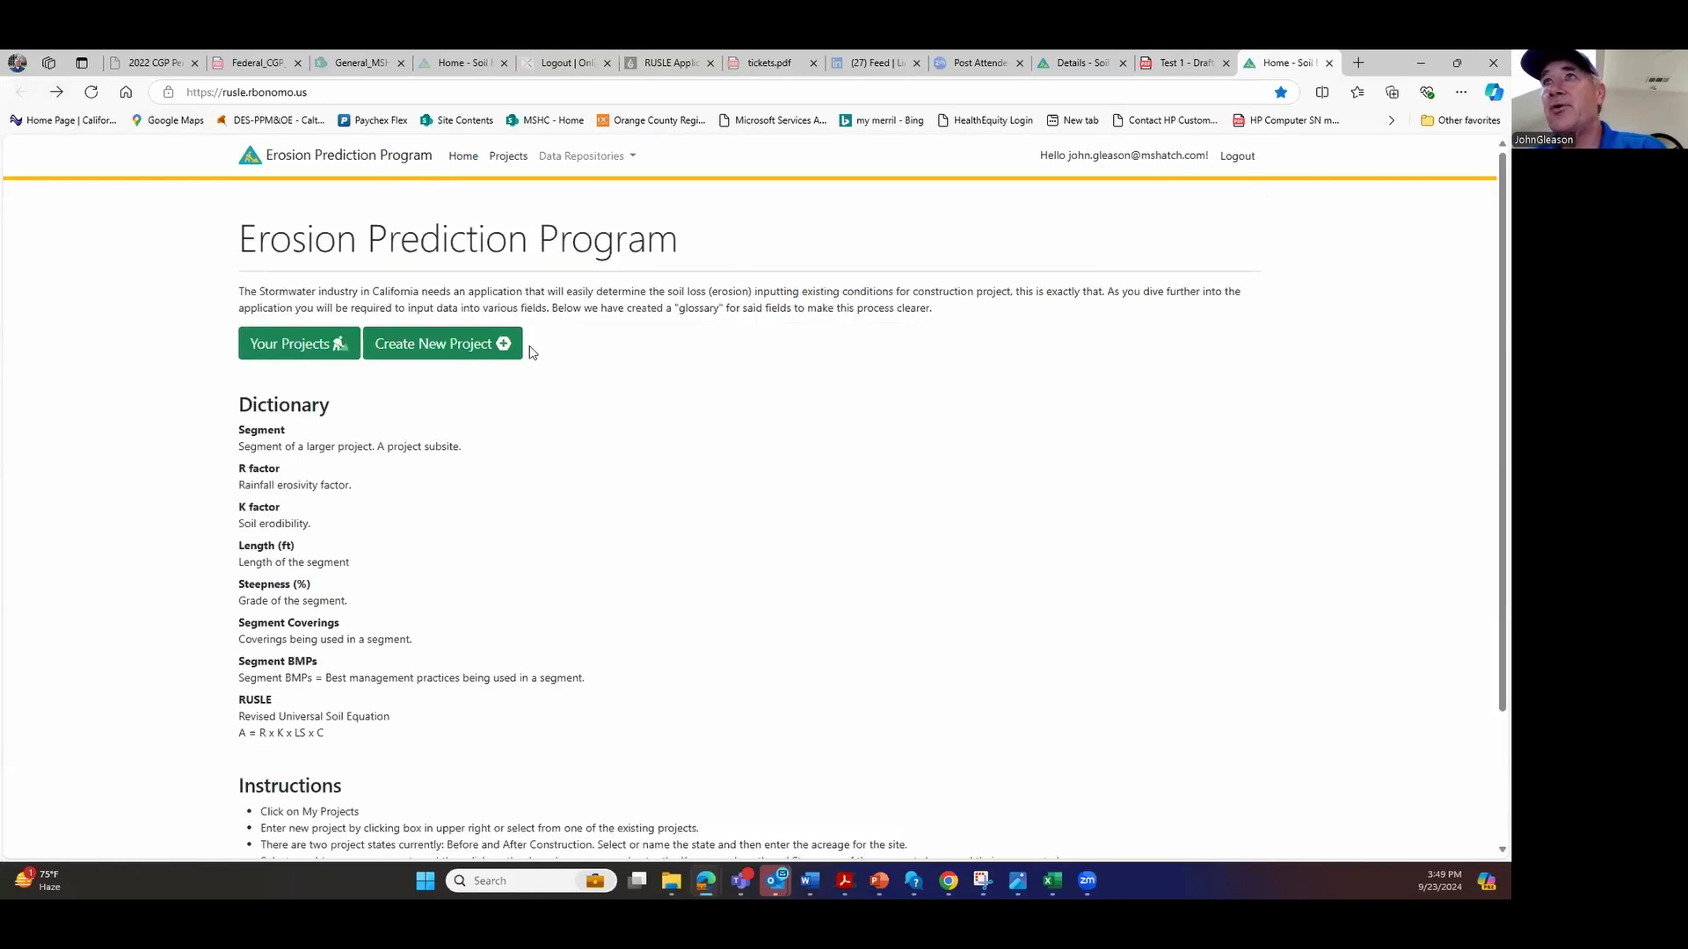
click(502, 349)
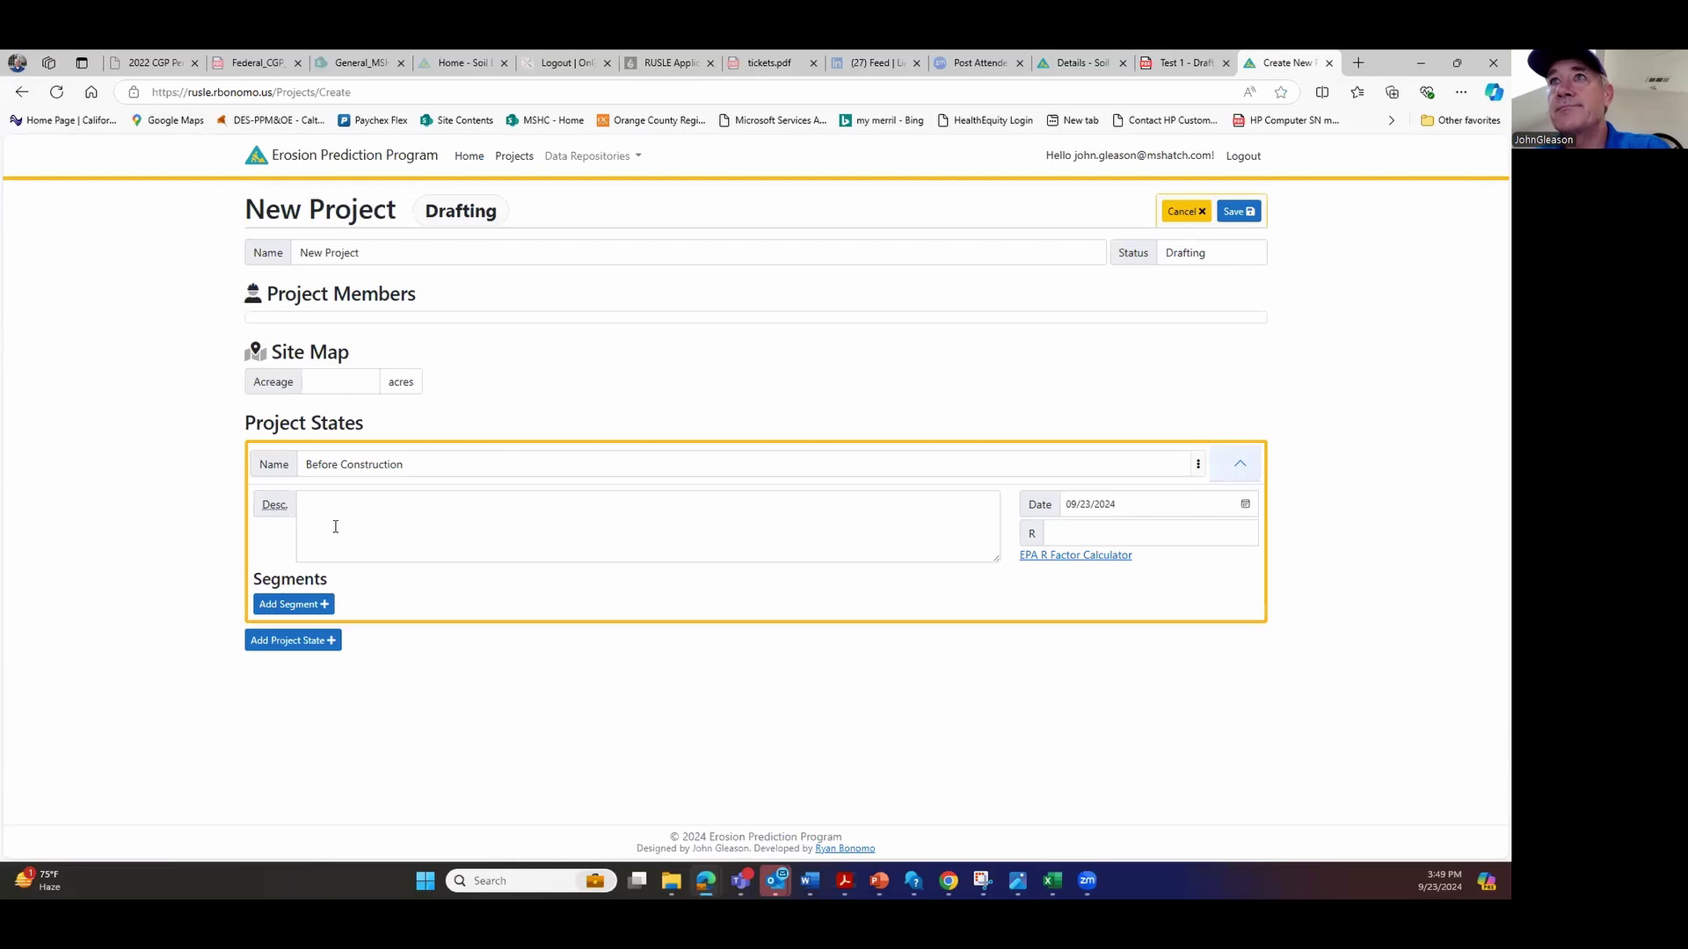
click(344, 249)
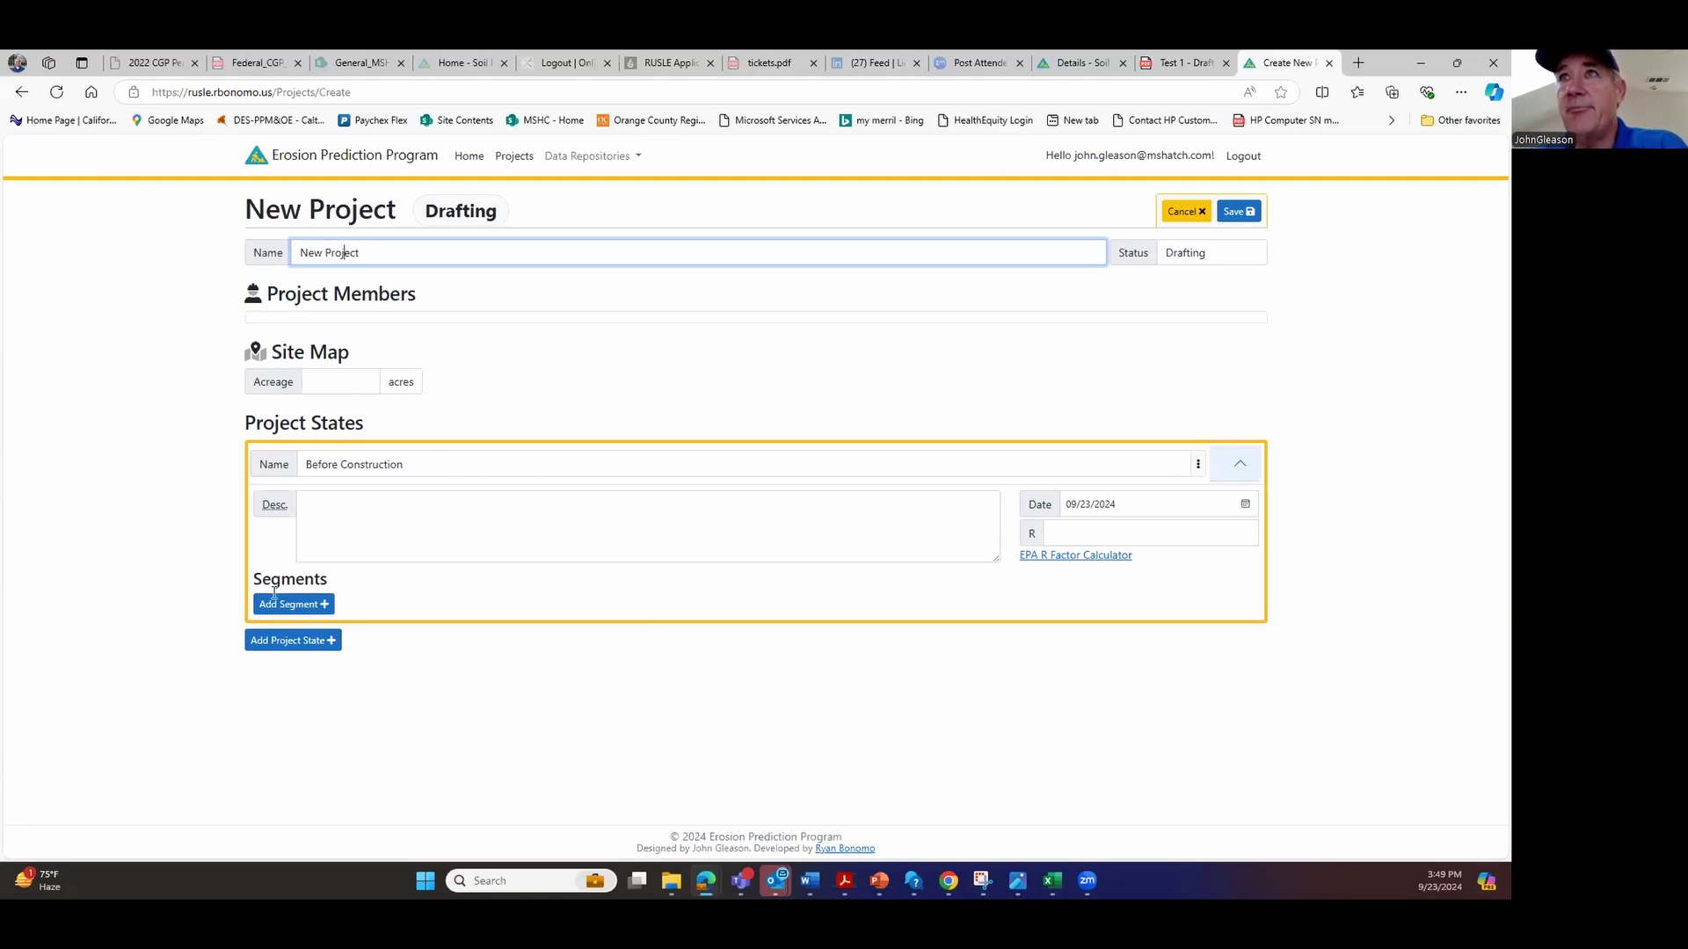
Add a segment to the Before Construction state with one covering and one BMP, and view the available practice options
click(323, 606)
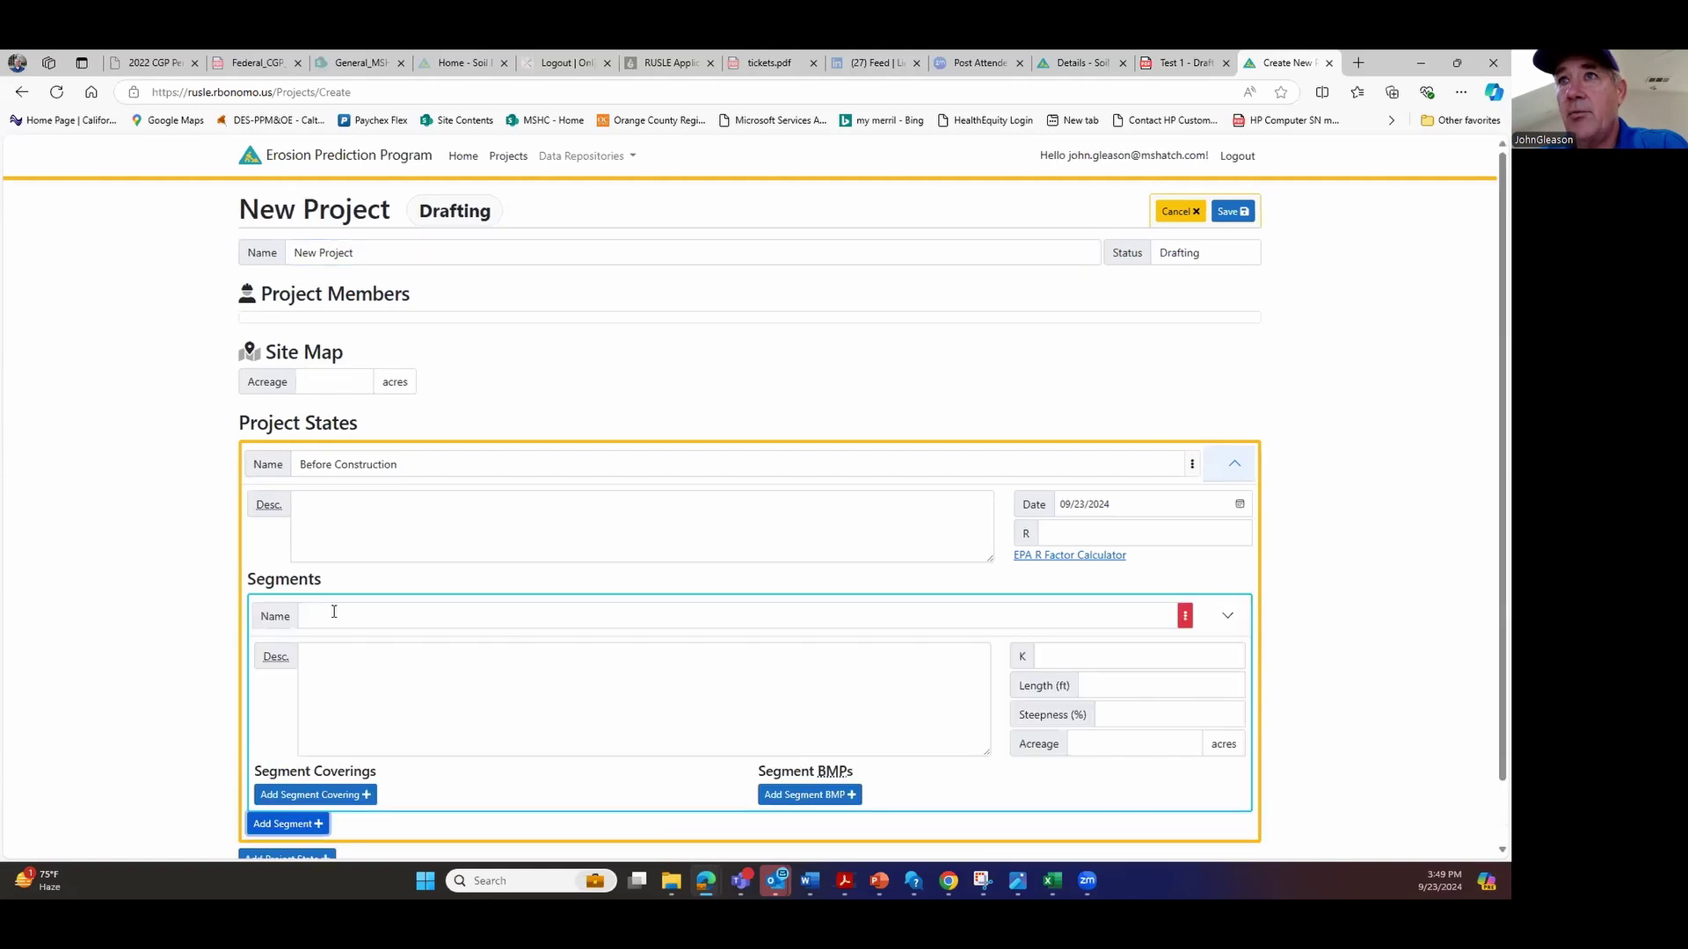
click(363, 795)
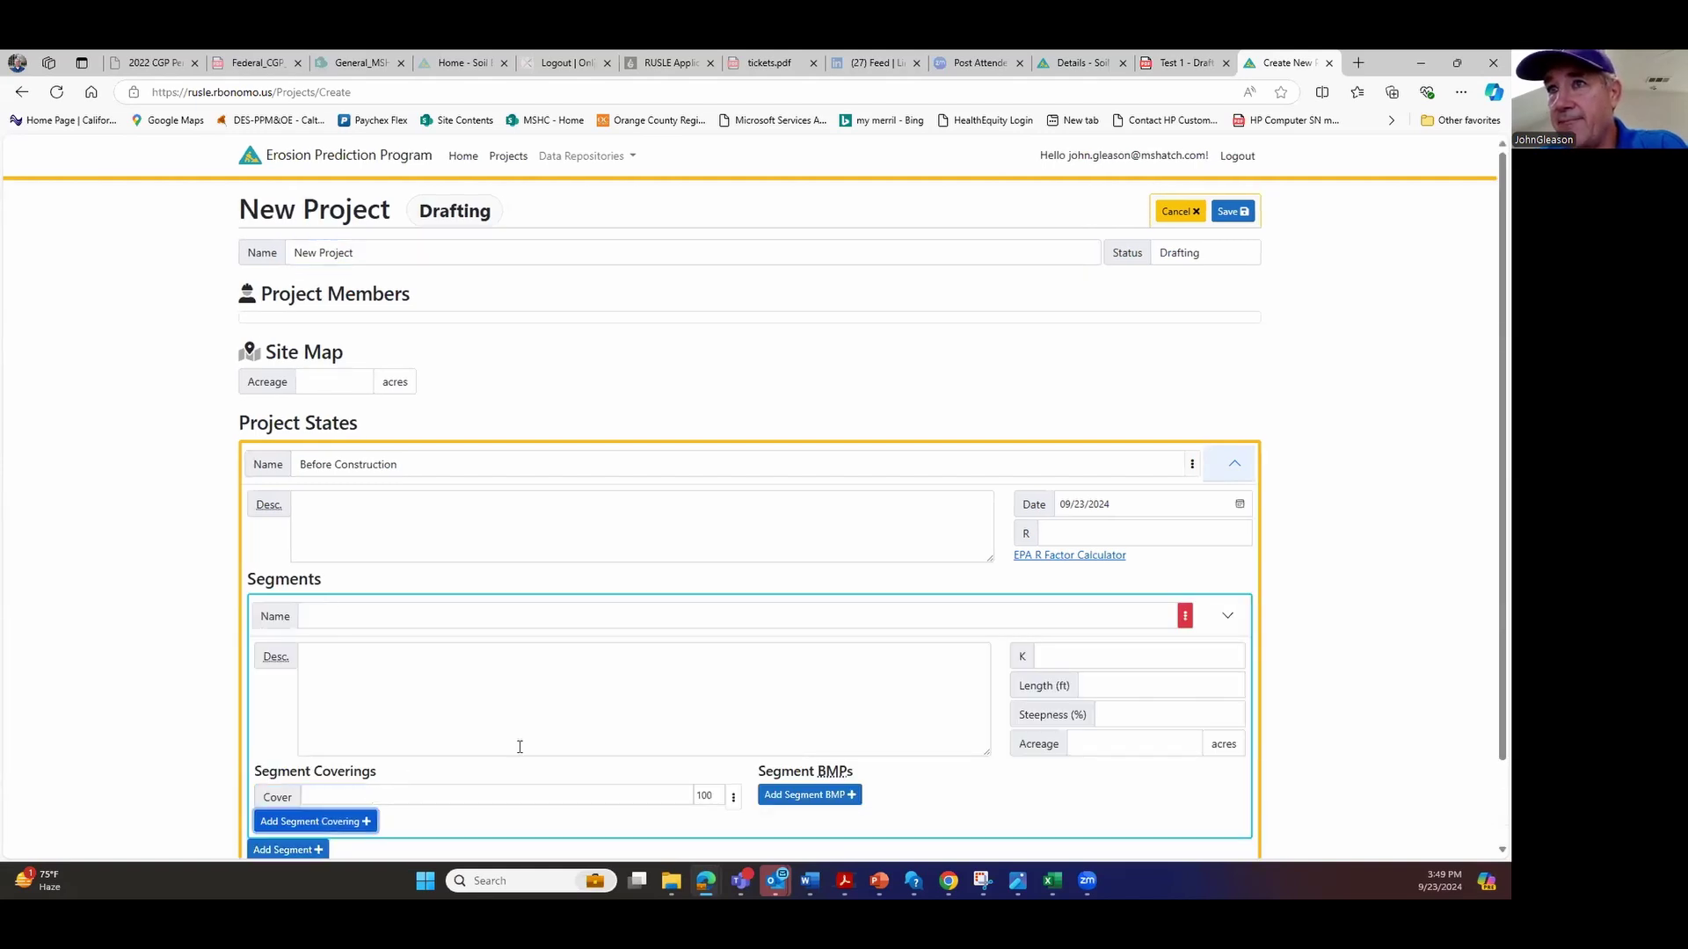
click(847, 800)
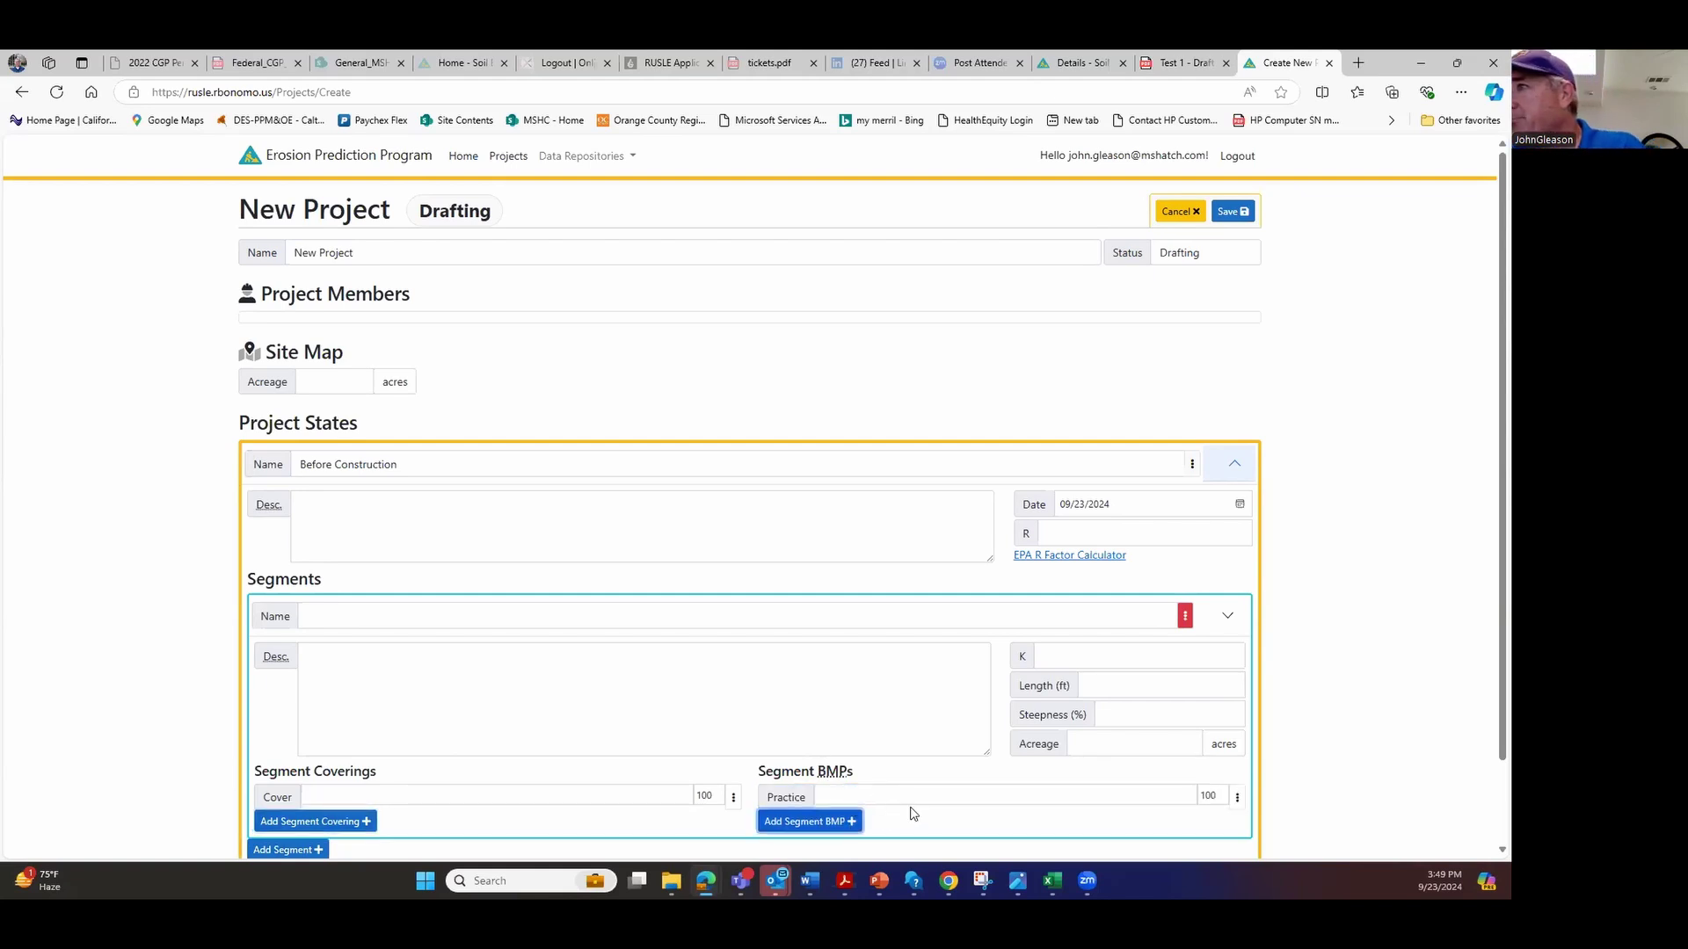
click(1159, 788)
scroll(1158, 788, down, 2)
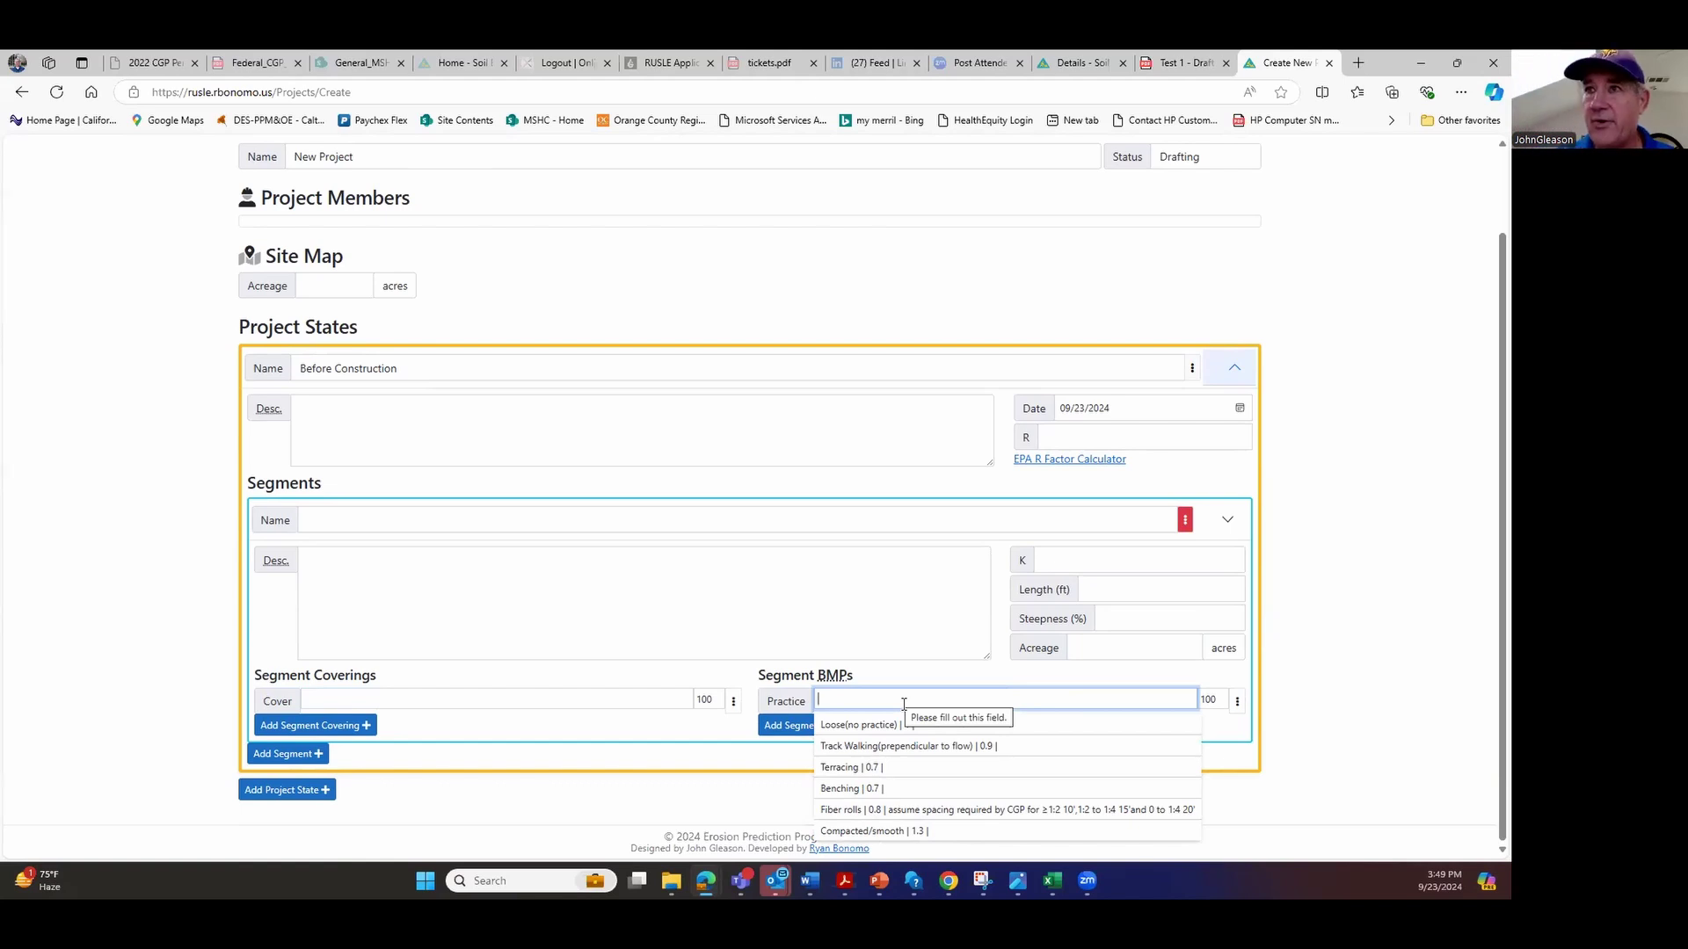
Try to enter RECP as the cover of the segment's first covering
click(334, 701)
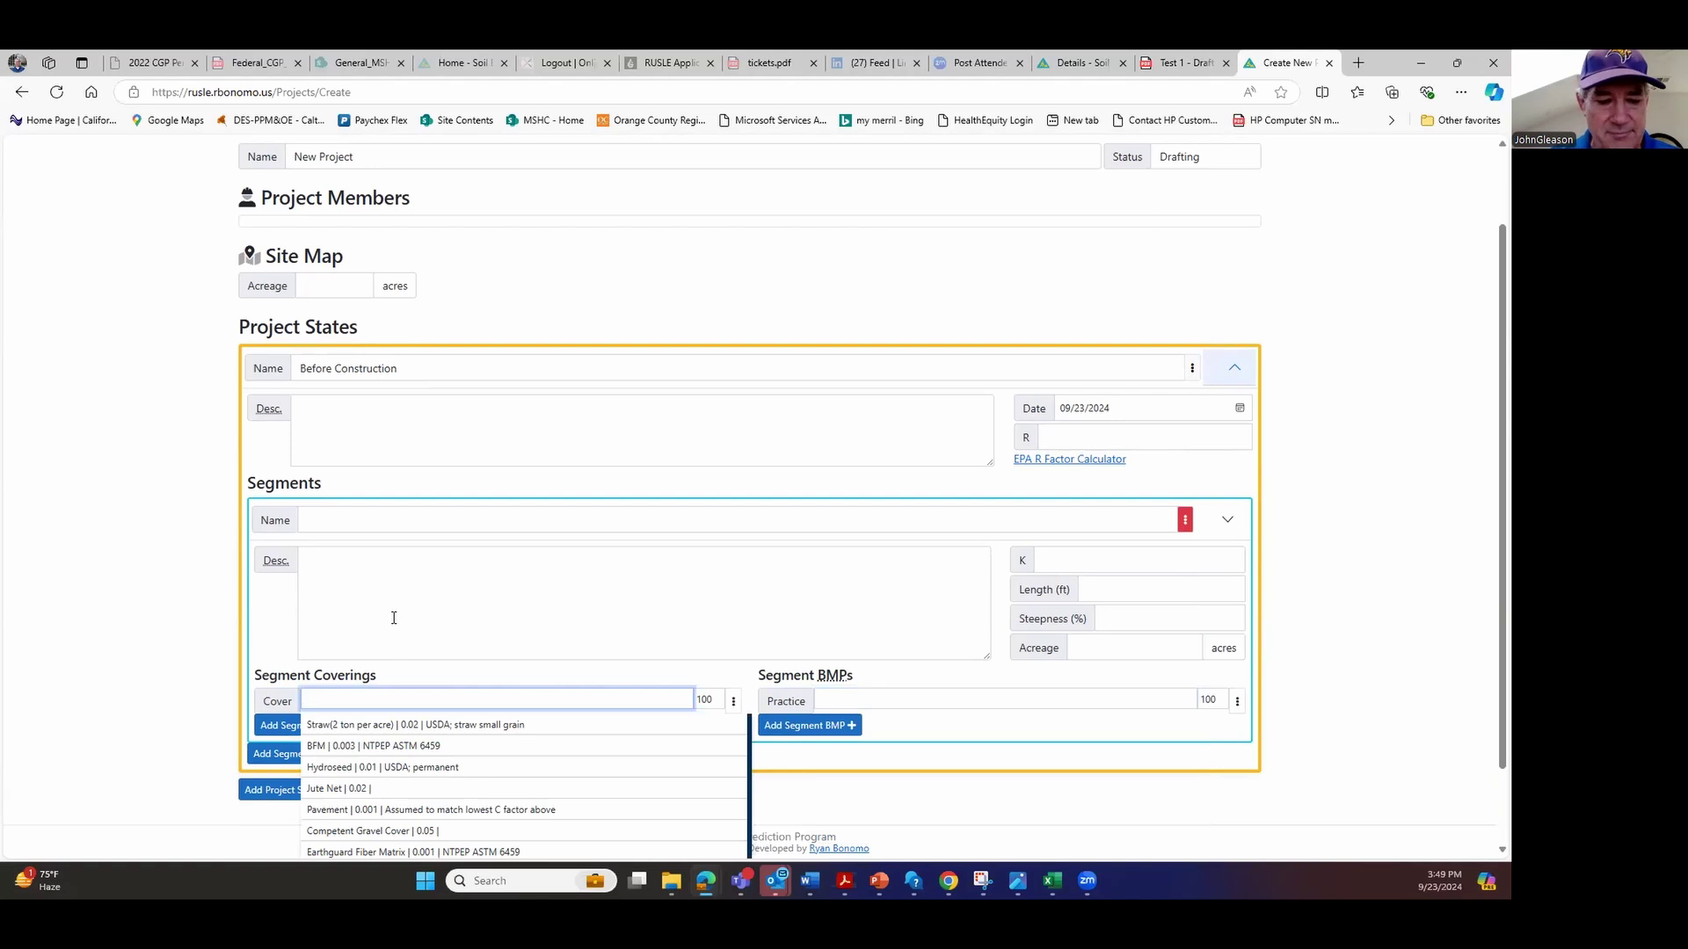
text(R)
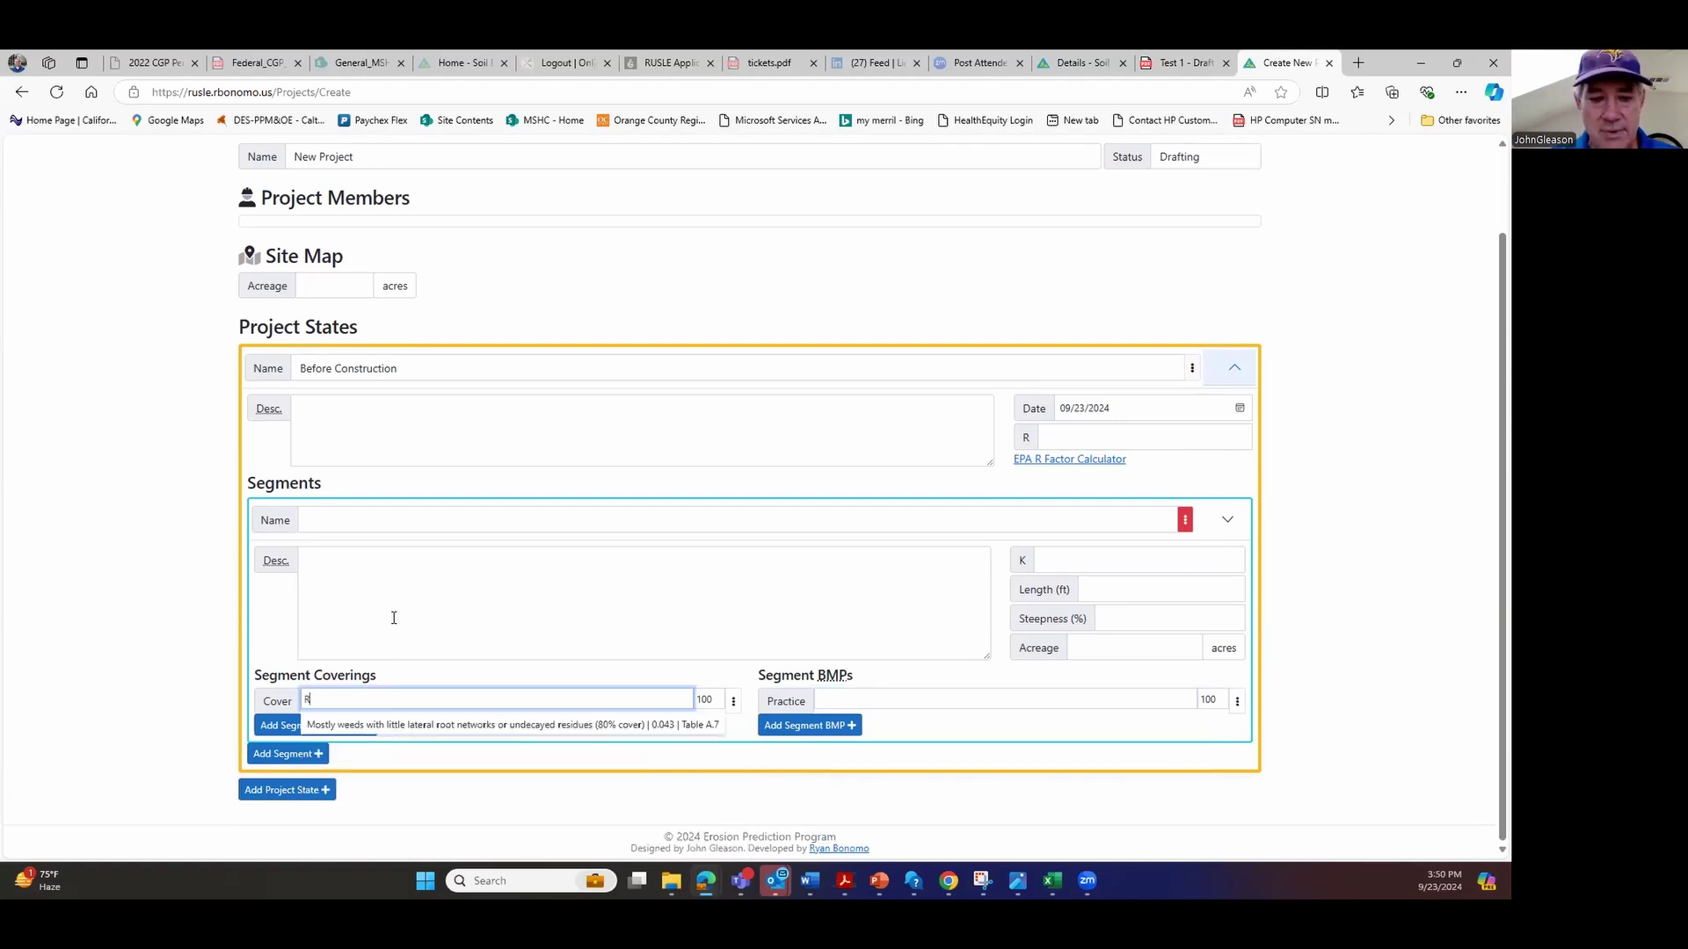
text(ECP)
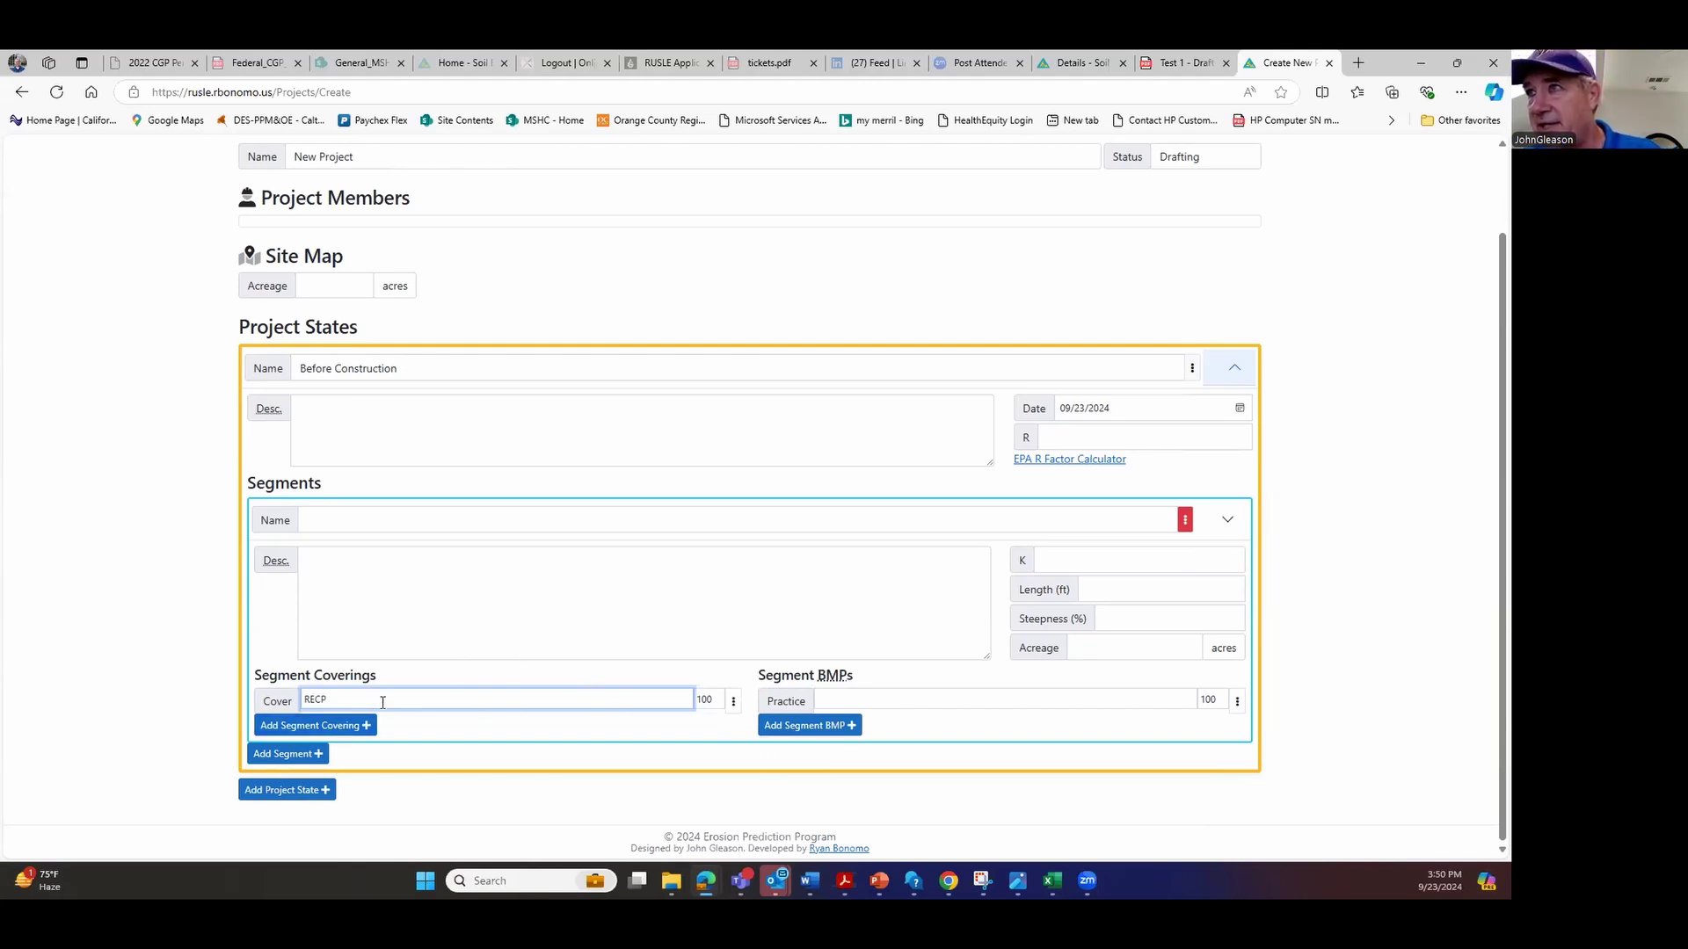
click(856, 701)
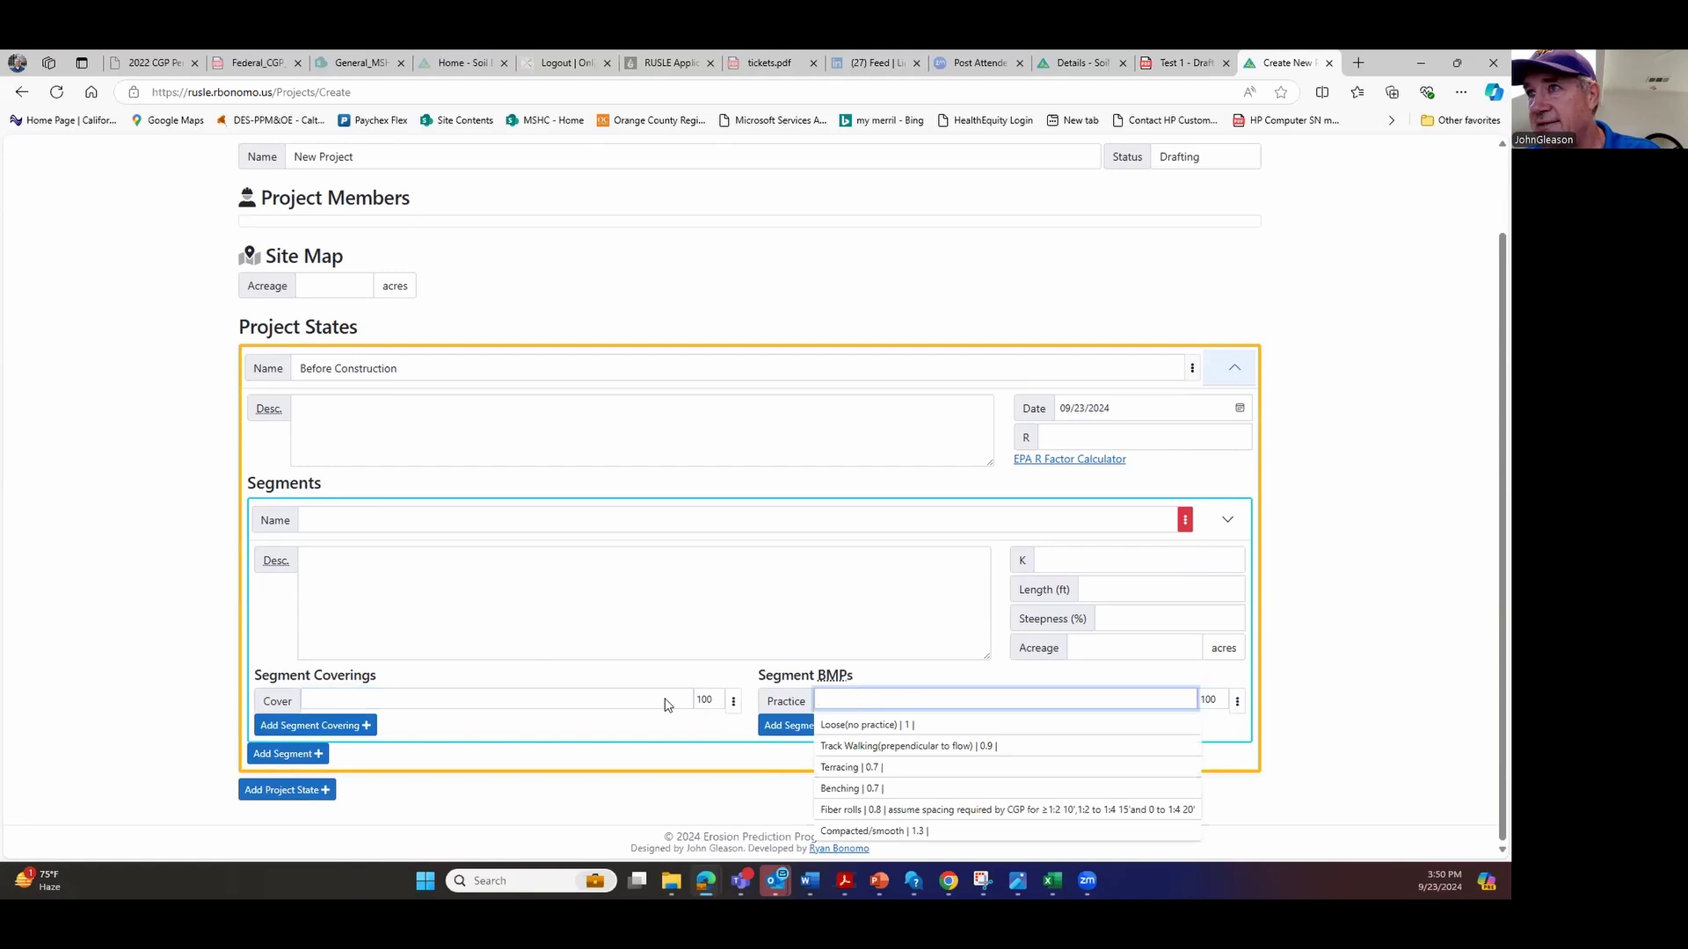
Set the percentage of the segment's first covering to 50
click(505, 699)
click(713, 697)
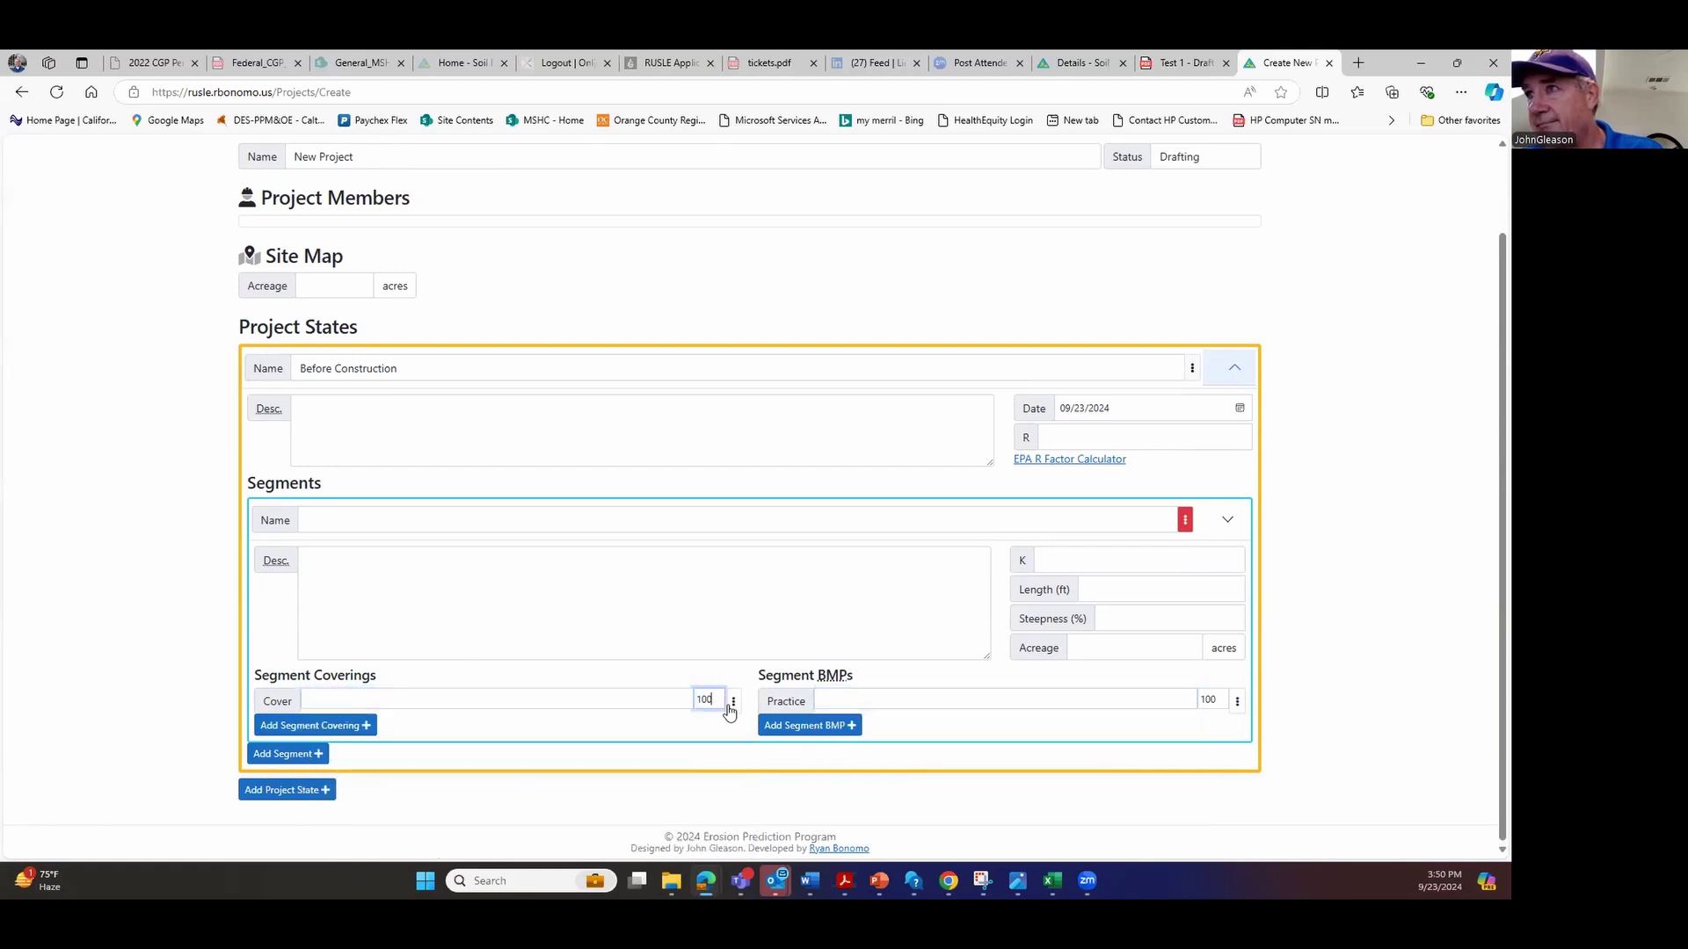
double_click(713, 699)
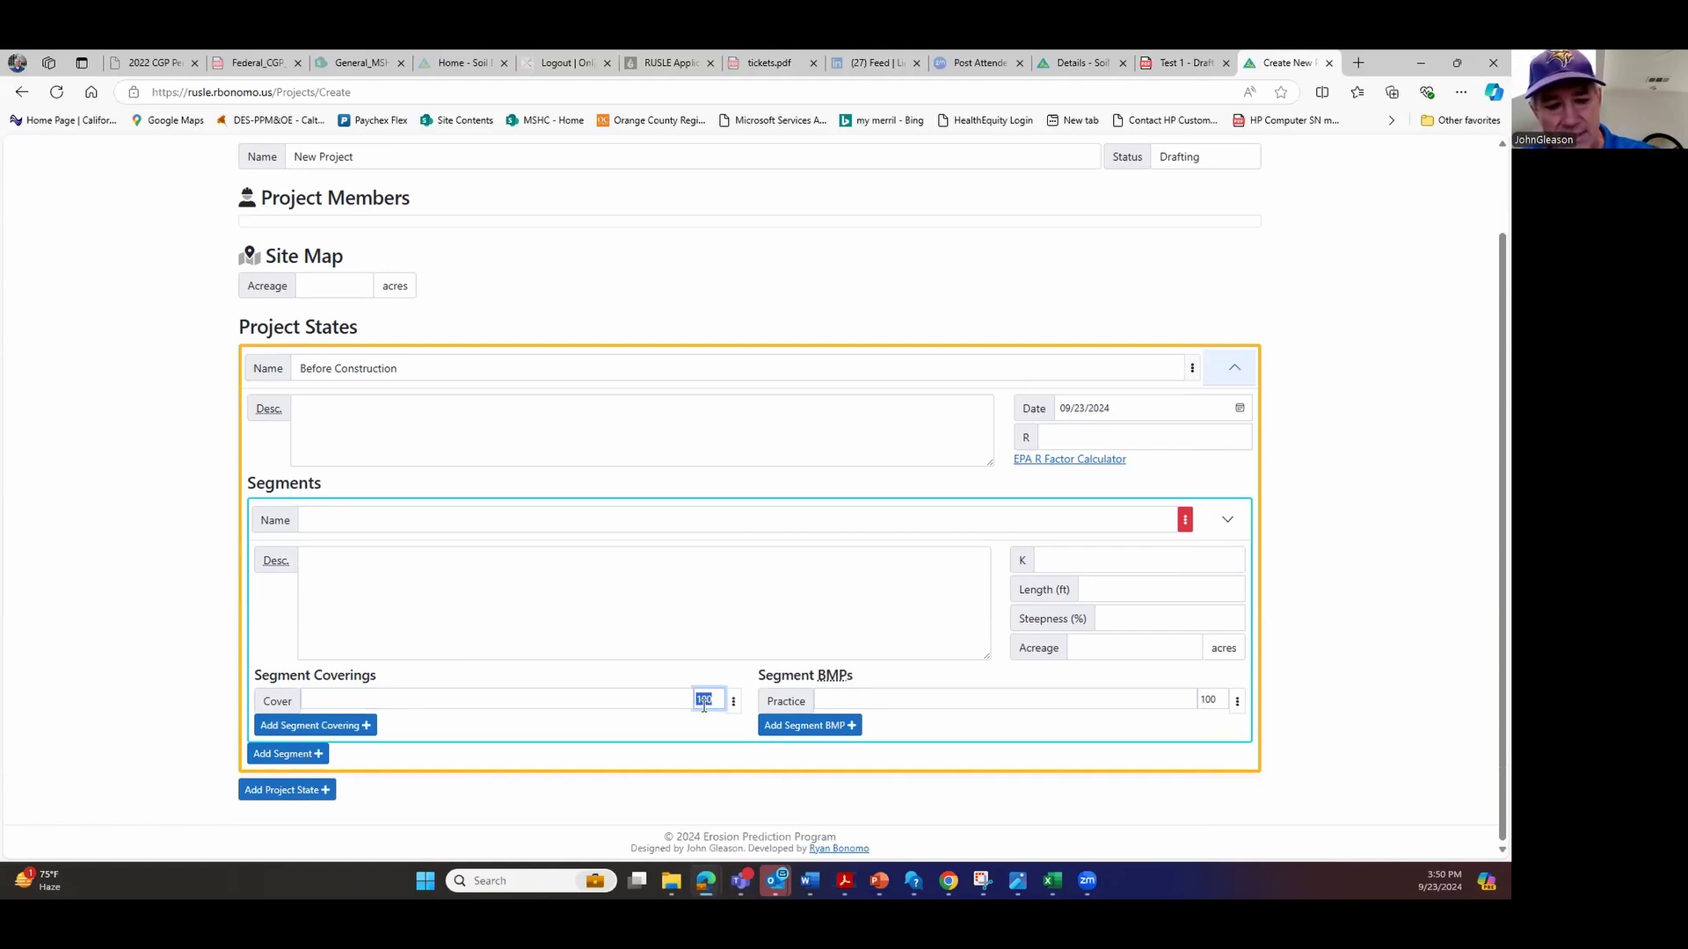
text(50)
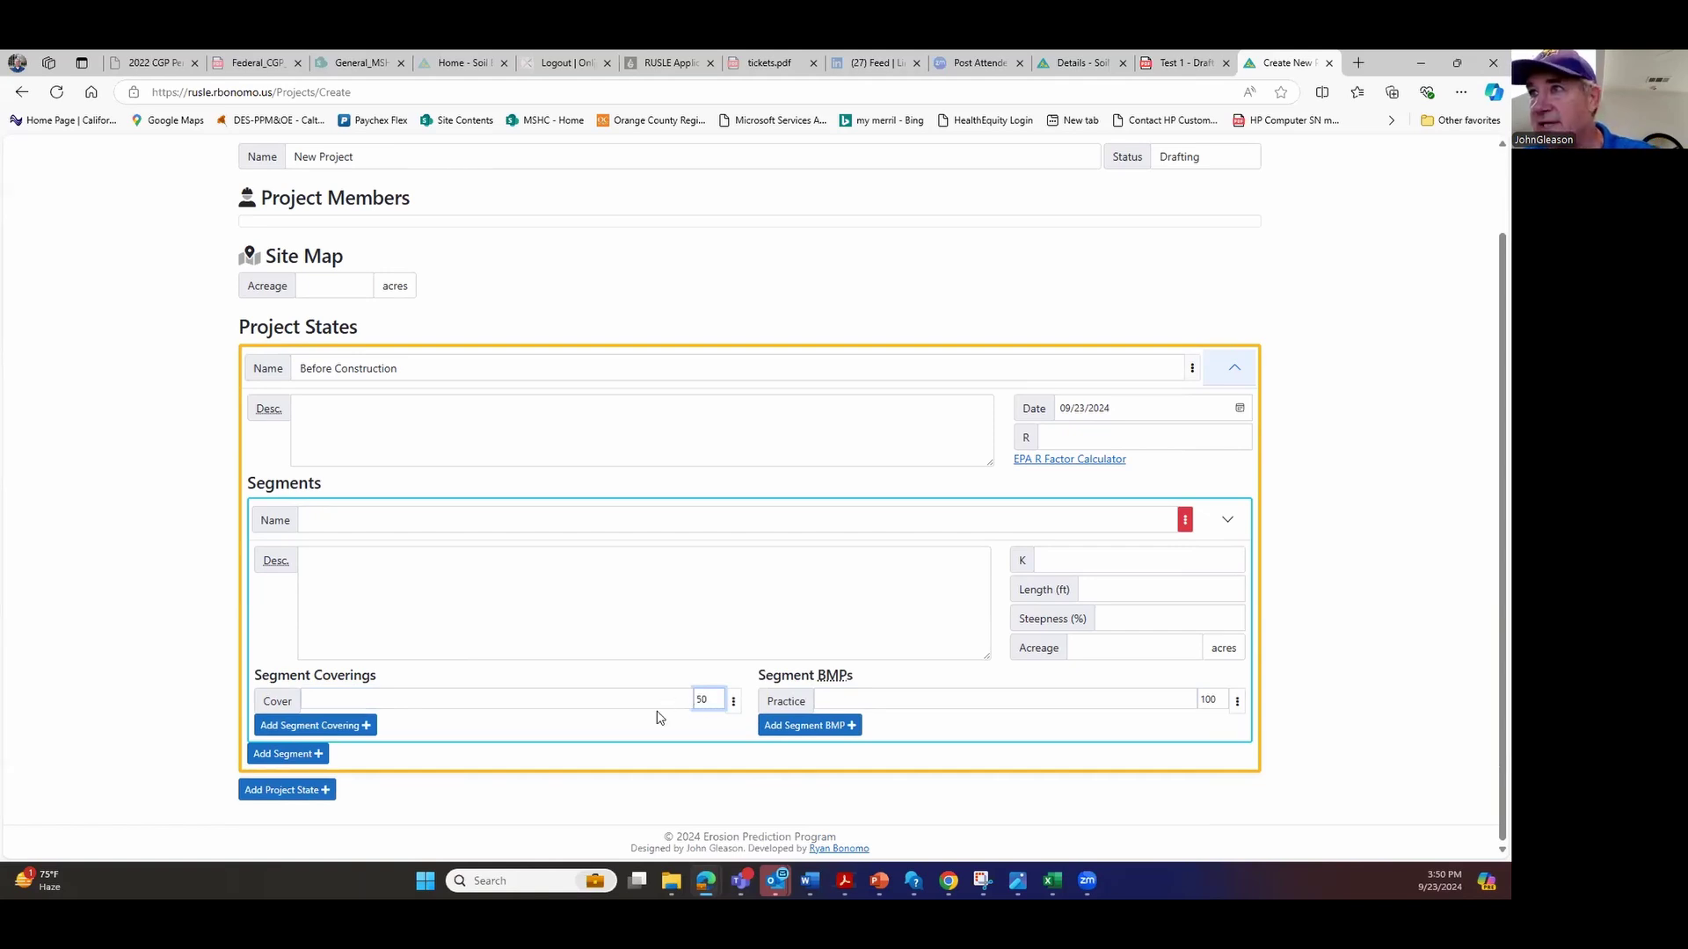
Examine the list of cover types available for the segment's first covering
click(655, 700)
scroll(513, 754, down, 3)
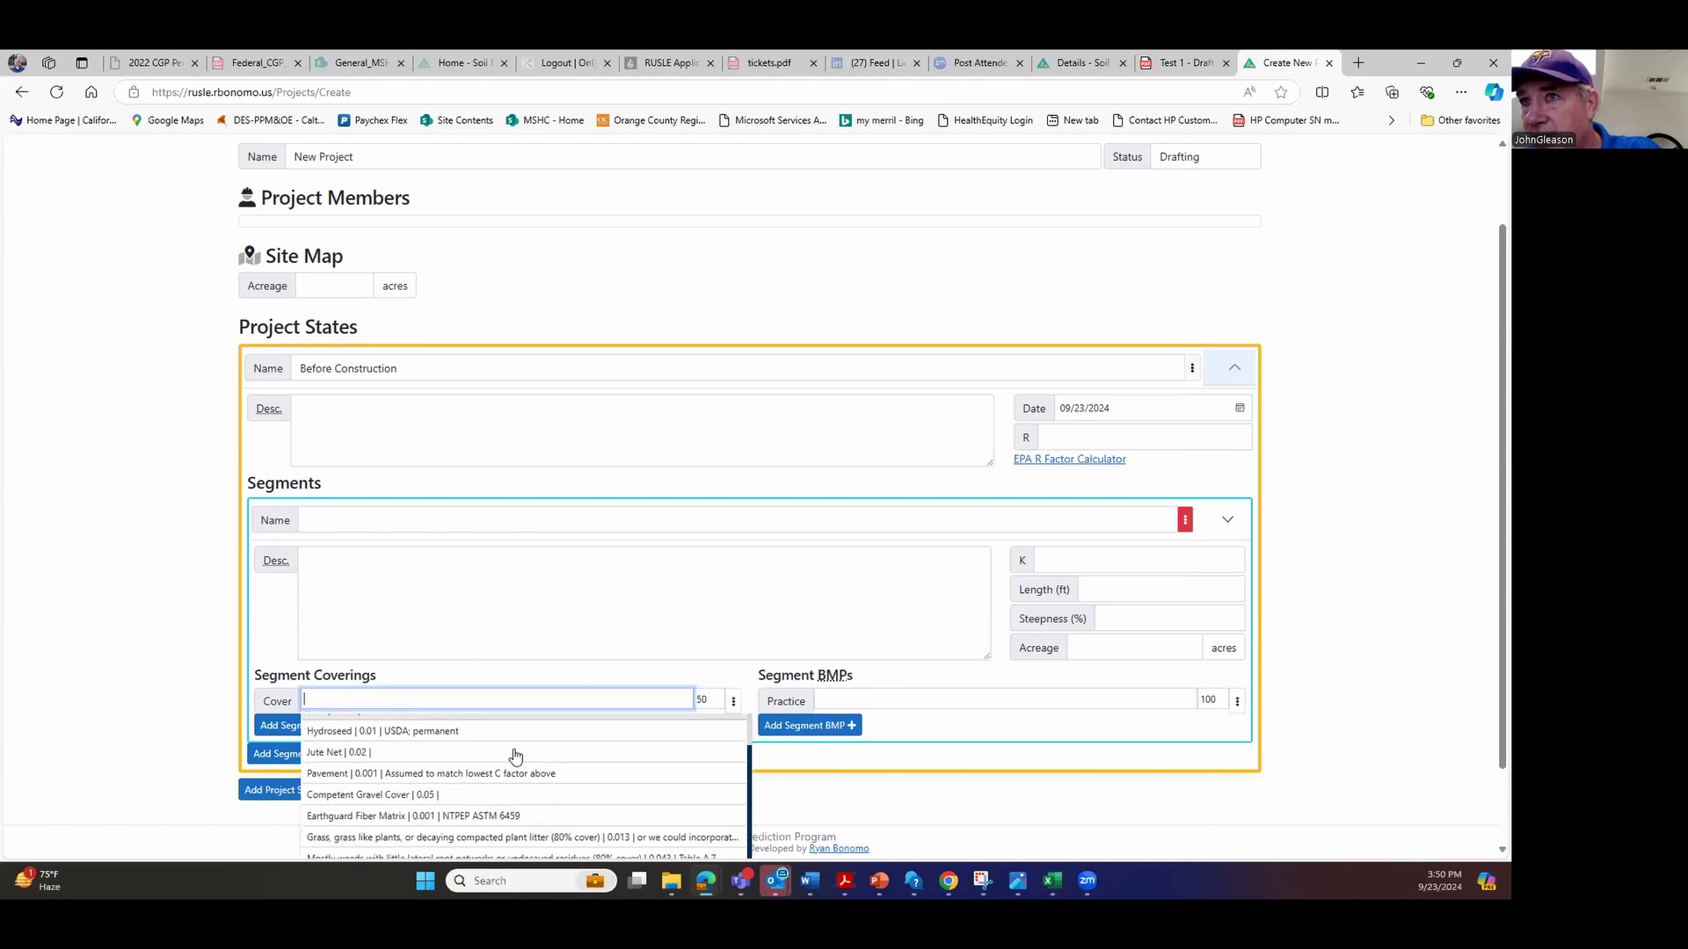
scroll(508, 773, down, 1)
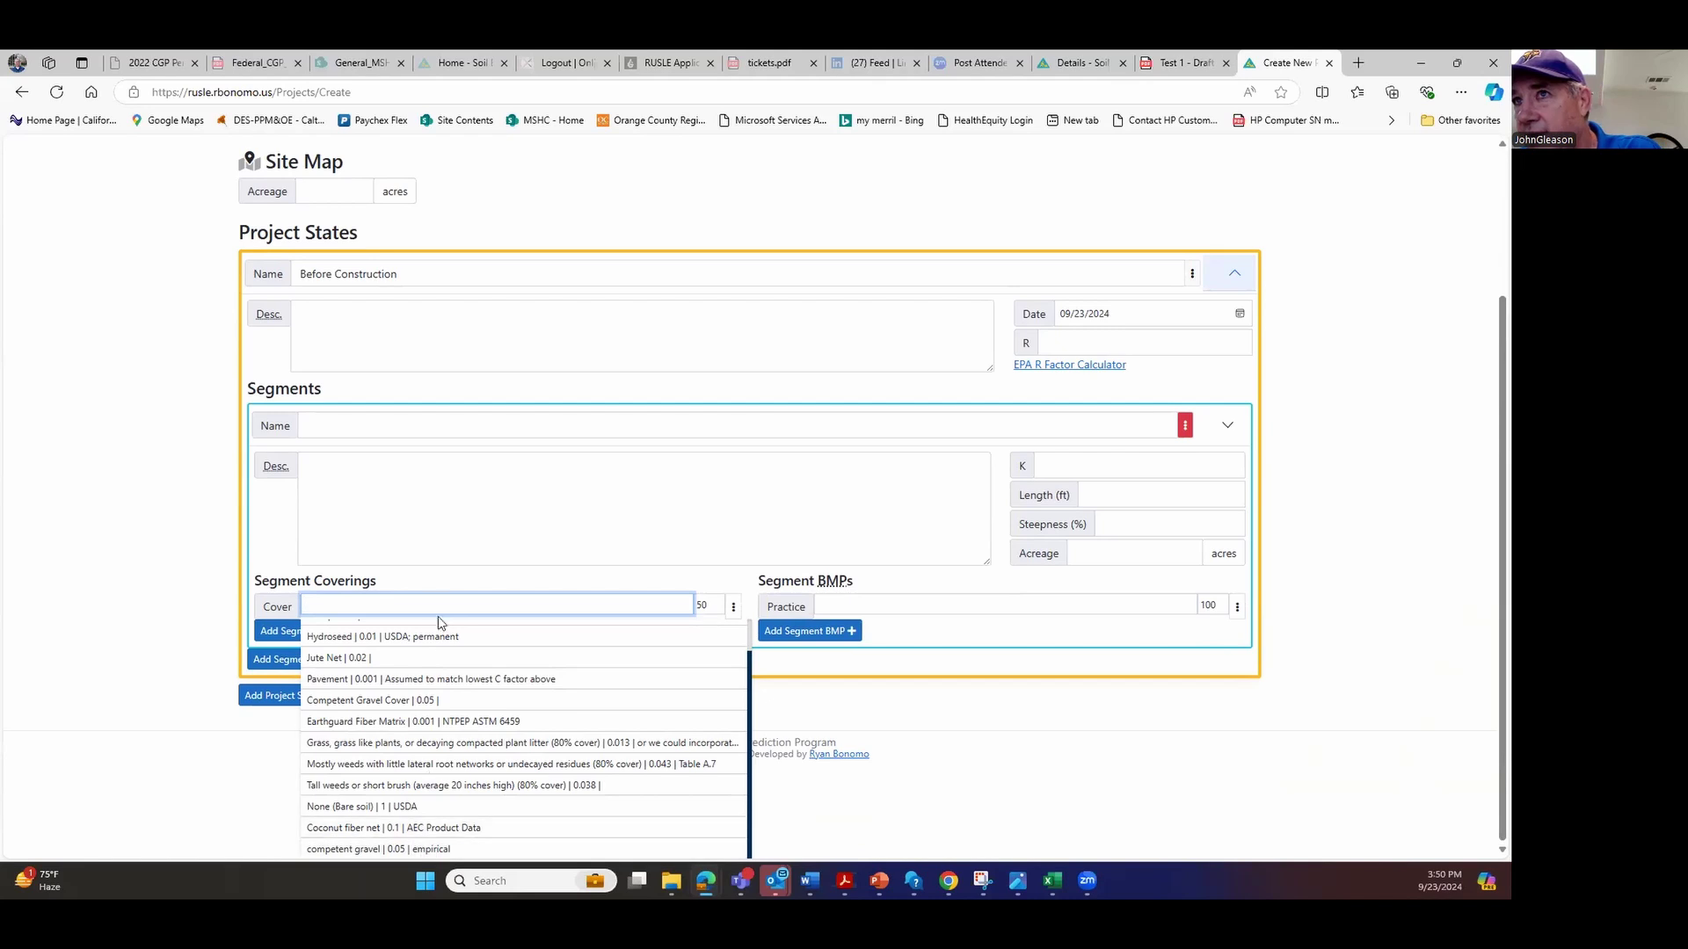
scroll(486, 677, up, 1)
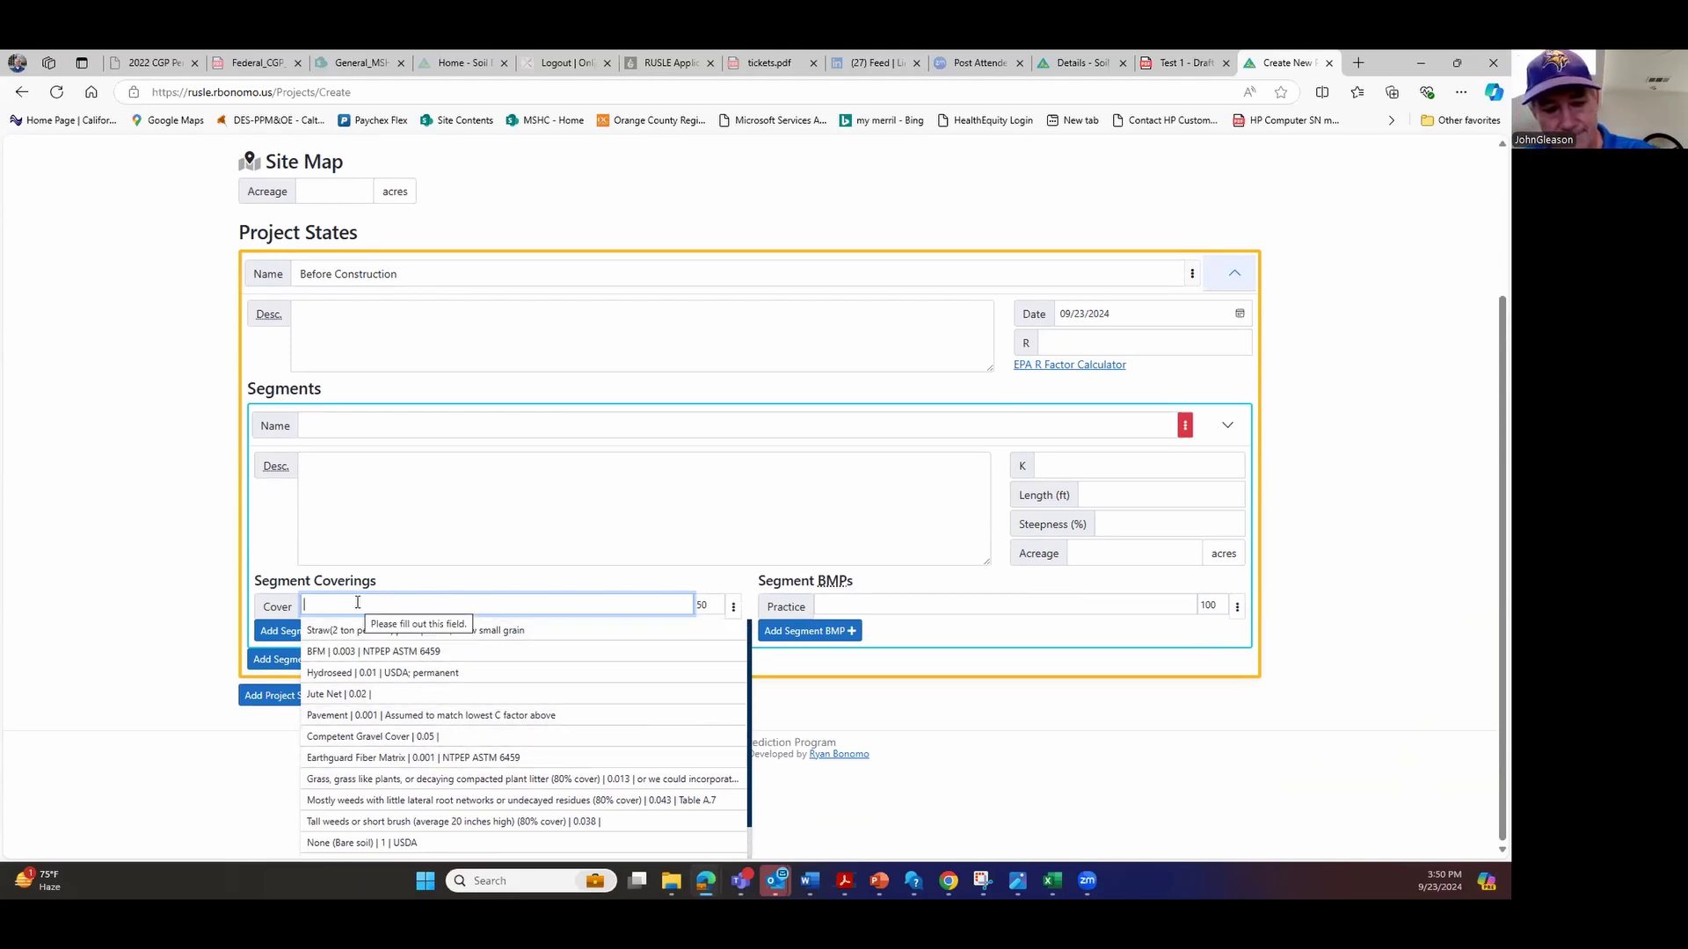
click(653, 522)
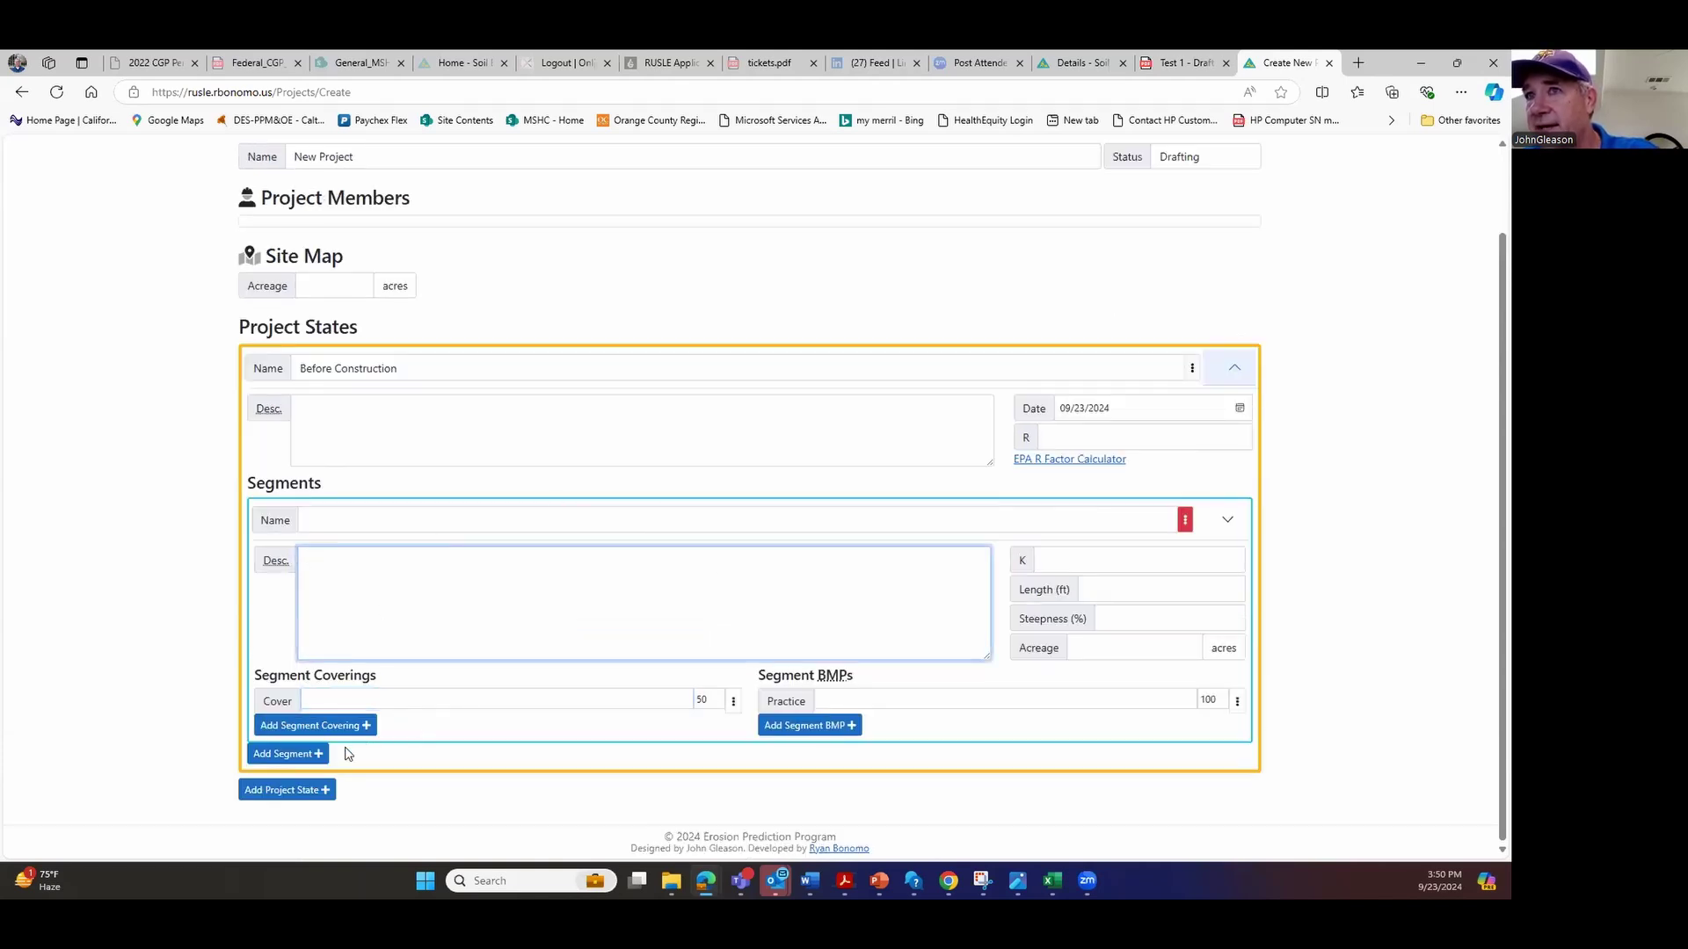
click(732, 702)
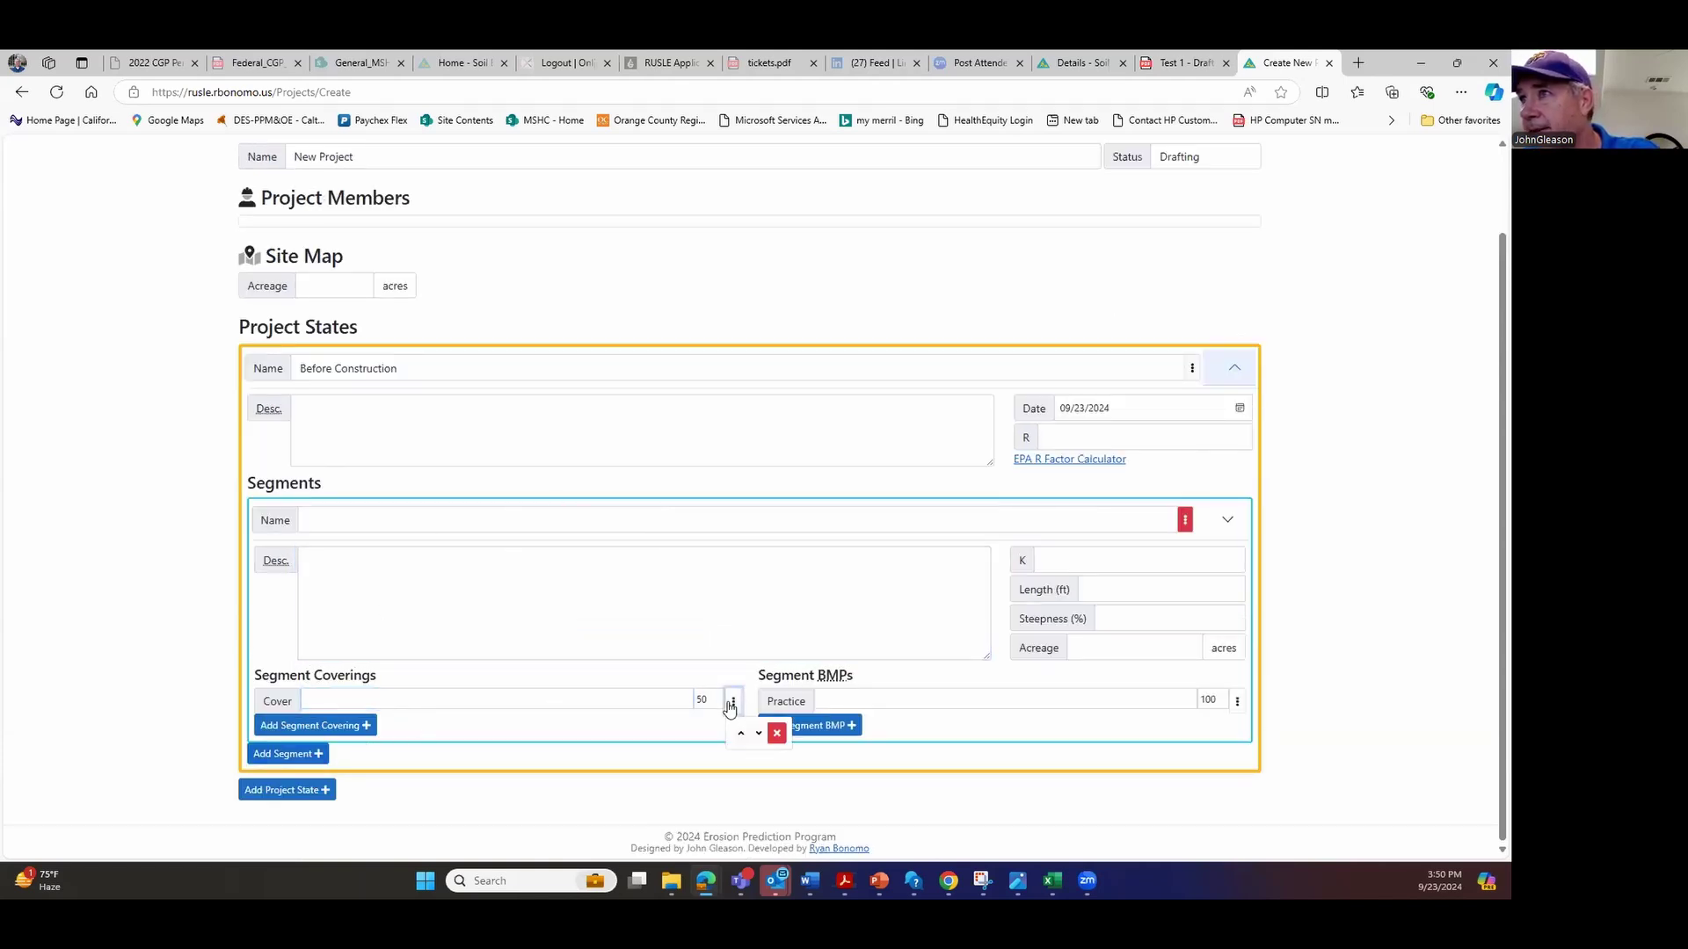
click(729, 732)
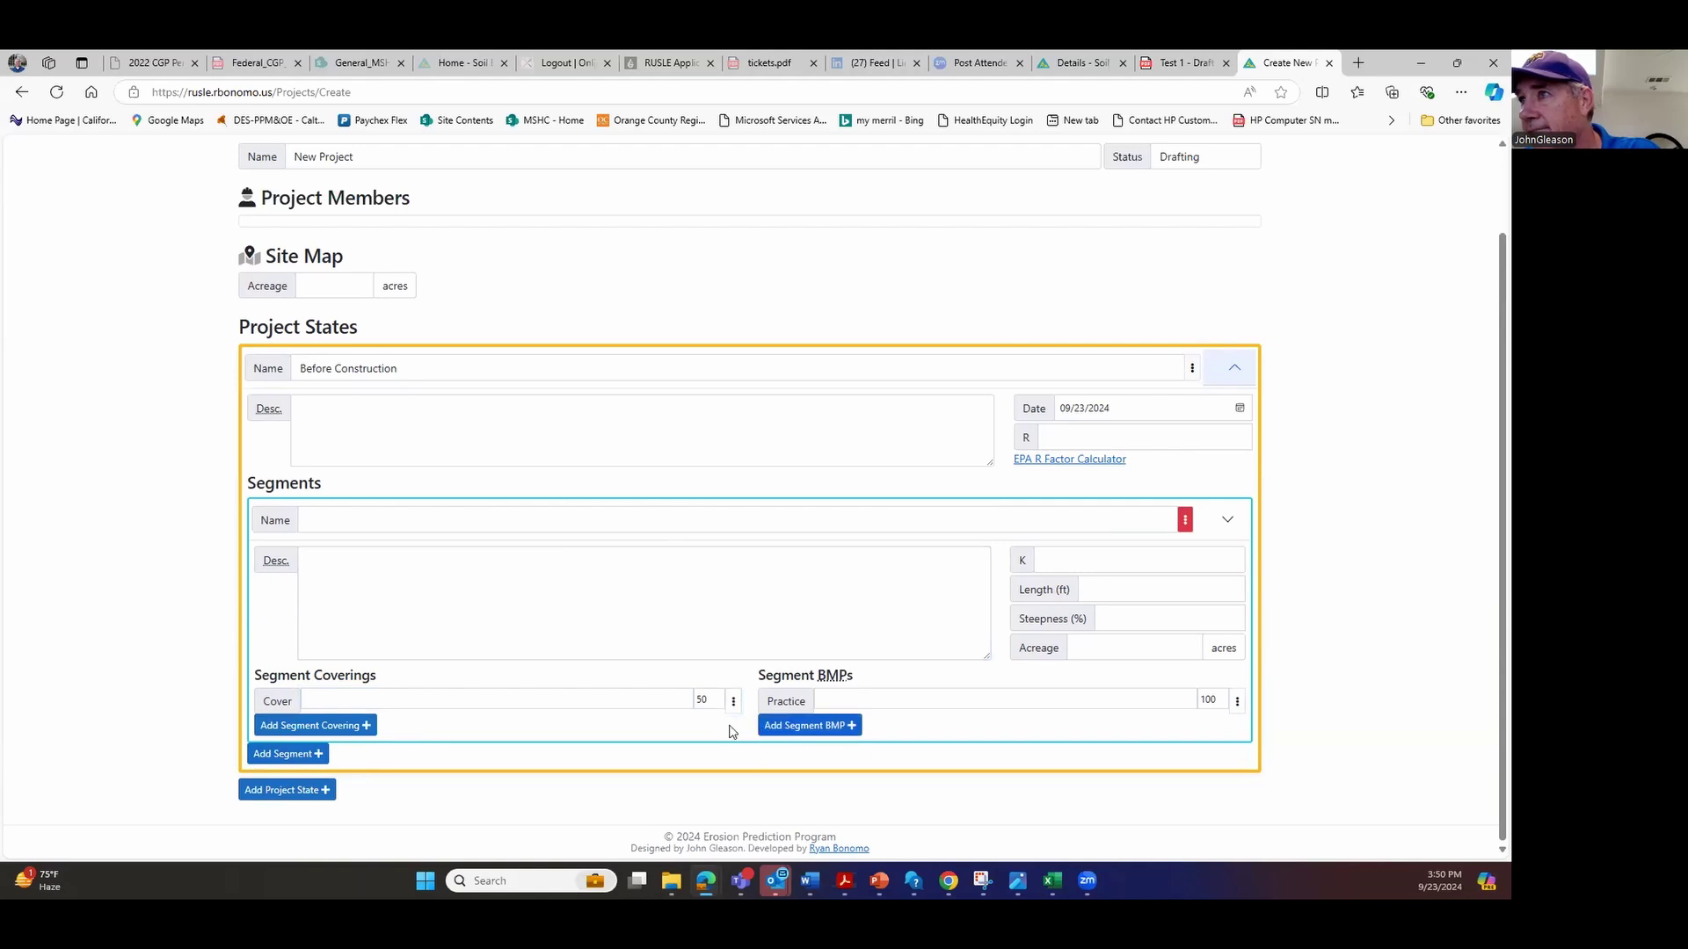
click(648, 704)
click(545, 633)
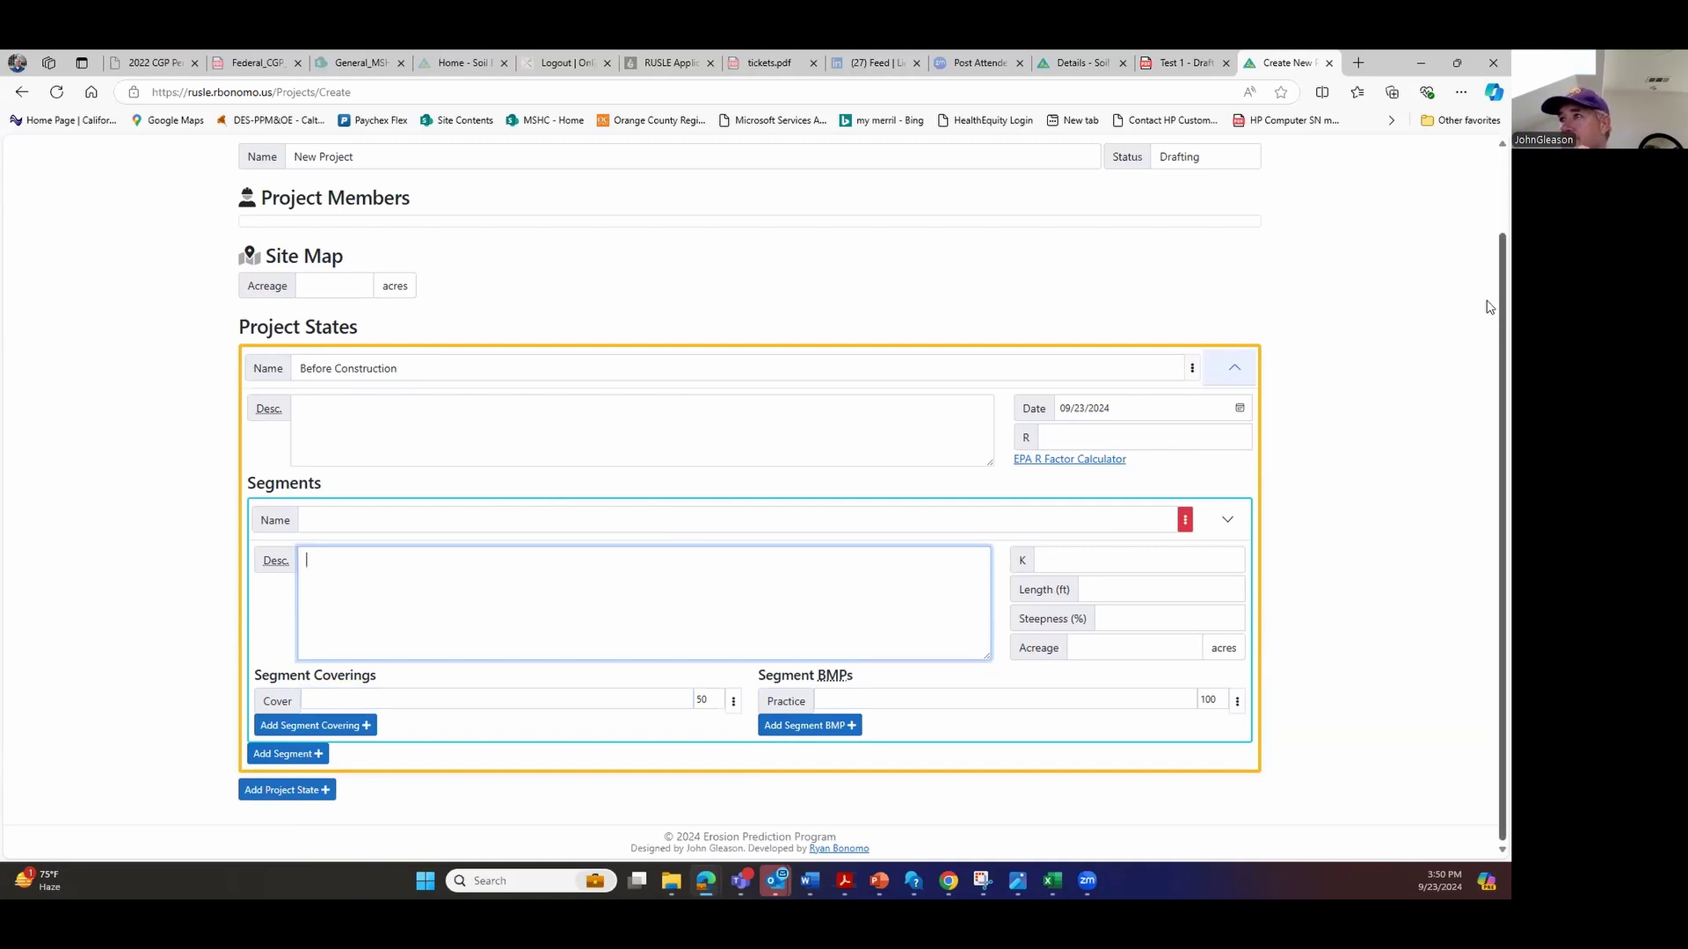
click(1231, 520)
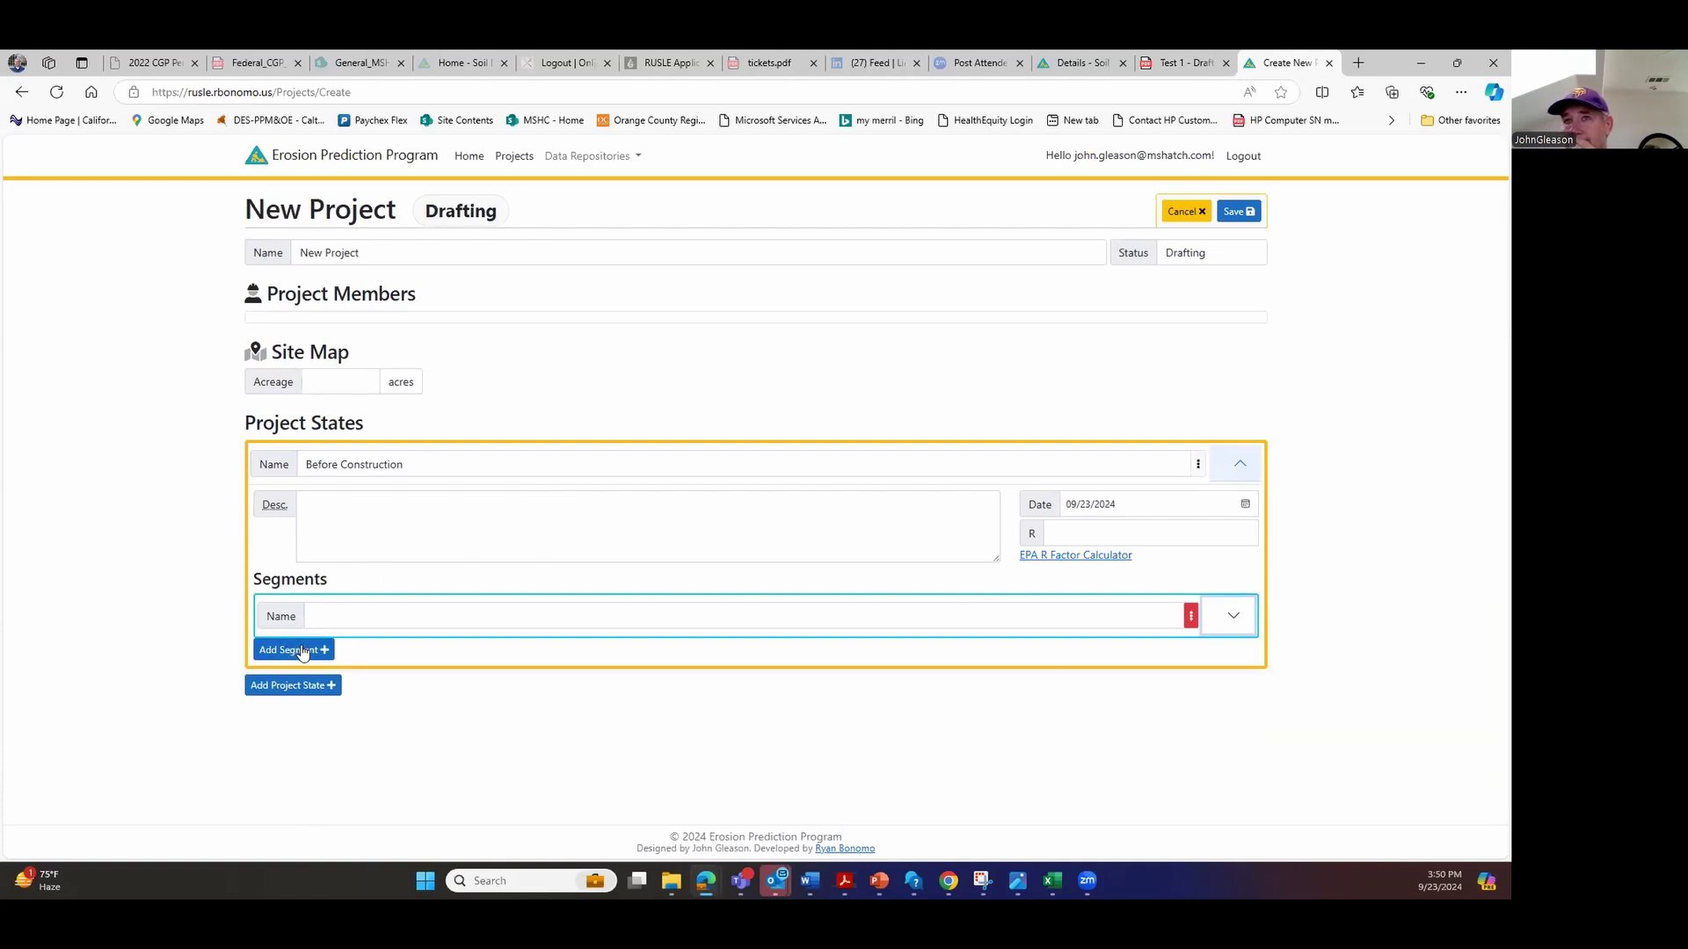
click(1233, 615)
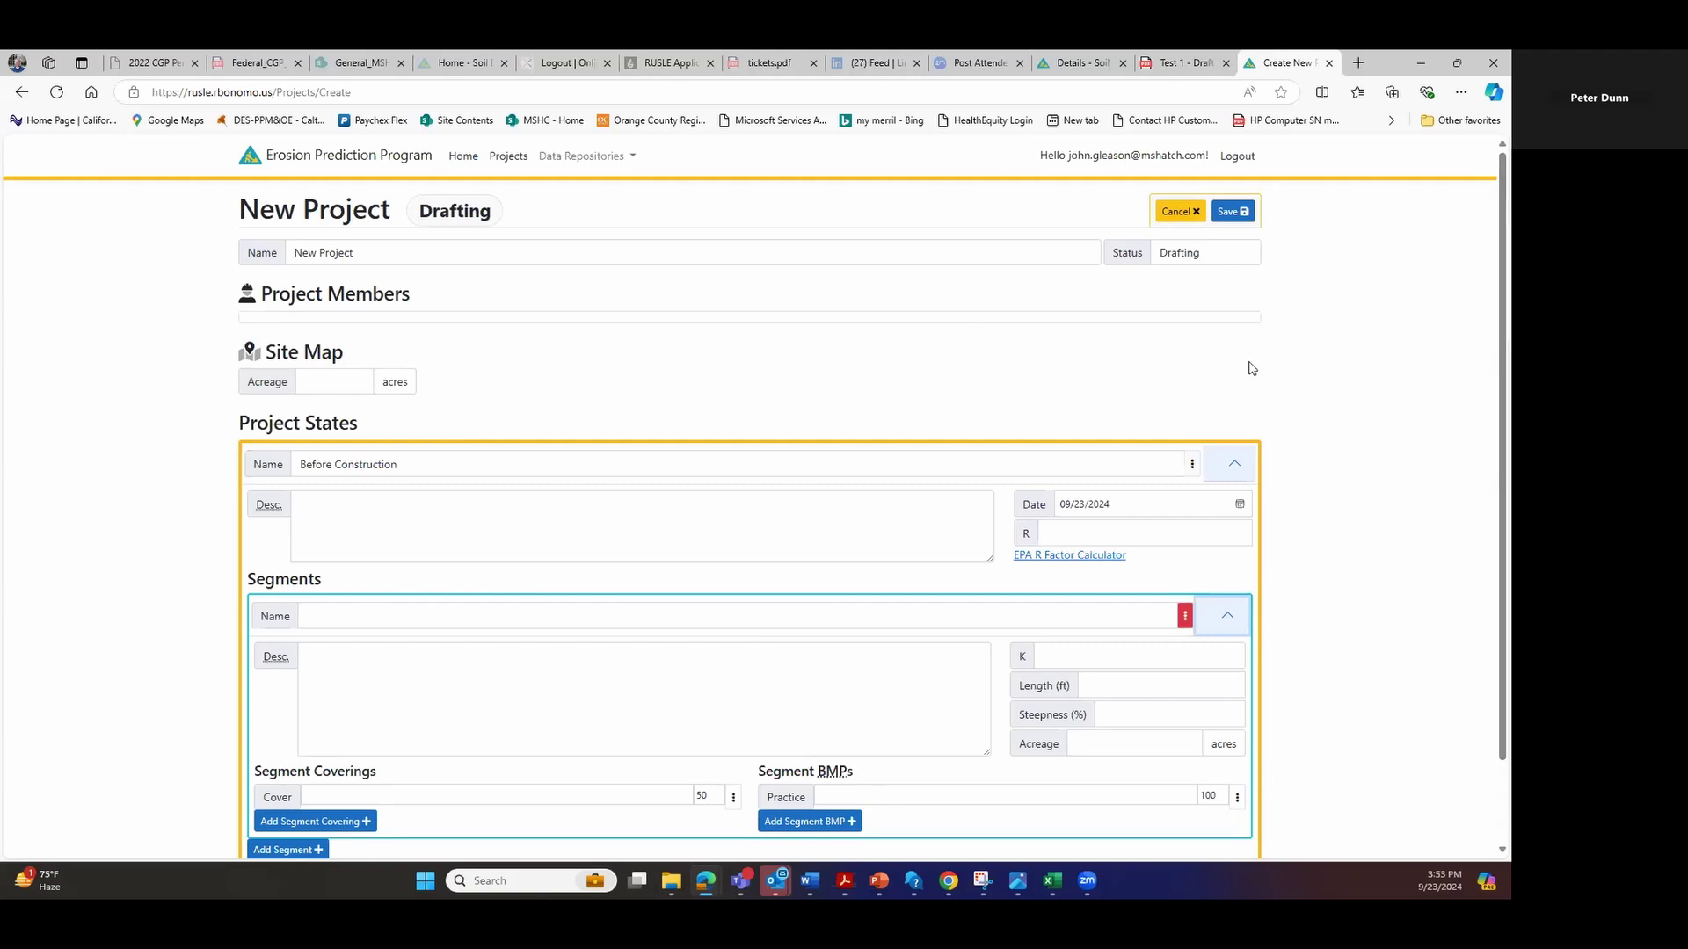
Add two more coverings to the segment, with percentages of 23 and 37
scroll(620, 698, down, 2)
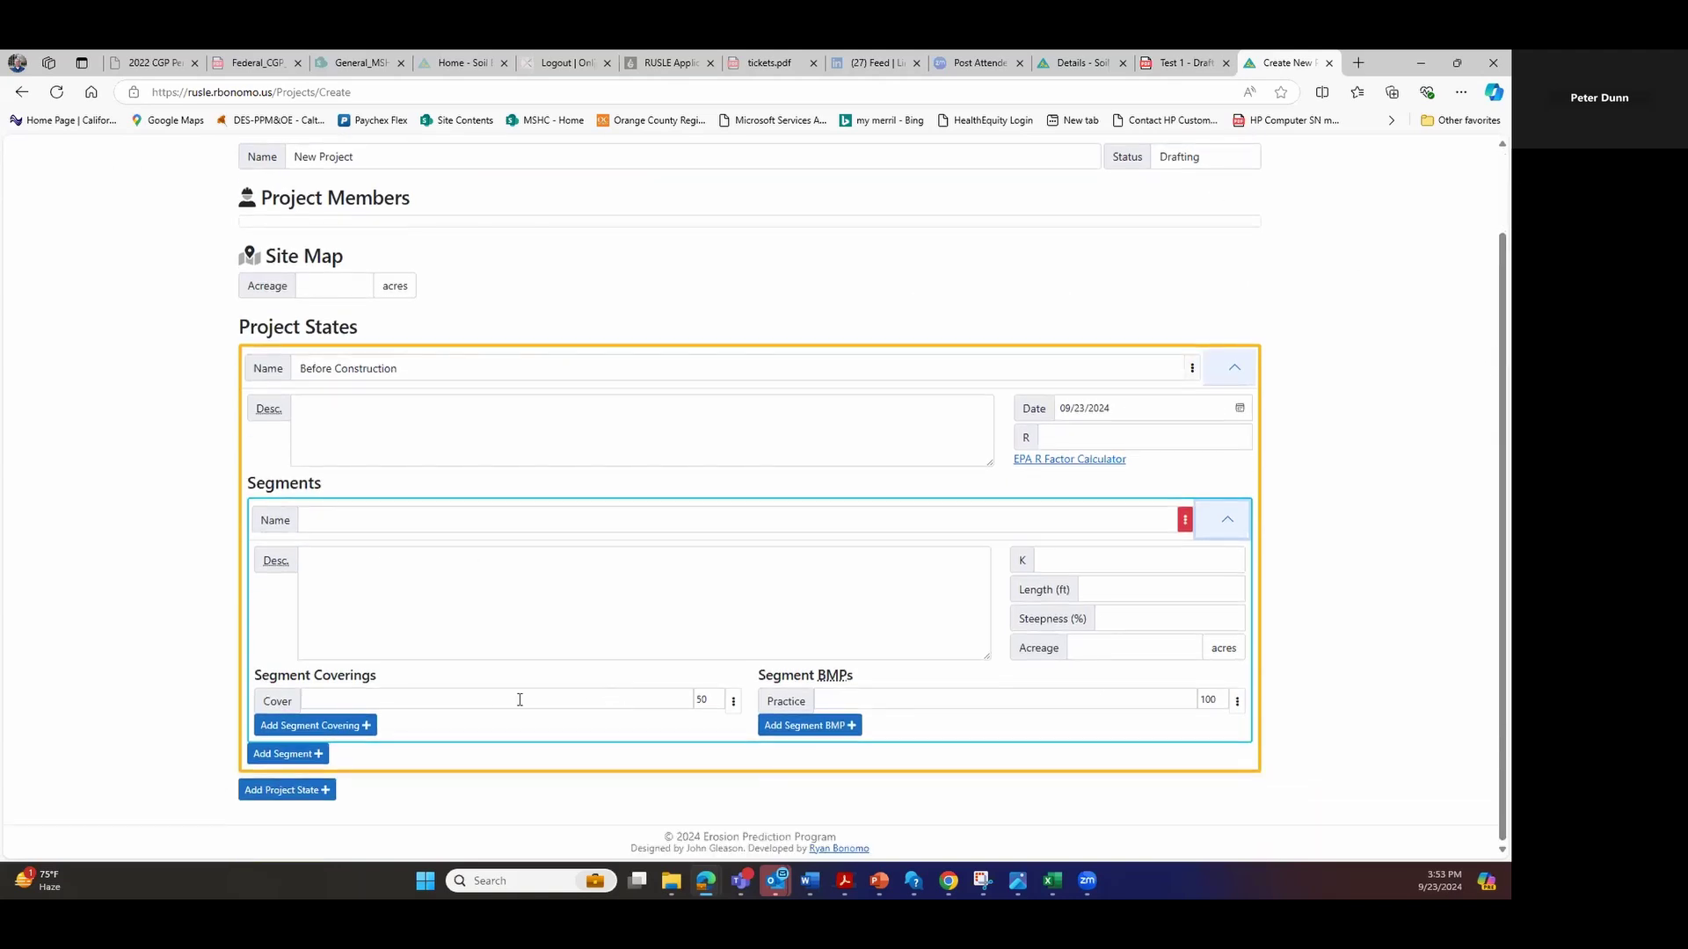
click(370, 731)
double_click(696, 726)
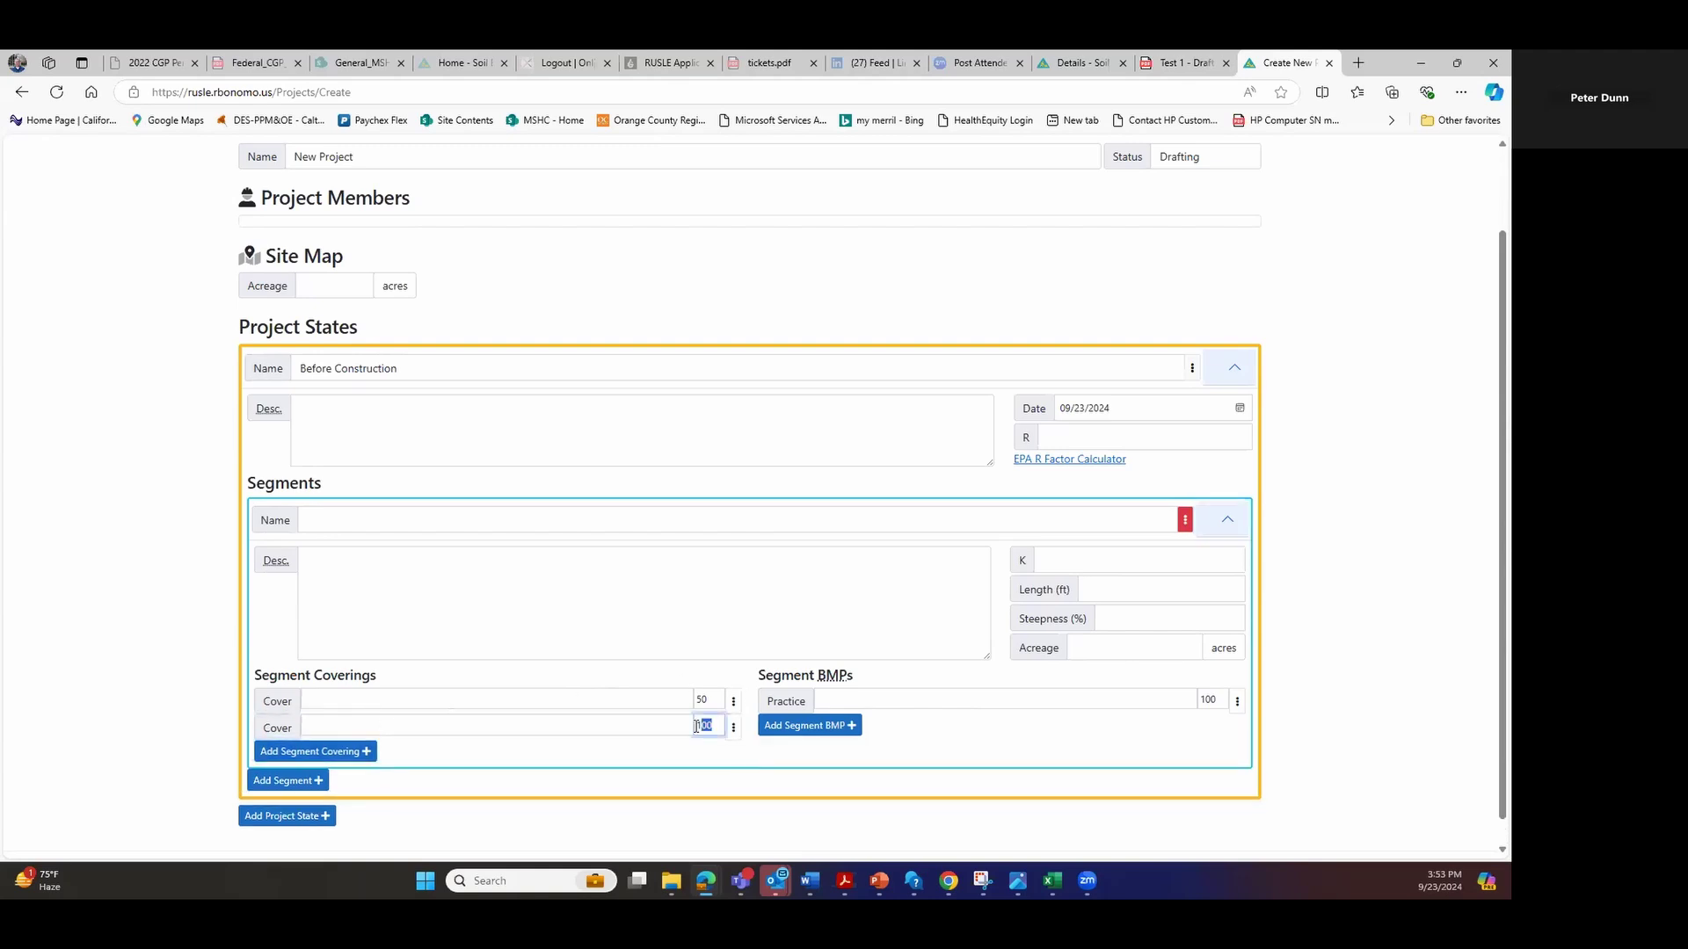
text(23)
click(368, 751)
double_click(702, 753)
text(37)
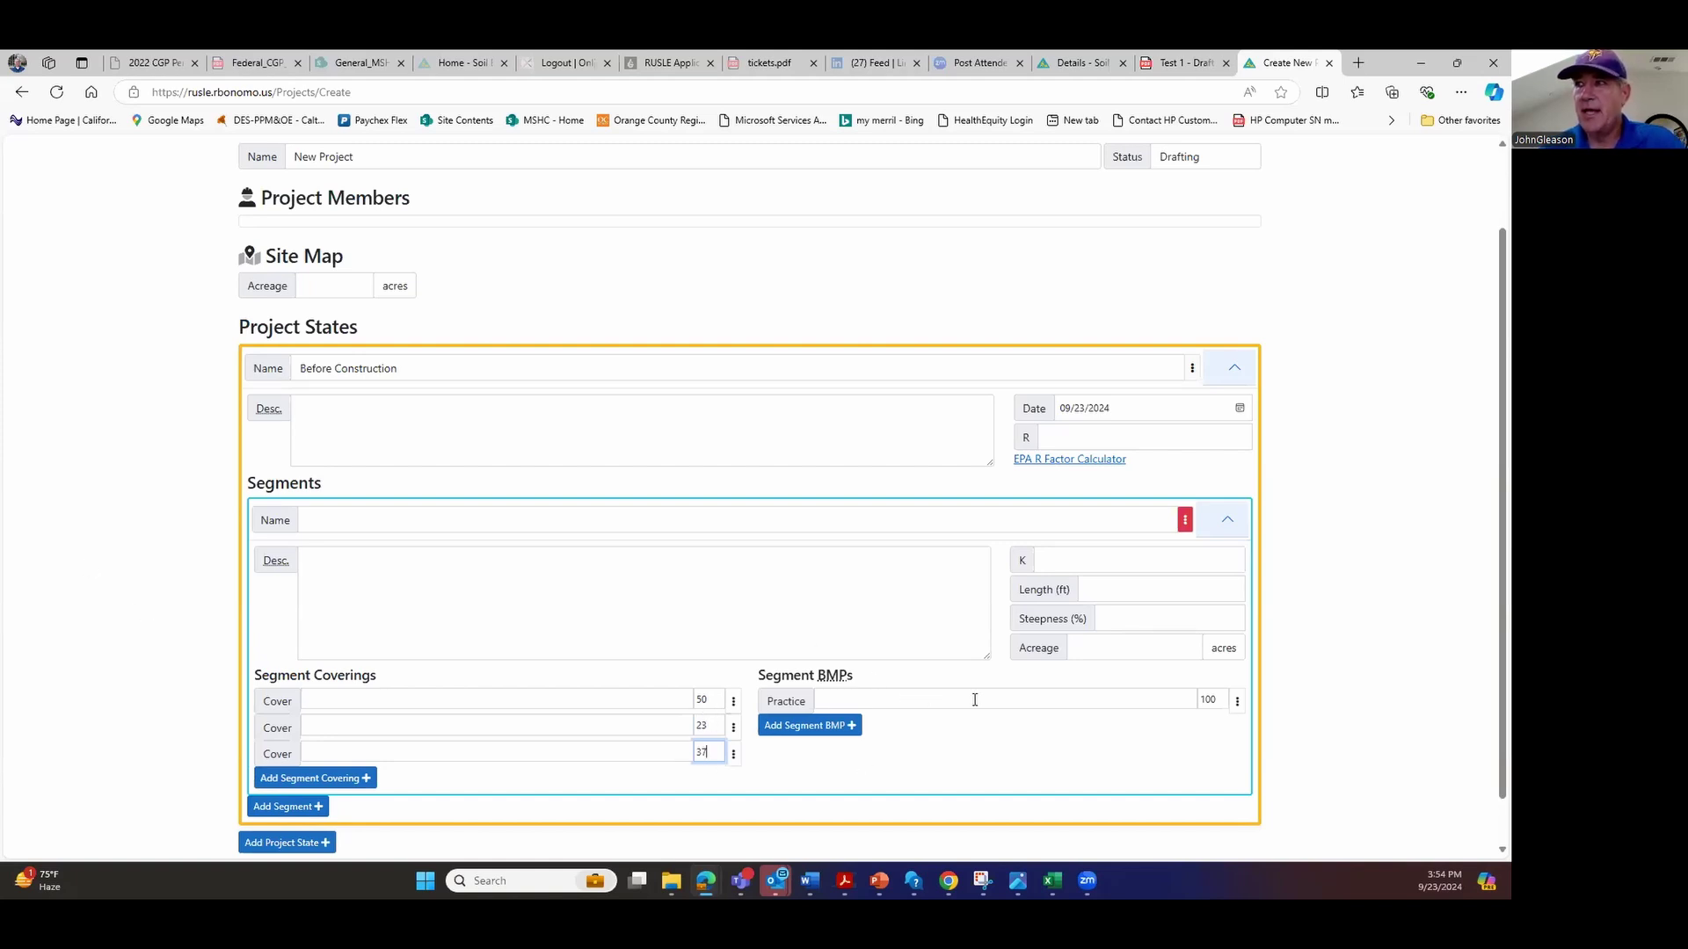
Set the percentage of the segment's BMP practice to 30
click(1152, 697)
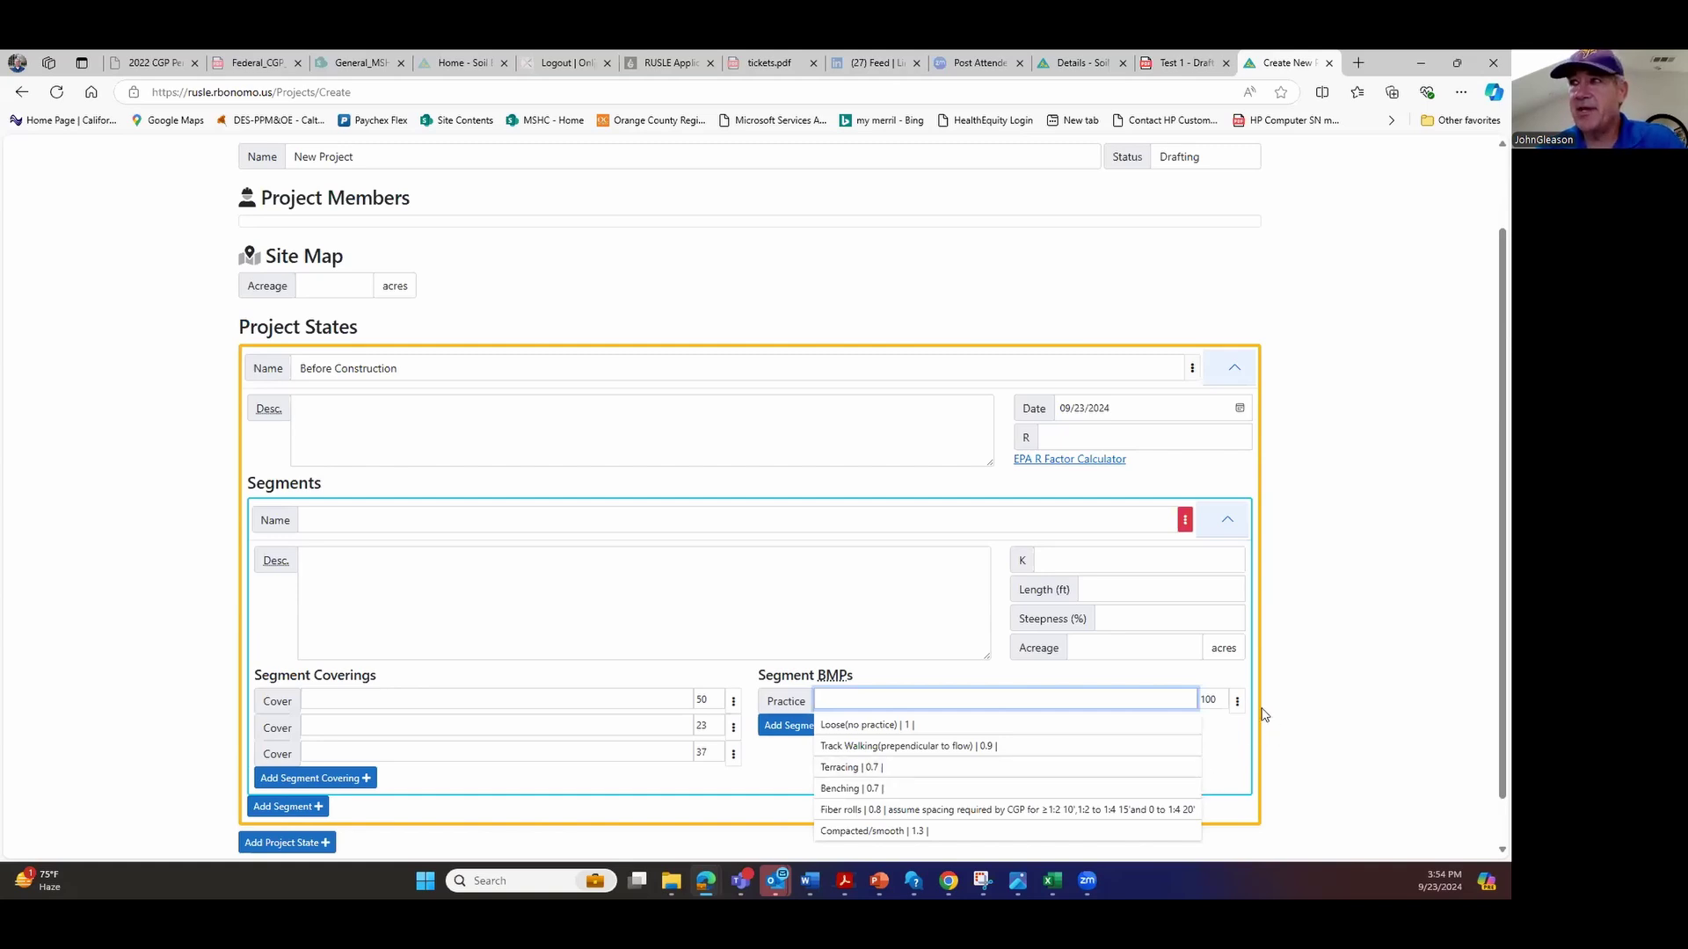
double_click(1213, 699)
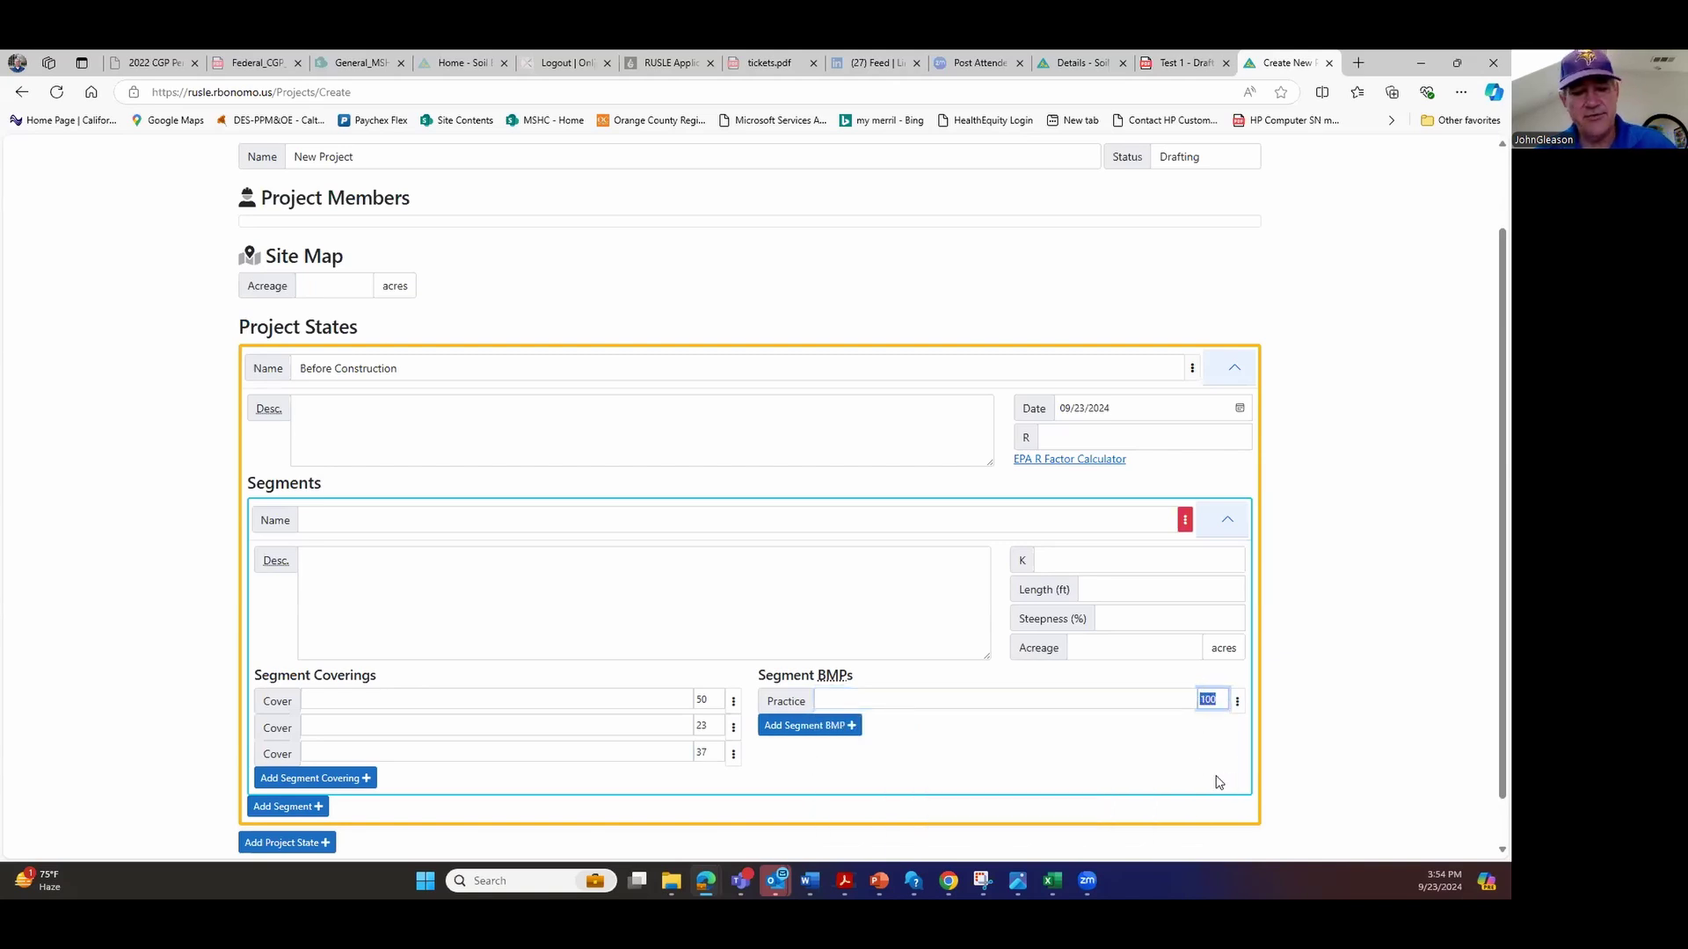
text(30)
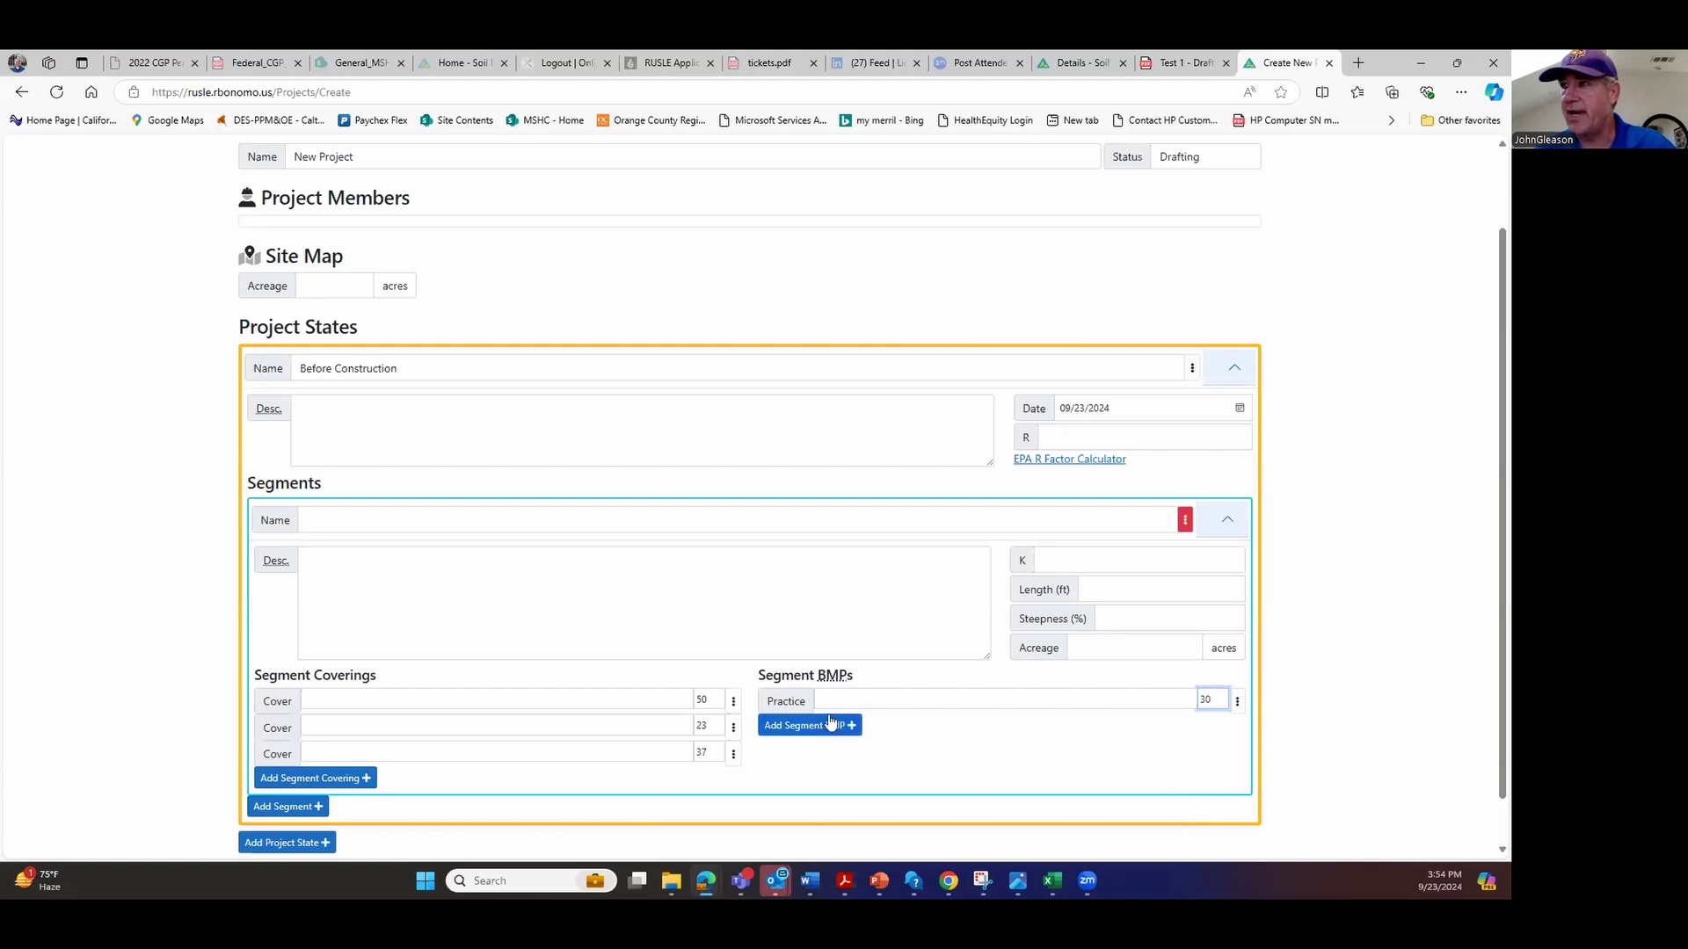
Try to enter "silt fence" as the practice of the segment's first BMP
click(851, 700)
text(s)
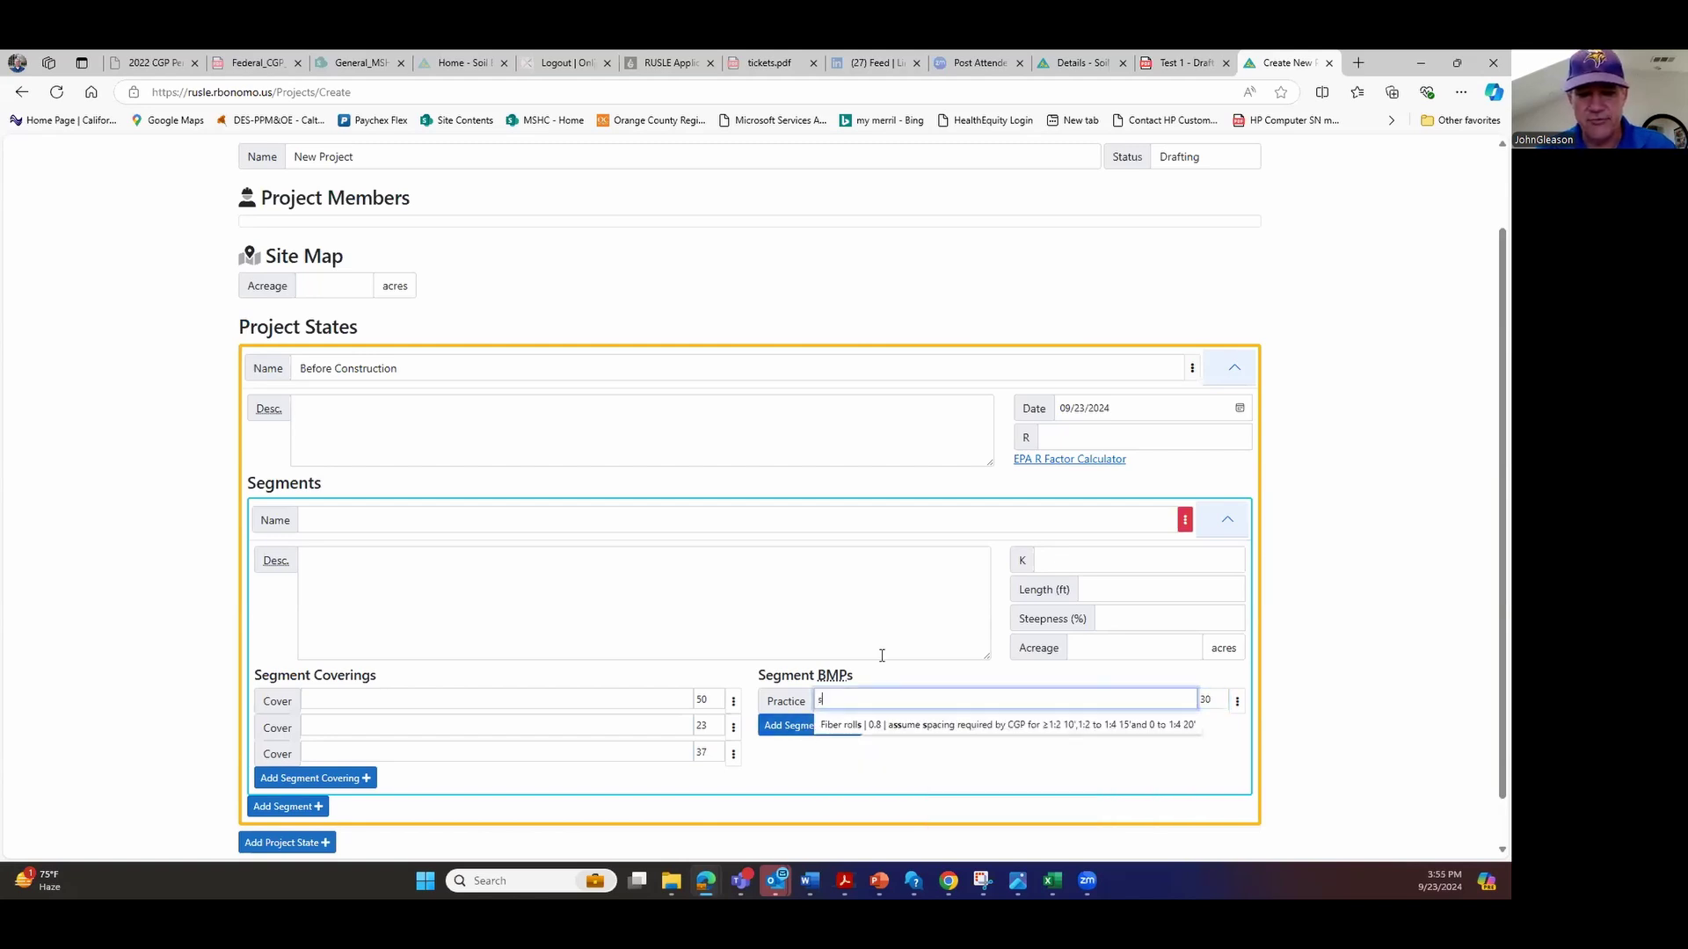
text(ilt fence)
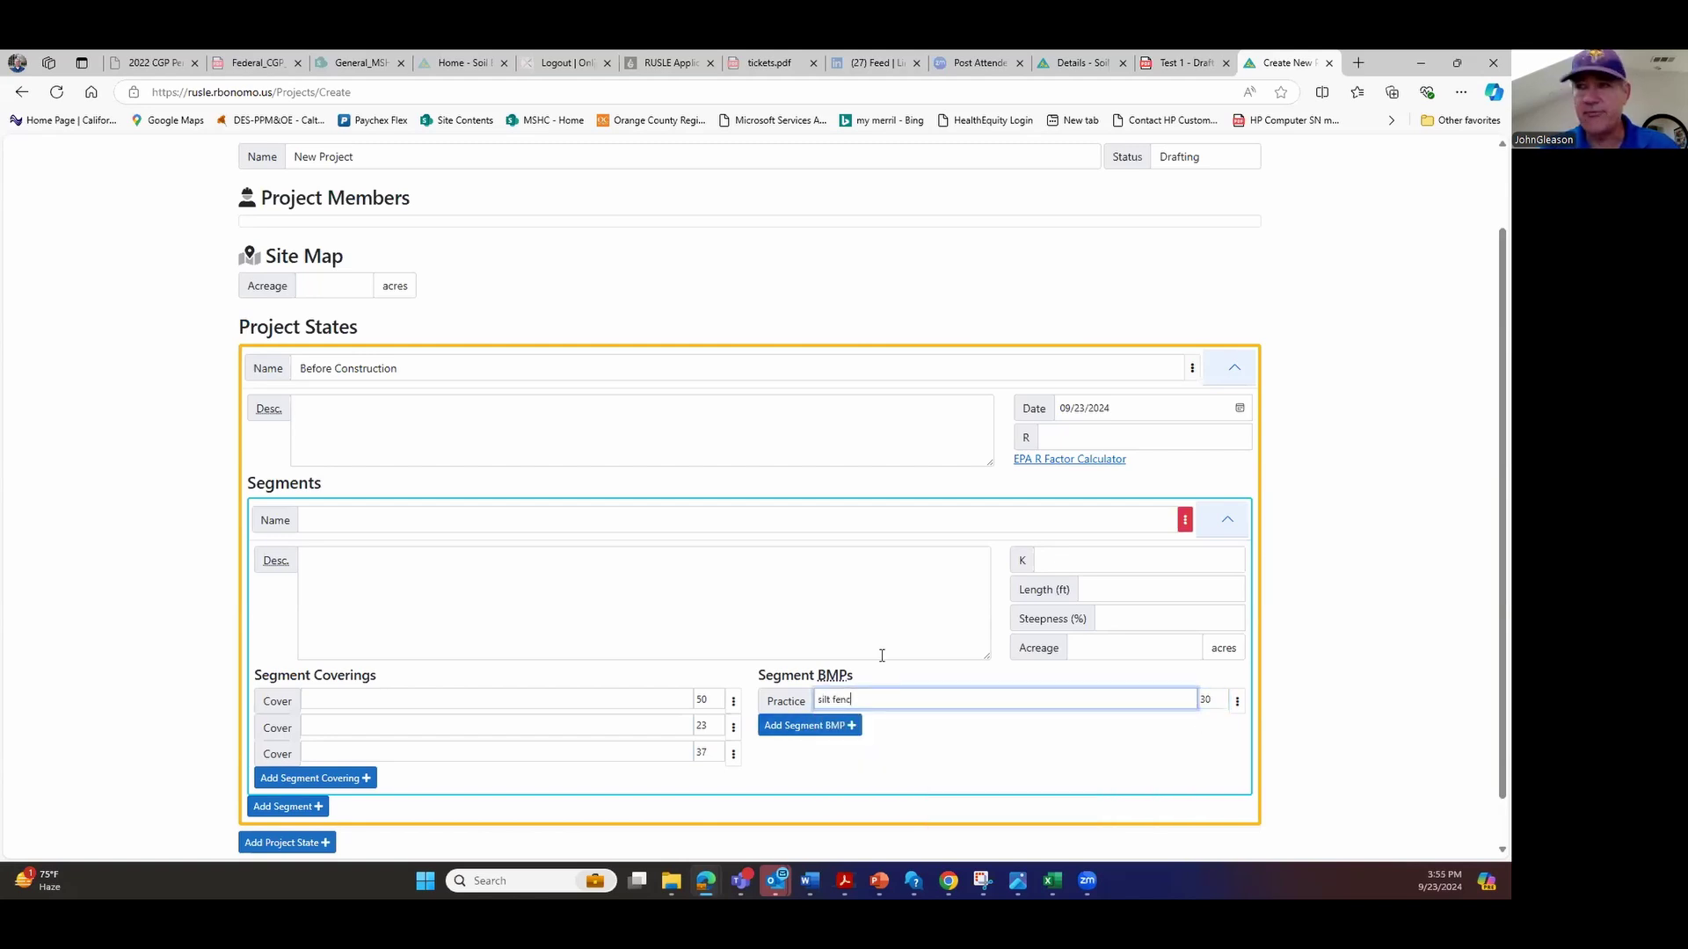
Add a second BMP to the segment and choose Fiber rolls (0.8) as the first BMP's practice
click(847, 728)
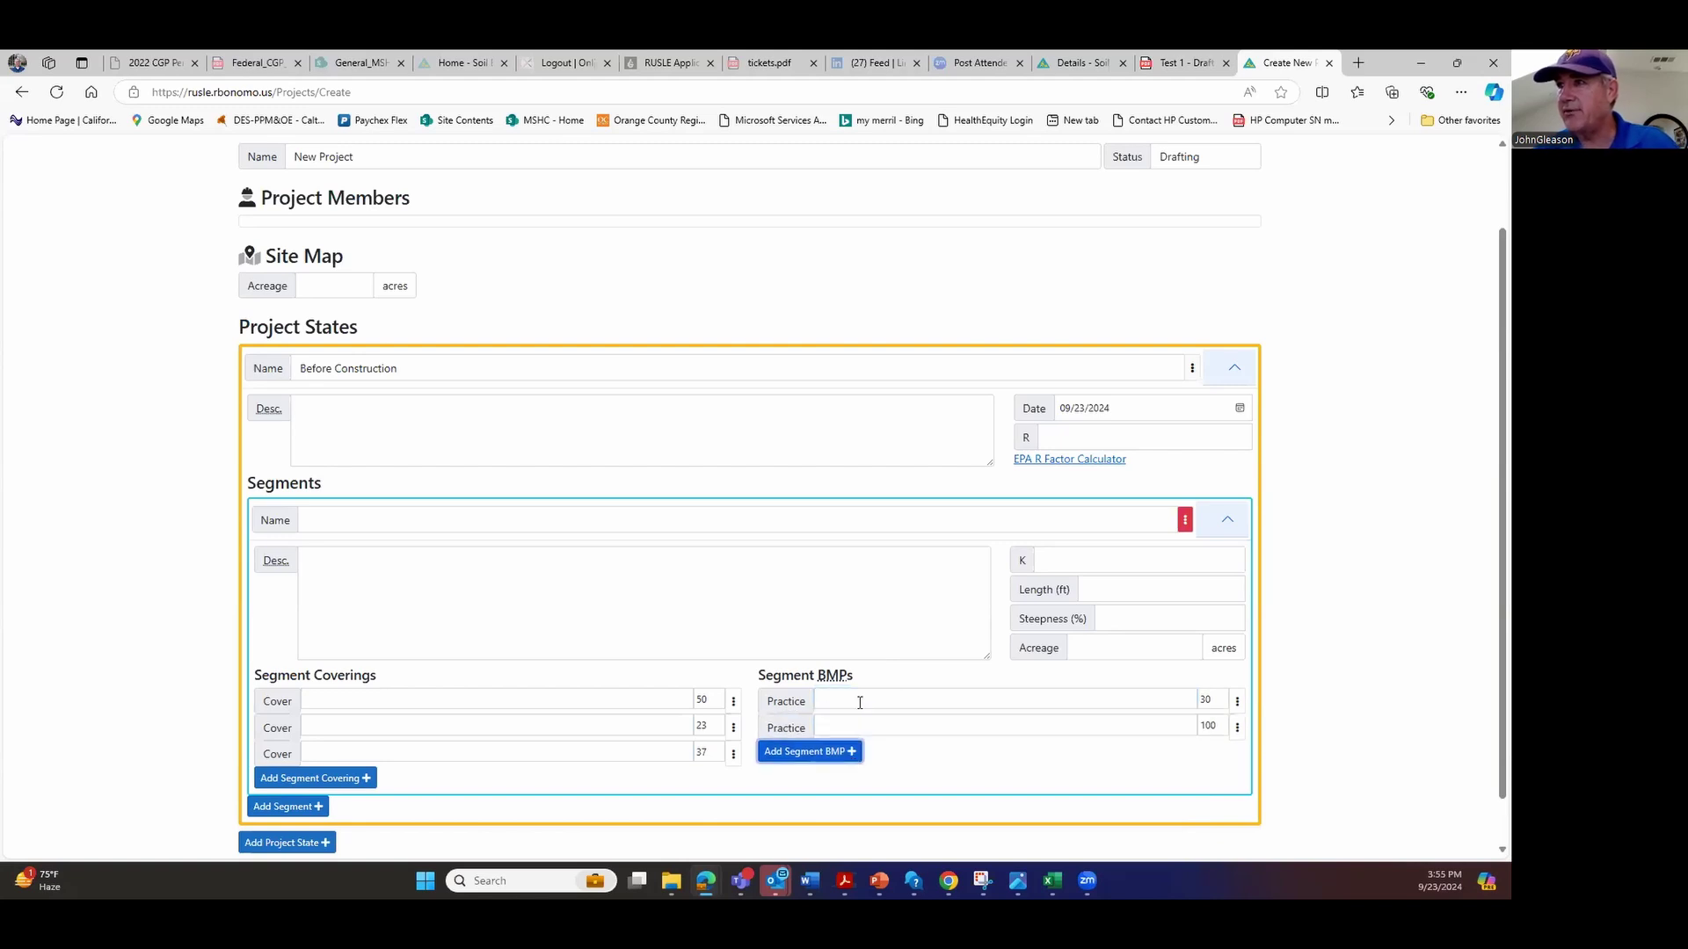
click(905, 701)
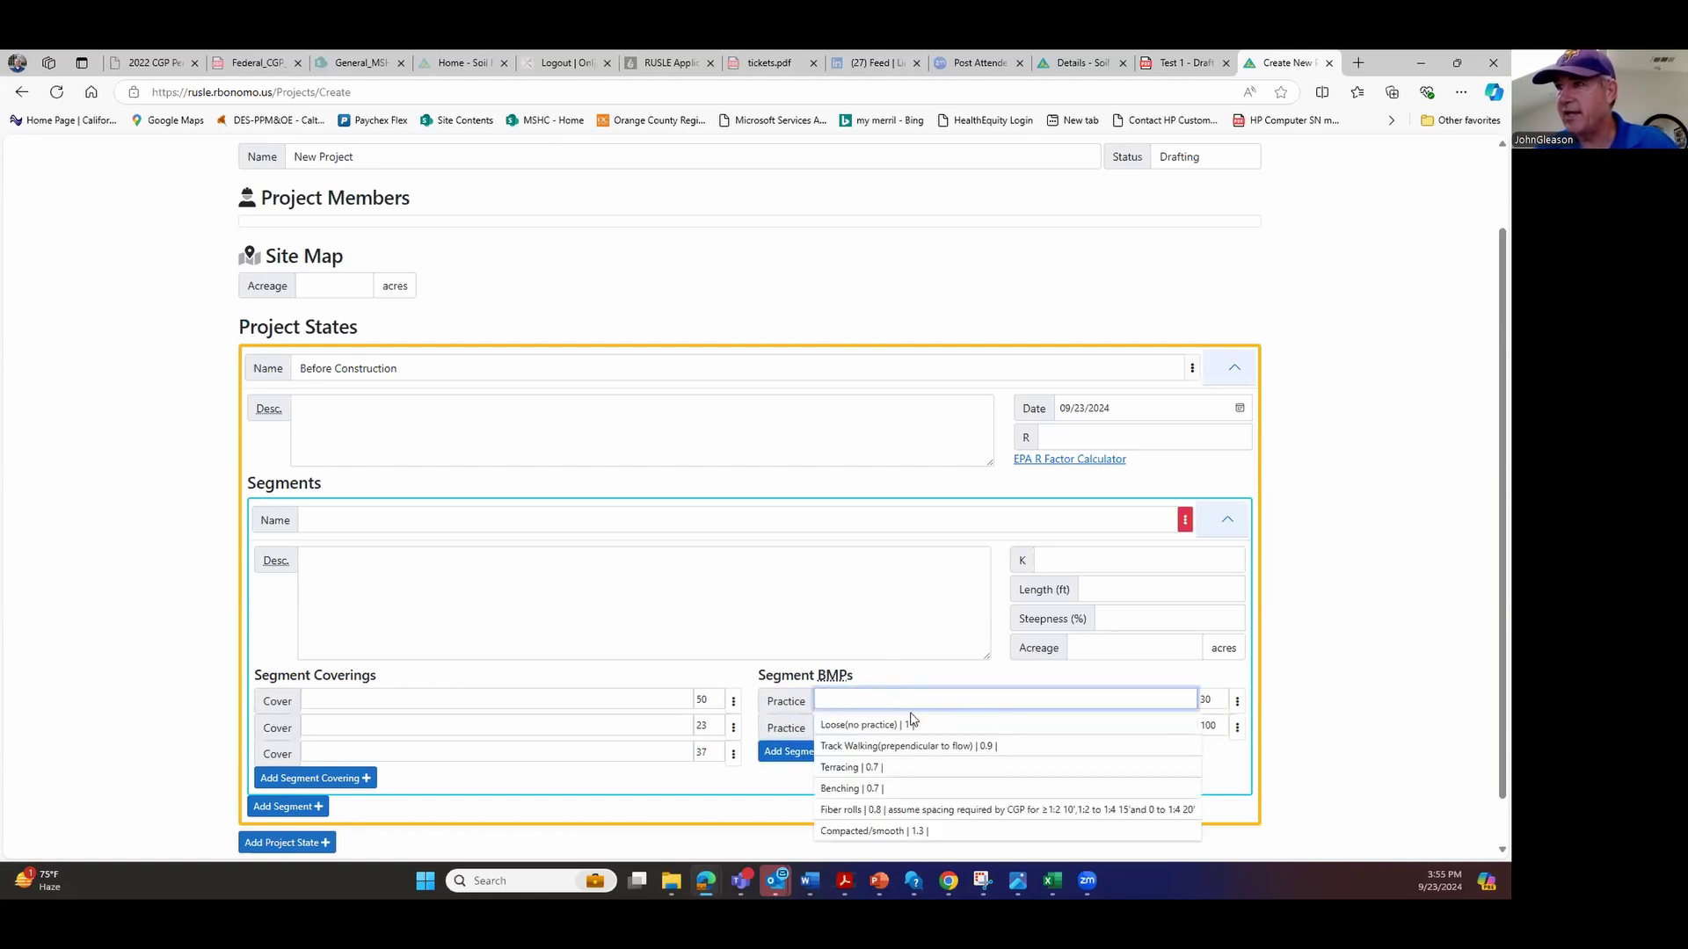
click(889, 810)
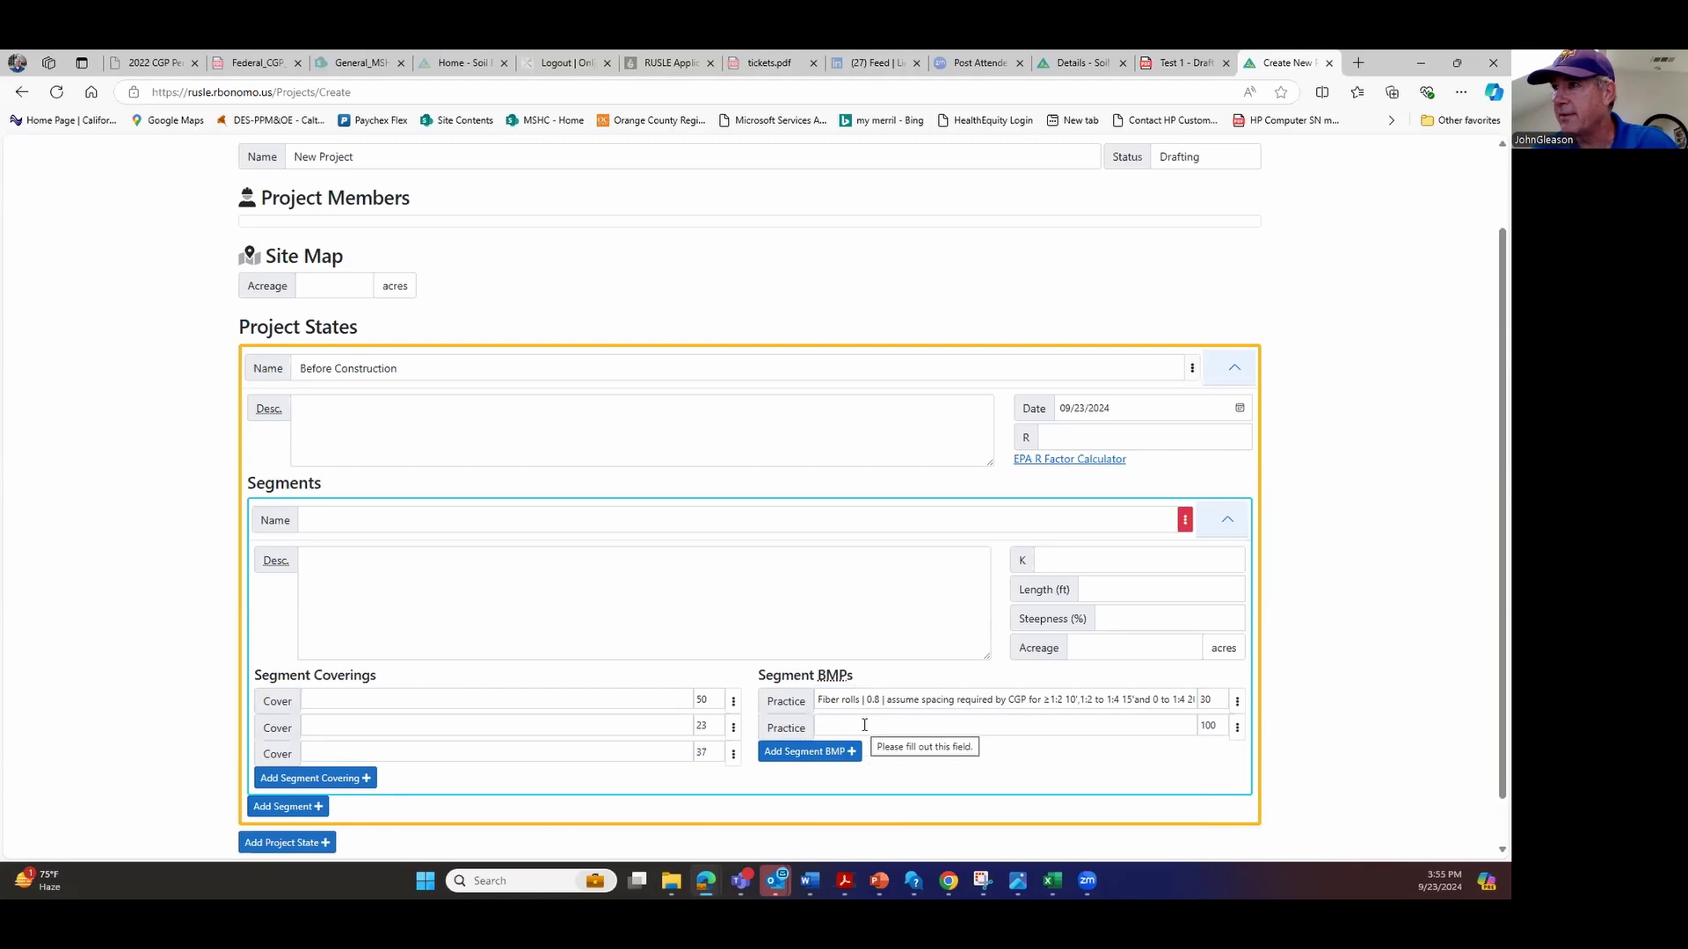
Set the second BMP's percentage to 70 and choose Benching (0.7) as its practice
click(1210, 726)
double_click(1210, 725)
text(70)
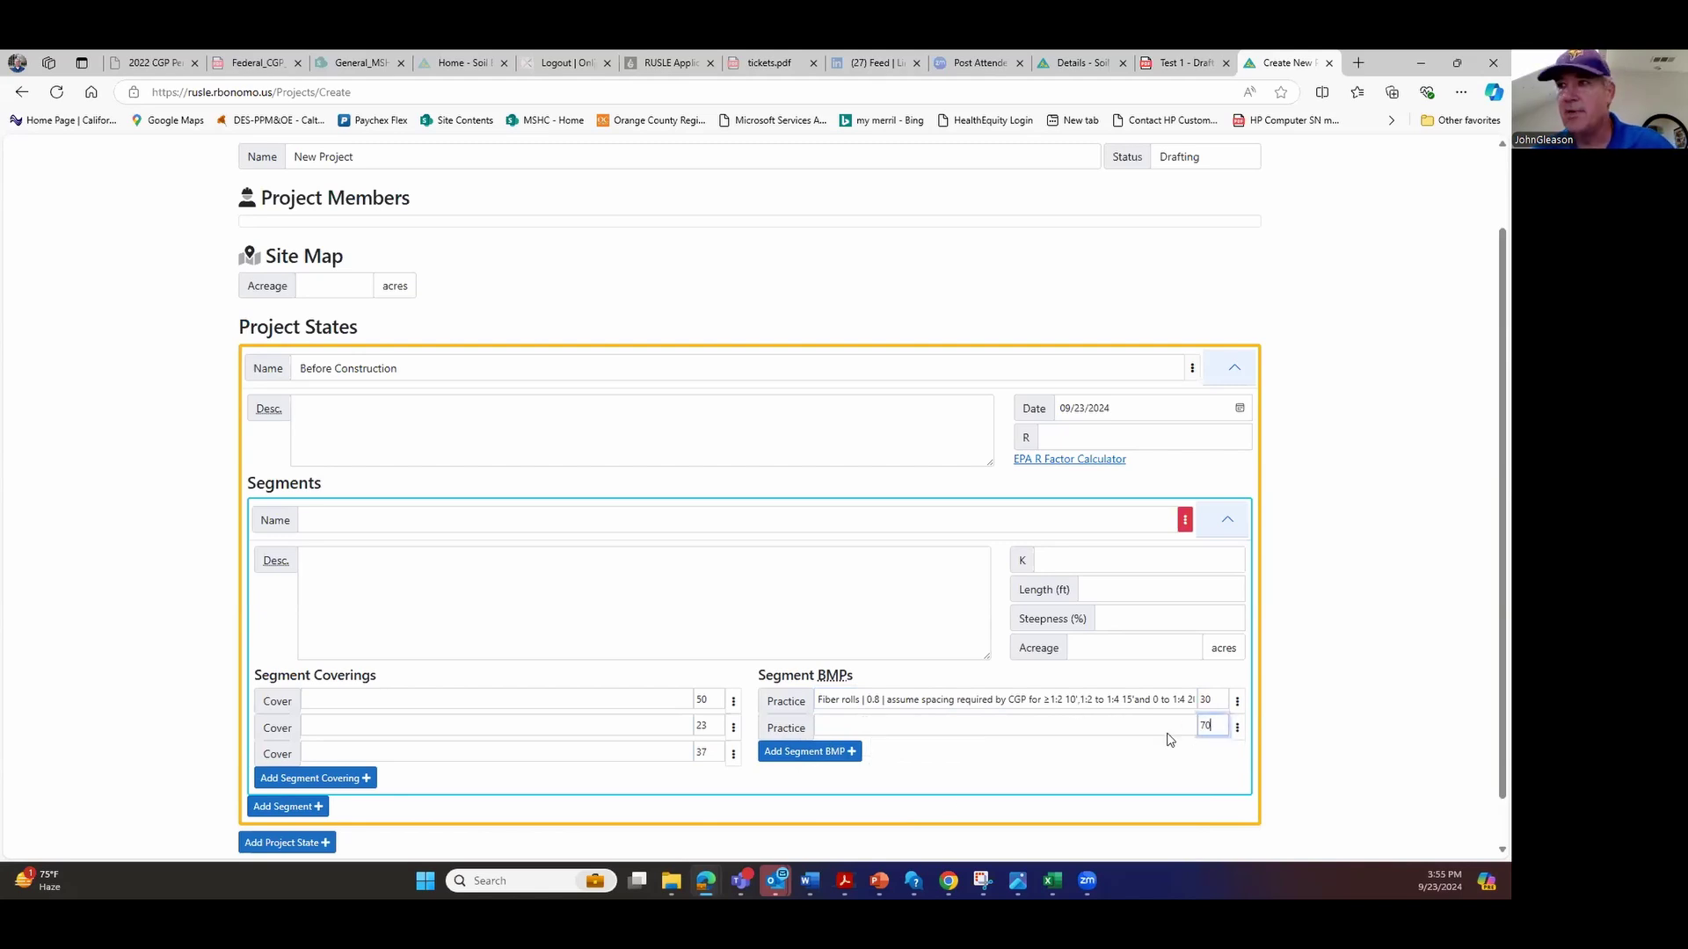
click(831, 725)
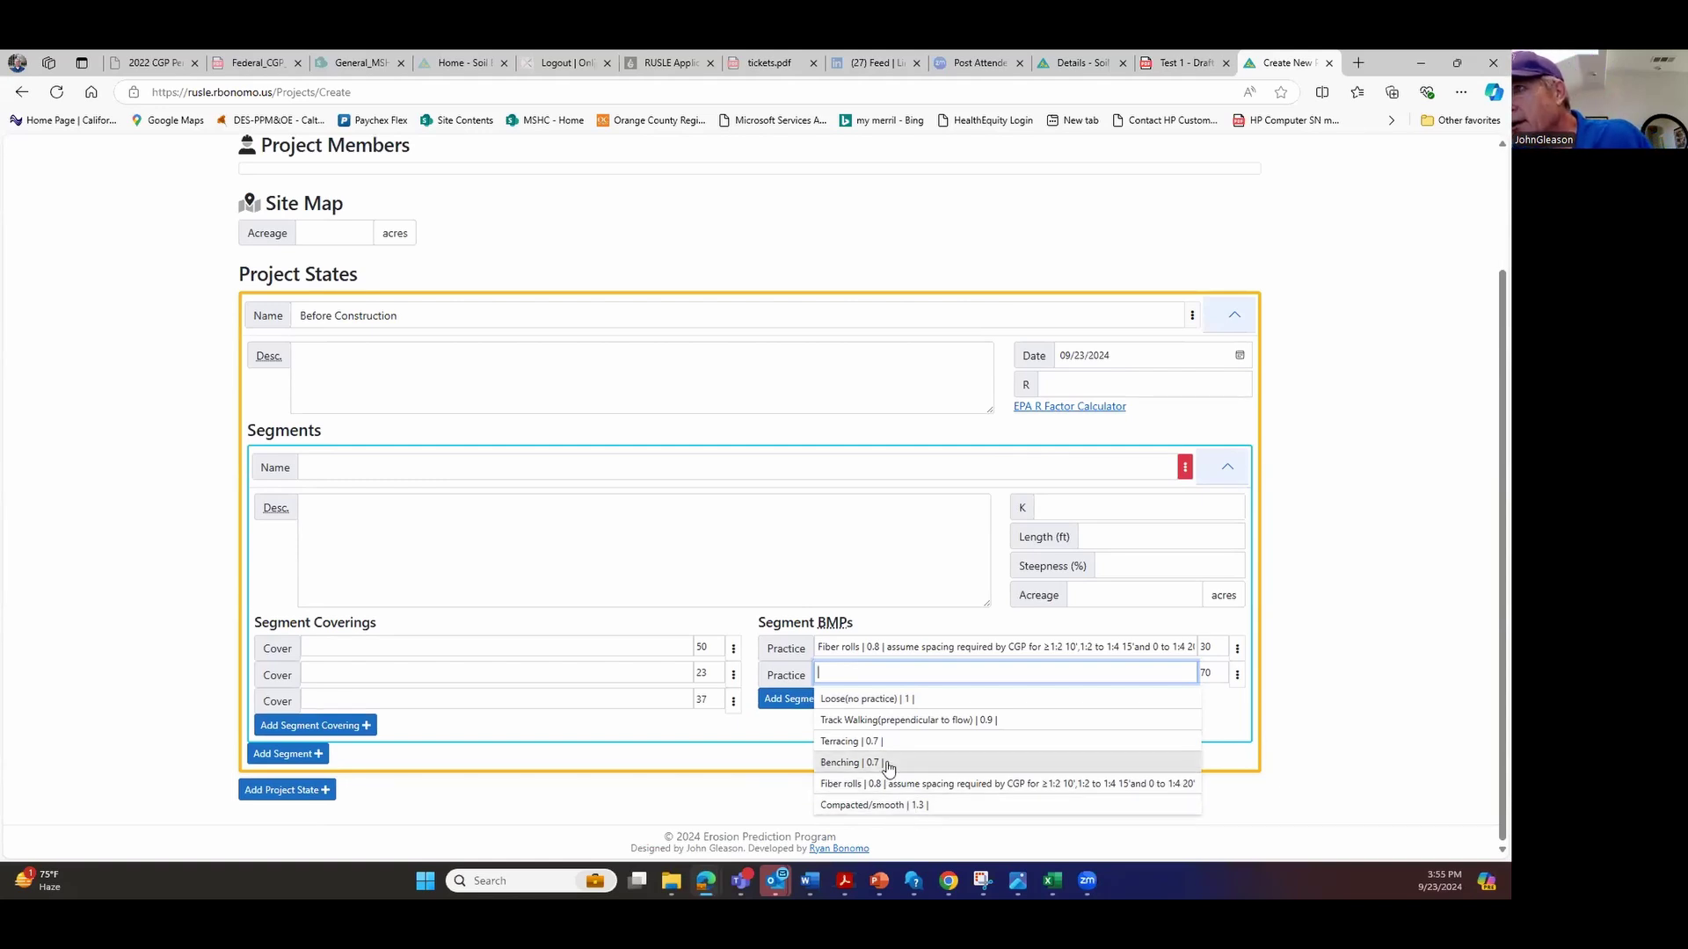
click(891, 762)
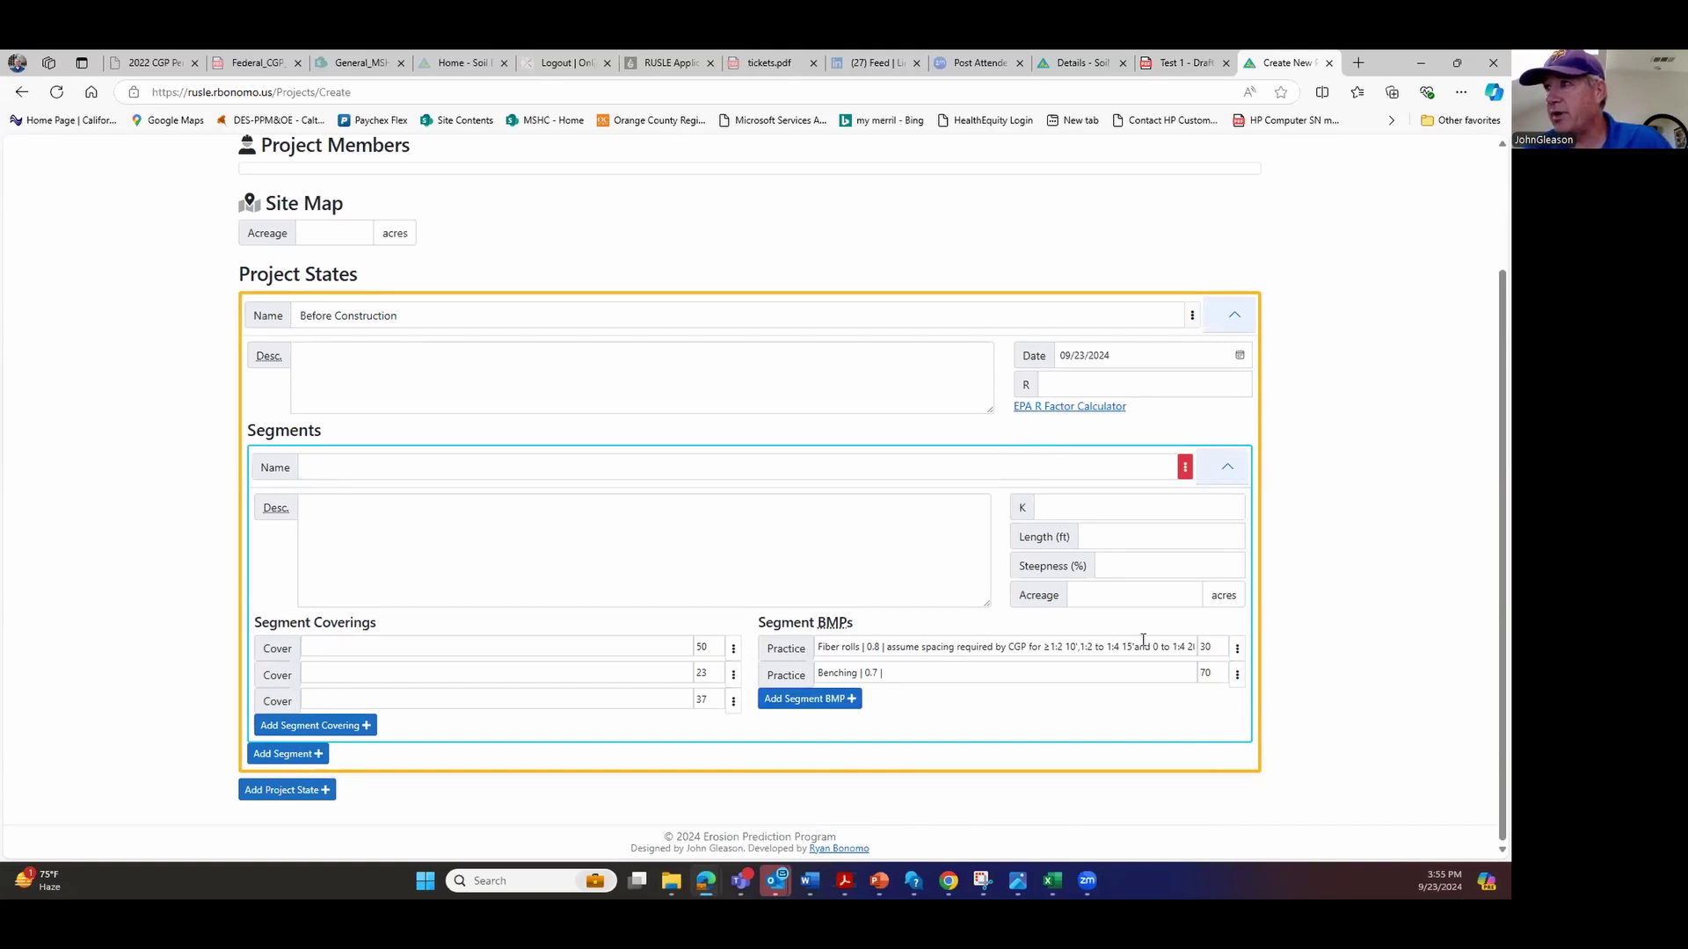
Choose Straw (2 ton per acre), BFM and Pavement as the covers of the segment's first, second and third coverings
click(391, 646)
click(392, 671)
click(404, 677)
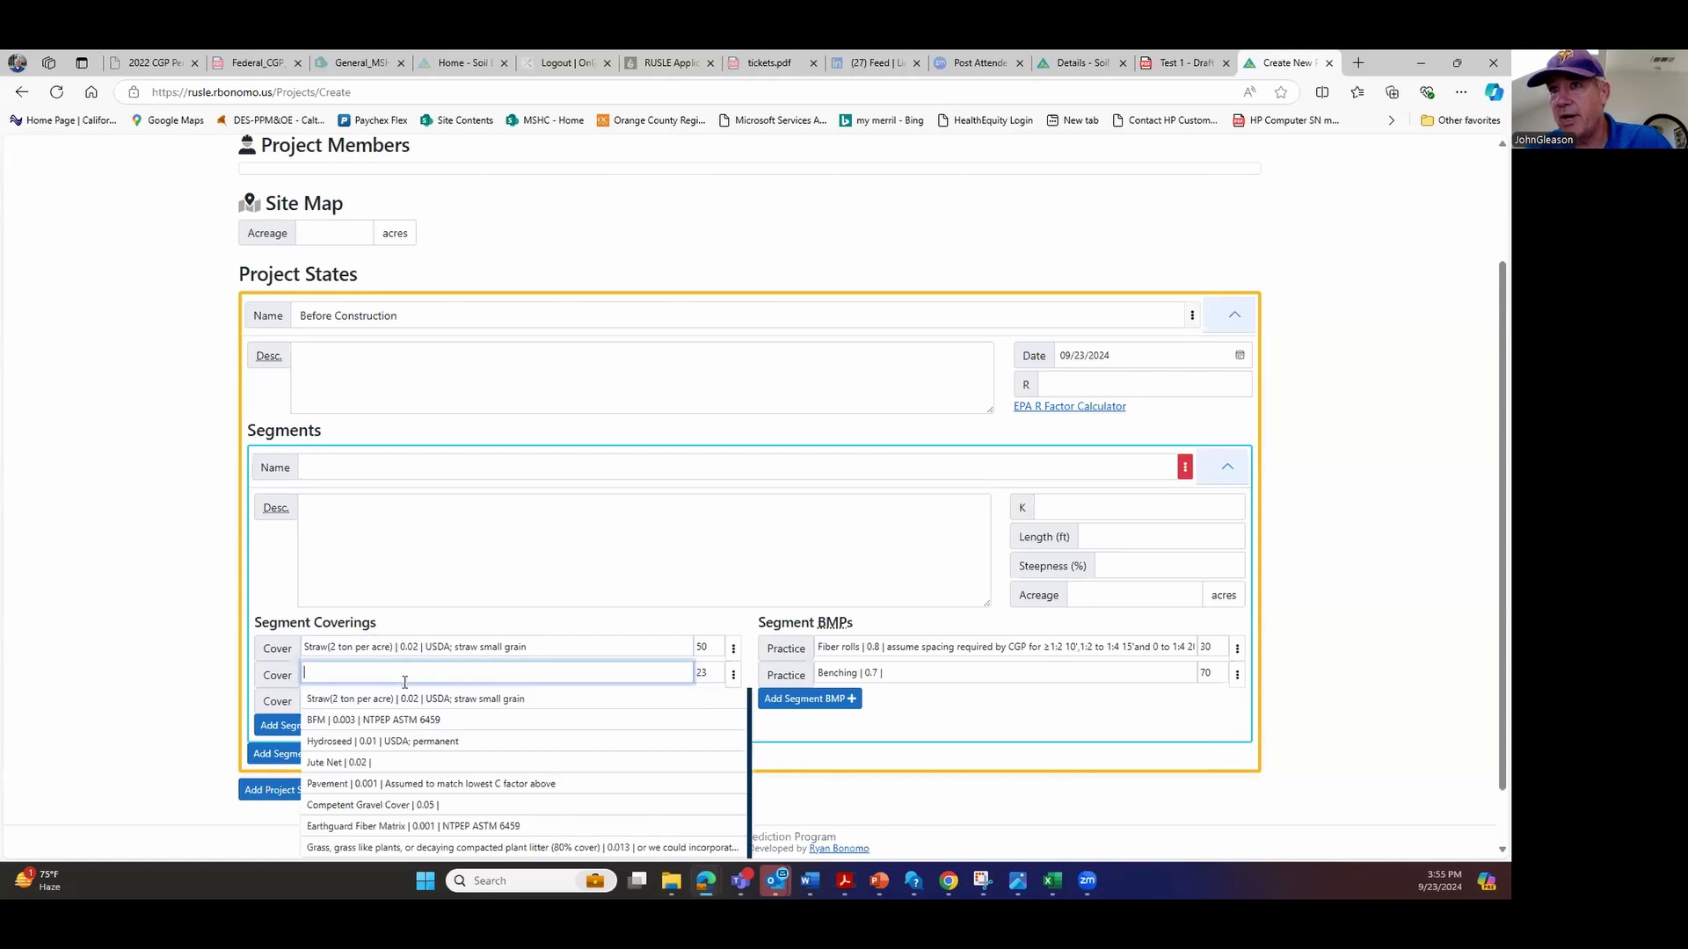
click(413, 719)
click(402, 701)
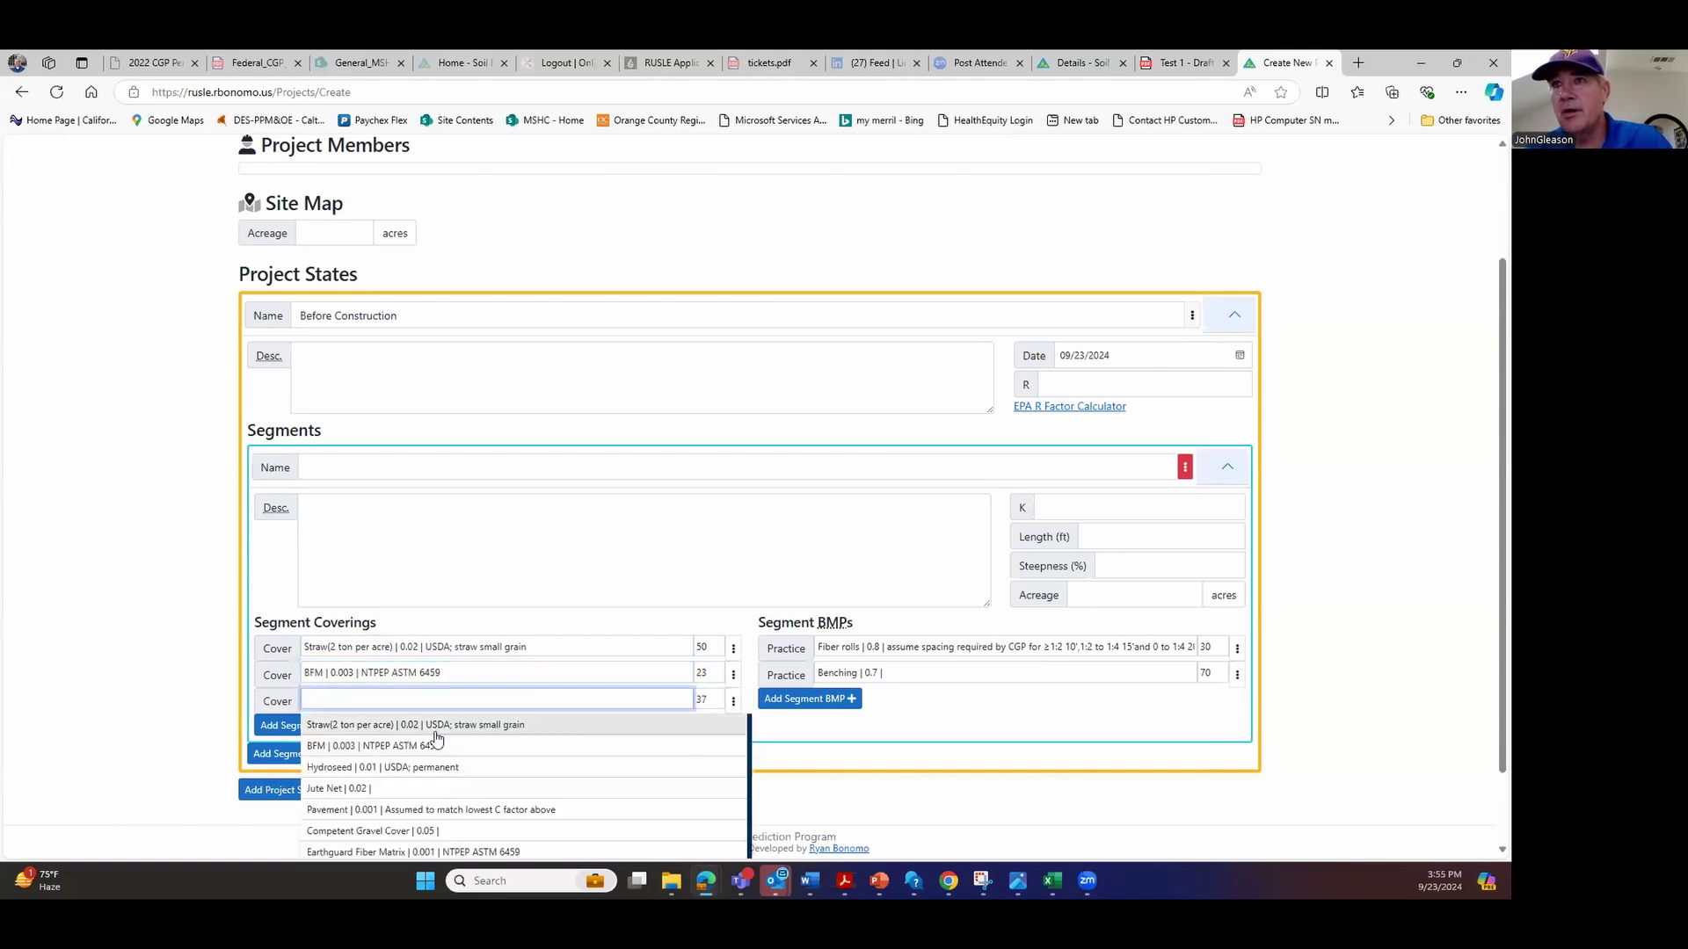
scroll(417, 787, down, 1)
click(424, 775)
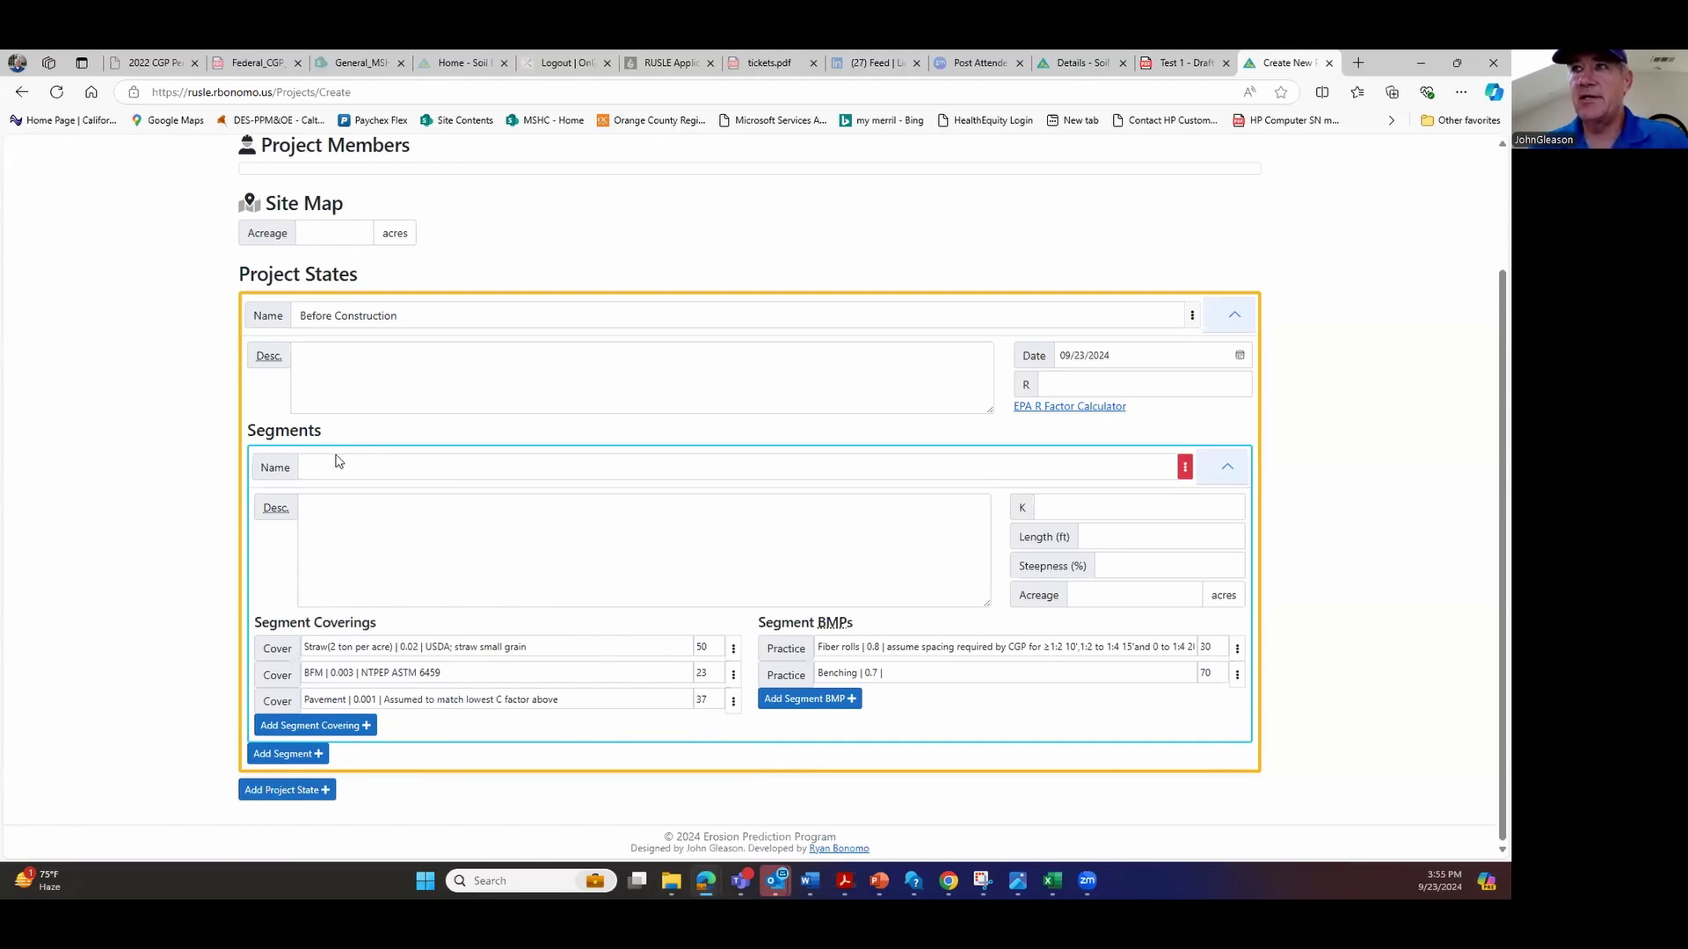
Add a second segment, then set the first segment's acreage to 2 and the second segment's acreage to 3
click(300, 755)
scroll(423, 704, down, 3)
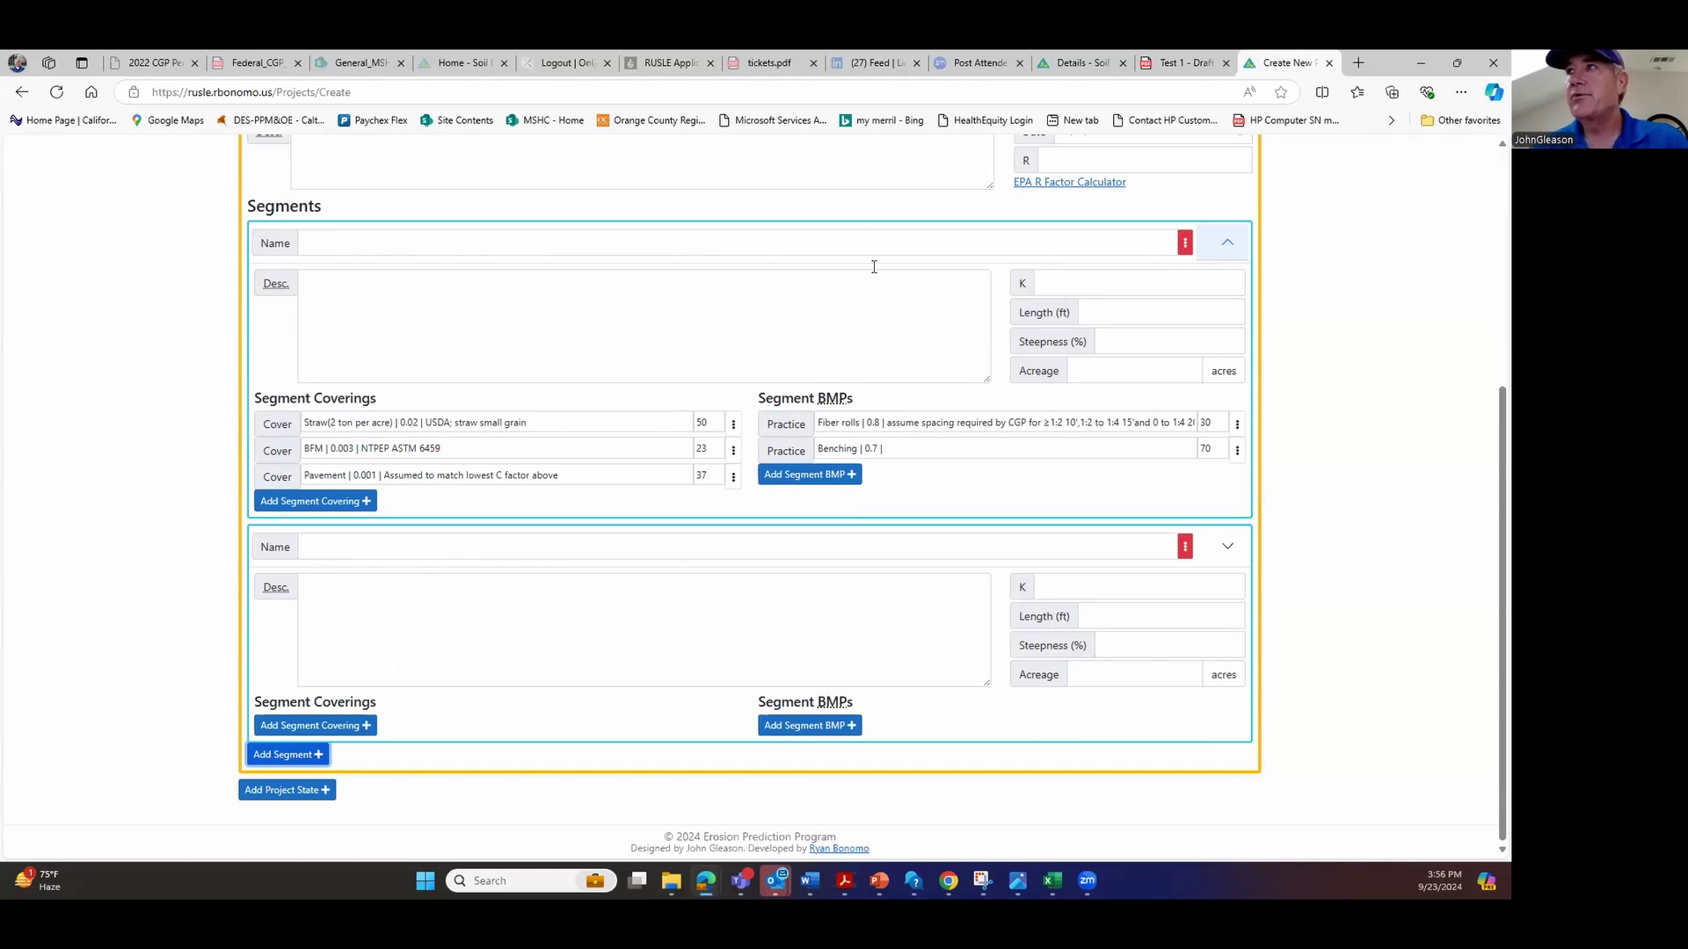
click(1137, 372)
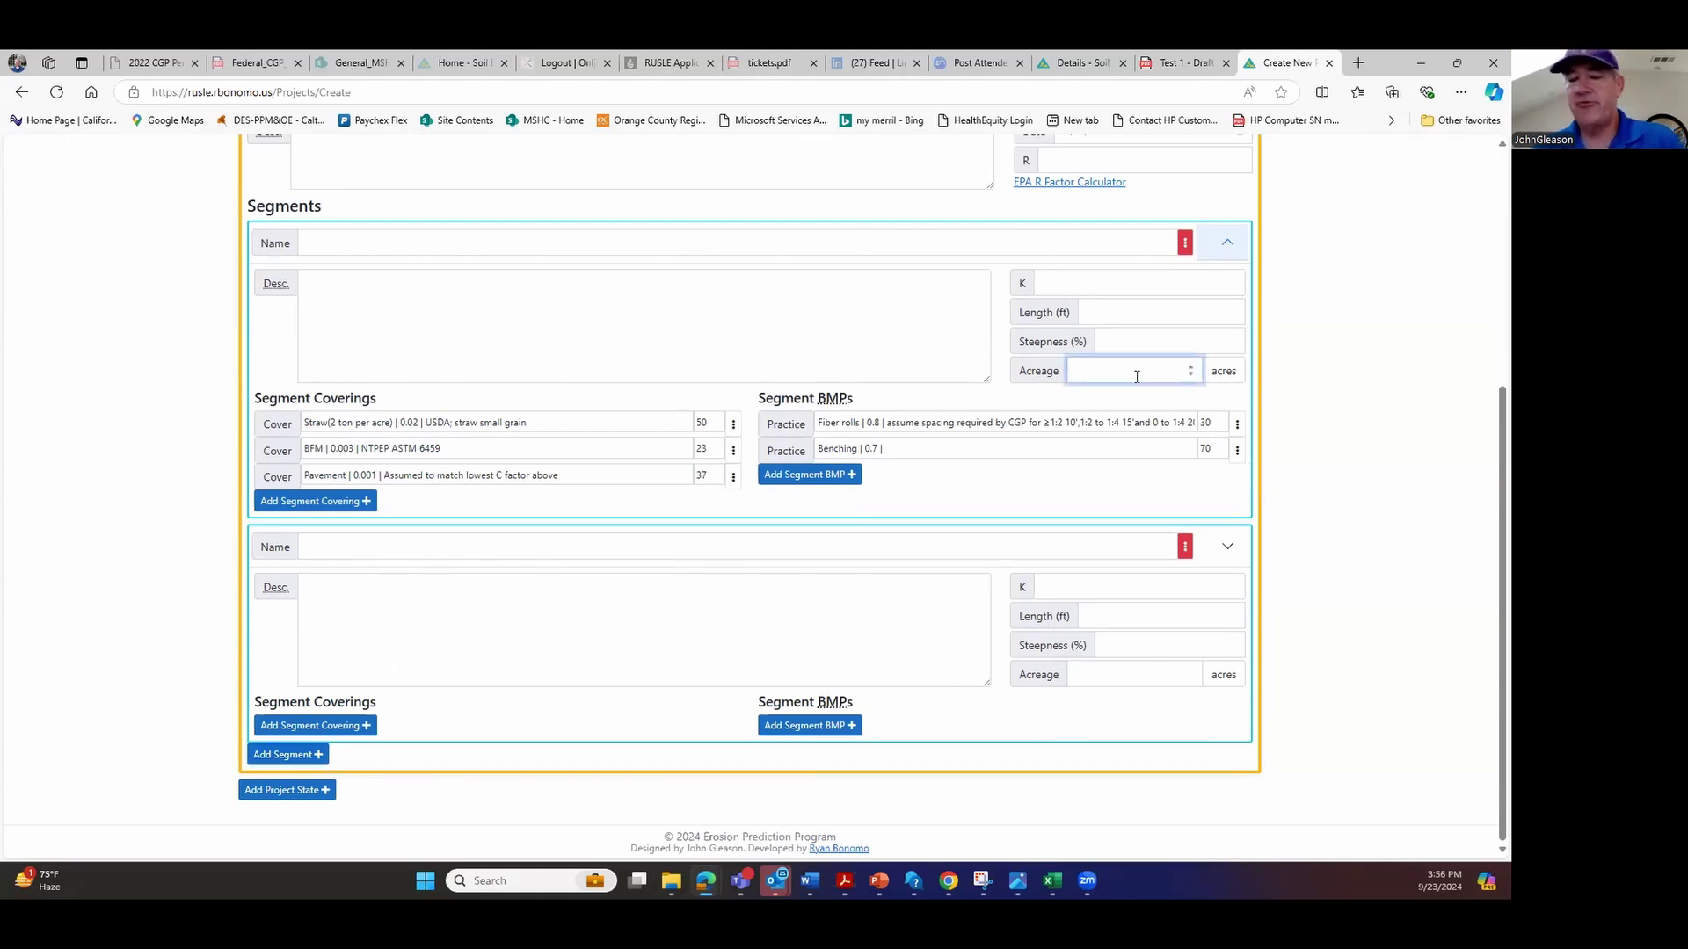
text(2)
click(1117, 686)
text(3)
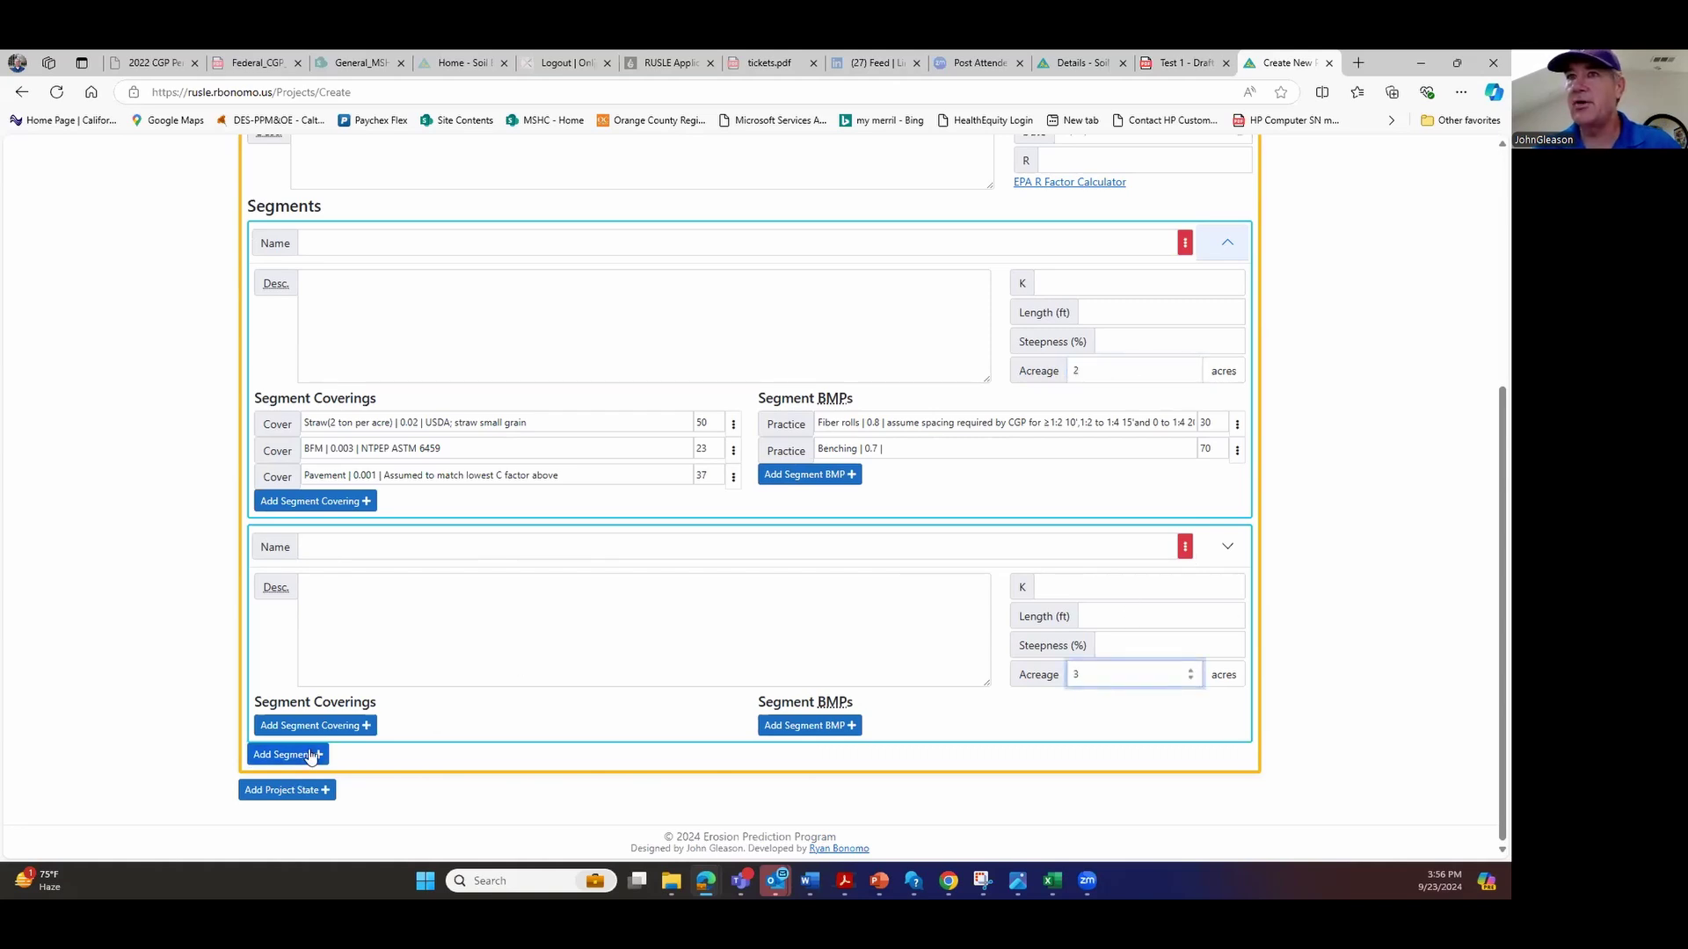
Add a third segment to the Before Construction project state
click(301, 754)
scroll(466, 701, down, 3)
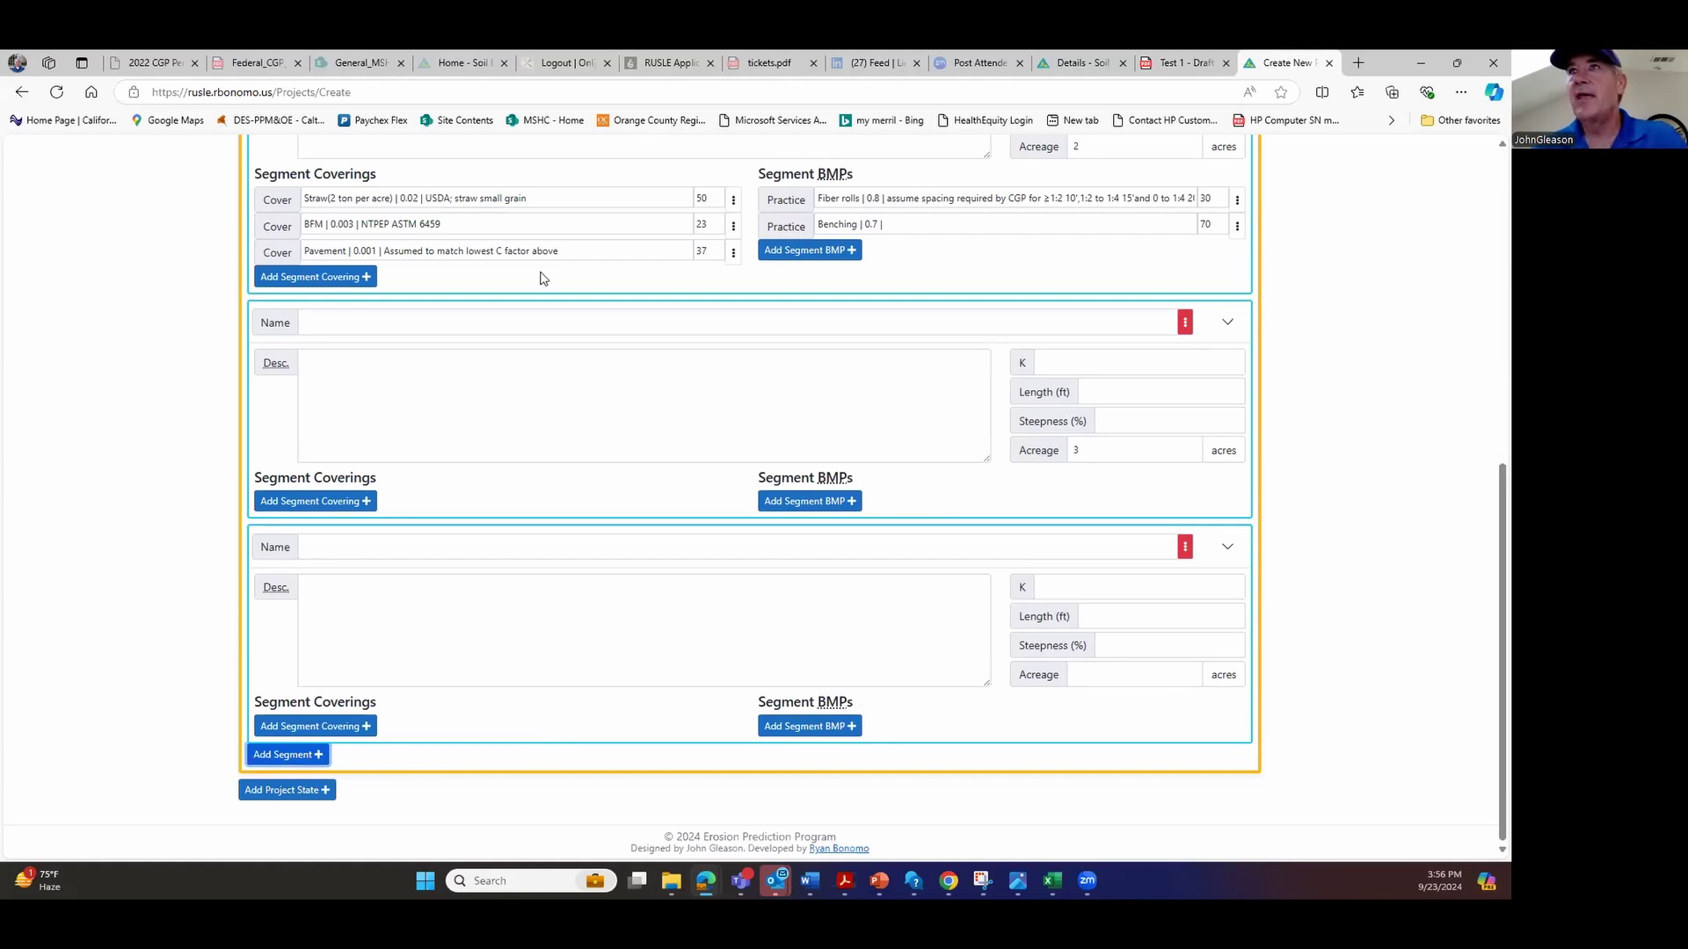
scroll(577, 290, up, 2)
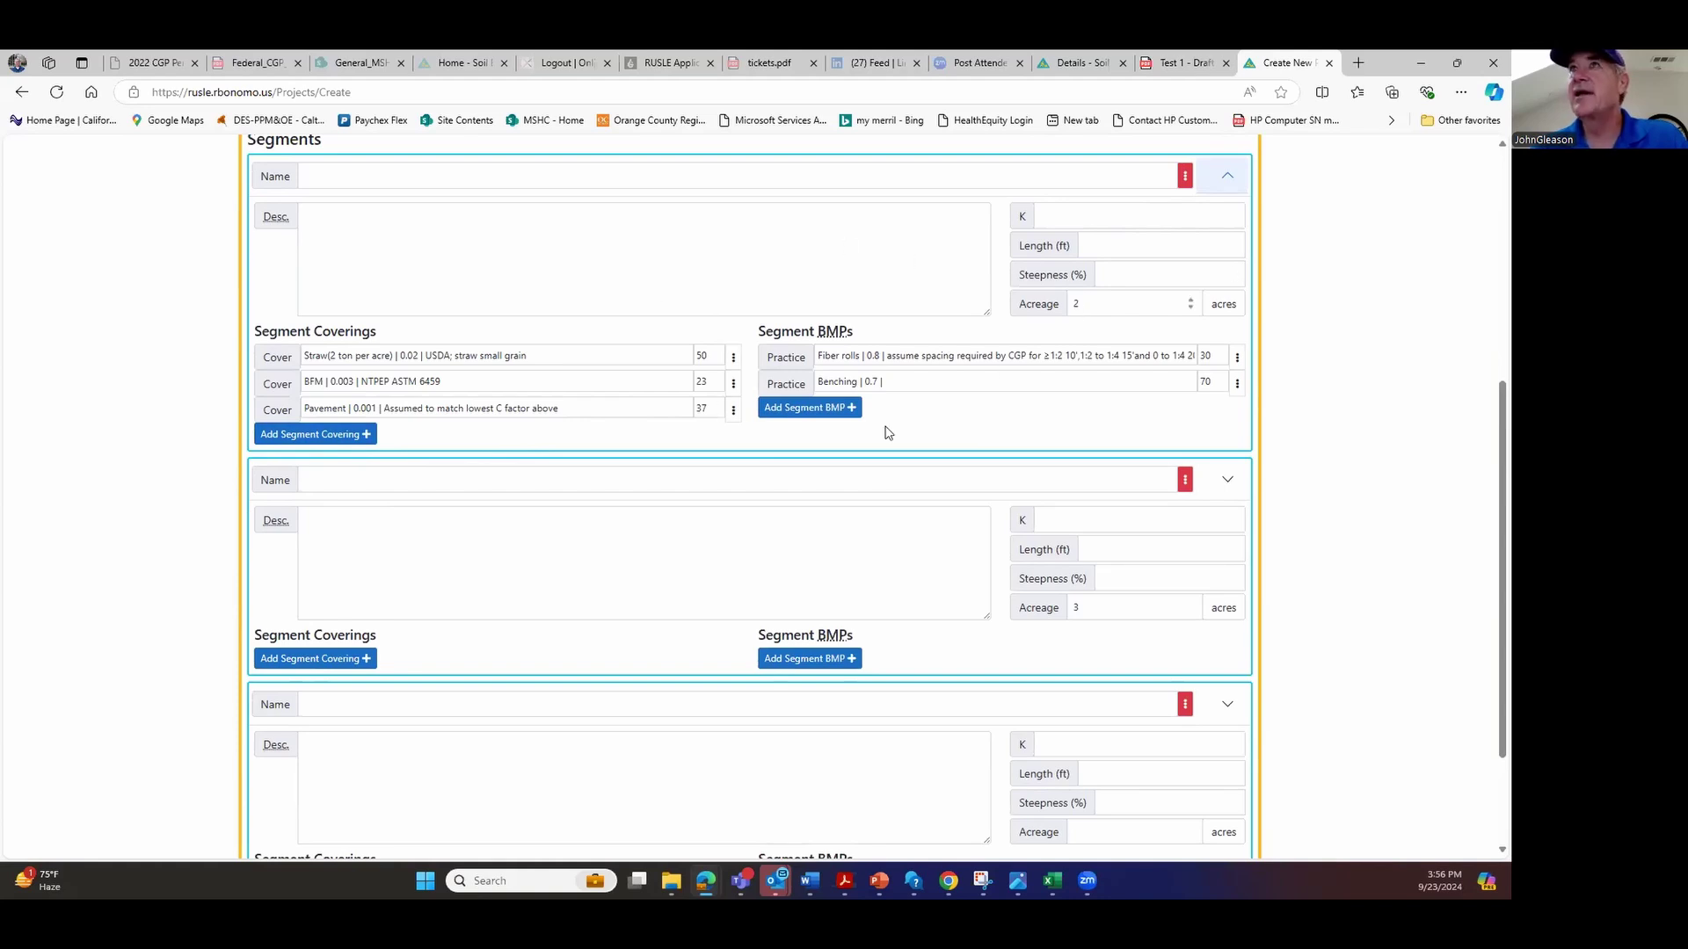
scroll(302, 378, up, 3)
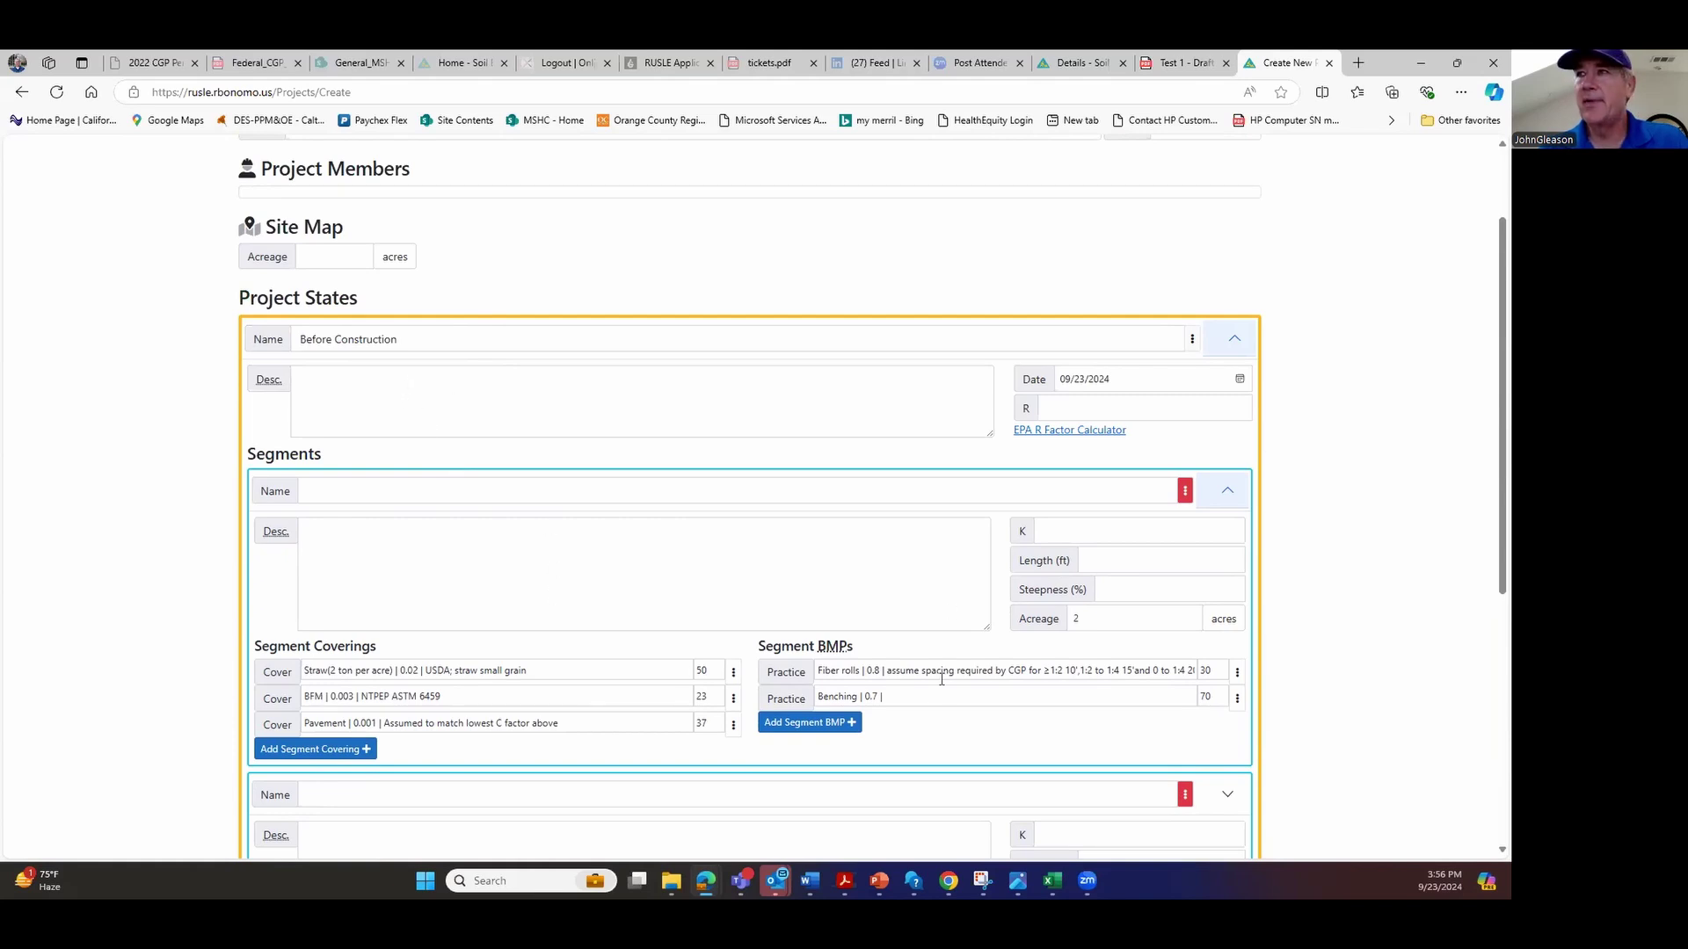
scroll(924, 696, down, 3)
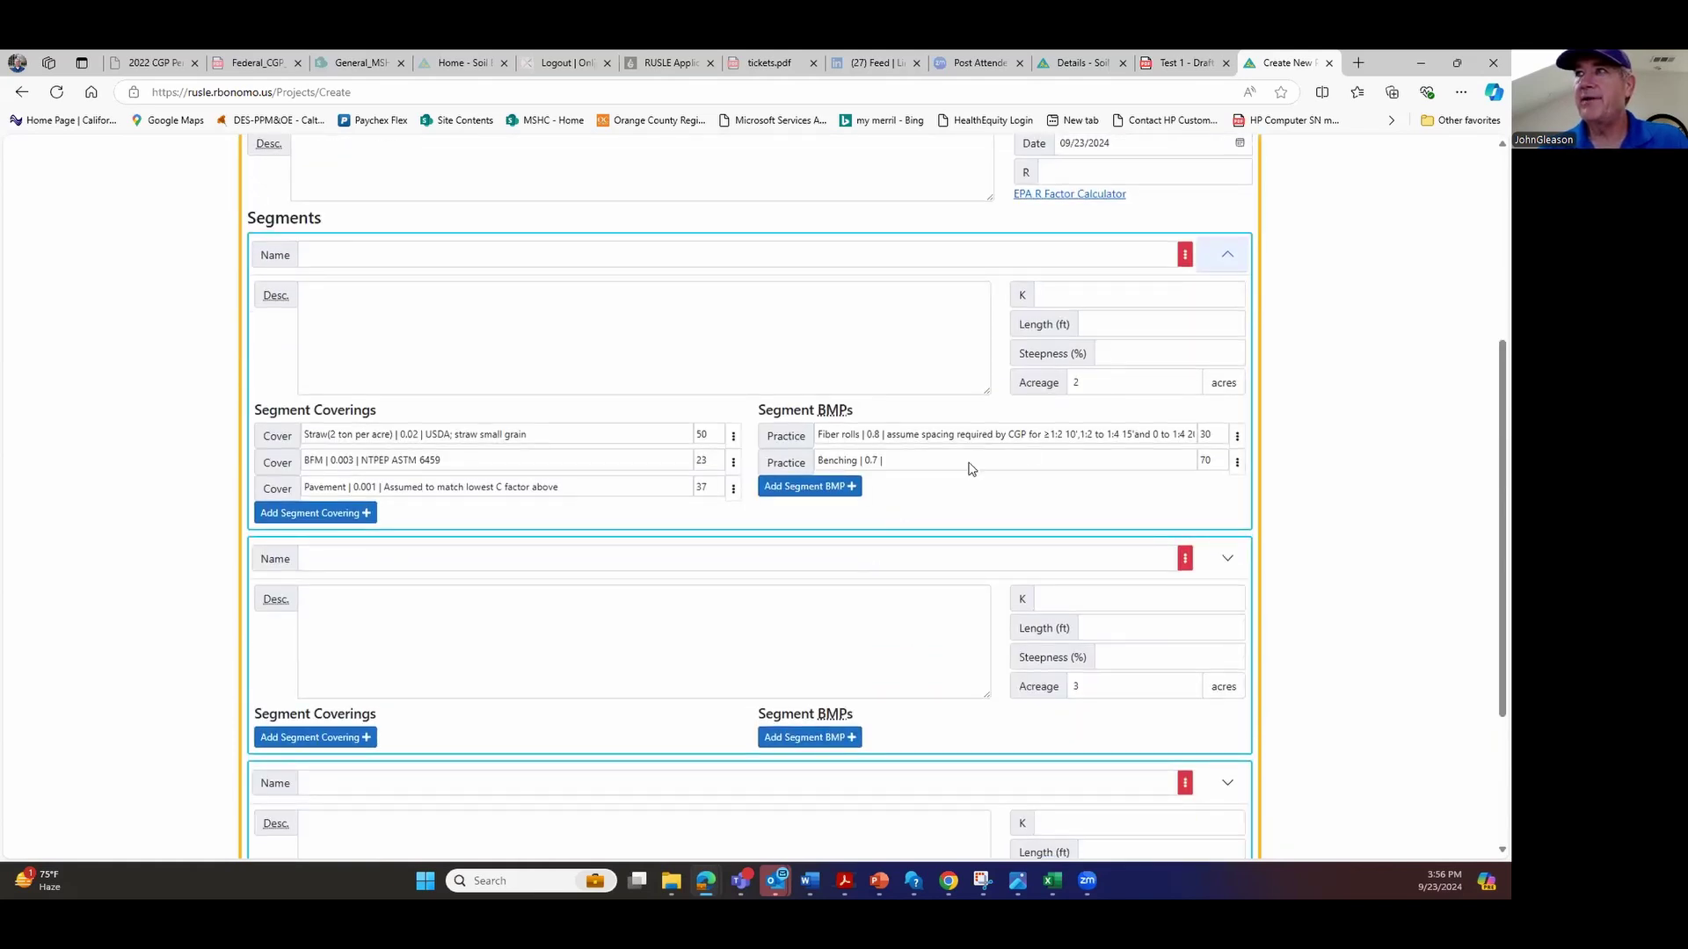
Add a third BMP to the first segment and view its available practice options without choosing one
click(851, 486)
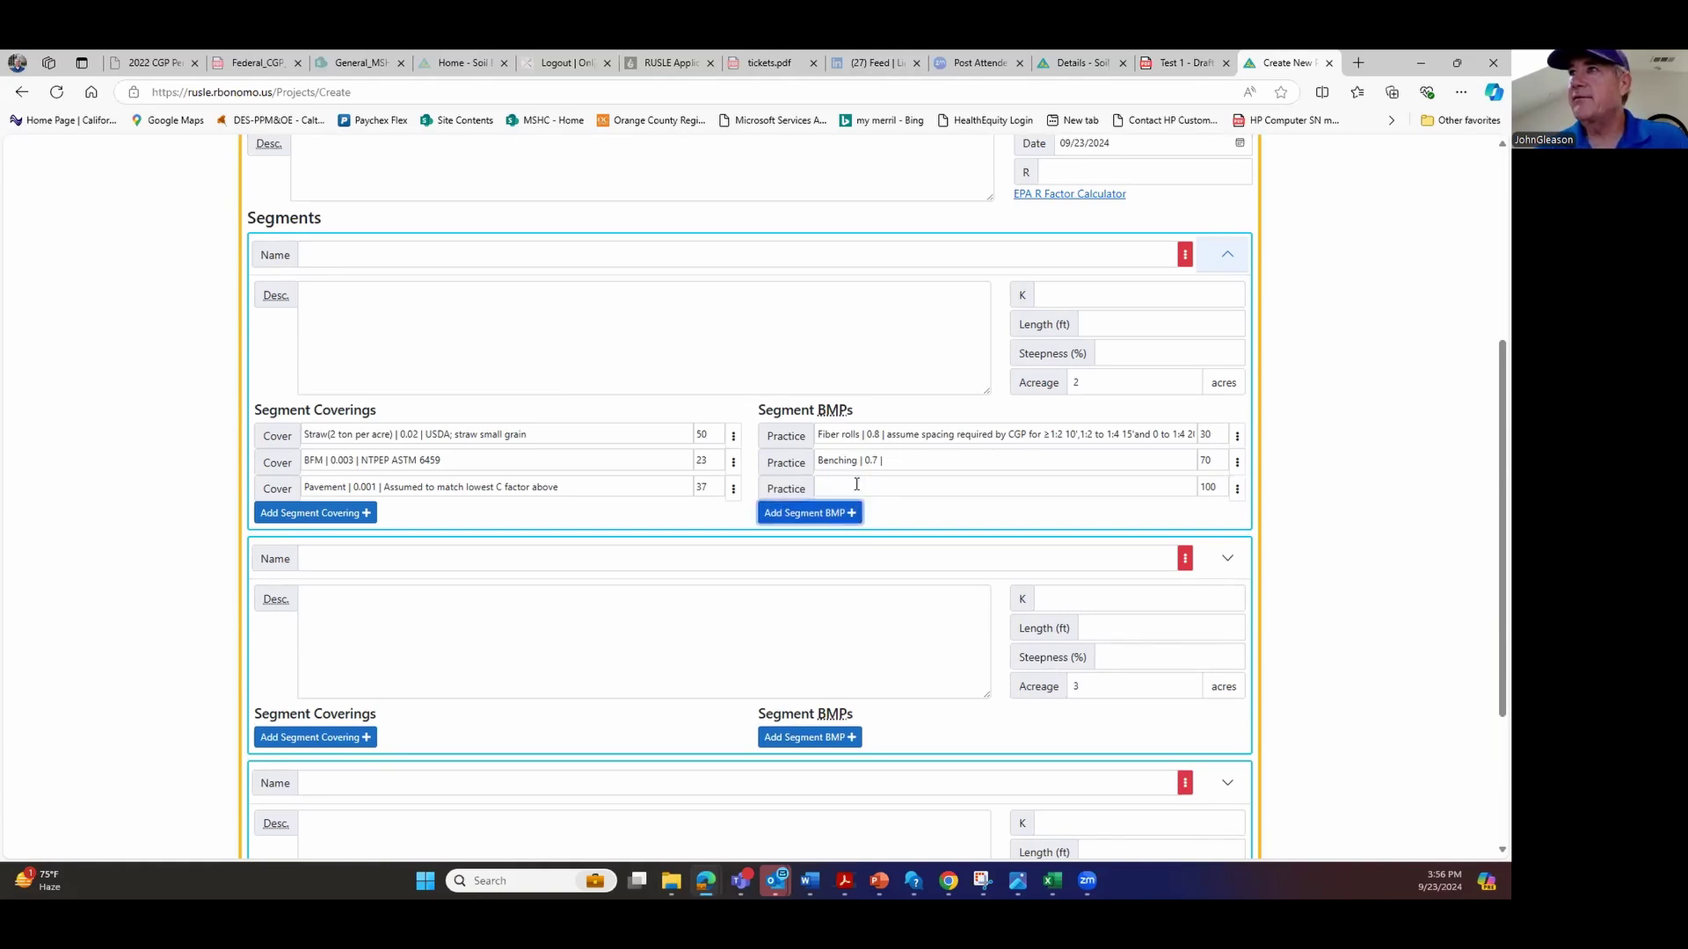
click(1063, 488)
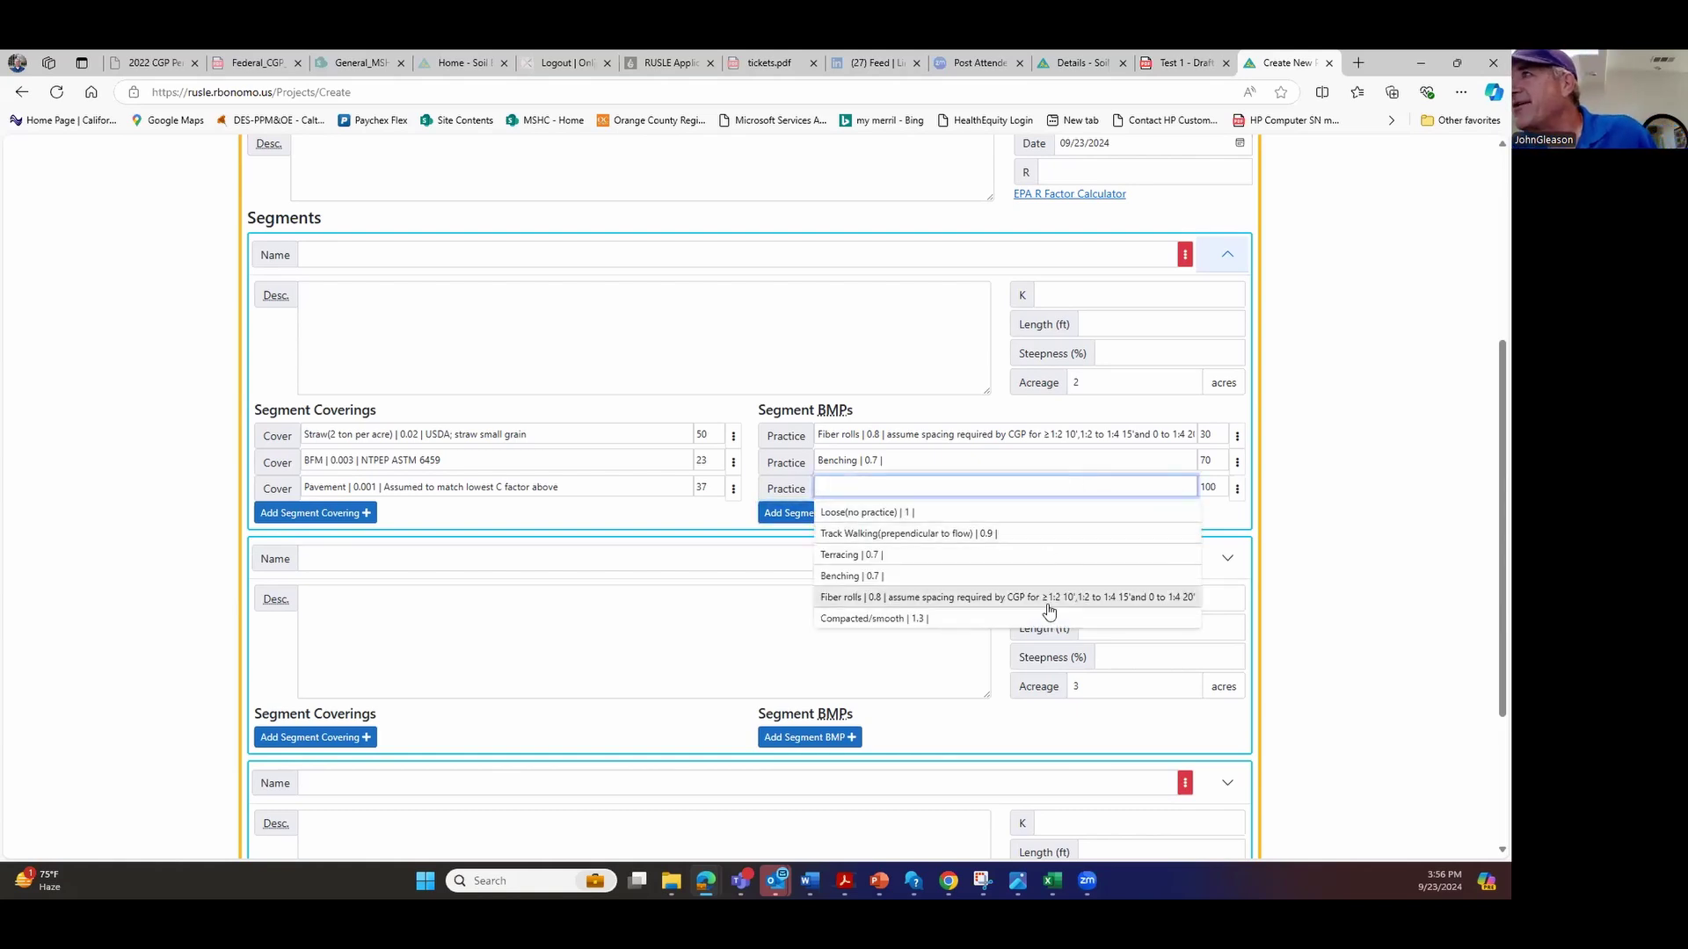
scroll(1075, 558, down, 3)
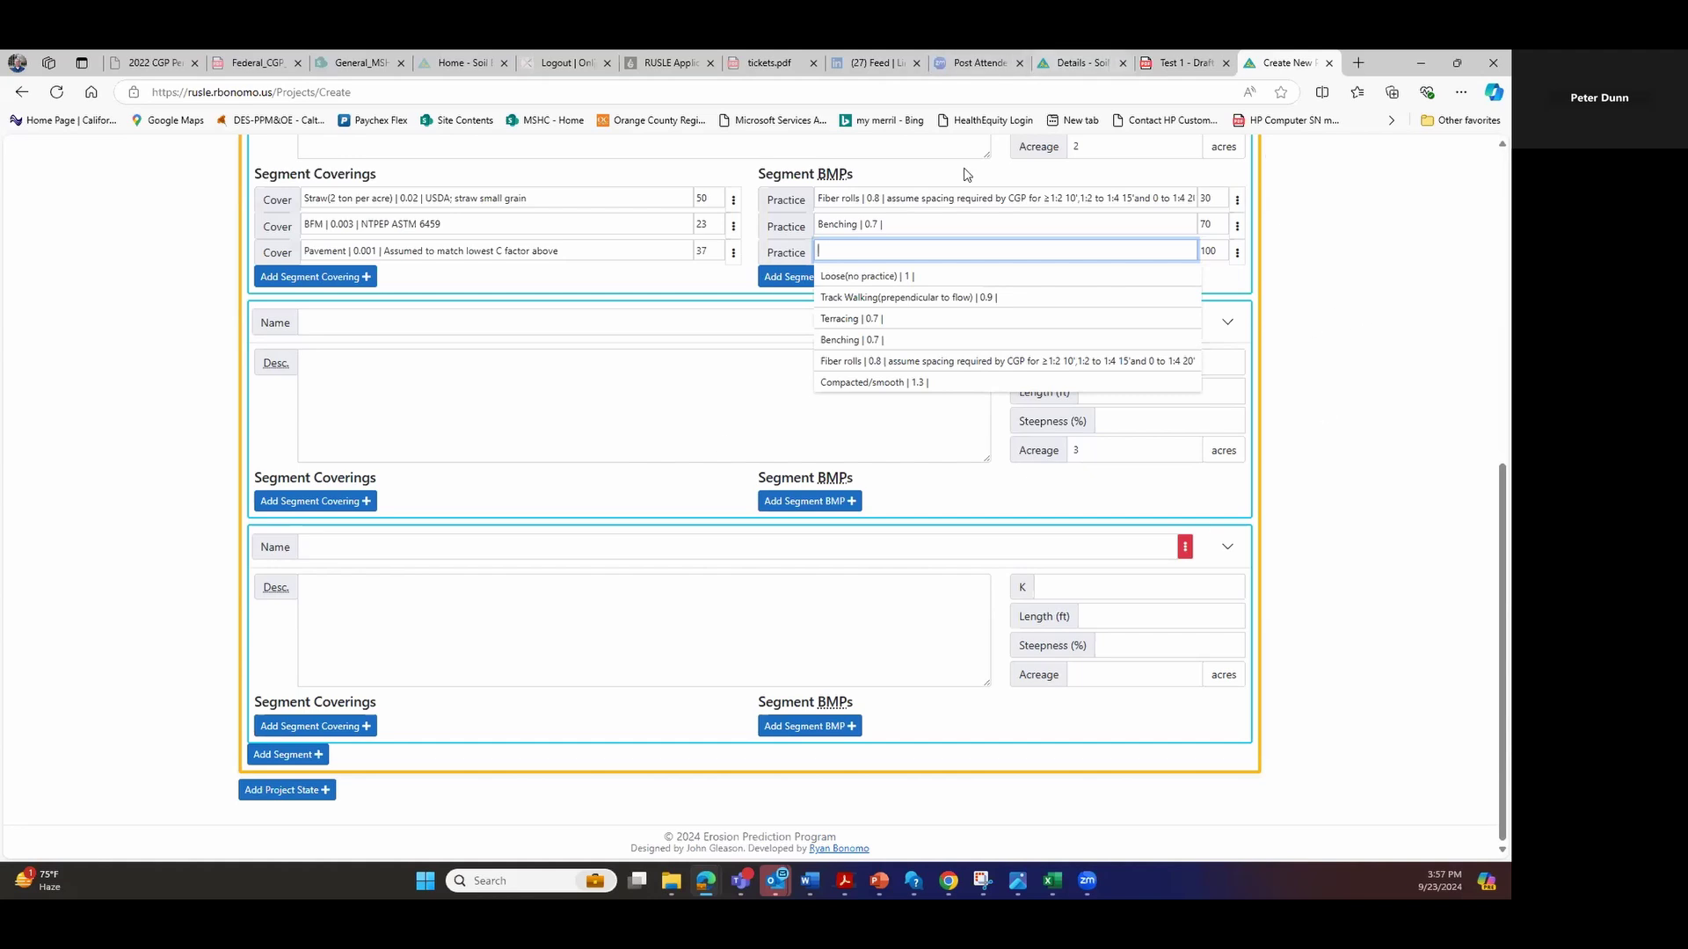
click(740, 283)
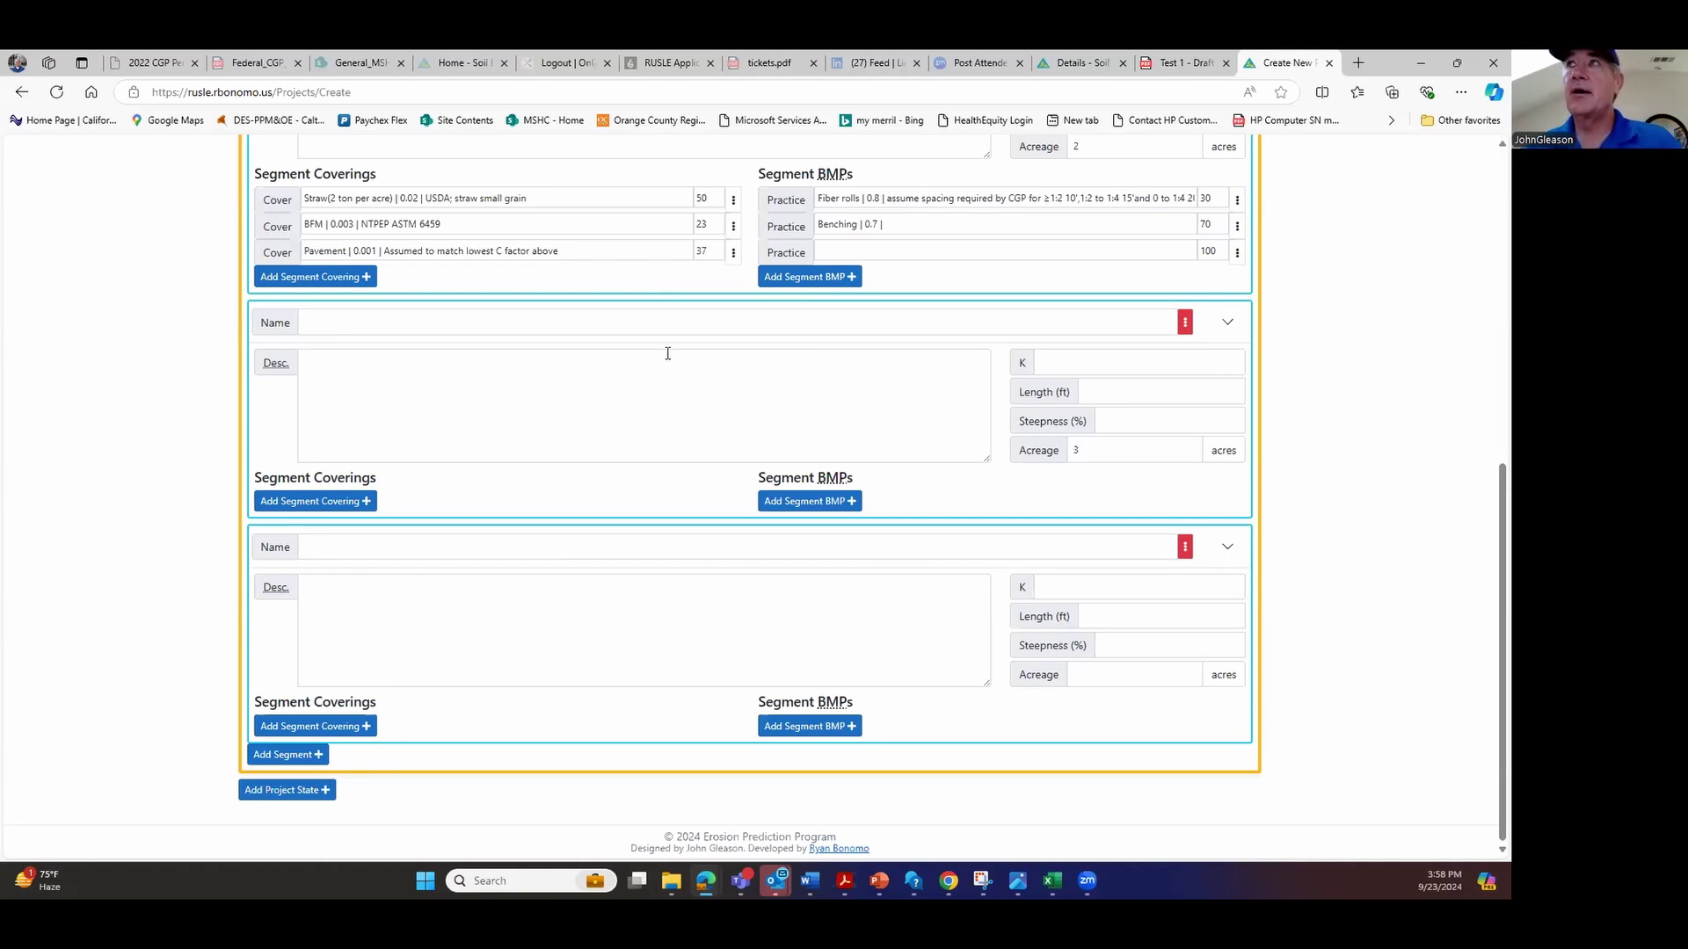
Set the site map acreage to 10 acres and the third segment's acreage to 5 acres
scroll(942, 290, up, 3)
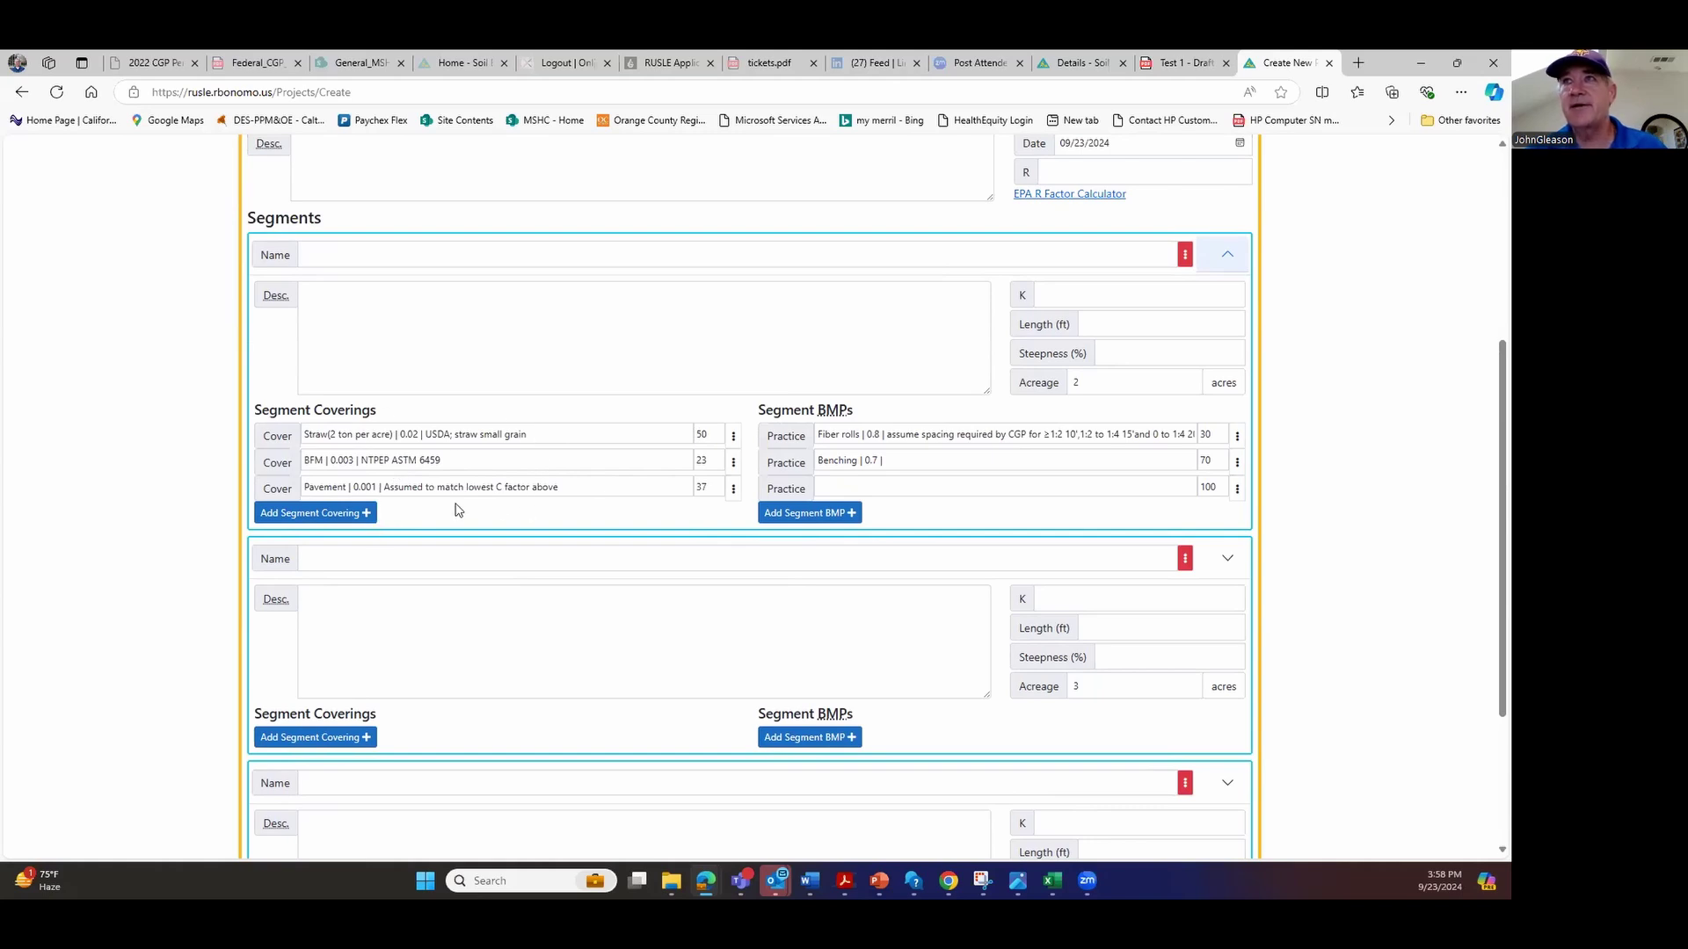
scroll(628, 356, up, 4)
click(331, 335)
text(10)
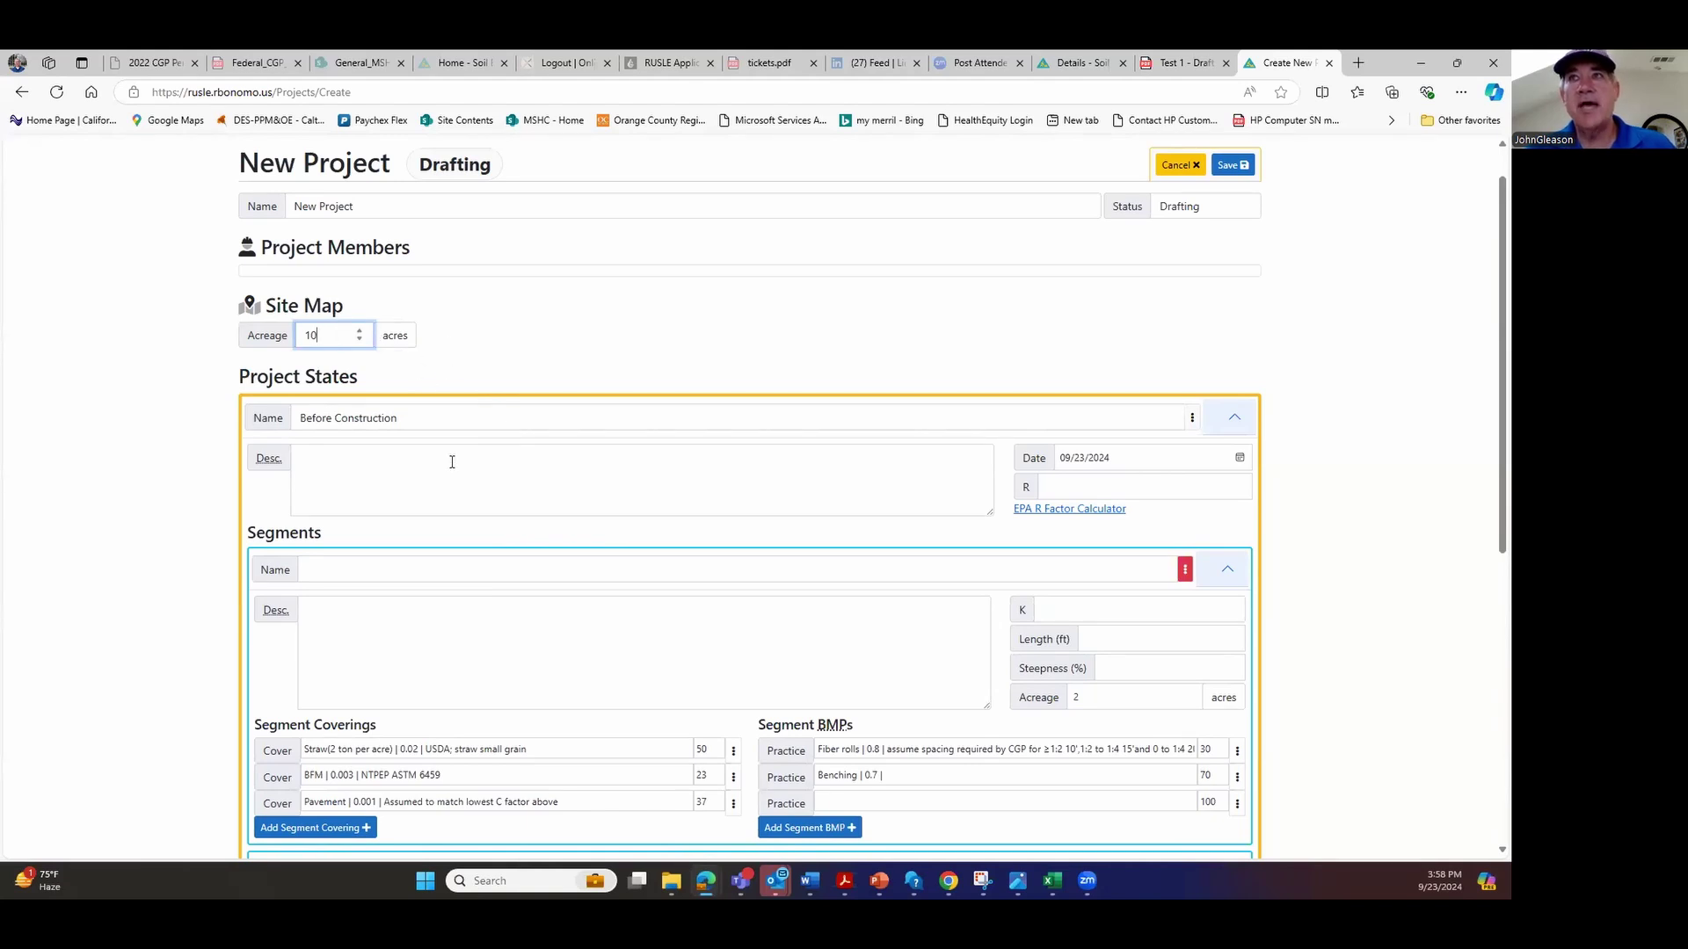
scroll(452, 460, down, 4)
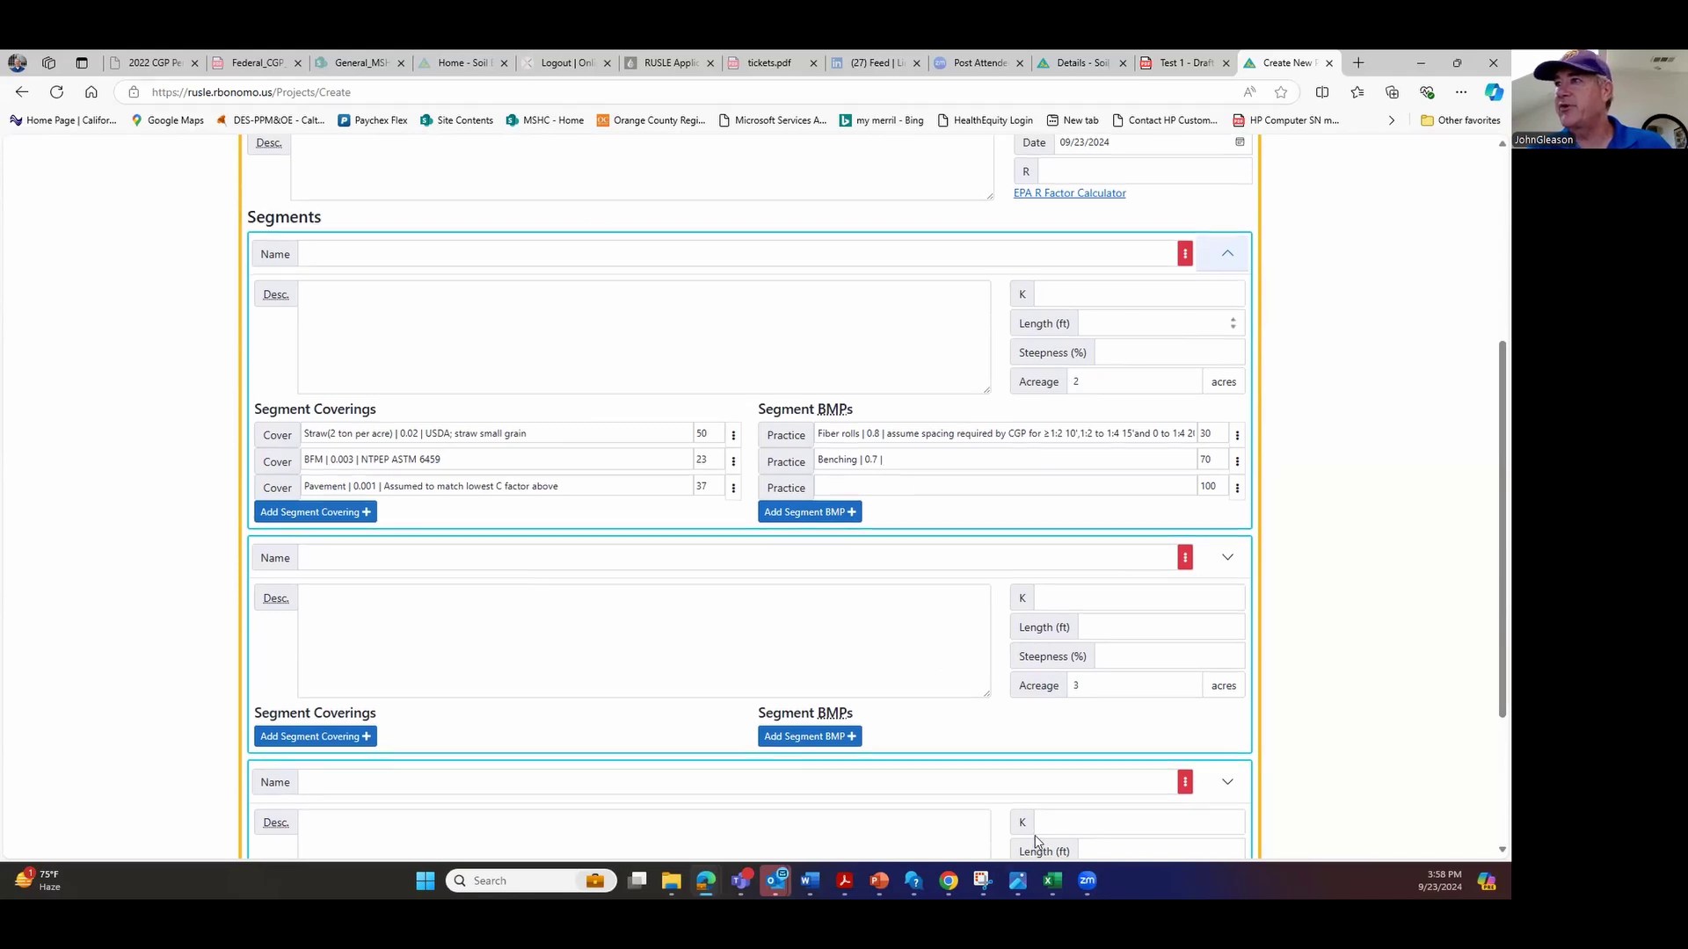
scroll(1055, 809, down, 2)
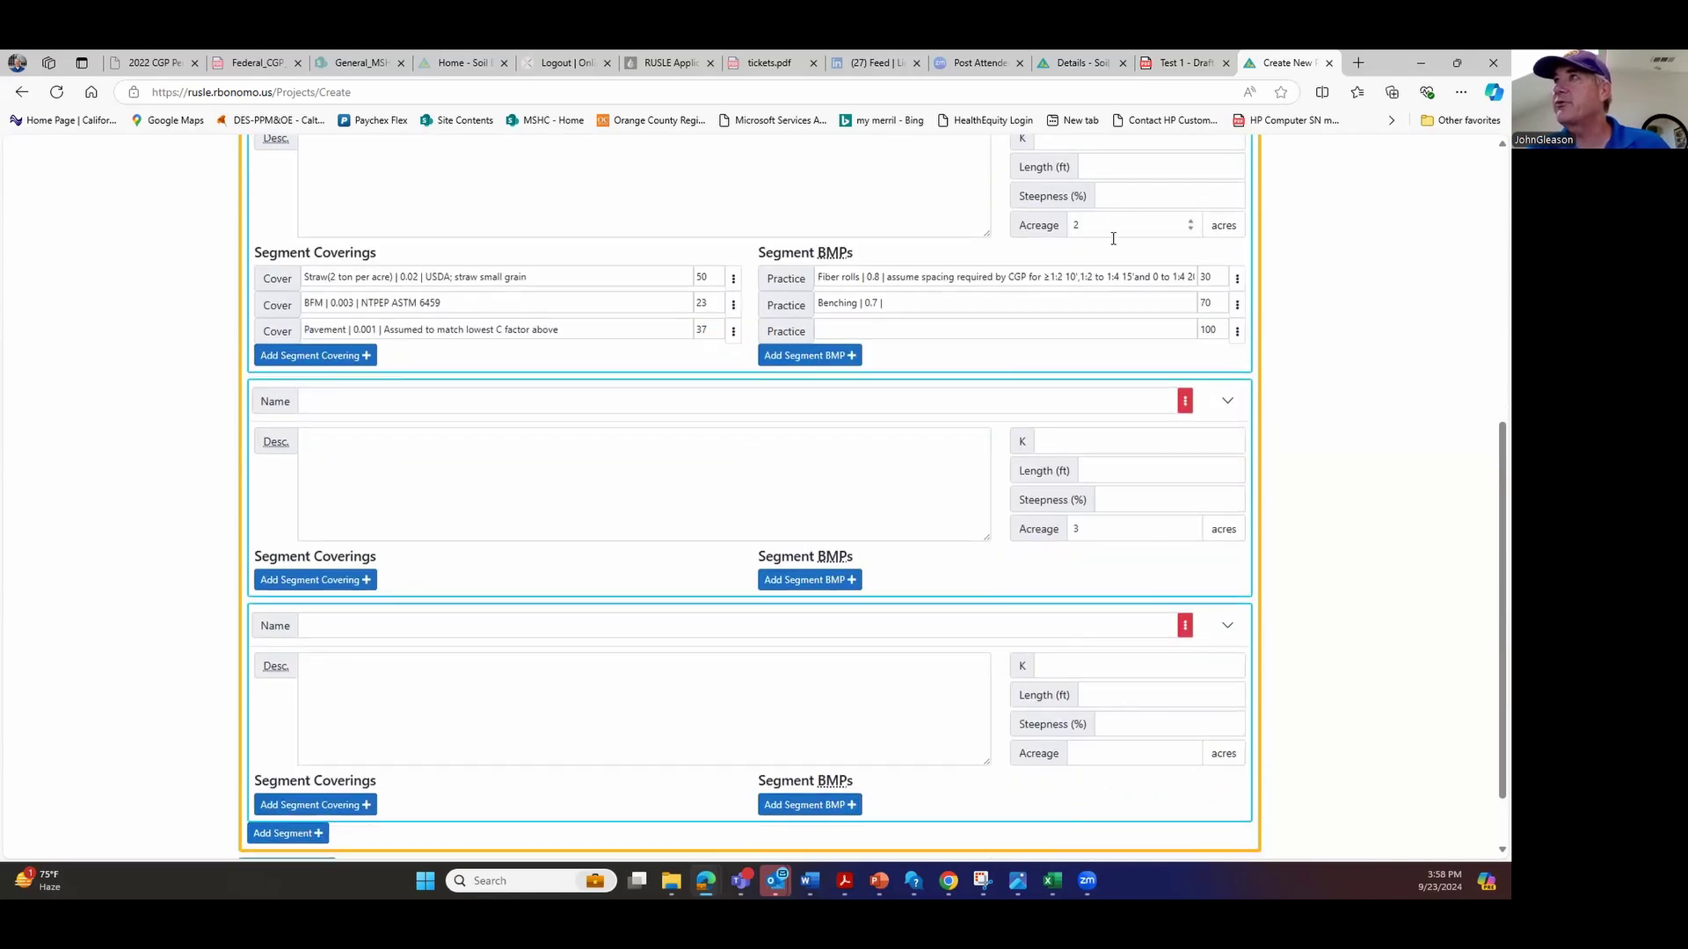
click(1115, 758)
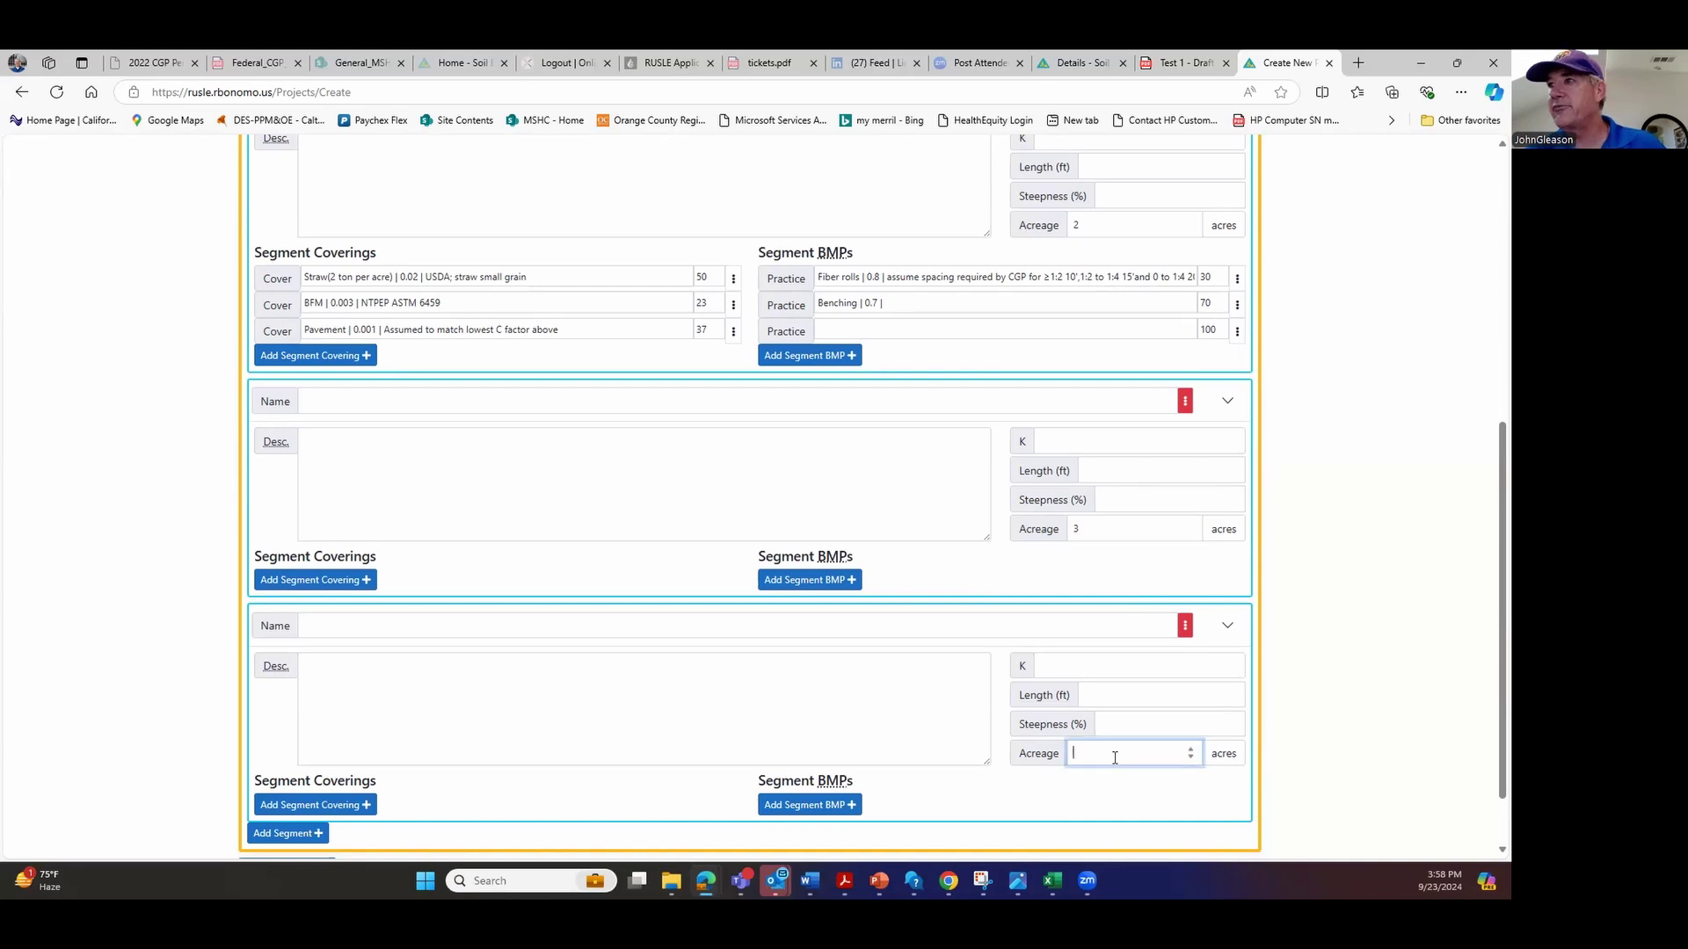
text(5)
Set the site map acreage to 10.7 acres and the first segment's acreage to 2.7 acres
scroll(648, 603, up, 5)
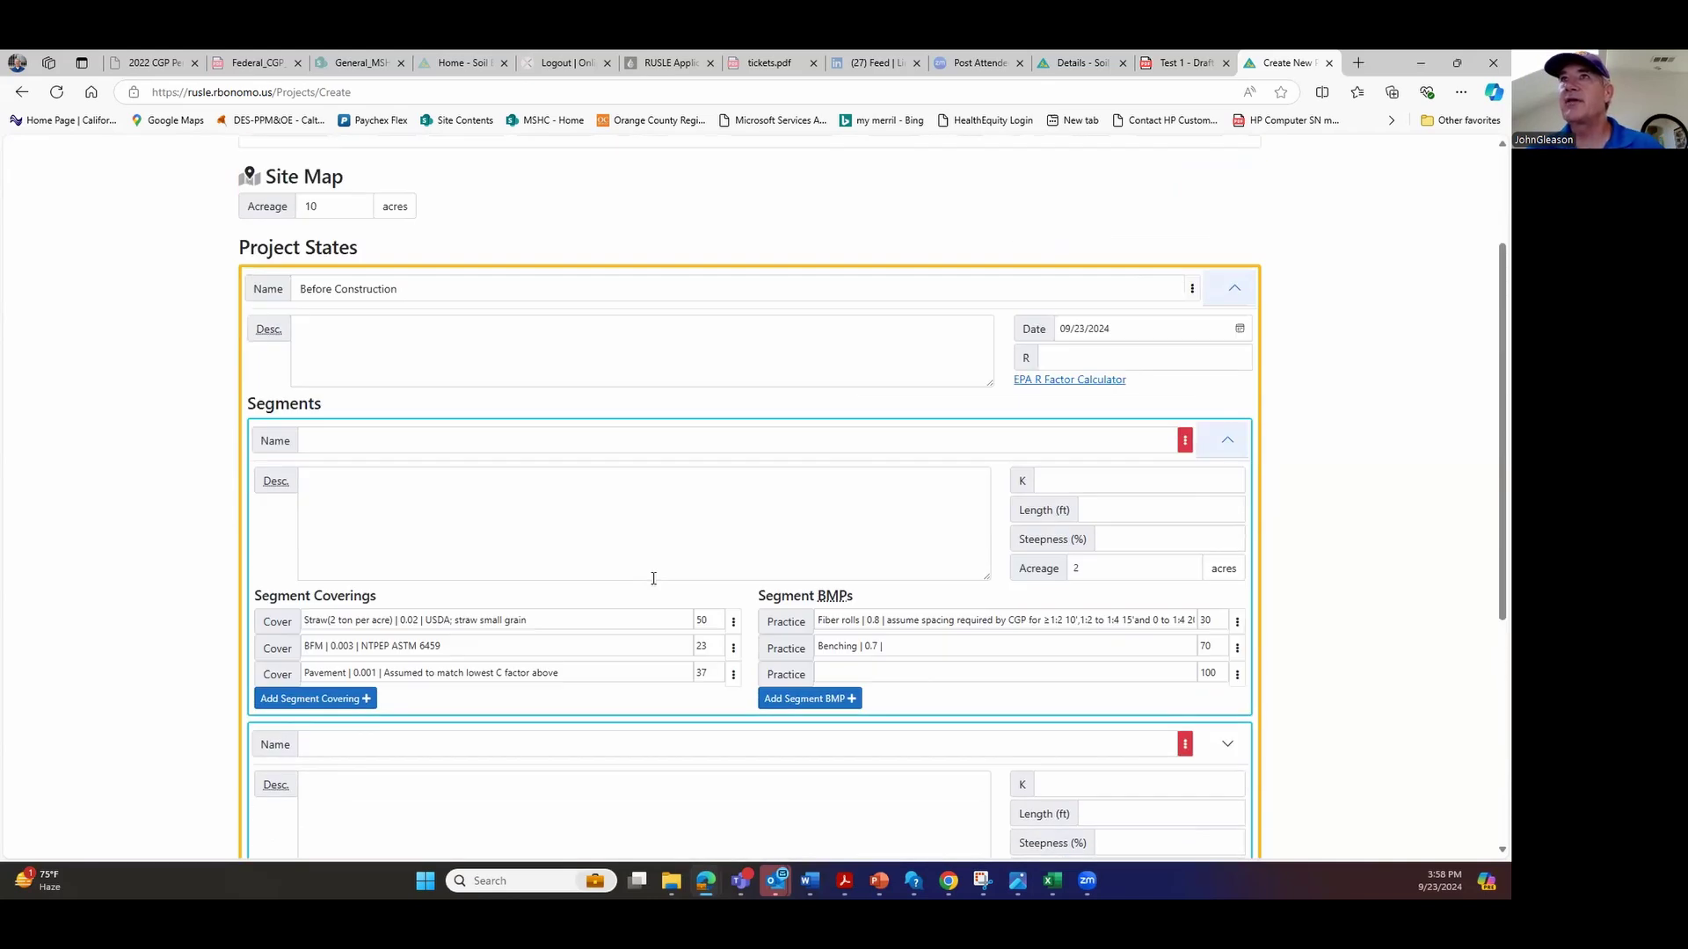
click(323, 253)
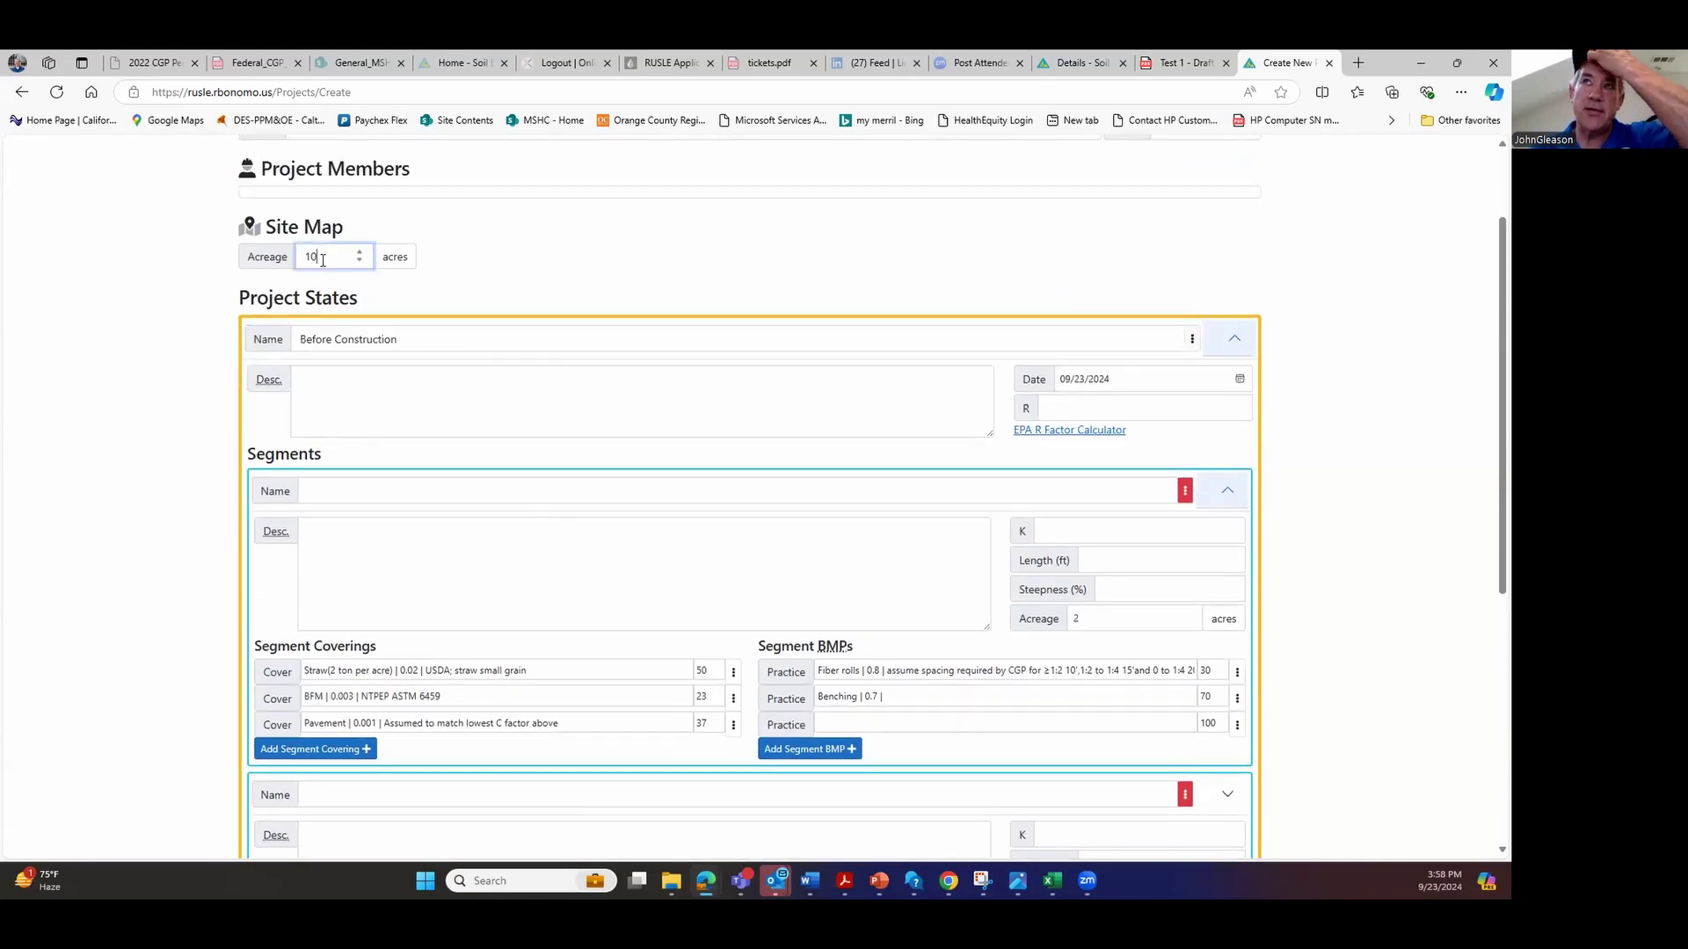
text(.7)
click(1087, 616)
text(.7)
scroll(747, 536, down, 4)
click(701, 542)
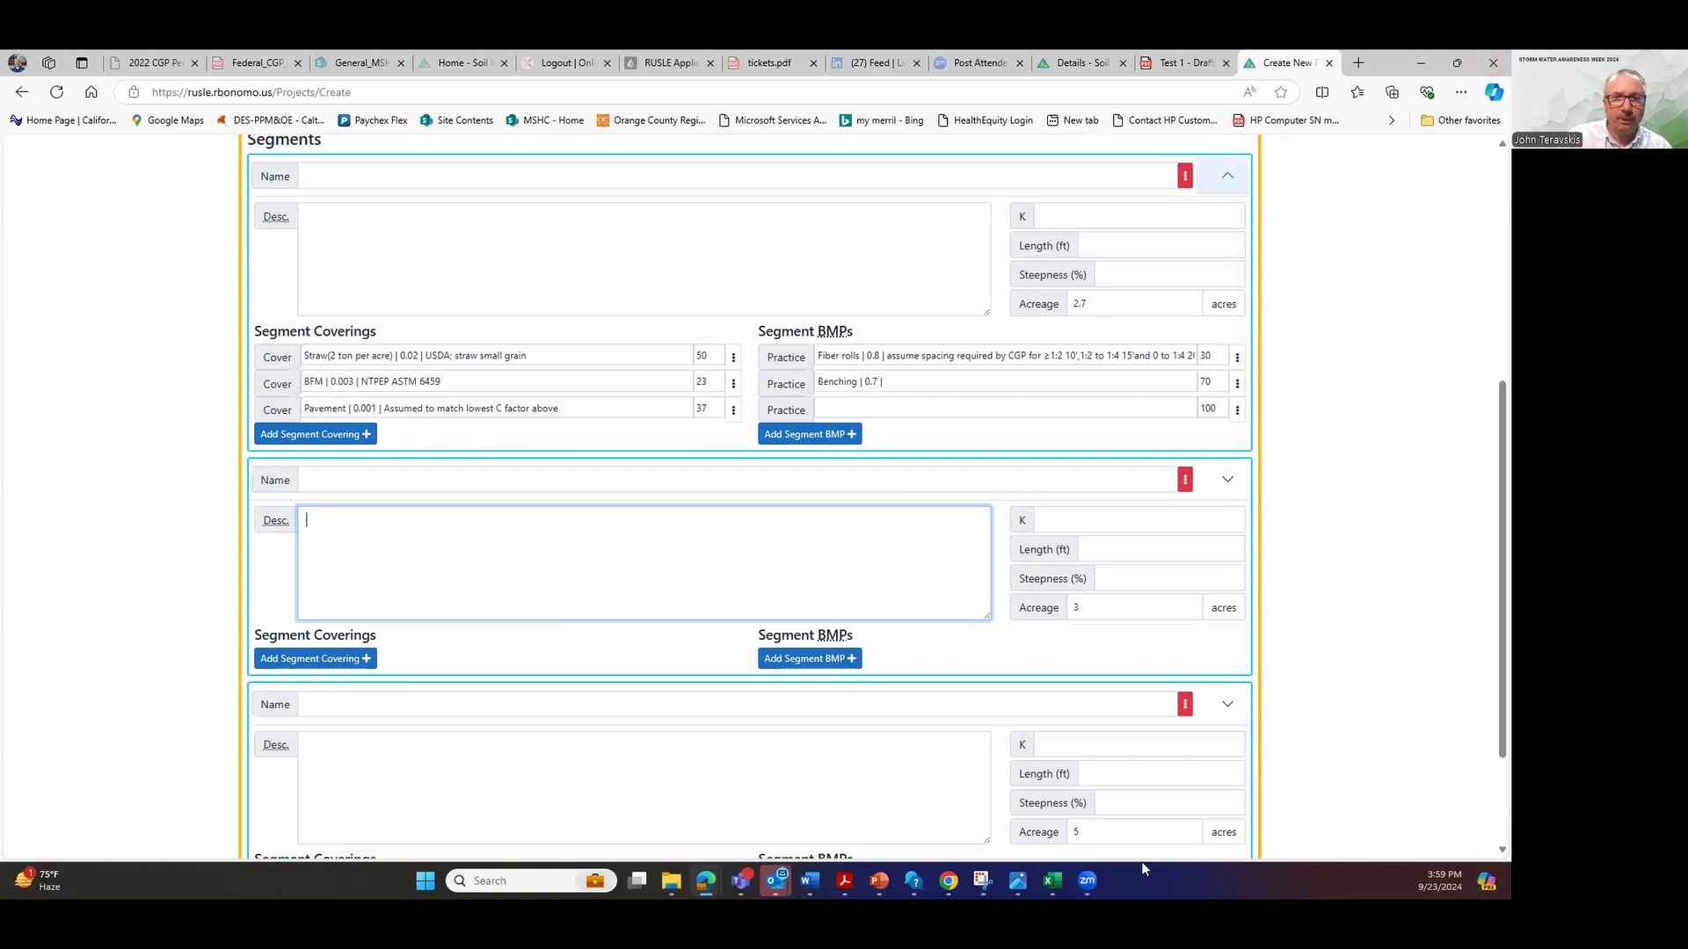
Switch to the PowerPoint slide show with the closing Thank You slide
mouse_move(879, 880)
click(960, 791)
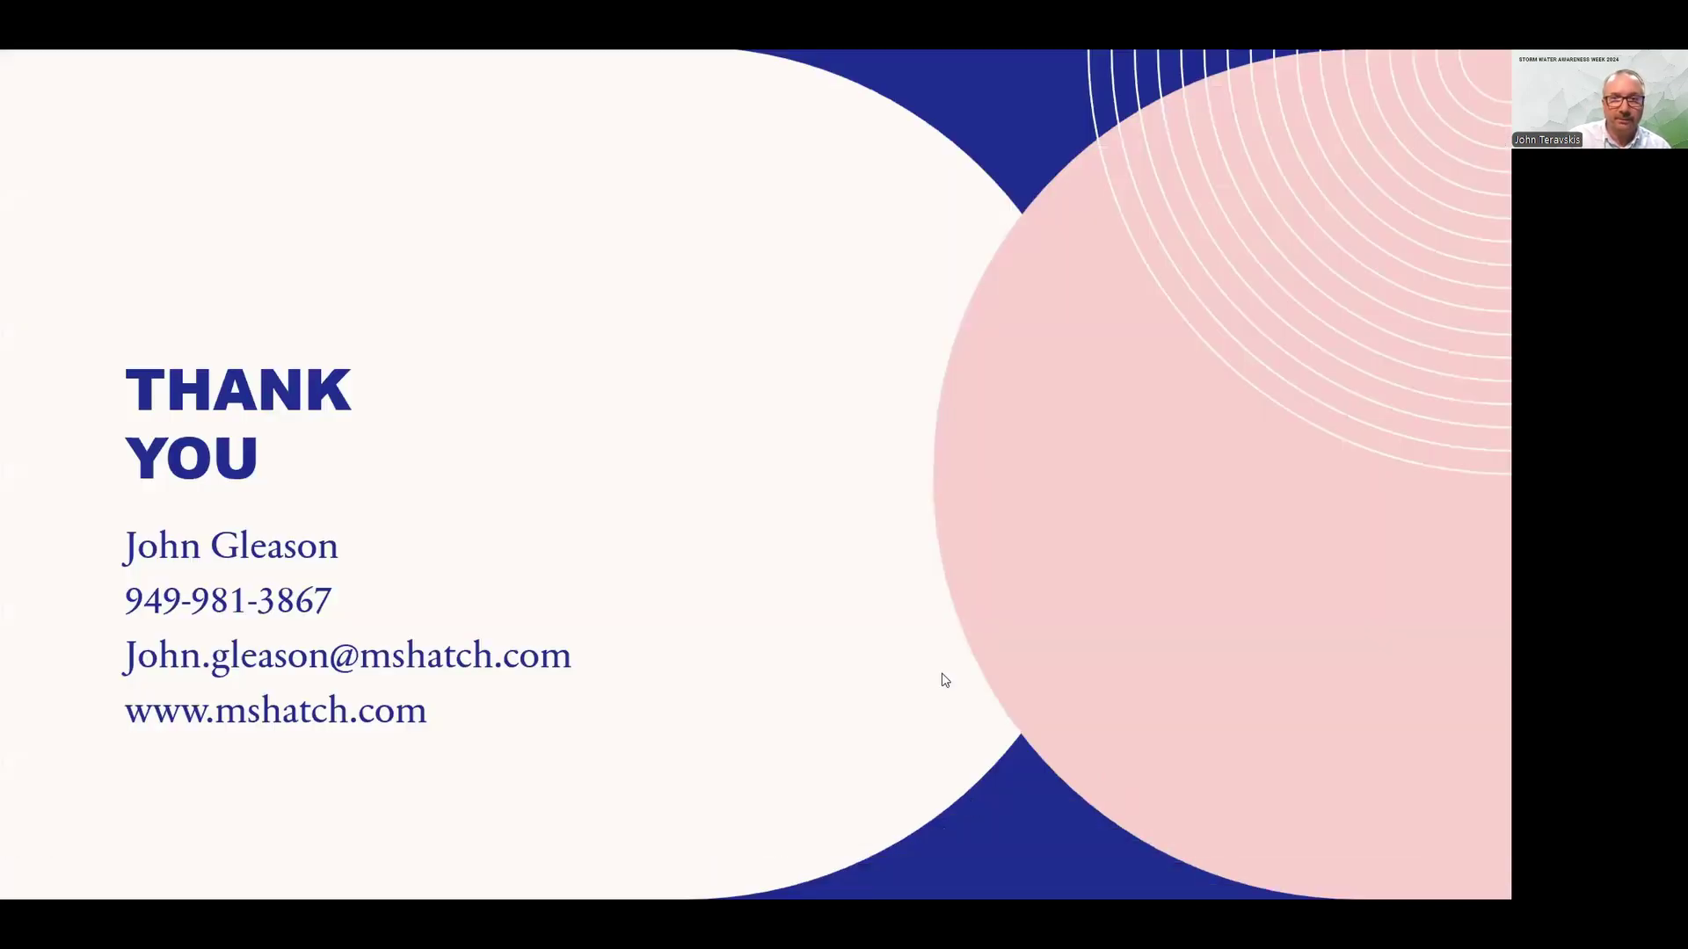